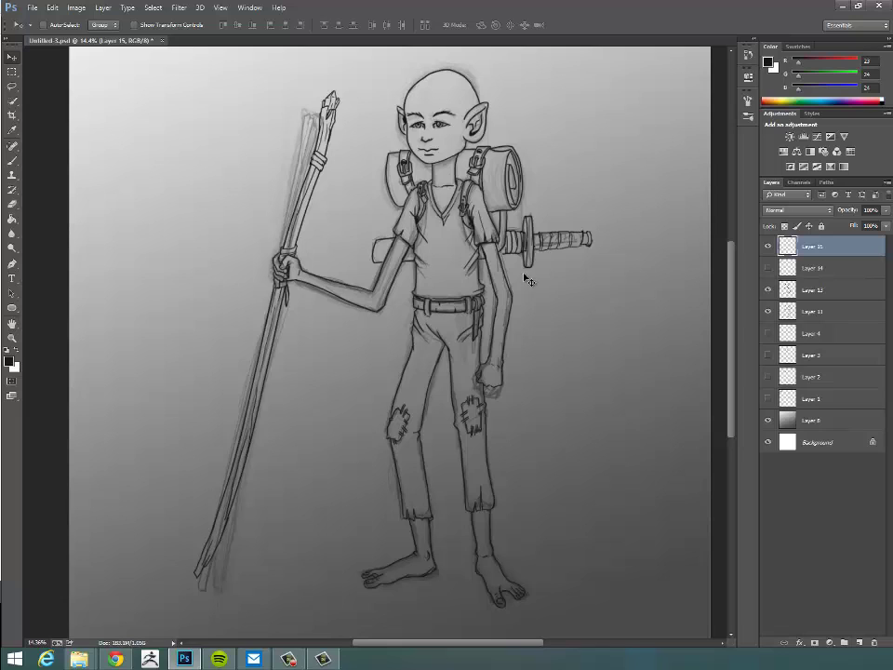
Lasso the eye beside the smaller ear on Layer 13 and scale it to about 83% width and 88% height
{"action": "left_click", "coordinate": [768, 246]}
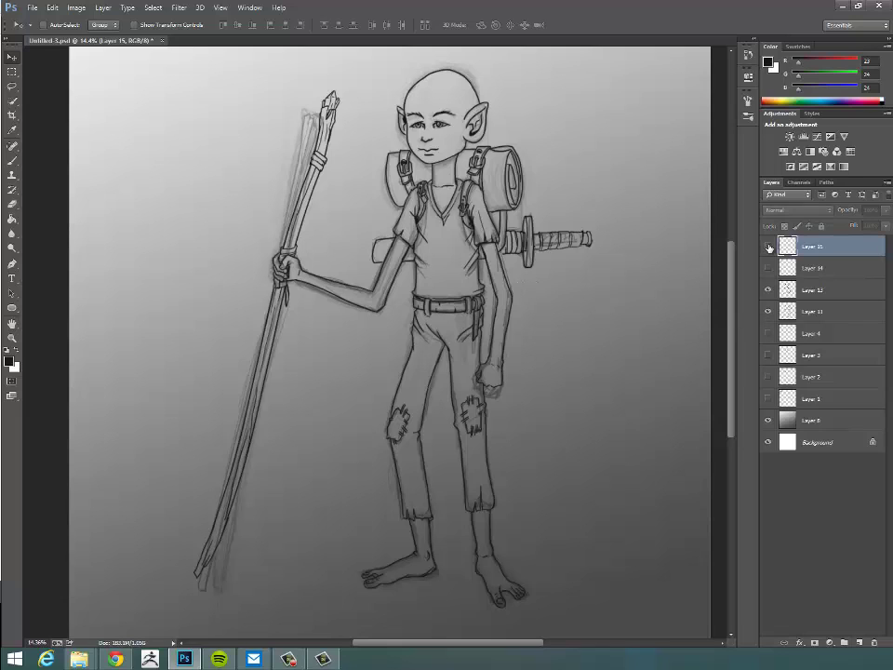
{"action": "left_click", "coordinate": [768, 246]}
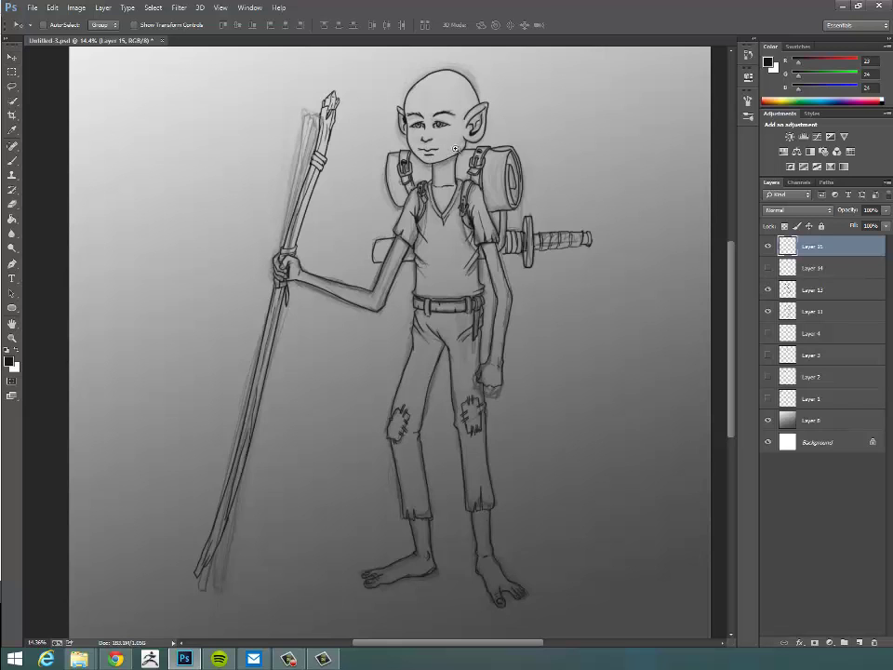
{"action": "key", "text": "z"}
{"action": "left_click_drag", "start_coordinate": [433, 147], "coordinate": [507, 149]}
{"action": "left_click_drag", "start_coordinate": [497, 132], "coordinate": [511, 366]}
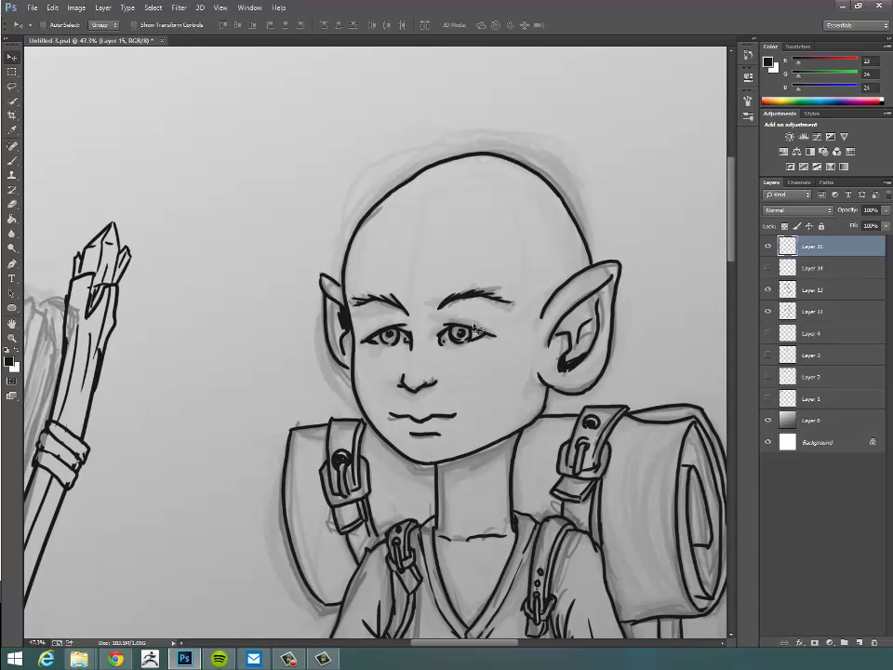
{"action": "key", "text": "l"}
{"action": "mouse_move", "coordinate": [408, 321]}
{"action": "left_mouse_down"}
{"action": "mouse_move", "coordinate": [415, 325]}
{"action": "mouse_move", "coordinate": [383, 364]}
{"action": "mouse_move", "coordinate": [365, 359]}
{"action": "mouse_move", "coordinate": [359, 342]}
{"action": "mouse_move", "coordinate": [370, 326]}
{"action": "mouse_move", "coordinate": [413, 323]}
{"action": "left_mouse_up"}
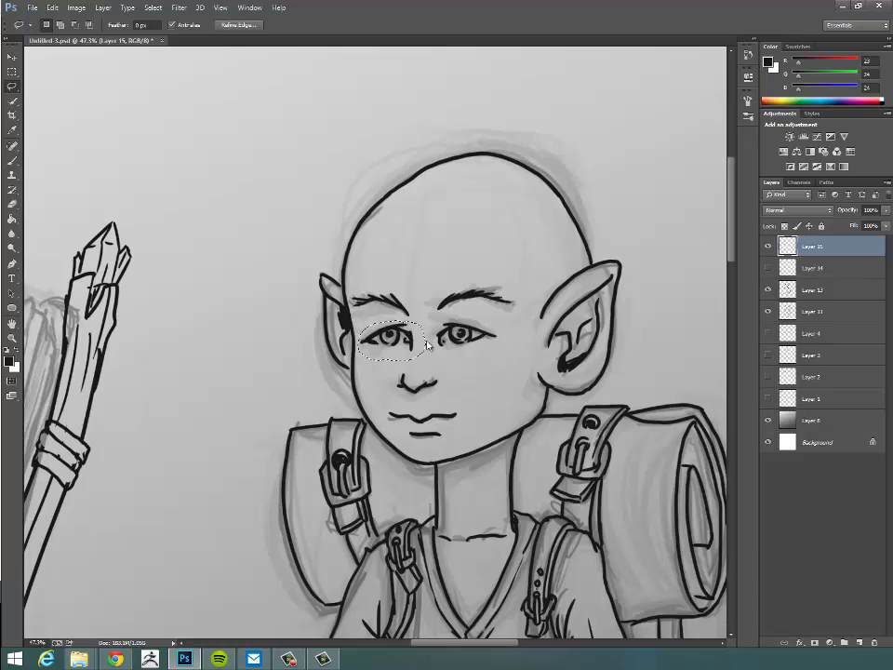
{"action": "key", "text": "ctrl+t"}
{"action": "left_click", "coordinate": [452, 245]}
{"action": "left_click", "coordinate": [781, 289]}
{"action": "key", "text": "ctrl+t"}
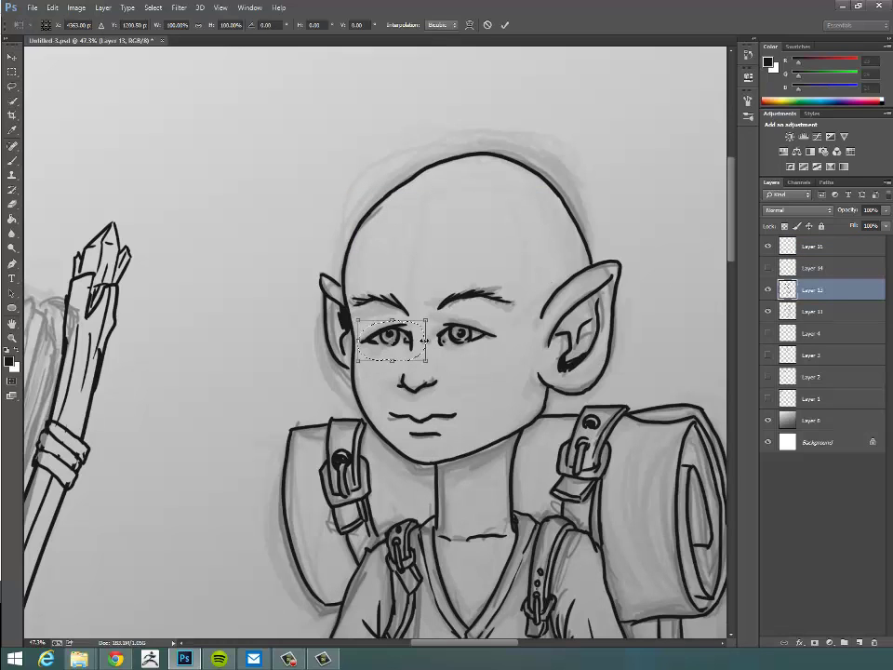
{"action": "left_click_drag", "start_coordinate": [420, 341], "coordinate": [395, 336]}
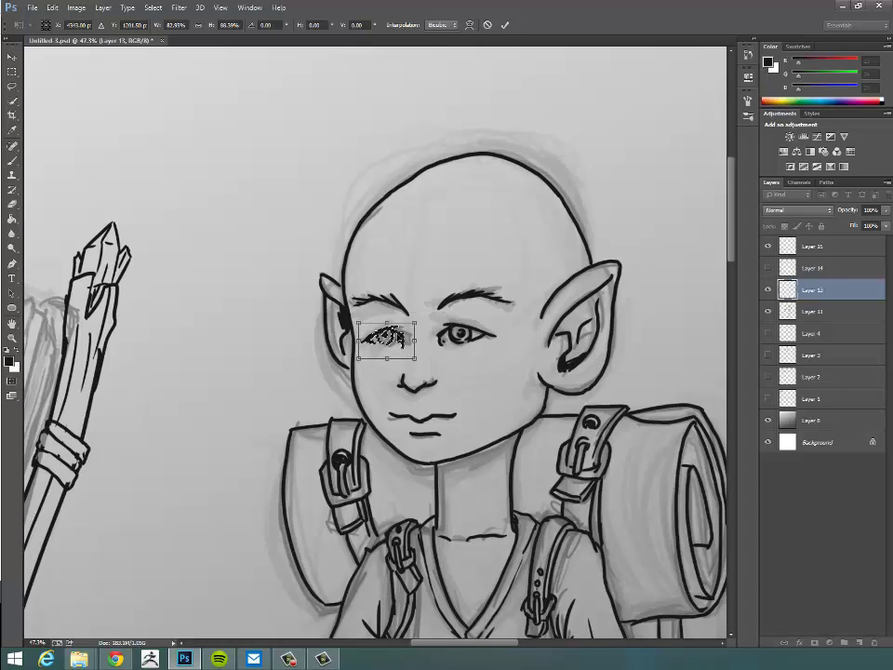
{"action": "key", "text": "Return"}
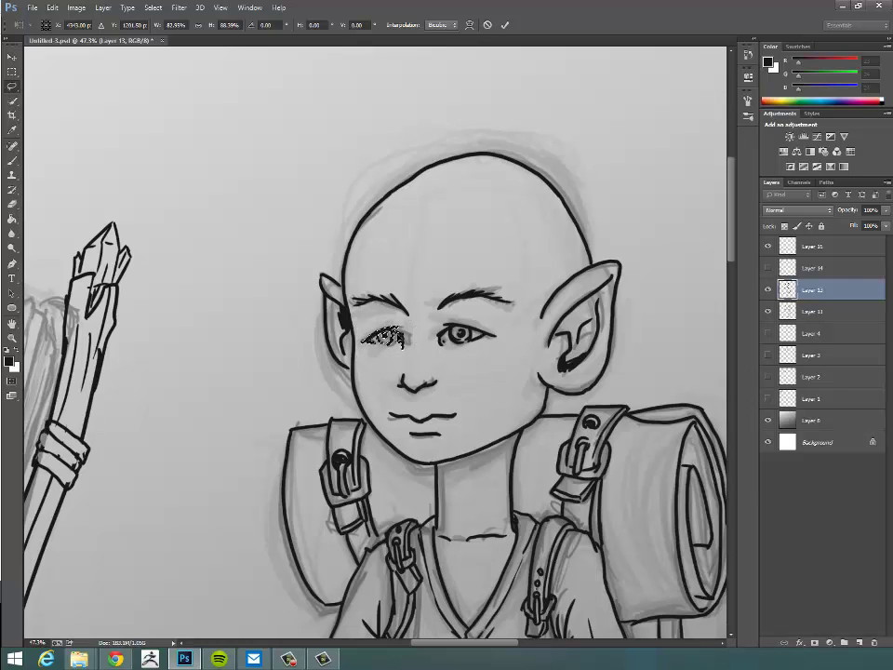
Select the other eye, nearer the large ear, scale it to about 95%, and clear the selection
{"action": "key", "text": "l"}
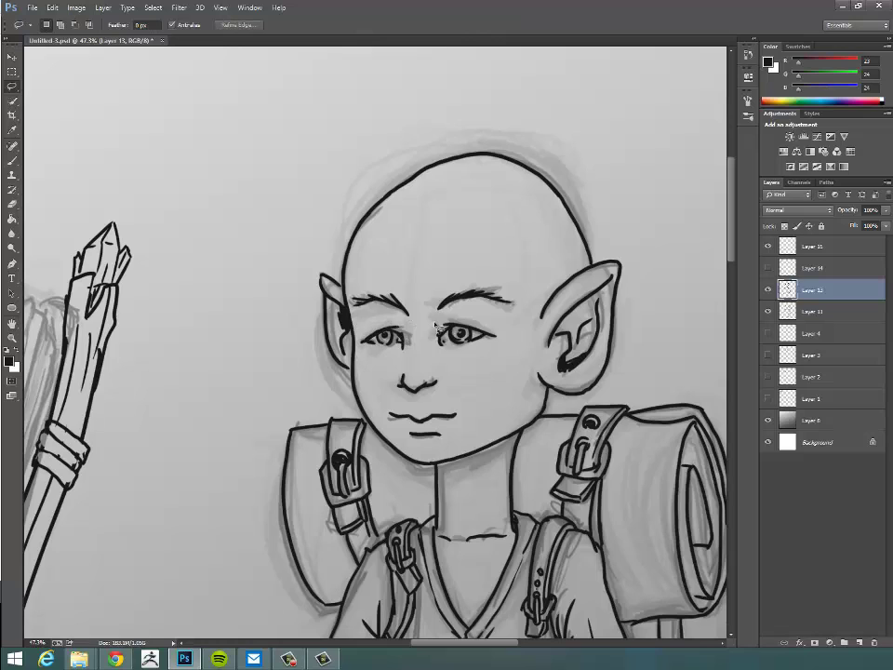
{"action": "mouse_move", "coordinate": [446, 319]}
{"action": "left_mouse_down"}
{"action": "mouse_move", "coordinate": [450, 364]}
{"action": "mouse_move", "coordinate": [472, 363]}
{"action": "mouse_move", "coordinate": [505, 329]}
{"action": "mouse_move", "coordinate": [447, 319]}
{"action": "left_mouse_up"}
{"action": "key", "text": "ctrl+t"}
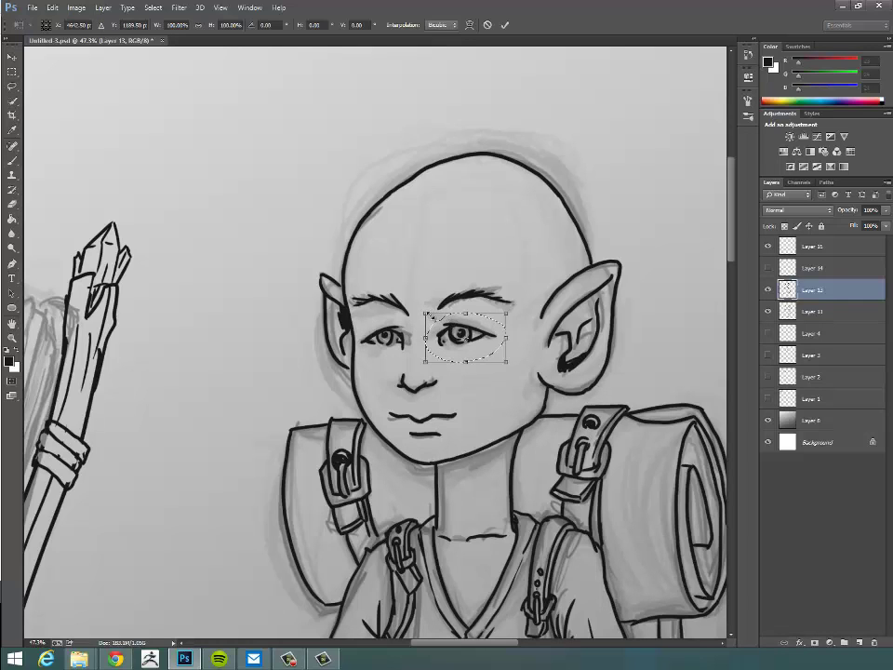
{"action": "left_click_drag", "start_coordinate": [430, 313], "coordinate": [432, 316]}
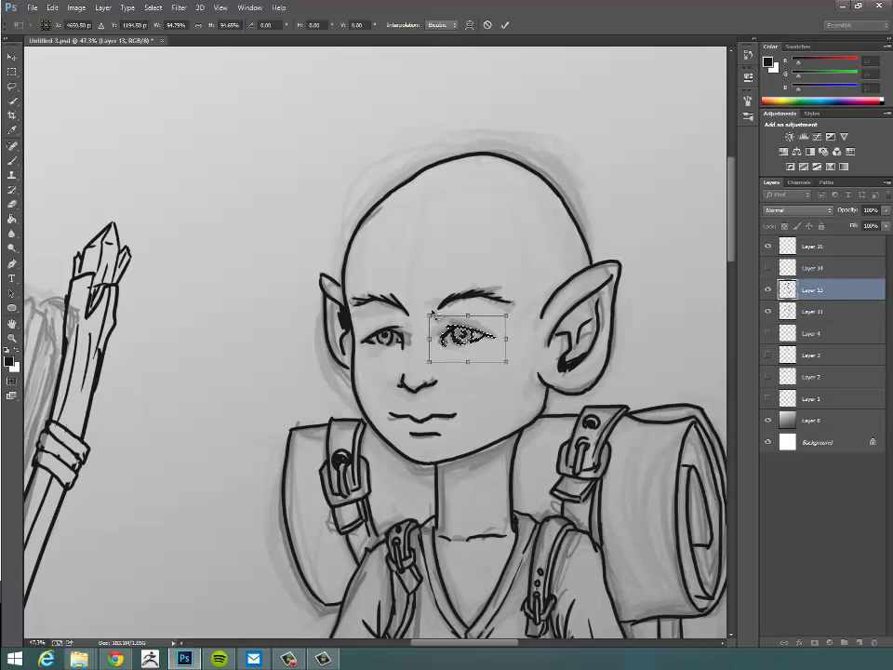
{"action": "key", "text": "Return"}
{"action": "key", "text": "ctrl+d"}
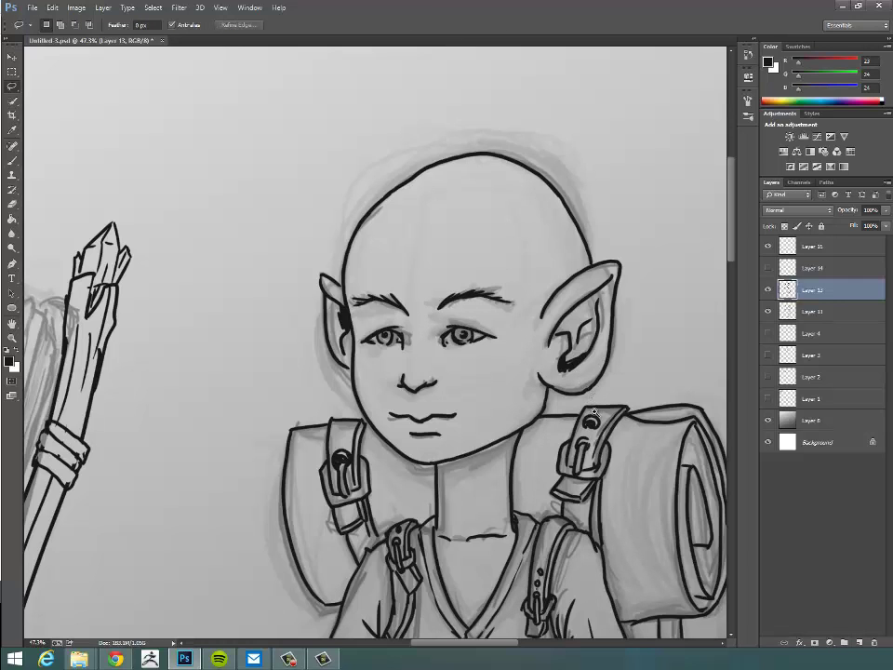
Resize the whole image to 3000 by 3000 pixels
{"action": "key", "text": "ctrl+space"}
{"action": "left_click_drag", "start_coordinate": [602, 405], "coordinate": [566, 407]}
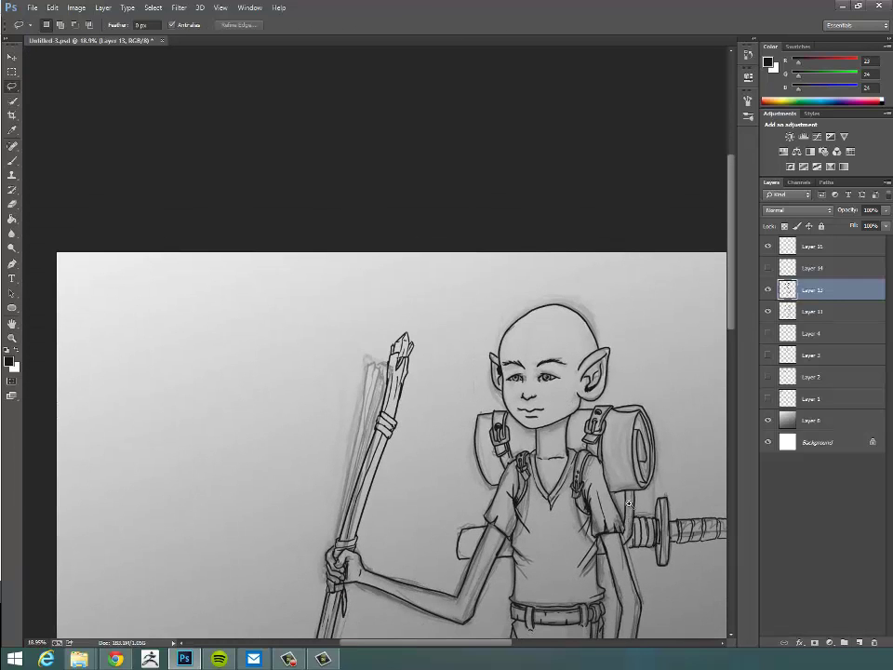
{"action": "key", "text": "ctrl+space"}
{"action": "left_click_drag", "start_coordinate": [628, 502], "coordinate": [656, 500]}
{"action": "key", "text": "space"}
{"action": "left_click_drag", "start_coordinate": [516, 432], "coordinate": [560, 418]}
{"action": "key", "text": "ctrl+space"}
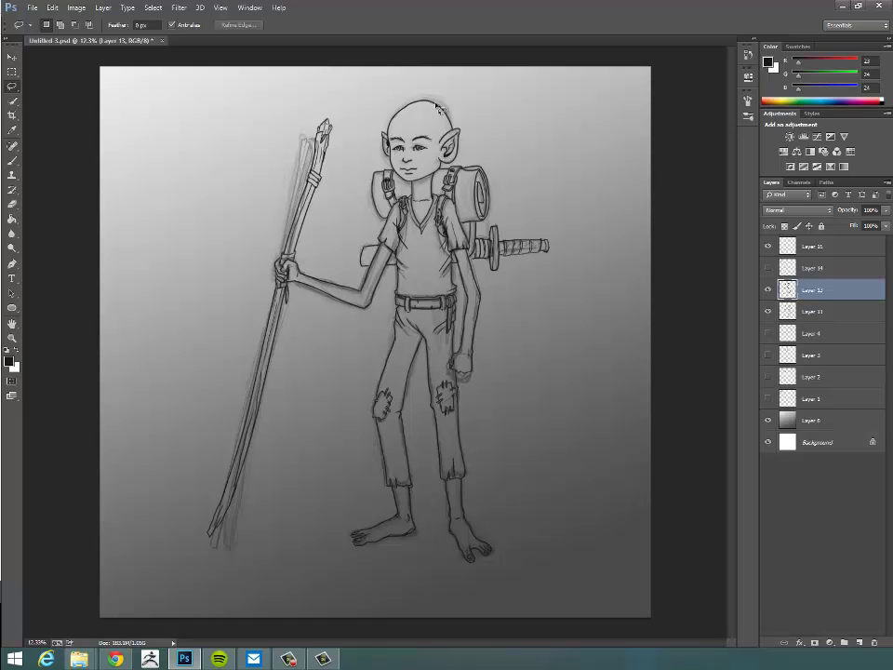
{"action": "left_click", "coordinate": [77, 9]}
{"action": "left_click", "coordinate": [117, 89]}
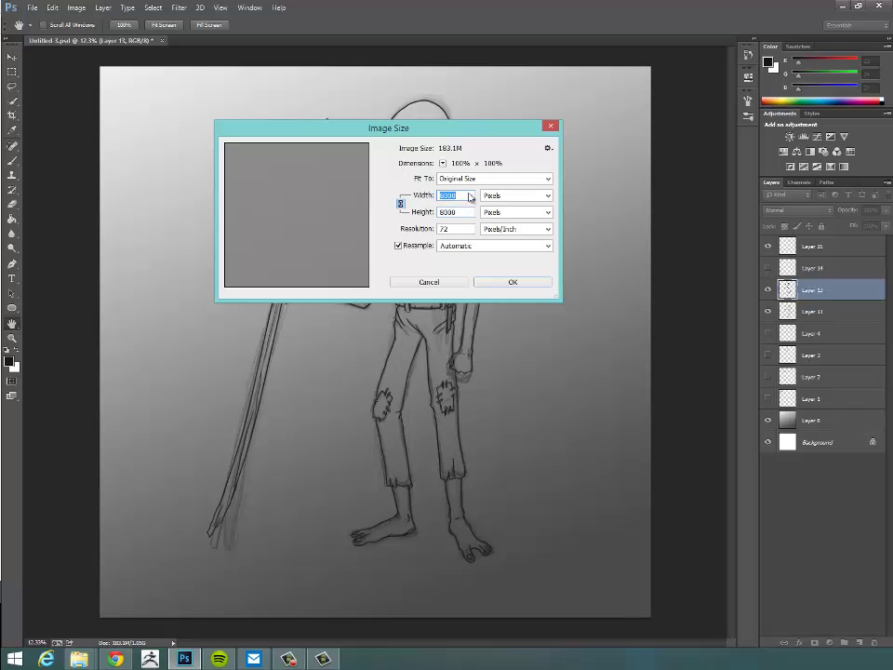
{"action": "left_click", "coordinate": [463, 191]}
{"action": "type", "text": "3000"}
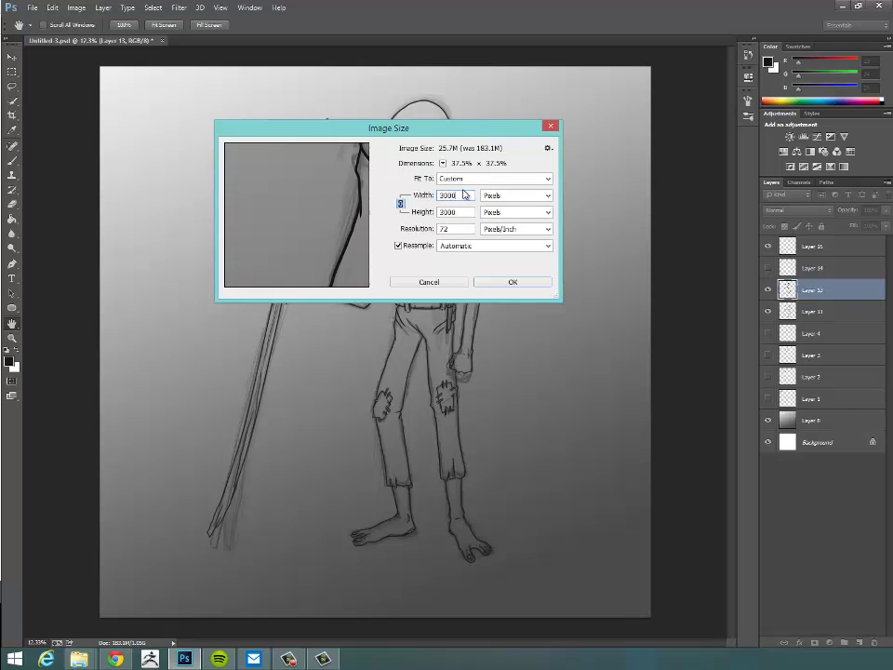
{"action": "left_click", "coordinate": [512, 281]}
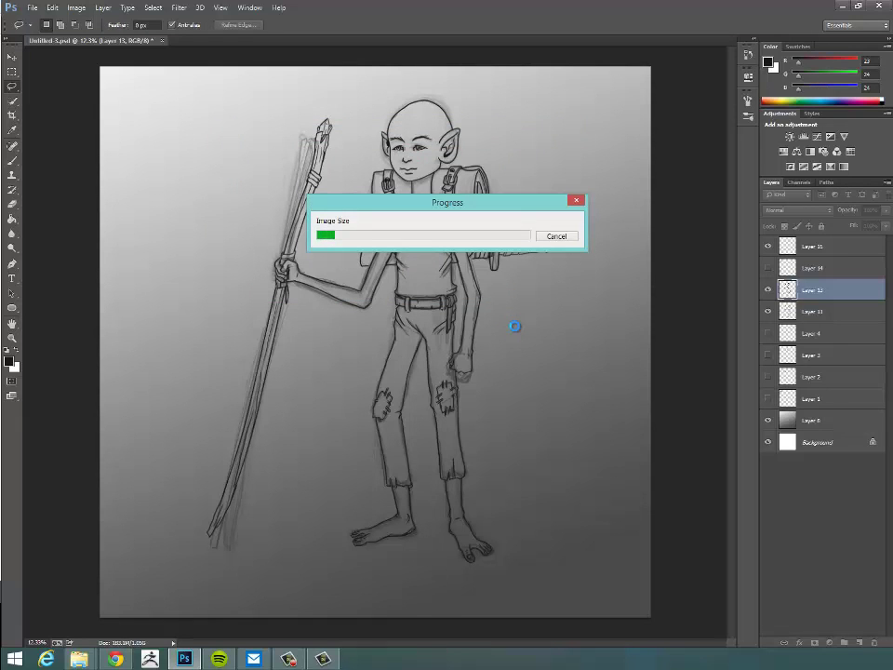
{"action": "left_click", "coordinate": [289, 659]}
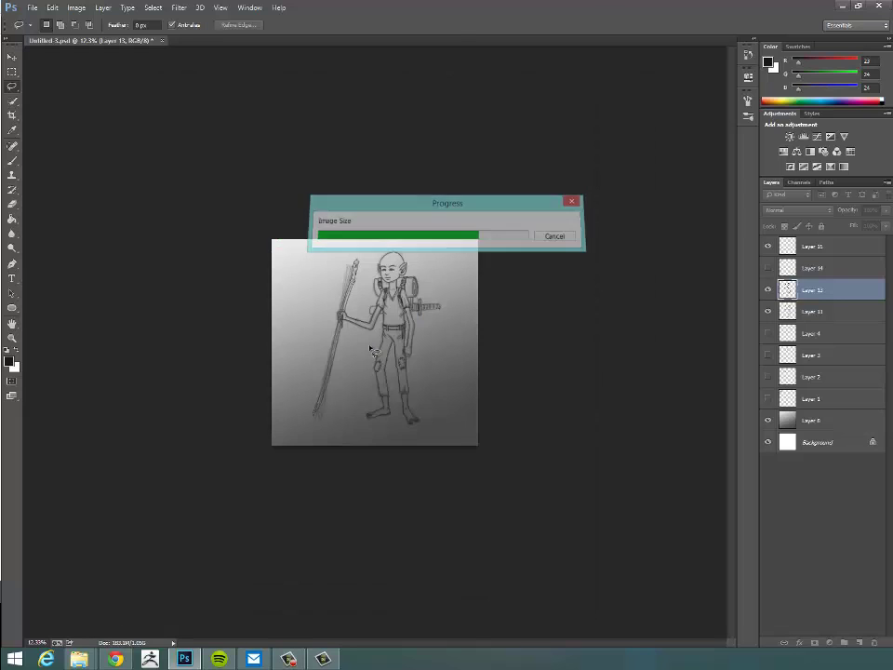
Toggle the visibility of Layers 14, 11 and 13 to examine what each one contains
{"action": "left_click", "coordinate": [12, 339]}
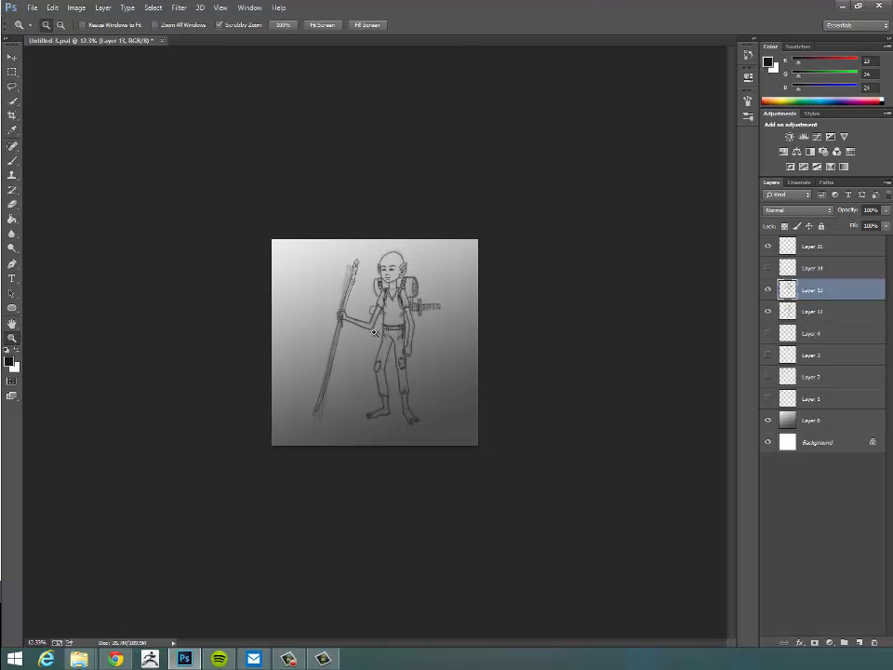
{"action": "left_click_drag", "start_coordinate": [289, 251], "coordinate": [429, 331]}
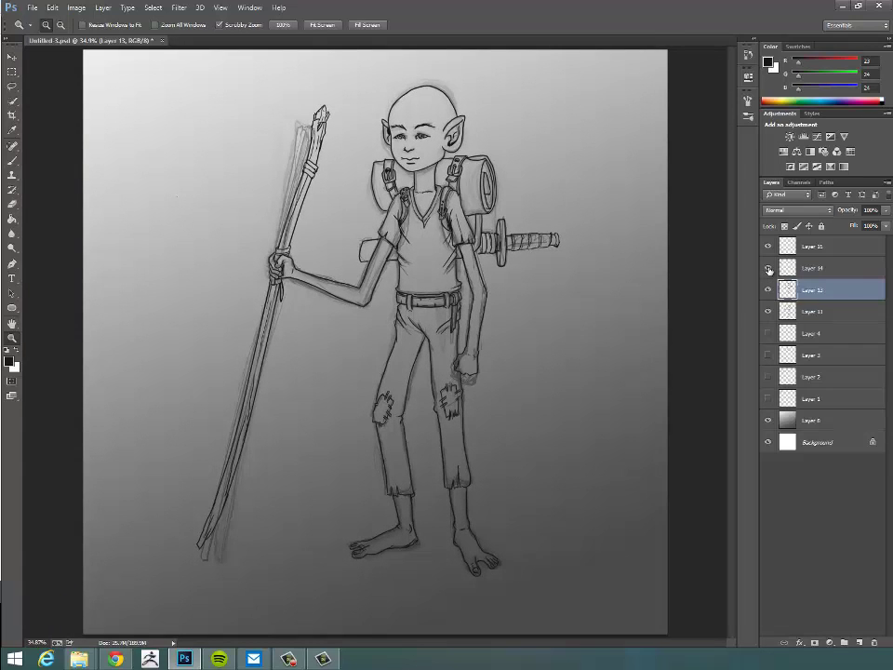
{"action": "left_click", "coordinate": [768, 267]}
{"action": "left_click", "coordinate": [768, 268]}
{"action": "left_click", "coordinate": [767, 268]}
{"action": "left_click", "coordinate": [767, 268]}
{"action": "left_click", "coordinate": [802, 312]}
{"action": "left_click", "coordinate": [767, 312]}
{"action": "left_click", "coordinate": [768, 312]}
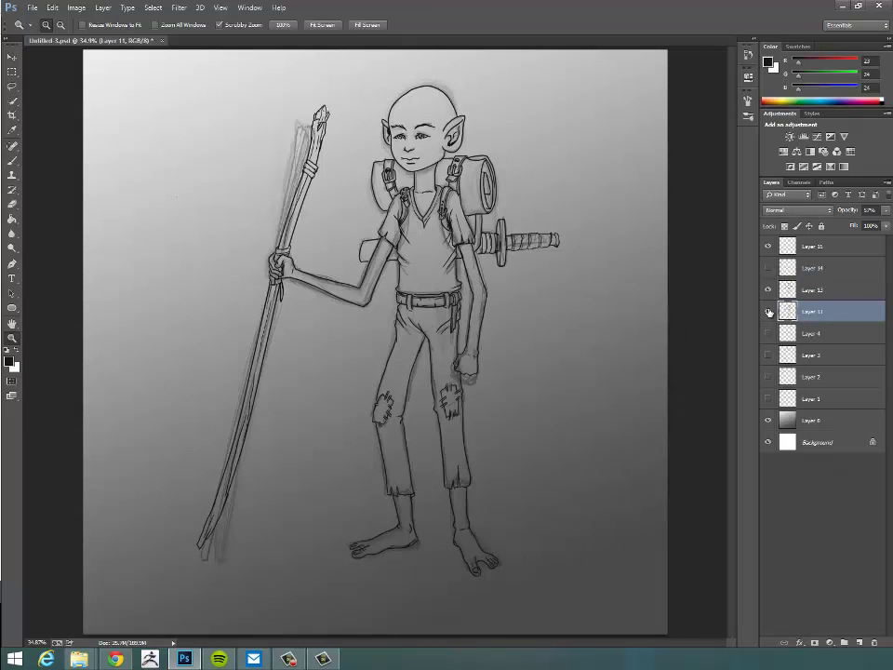
{"action": "left_click", "coordinate": [767, 311]}
{"action": "left_click", "coordinate": [768, 312]}
{"action": "left_click", "coordinate": [767, 290]}
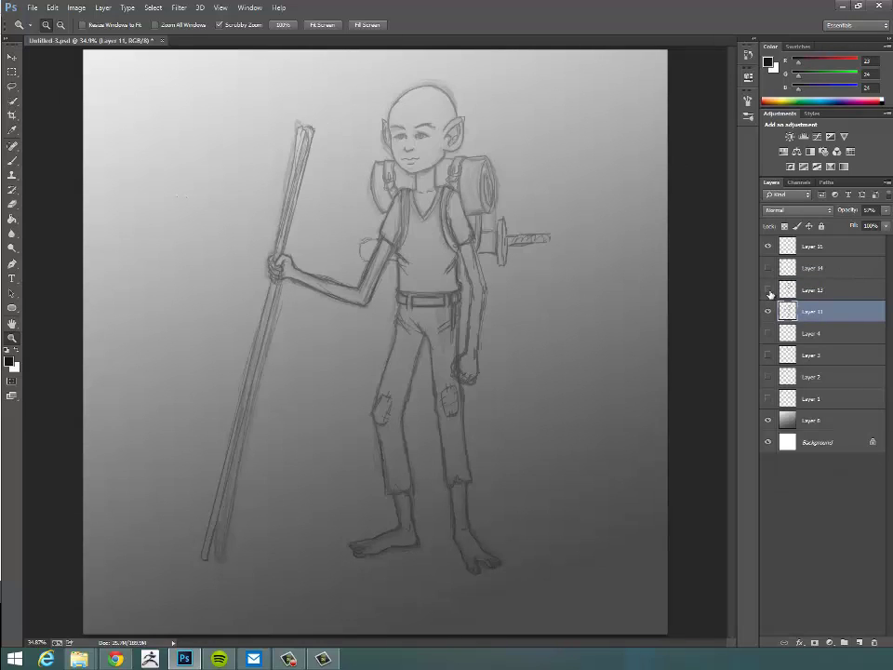
{"action": "left_click", "coordinate": [767, 291]}
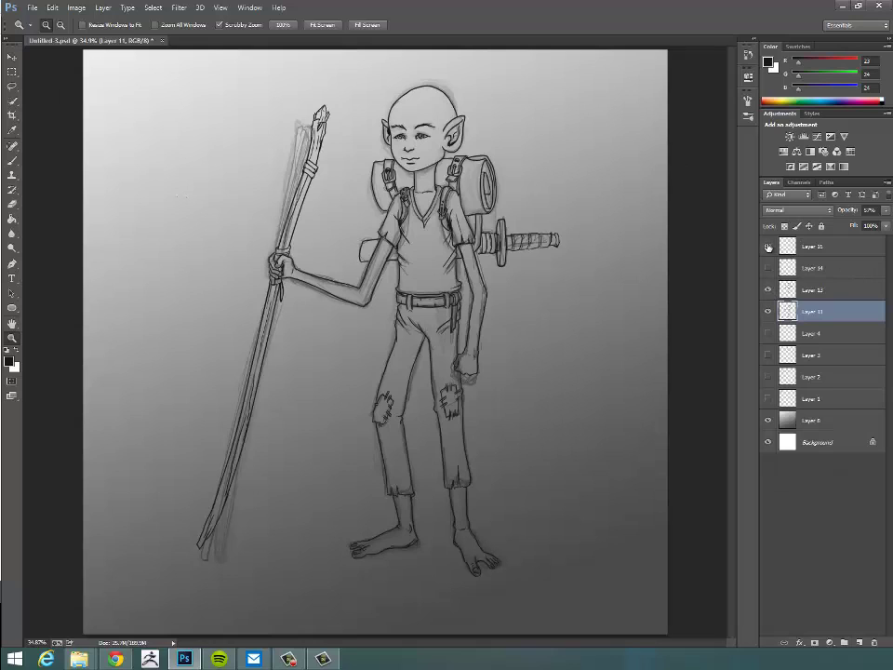
Preview the hidden rough sketches on Layers 4, 3, 2 and 1, and delete these four layers
{"action": "left_click", "coordinate": [835, 339]}
{"action": "left_click", "coordinate": [768, 334]}
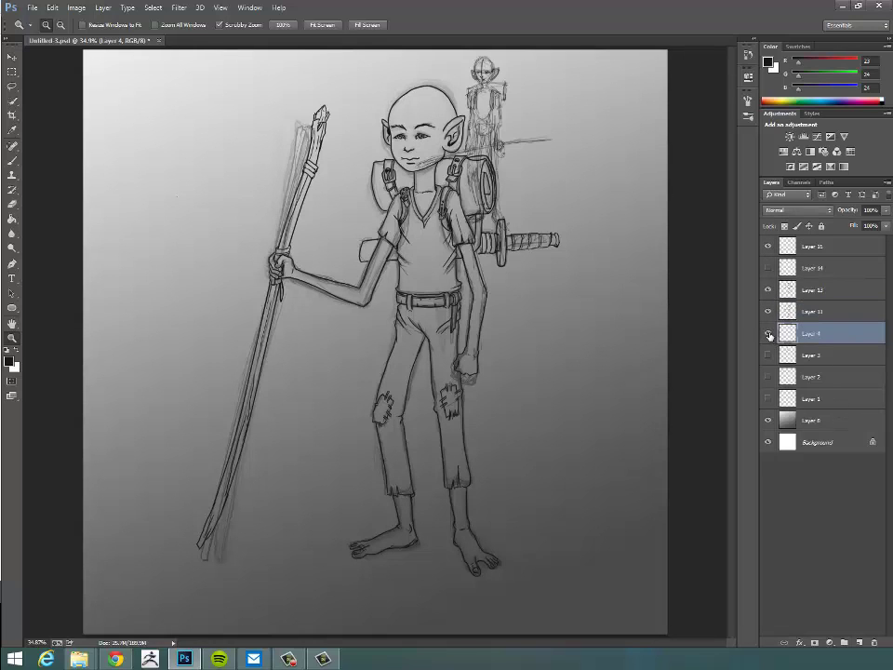
{"action": "left_click", "coordinate": [769, 334]}
{"action": "left_click", "coordinate": [771, 356]}
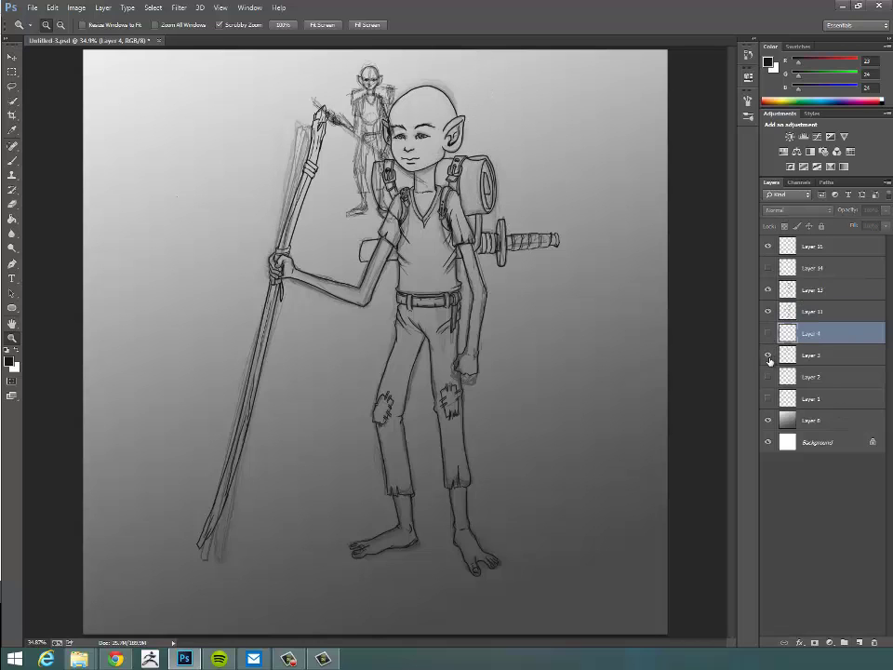
{"action": "left_click", "coordinate": [770, 356]}
{"action": "left_click", "coordinate": [768, 377]}
{"action": "left_click", "coordinate": [768, 377]}
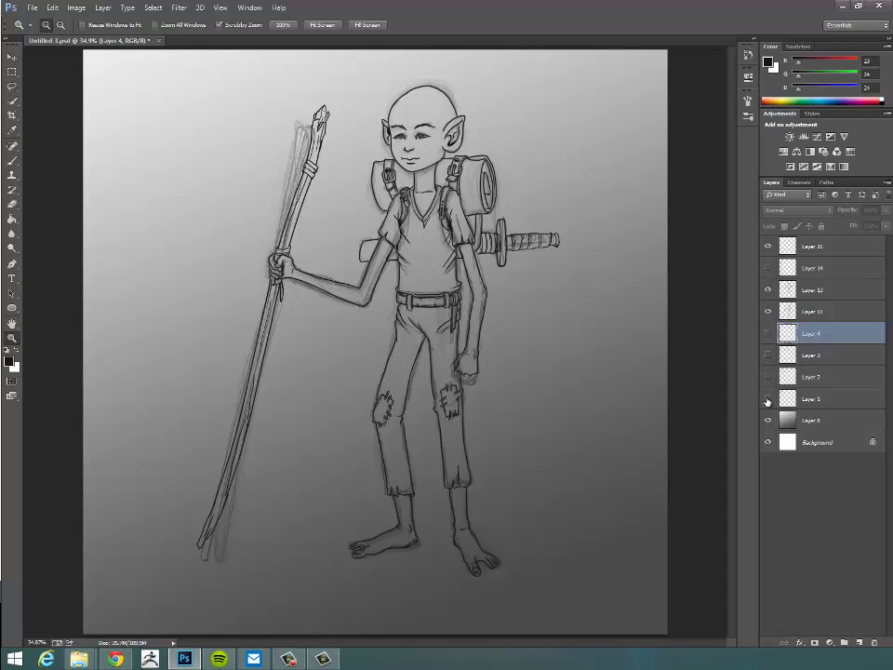
{"action": "left_click", "coordinate": [768, 400]}
{"action": "left_click", "coordinate": [767, 400]}
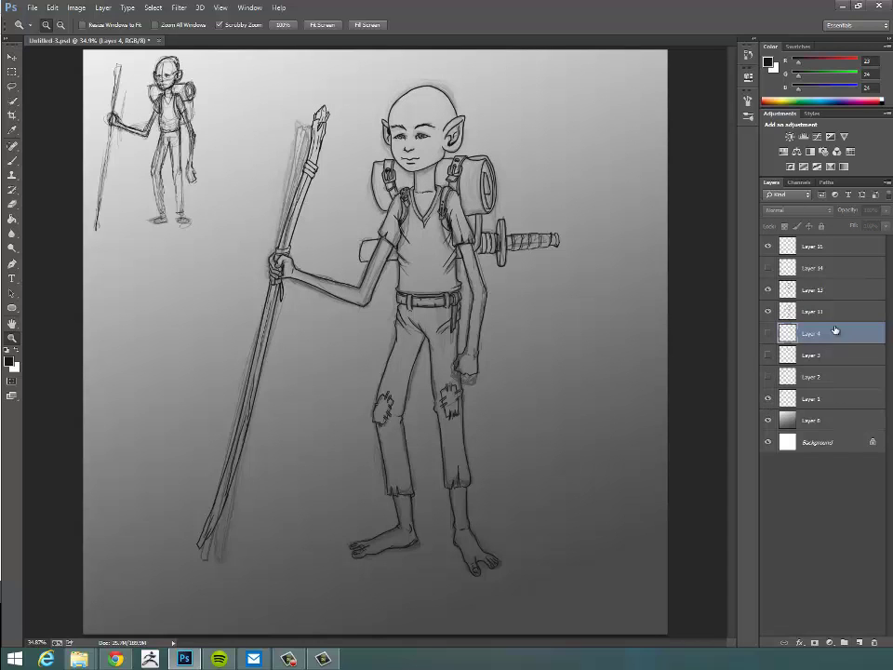
{"action": "left_click", "coordinate": [845, 403], "text": "shift"}
{"action": "right_click", "coordinate": [841, 373]}
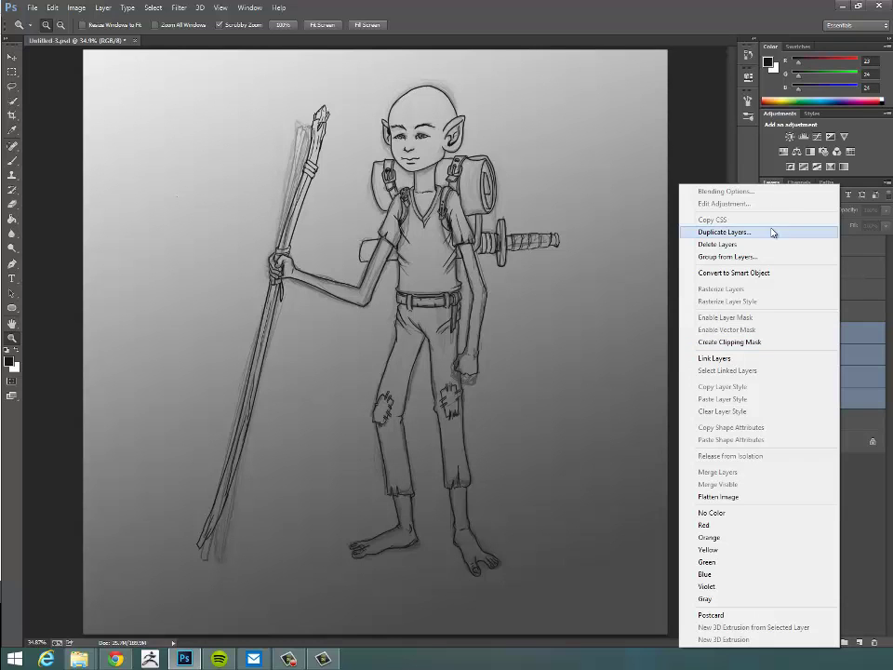
{"action": "left_click", "coordinate": [735, 243]}
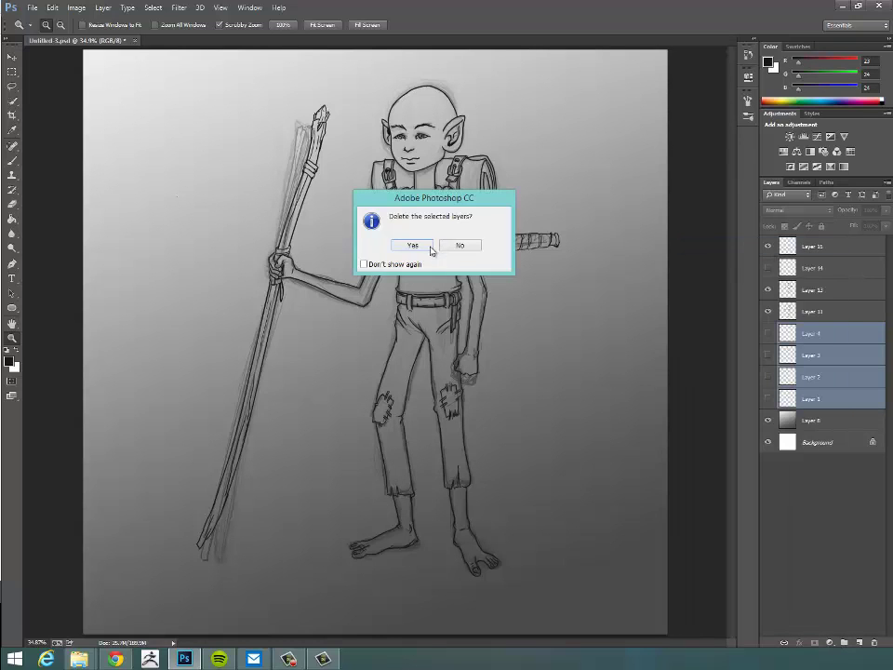
{"action": "left_click", "coordinate": [412, 246]}
Rename Layer 11, which holds the faint rough drawing, to Sketch
{"action": "left_click", "coordinate": [828, 311]}
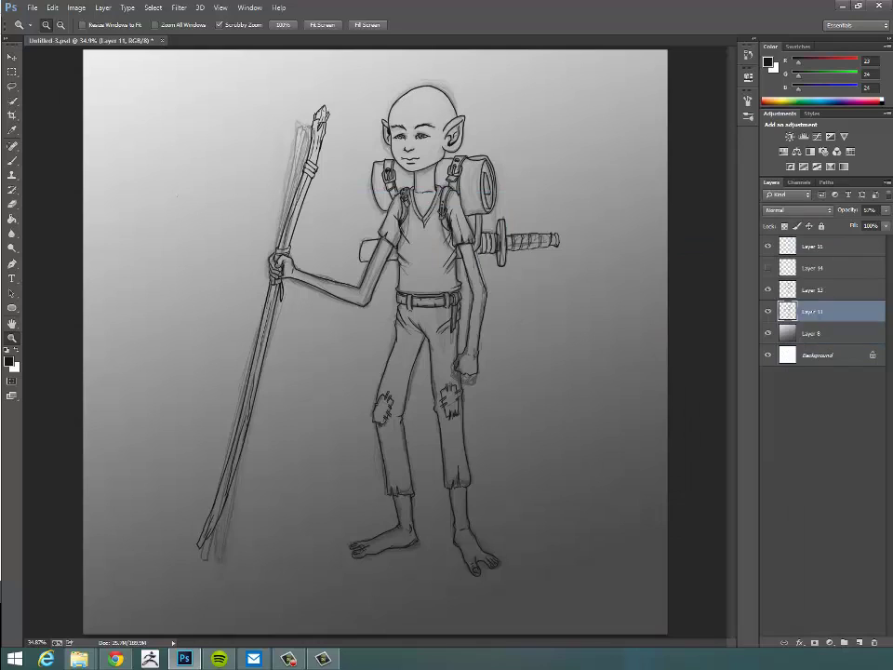
{"action": "double_click", "coordinate": [815, 311]}
{"action": "type", "text": "Sketch"}
{"action": "key", "text": "Return"}
Rename Layer 13, which holds the clean outlines, to LineWork
{"action": "double_click", "coordinate": [812, 289]}
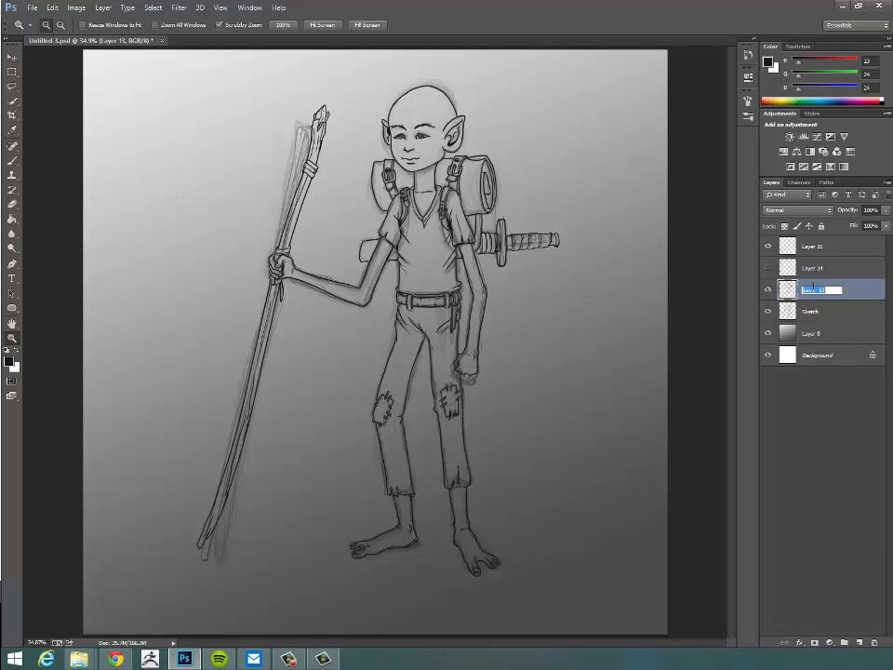
{"action": "type", "text": "LineWork"}
{"action": "key", "text": "Return"}
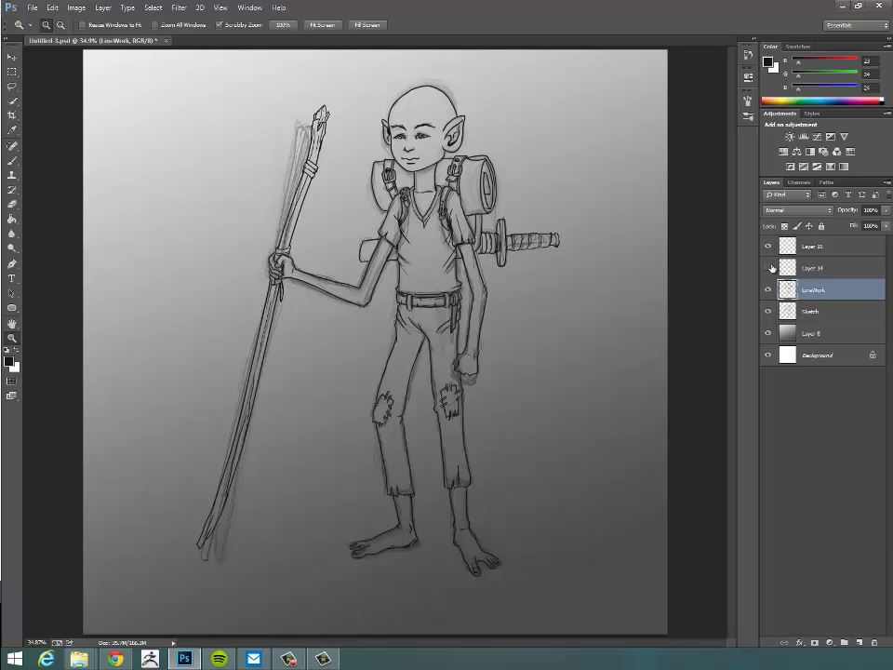
Check the contents of Layer 14, keep it hidden, and rename it Staff
{"action": "left_click", "coordinate": [768, 269]}
{"action": "left_click", "coordinate": [768, 269]}
{"action": "left_click", "coordinate": [768, 269]}
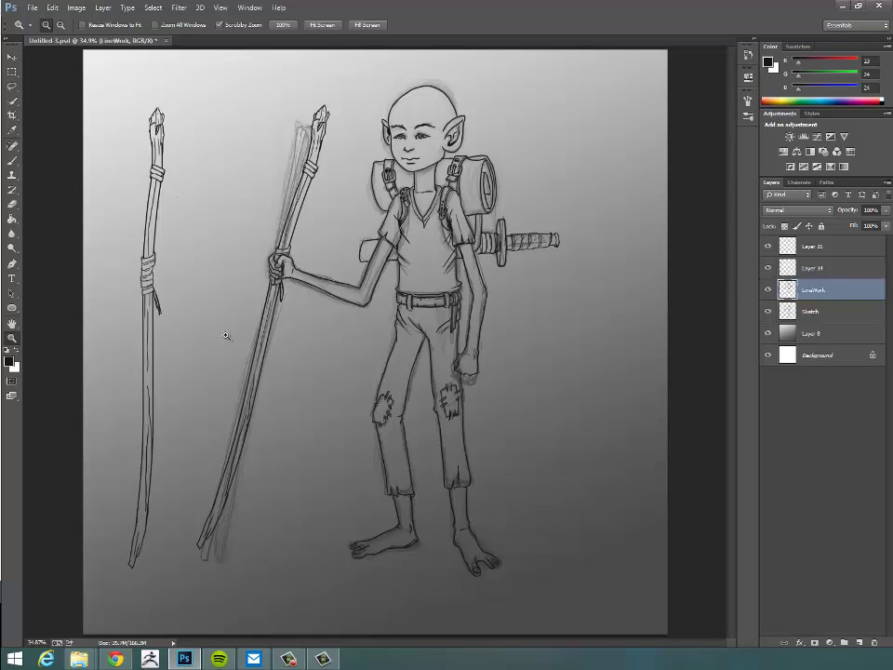
{"action": "left_click", "coordinate": [769, 269]}
{"action": "double_click", "coordinate": [815, 268]}
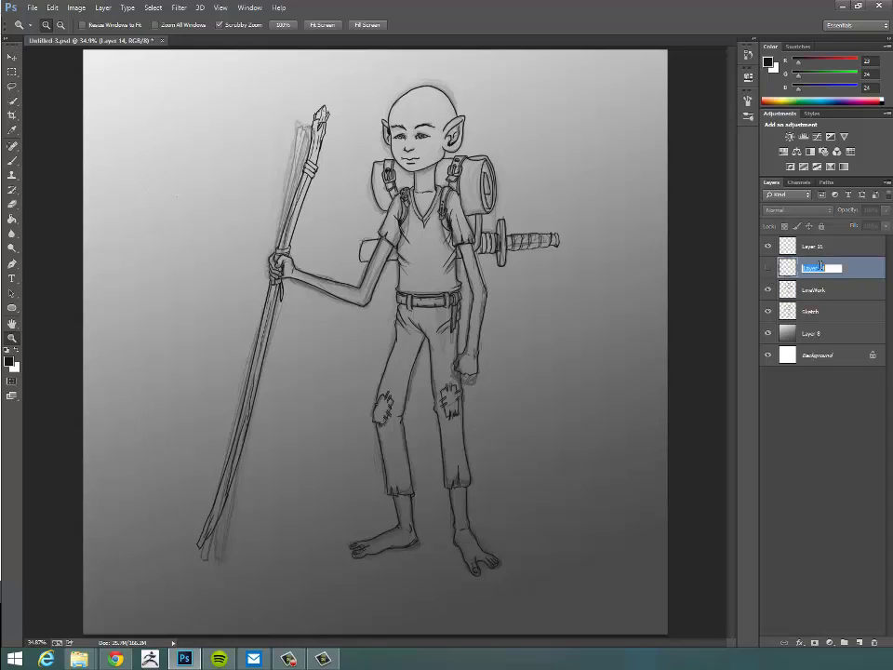
{"action": "type", "text": "Staff"}
{"action": "key", "text": "Return"}
Move Layer 15 directly beneath the Sketch layer and hide Sketch, leaving LineWork visible
{"action": "left_click", "coordinate": [813, 247]}
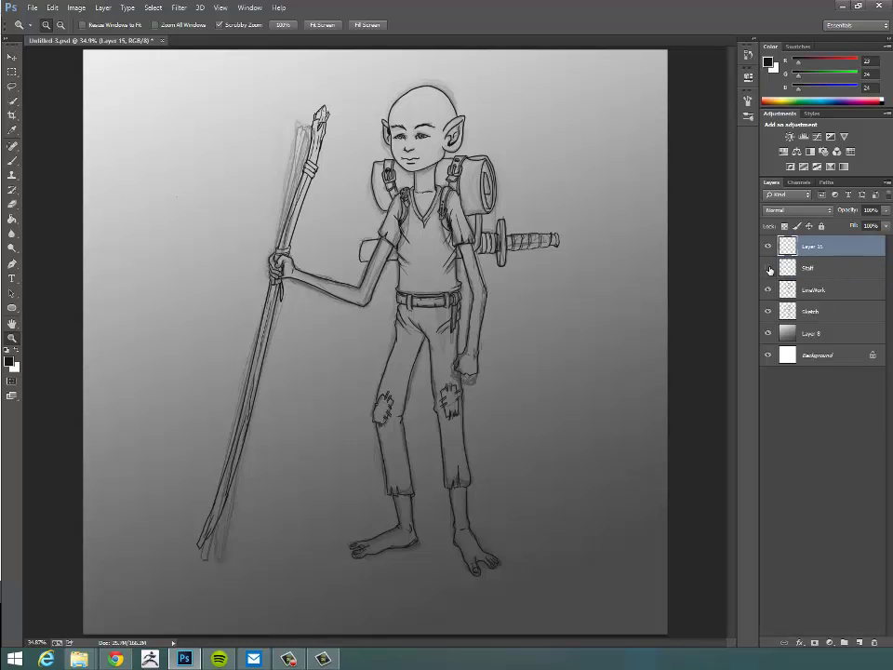
{"action": "left_click", "coordinate": [768, 268]}
{"action": "left_click_drag", "start_coordinate": [836, 249], "coordinate": [836, 316]}
{"action": "left_click", "coordinate": [768, 291]}
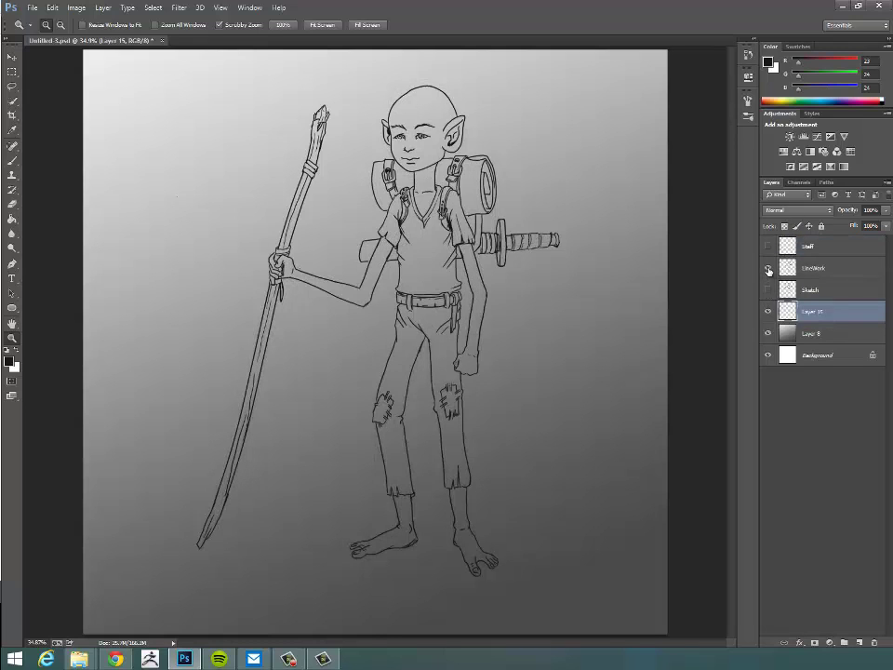
{"action": "left_click", "coordinate": [768, 270]}
{"action": "left_click", "coordinate": [768, 269]}
Rename Layer 15 to BaseColor
{"action": "double_click", "coordinate": [814, 311]}
{"action": "type", "text": "BaseColor"}
{"action": "key", "text": "Return"}
{"action": "left_click", "coordinate": [290, 659]}
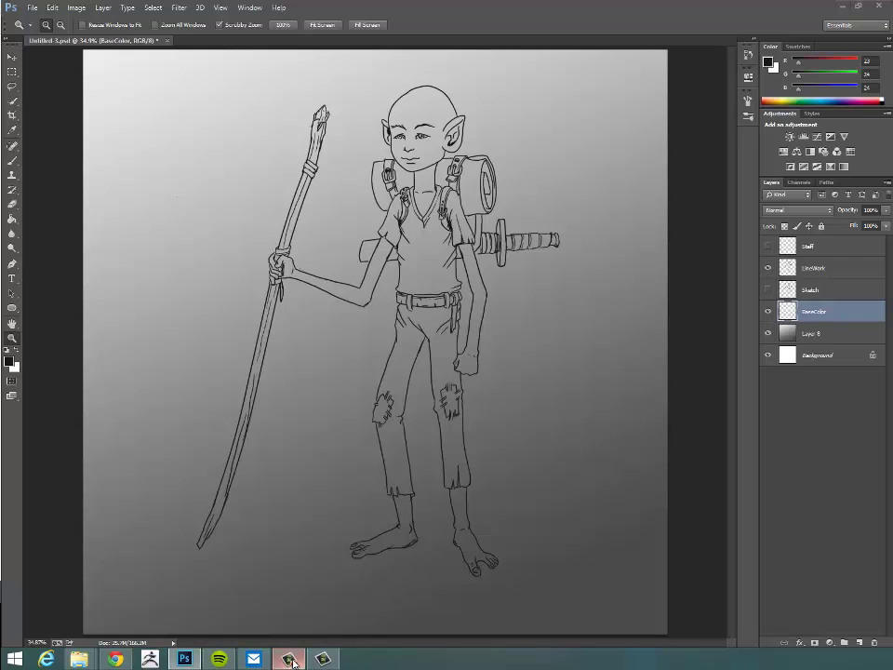
Switch to the Pencil tool and set the foreground colour to teal #24c3c3
{"action": "left_click", "coordinate": [347, 371]}
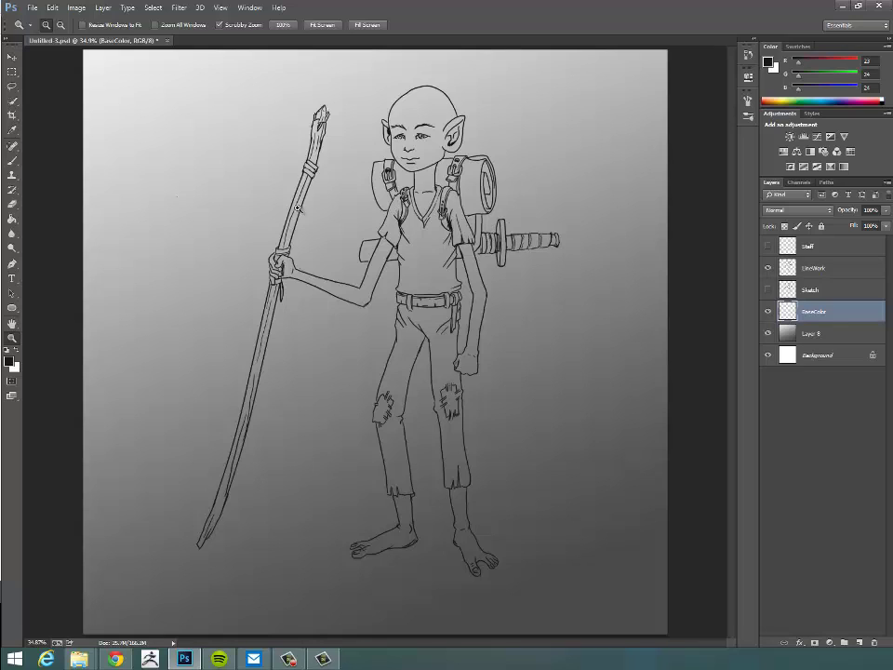
{"action": "left_click", "coordinate": [13, 160]}
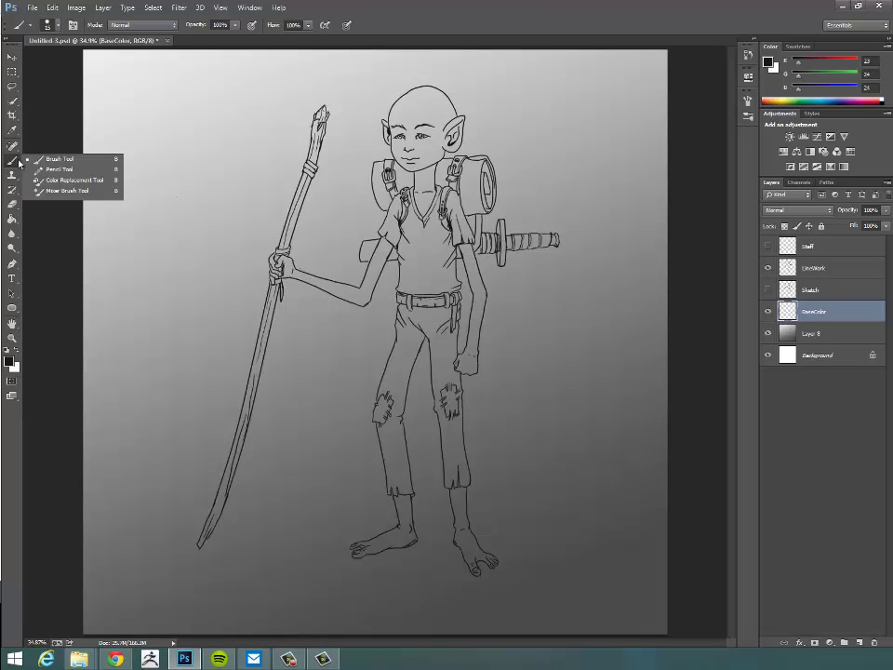
{"action": "left_click", "coordinate": [58, 171]}
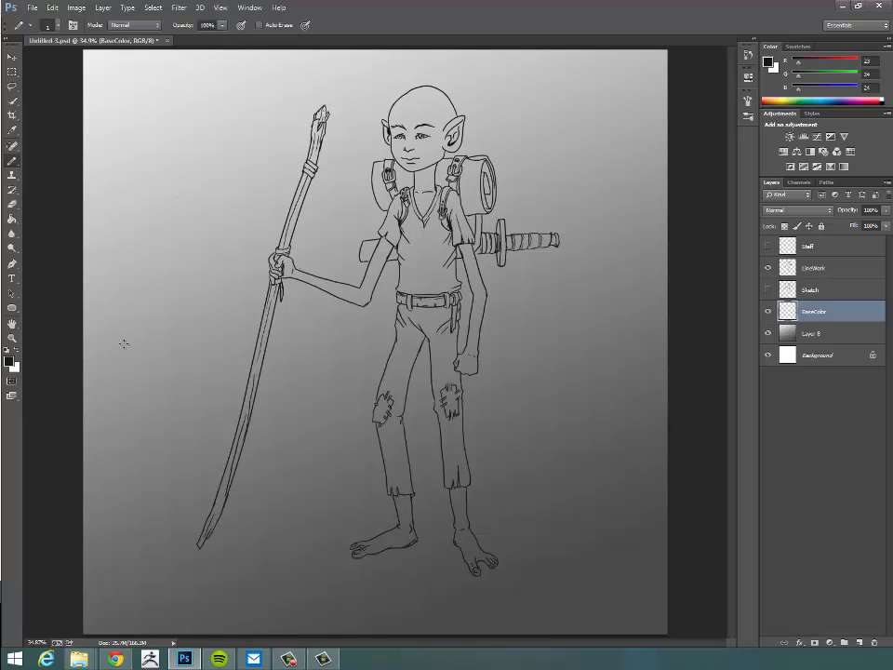
{"action": "left_click", "coordinate": [9, 360]}
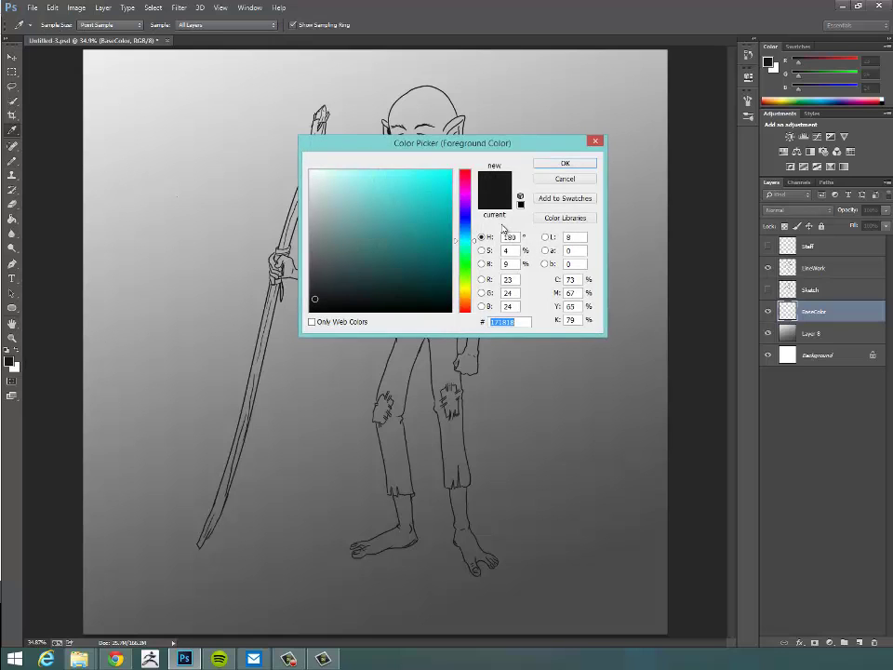
{"action": "left_click", "coordinate": [425, 203]}
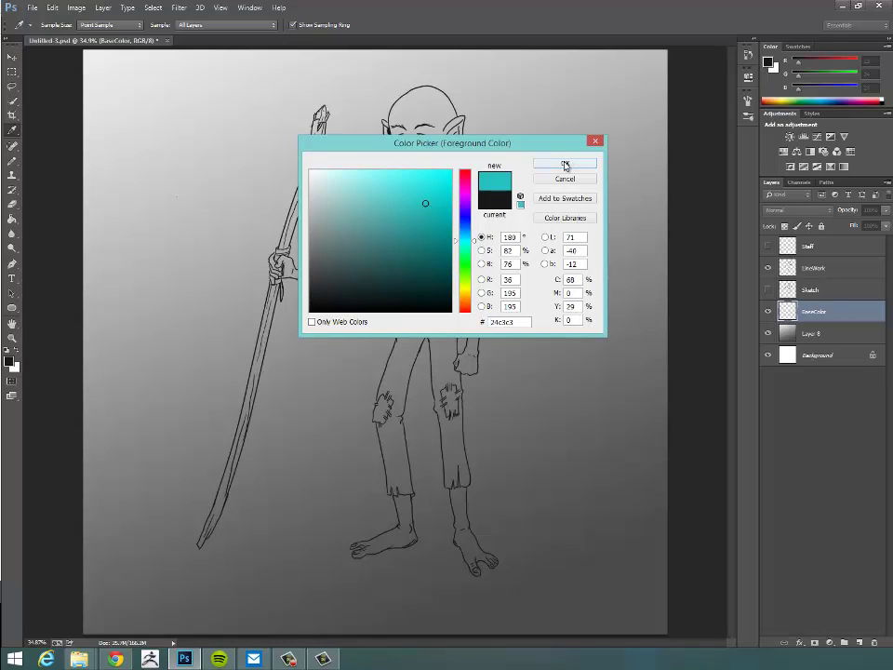
{"action": "left_click", "coordinate": [564, 165]}
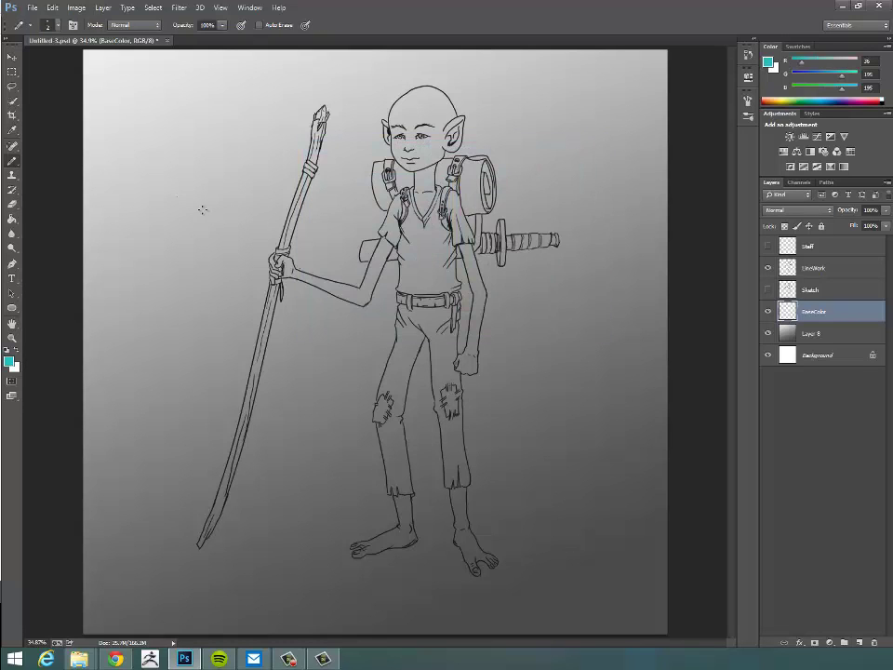
Enlarge the pencil to 200 px and paint a solid teal test blob in the empty area beside the staff
{"action": "key", "text": "bracketright"}
{"action": "key", "text": "bracketright"}
{"action": "key", "text": "bracketright"}
{"action": "key", "text": "bracketright"}
{"action": "key", "text": "bracketright"}
{"action": "key", "text": "bracketright"}
{"action": "key", "text": "bracketright"}
{"action": "key", "text": "bracketright"}
{"action": "key", "text": "bracketright"}
{"action": "key", "text": "bracketright"}
{"action": "key", "text": "bracketright"}
{"action": "key", "text": "bracketright"}
{"action": "key", "text": "bracketright"}
{"action": "key", "text": "bracketright"}
{"action": "key", "text": "bracketright"}
{"action": "key", "text": "bracketright"}
{"action": "key", "text": "bracketright"}
{"action": "key", "text": "bracketright"}
{"action": "key", "text": "bracketright"}
{"action": "key", "text": "bracketright"}
{"action": "key", "text": "bracketright"}
{"action": "mouse_move", "coordinate": [197, 242]}
{"action": "left_mouse_down"}
{"action": "mouse_move", "coordinate": [201, 199]}
{"action": "mouse_move", "coordinate": [197, 225]}
{"action": "mouse_move", "coordinate": [206, 213]}
{"action": "left_mouse_up"}
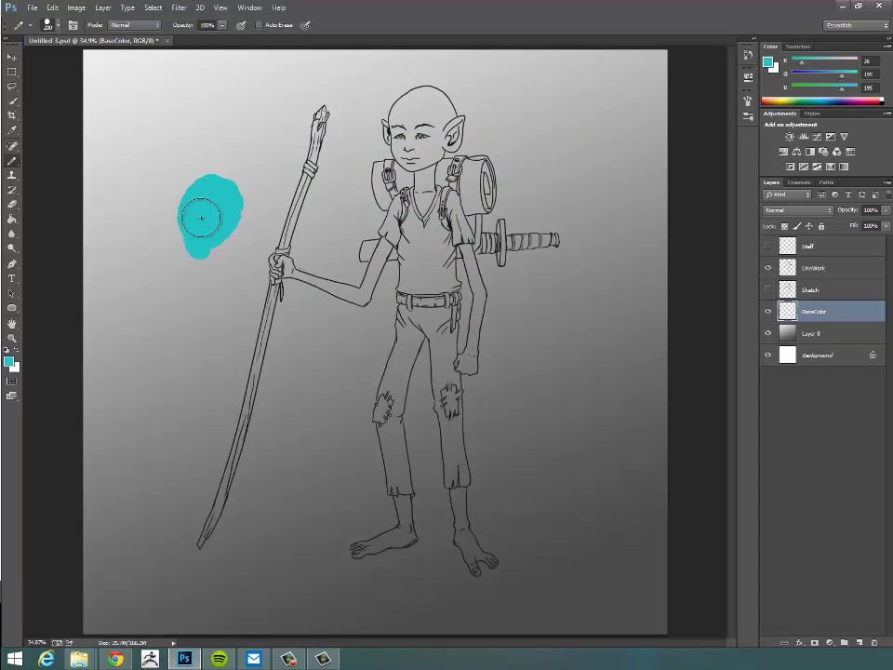
Select the teal test blob from the BaseColor layer's contents, delete it, and clear the selection
{"action": "left_click", "coordinate": [12, 340]}
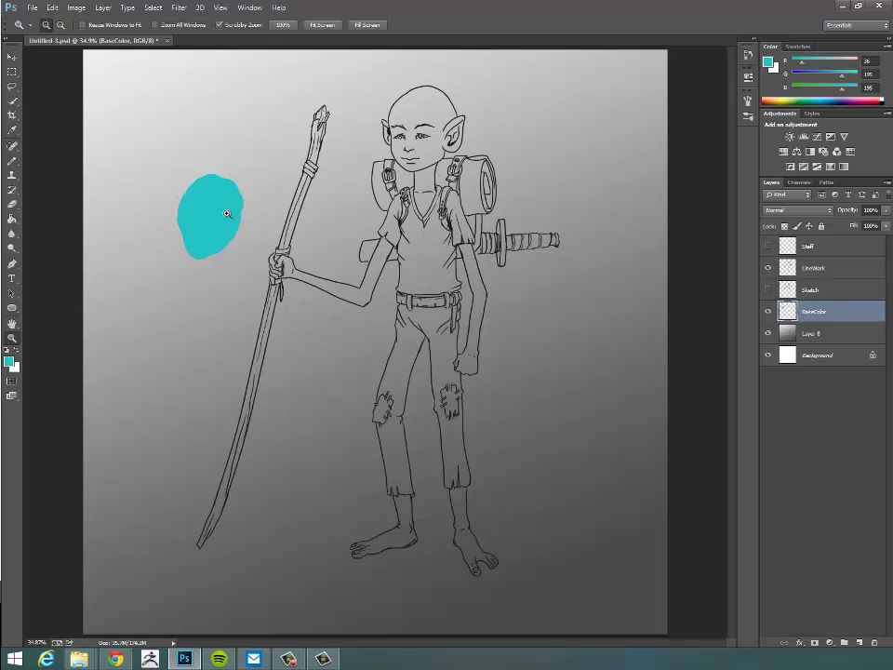
{"action": "left_click_drag", "start_coordinate": [208, 220], "coordinate": [280, 233]}
{"action": "left_click_drag", "start_coordinate": [312, 324], "coordinate": [481, 348]}
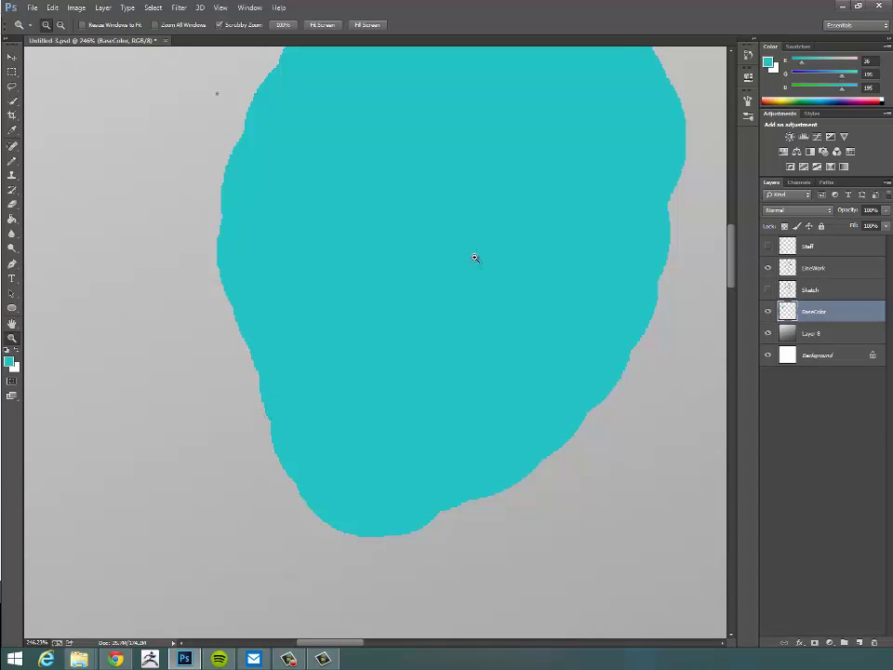
{"action": "left_click", "coordinate": [790, 316], "text": "ctrl"}
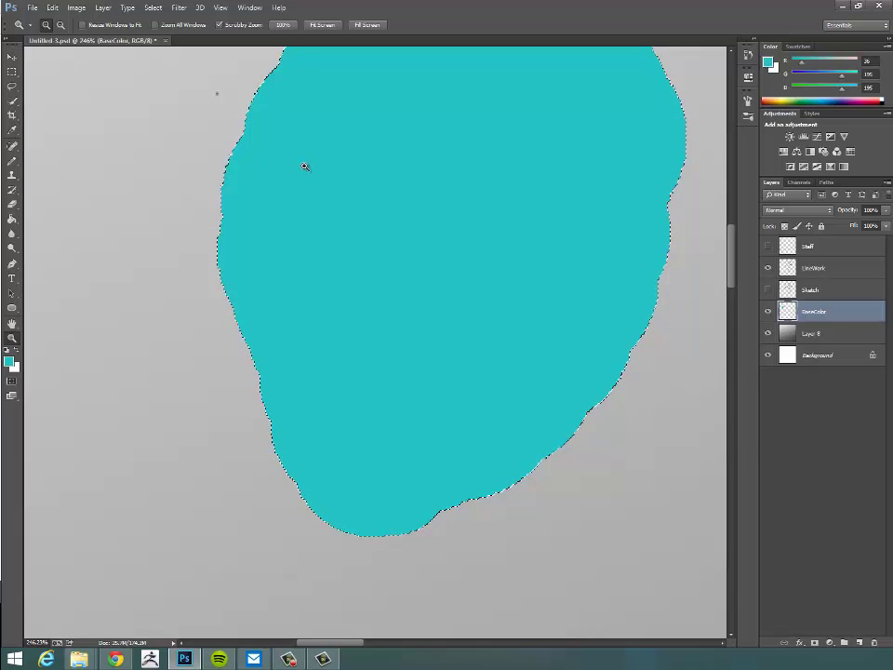
{"action": "left_click", "coordinate": [12, 160]}
{"action": "key", "text": "bracketright"}
{"action": "key", "text": "bracketright"}
{"action": "key", "text": "bracketright"}
{"action": "key", "text": "bracketright"}
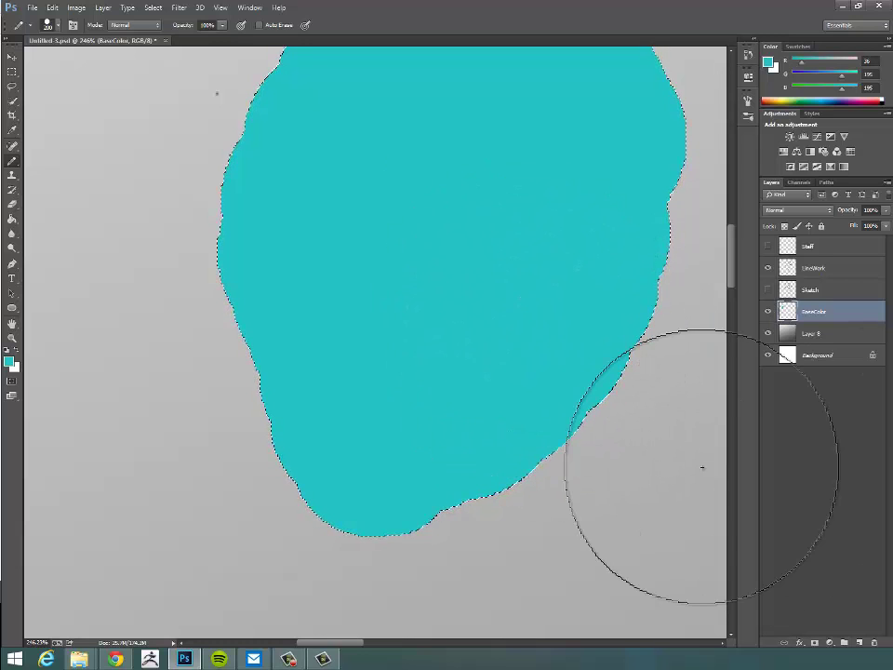
{"action": "key", "text": "Delete"}
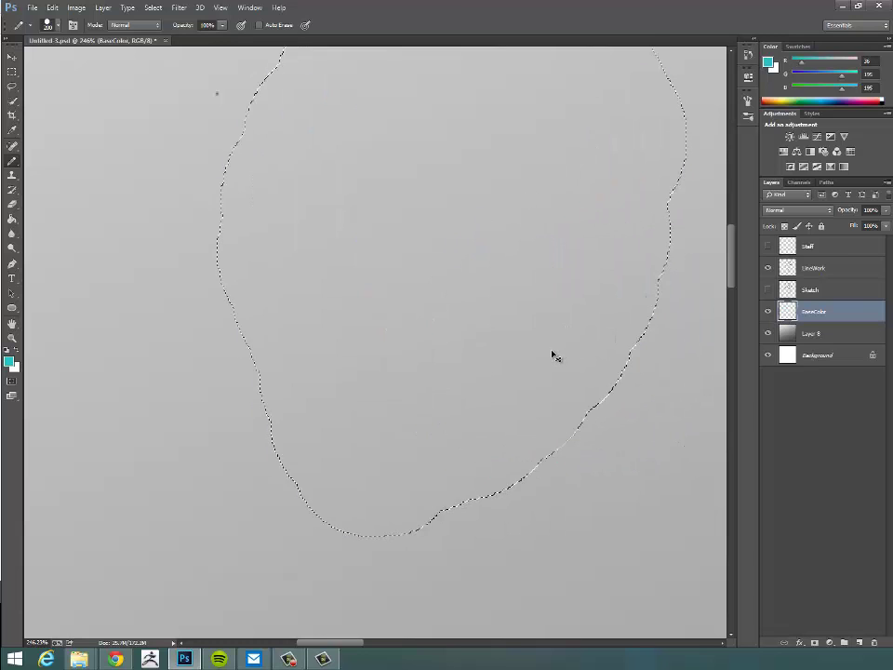
{"action": "key", "text": "ctrl+z"}
{"action": "key", "text": "ctrl+z"}
{"action": "key", "text": "ctrl+d"}
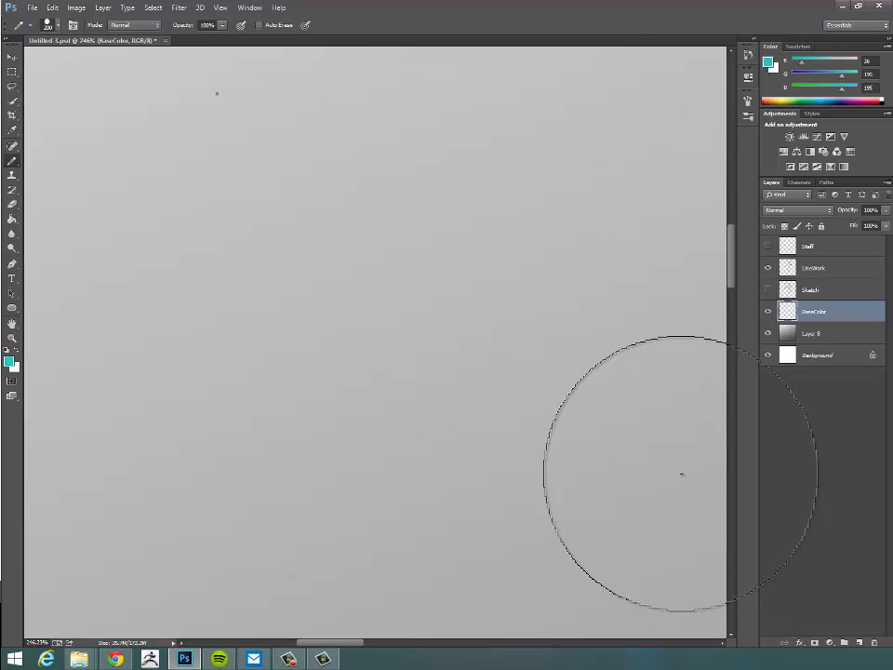
Set the foreground colour to dark grey #5d5d5d
{"action": "key", "text": "ctrl+space"}
{"action": "left_click_drag", "start_coordinate": [508, 315], "coordinate": [457, 305]}
{"action": "left_click_drag", "start_coordinate": [484, 344], "coordinate": [232, 281]}
{"action": "key", "text": "z"}
{"action": "left_click_drag", "start_coordinate": [588, 310], "coordinate": [581, 311]}
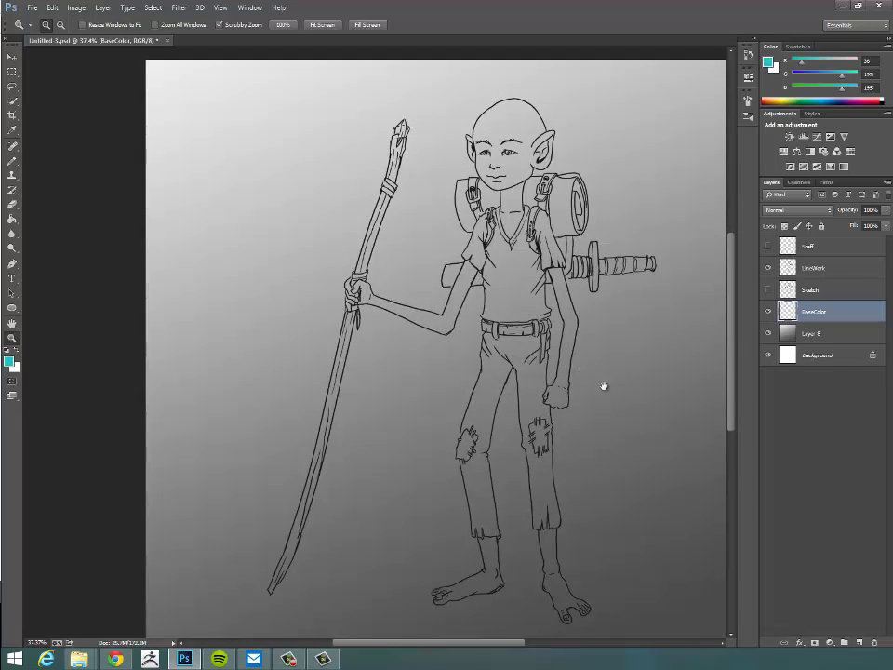
{"action": "left_click_drag", "start_coordinate": [506, 376], "coordinate": [432, 363]}
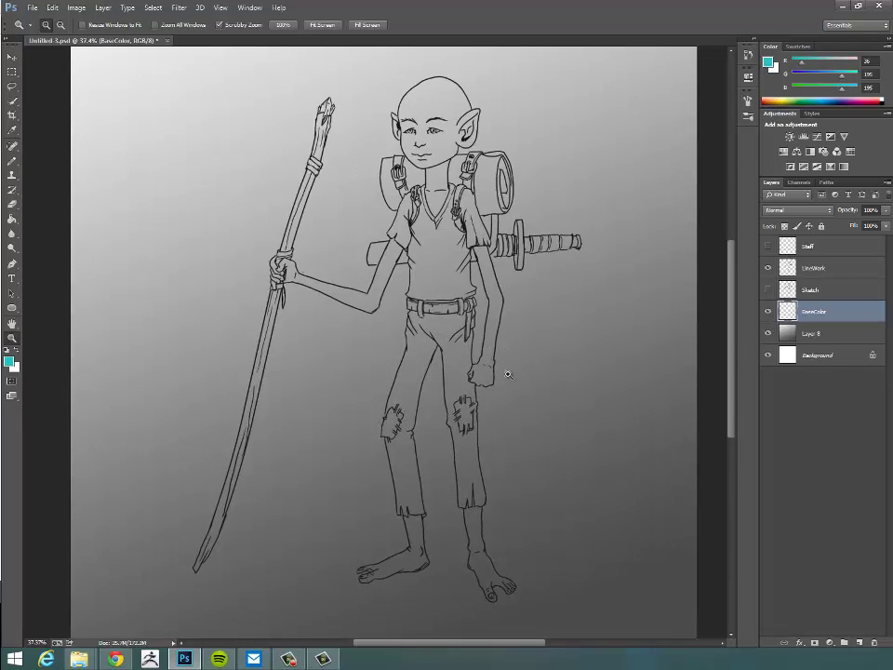
{"action": "left_click", "coordinate": [10, 361]}
{"action": "mouse_move", "coordinate": [339, 225]}
{"action": "left_mouse_down"}
{"action": "mouse_move", "coordinate": [303, 236]}
{"action": "mouse_move", "coordinate": [307, 263]}
{"action": "left_mouse_up"}
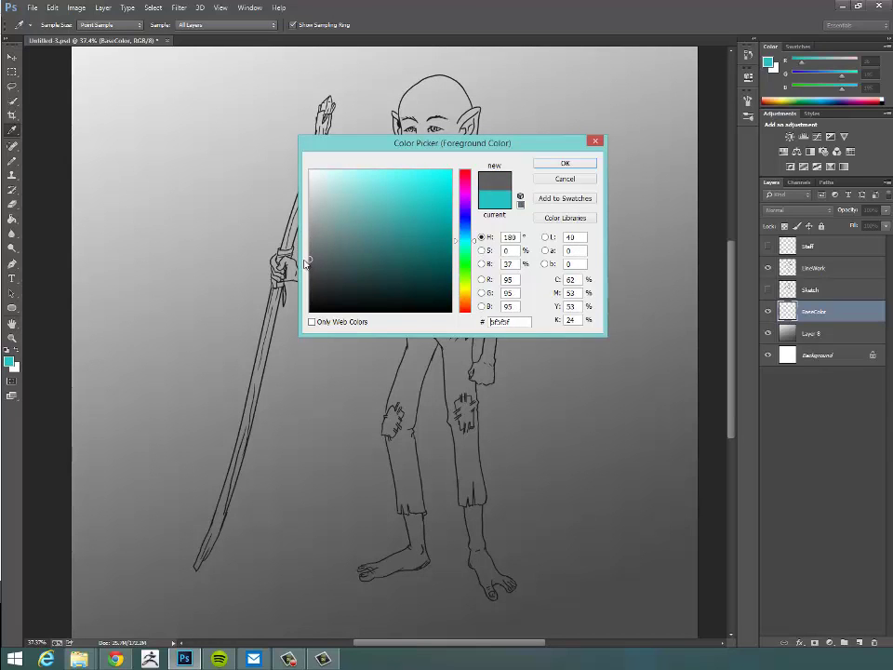
{"action": "left_click", "coordinate": [565, 164]}
{"action": "key", "text": "z"}
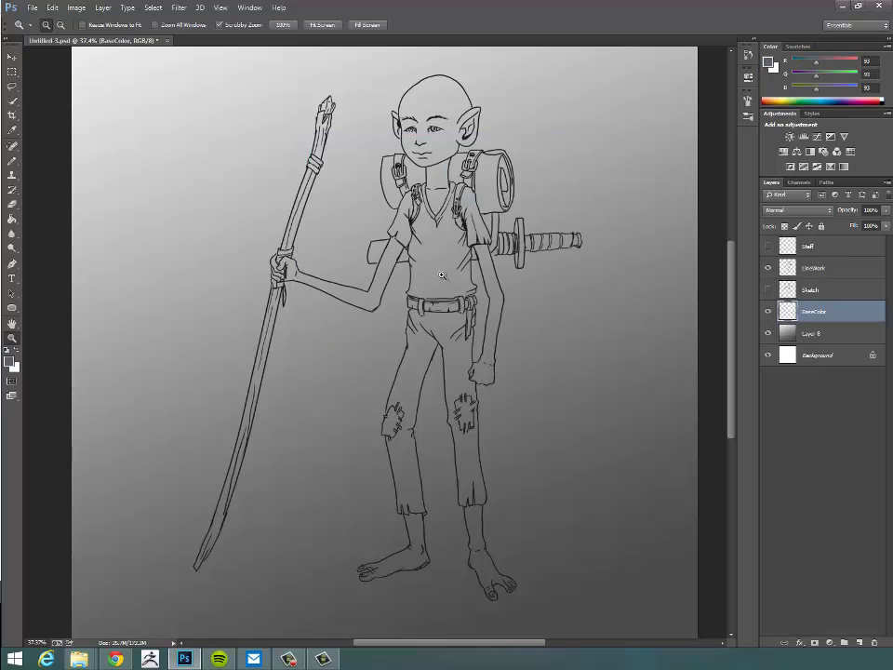
Reduce the pencil to 25 px and trace grey inside the staff arm's upper-arm edge and the pack edge between arm and torso
{"action": "key", "text": "b"}
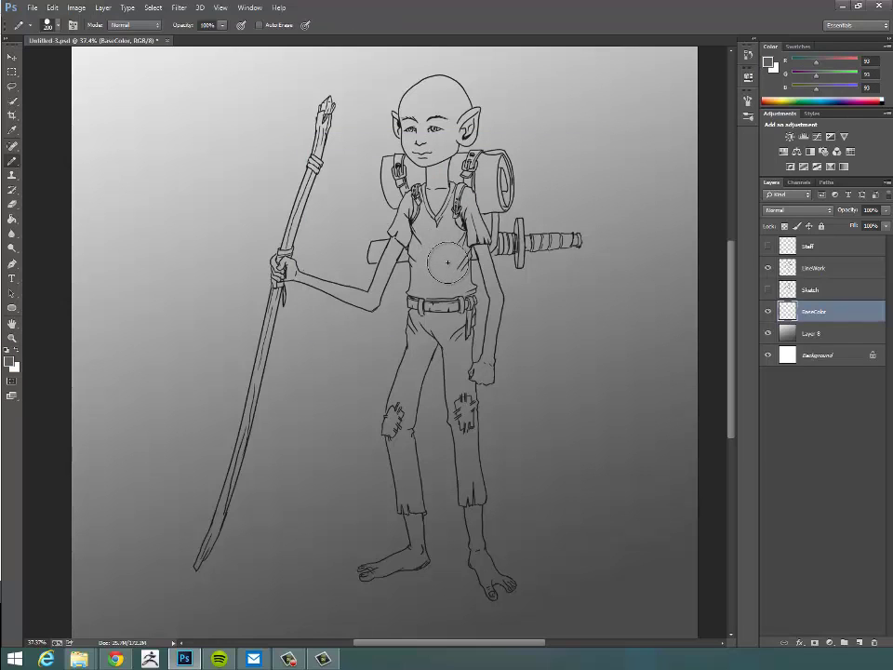
{"action": "key", "text": "bracketleft"}
{"action": "key", "text": "bracketleft"}
{"action": "key", "text": "bracketleft"}
{"action": "key", "text": "bracketleft"}
{"action": "key", "text": "bracketleft"}
{"action": "key", "text": "bracketleft"}
{"action": "key", "text": "ctrl+space"}
{"action": "left_click_drag", "start_coordinate": [445, 271], "coordinate": [490, 261]}
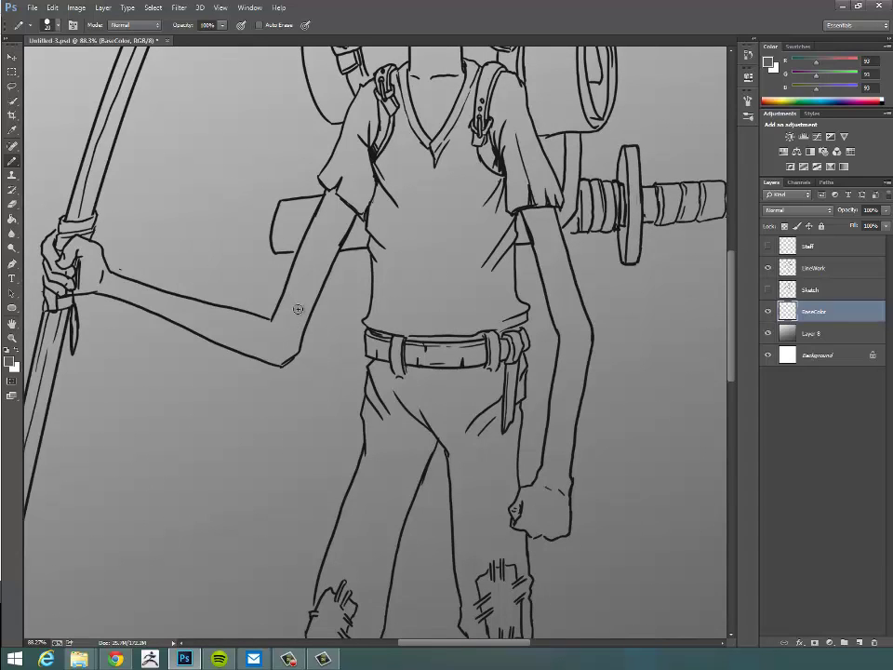
{"action": "mouse_move", "coordinate": [295, 331]}
{"action": "left_mouse_down"}
{"action": "mouse_move", "coordinate": [313, 291]}
{"action": "mouse_move", "coordinate": [297, 333]}
{"action": "left_mouse_up"}
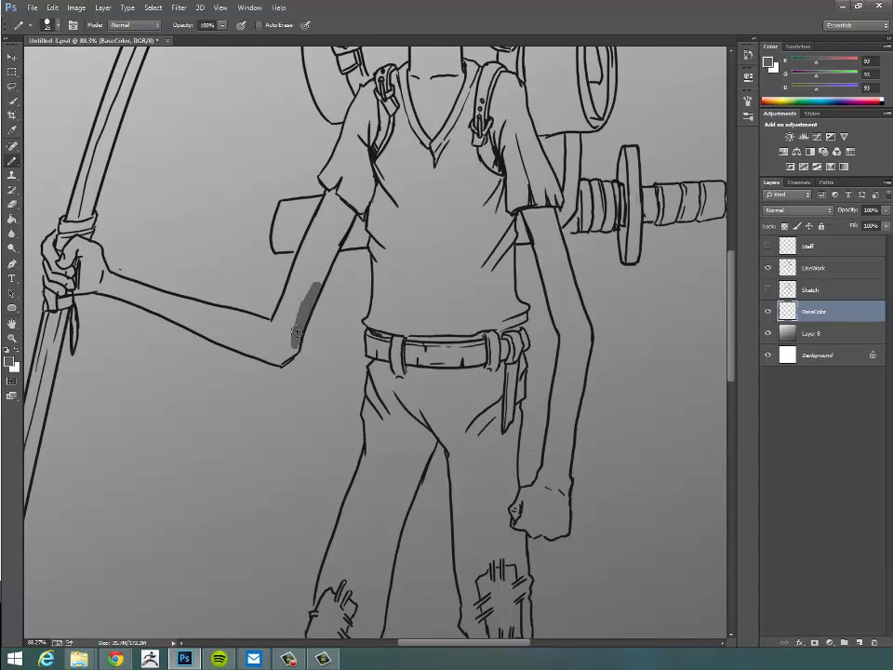
{"action": "mouse_move", "coordinate": [320, 271]}
{"action": "left_mouse_down"}
{"action": "mouse_move", "coordinate": [348, 217]}
{"action": "mouse_move", "coordinate": [336, 251]}
{"action": "mouse_move", "coordinate": [365, 245]}
{"action": "left_mouse_up"}
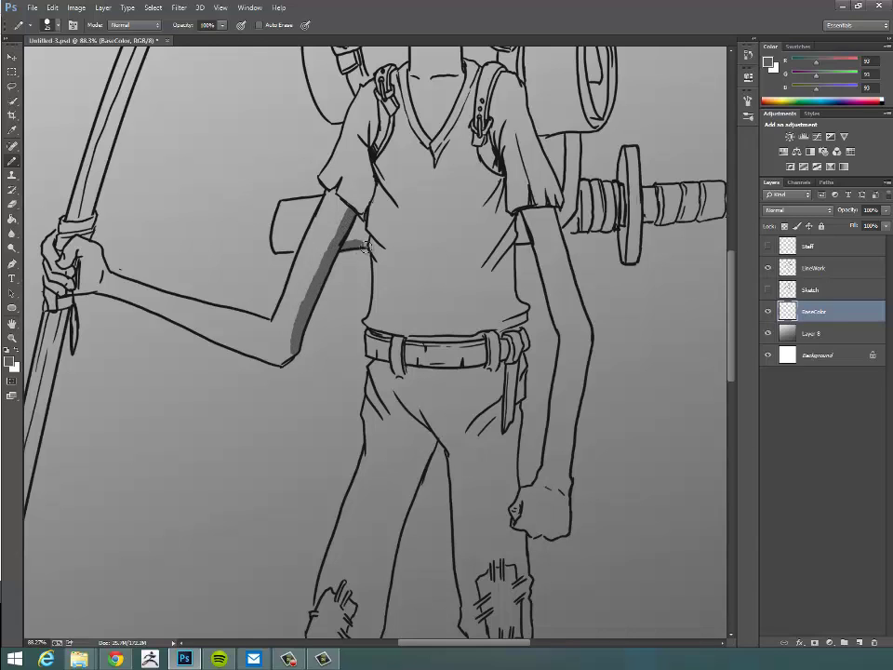
Trace grey down the staff-side edge of the torso, belt, trouser leg and knee patch on BaseColor
{"action": "mouse_move", "coordinate": [322, 270]}
{"action": "left_mouse_down"}
{"action": "mouse_move", "coordinate": [363, 314]}
{"action": "mouse_move", "coordinate": [375, 356]}
{"action": "mouse_move", "coordinate": [356, 479]}
{"action": "mouse_move", "coordinate": [351, 493]}
{"action": "mouse_move", "coordinate": [361, 455]}
{"action": "mouse_move", "coordinate": [318, 549]}
{"action": "left_mouse_up"}
{"action": "left_click_drag", "start_coordinate": [364, 525], "coordinate": [425, 360]}
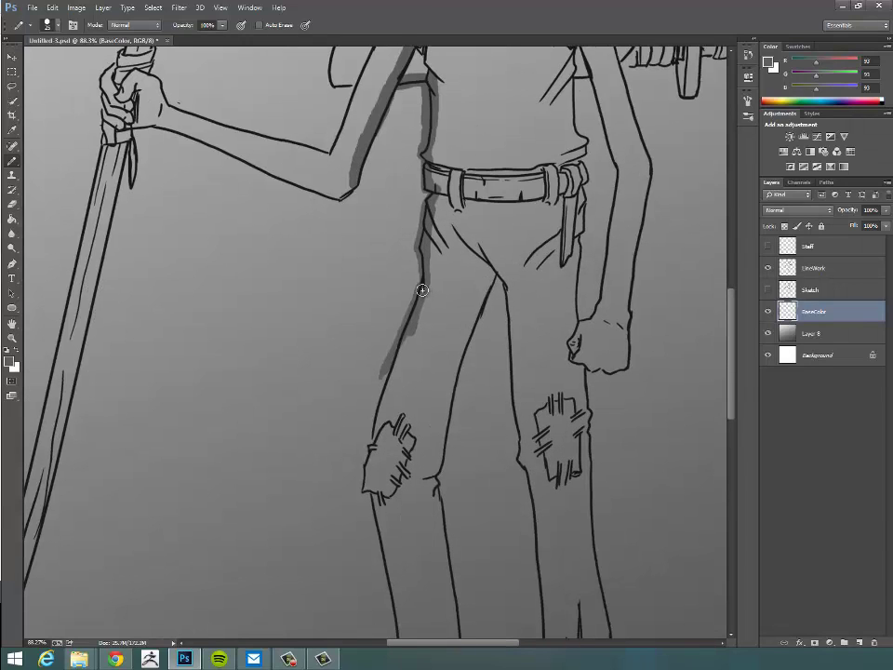
{"action": "mouse_move", "coordinate": [420, 291]}
{"action": "left_mouse_down"}
{"action": "mouse_move", "coordinate": [382, 398]}
{"action": "mouse_move", "coordinate": [366, 480]}
{"action": "mouse_move", "coordinate": [370, 460]}
{"action": "mouse_move", "coordinate": [380, 572]}
{"action": "mouse_move", "coordinate": [387, 389]}
{"action": "mouse_move", "coordinate": [377, 382]}
{"action": "mouse_move", "coordinate": [380, 417]}
{"action": "left_mouse_up"}
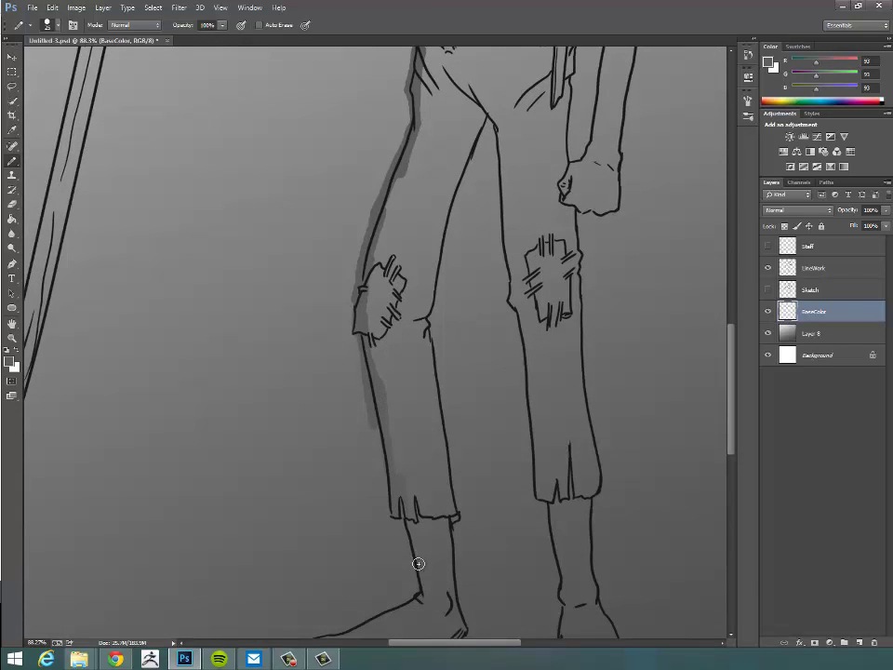
Hide the gradient Layer 8 and trace grey inside the outlines of both feet, the ankles and the inner trouser legs
{"action": "left_click", "coordinate": [768, 336]}
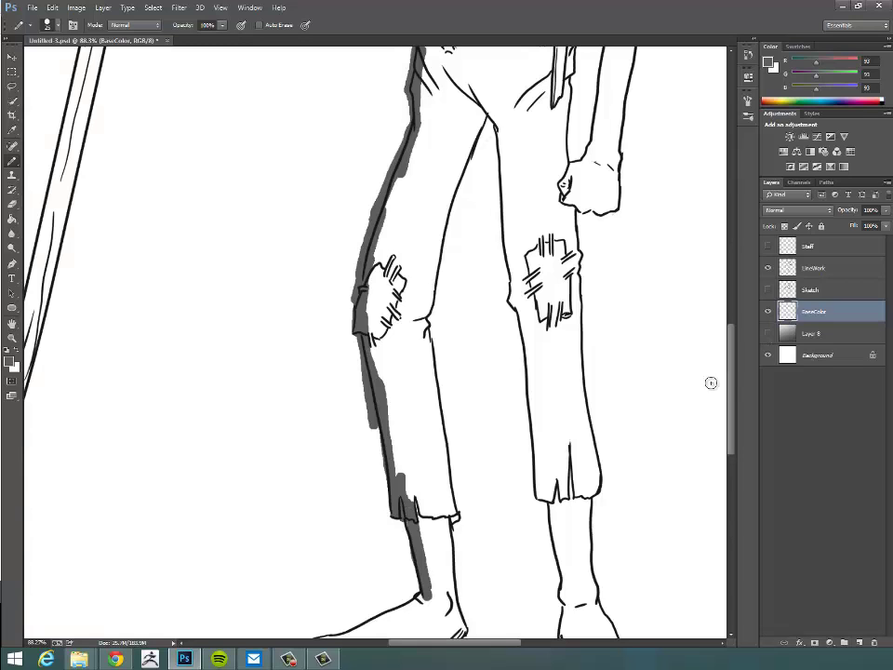
{"action": "scroll", "coordinate": [499, 277], "scroll_direction": "down", "scroll_amount": 5}
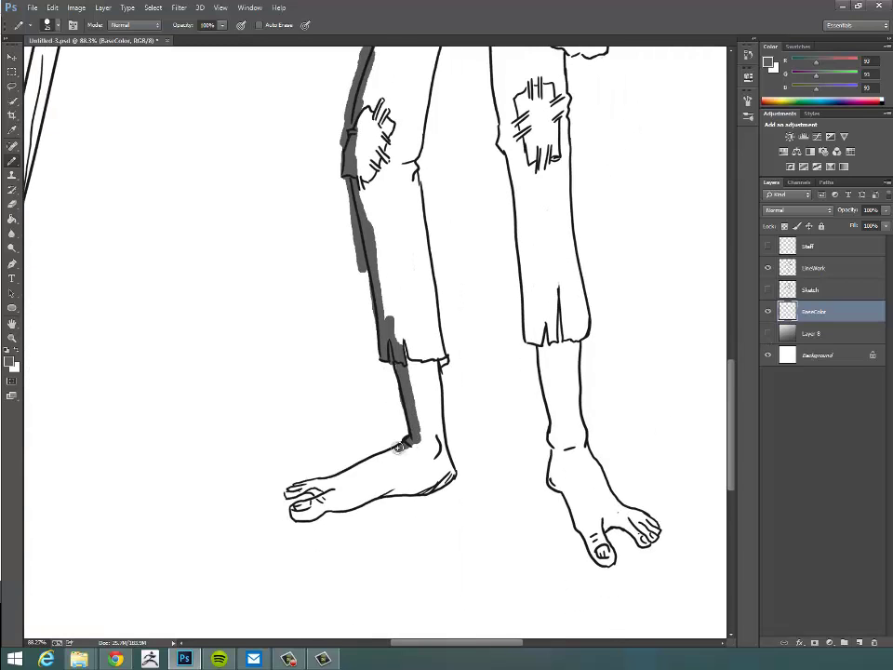
{"action": "mouse_move", "coordinate": [407, 444]}
{"action": "left_mouse_down"}
{"action": "mouse_move", "coordinate": [296, 484]}
{"action": "mouse_move", "coordinate": [289, 492]}
{"action": "mouse_move", "coordinate": [314, 482]}
{"action": "mouse_move", "coordinate": [298, 491]}
{"action": "mouse_move", "coordinate": [311, 488]}
{"action": "mouse_move", "coordinate": [296, 511]}
{"action": "mouse_move", "coordinate": [426, 488]}
{"action": "mouse_move", "coordinate": [437, 432]}
{"action": "mouse_move", "coordinate": [431, 444]}
{"action": "mouse_move", "coordinate": [450, 475]}
{"action": "mouse_move", "coordinate": [434, 389]}
{"action": "mouse_move", "coordinate": [439, 434]}
{"action": "mouse_move", "coordinate": [435, 368]}
{"action": "mouse_move", "coordinate": [442, 361]}
{"action": "mouse_move", "coordinate": [408, 162]}
{"action": "mouse_move", "coordinate": [426, 136]}
{"action": "mouse_move", "coordinate": [378, 332]}
{"action": "mouse_move", "coordinate": [413, 244]}
{"action": "mouse_move", "coordinate": [378, 331]}
{"action": "mouse_move", "coordinate": [409, 259]}
{"action": "mouse_move", "coordinate": [431, 272]}
{"action": "mouse_move", "coordinate": [440, 451]}
{"action": "mouse_move", "coordinate": [457, 531]}
{"action": "left_mouse_up"}
{"action": "mouse_move", "coordinate": [459, 475]}
{"action": "left_mouse_down"}
{"action": "mouse_move", "coordinate": [466, 570]}
{"action": "mouse_move", "coordinate": [463, 325]}
{"action": "mouse_move", "coordinate": [466, 341]}
{"action": "mouse_move", "coordinate": [458, 310]}
{"action": "mouse_move", "coordinate": [461, 398]}
{"action": "mouse_move", "coordinate": [476, 388]}
{"action": "mouse_move", "coordinate": [484, 544]}
{"action": "mouse_move", "coordinate": [498, 556]}
{"action": "mouse_move", "coordinate": [483, 535]}
{"action": "mouse_move", "coordinate": [484, 491]}
{"action": "mouse_move", "coordinate": [512, 585]}
{"action": "mouse_move", "coordinate": [529, 608]}
{"action": "mouse_move", "coordinate": [537, 614]}
{"action": "mouse_move", "coordinate": [496, 543]}
{"action": "mouse_move", "coordinate": [513, 583]}
{"action": "mouse_move", "coordinate": [522, 573]}
{"action": "mouse_move", "coordinate": [568, 599]}
{"action": "mouse_move", "coordinate": [565, 584]}
{"action": "mouse_move", "coordinate": [586, 603]}
{"action": "mouse_move", "coordinate": [534, 546]}
{"action": "mouse_move", "coordinate": [507, 468]}
{"action": "mouse_move", "coordinate": [509, 482]}
{"action": "mouse_move", "coordinate": [508, 405]}
{"action": "mouse_move", "coordinate": [506, 419]}
{"action": "mouse_move", "coordinate": [528, 362]}
{"action": "mouse_move", "coordinate": [510, 394]}
{"action": "mouse_move", "coordinate": [513, 344]}
{"action": "mouse_move", "coordinate": [519, 389]}
{"action": "mouse_move", "coordinate": [511, 346]}
{"action": "mouse_move", "coordinate": [483, 391]}
{"action": "left_mouse_up"}
{"action": "key", "text": "space"}
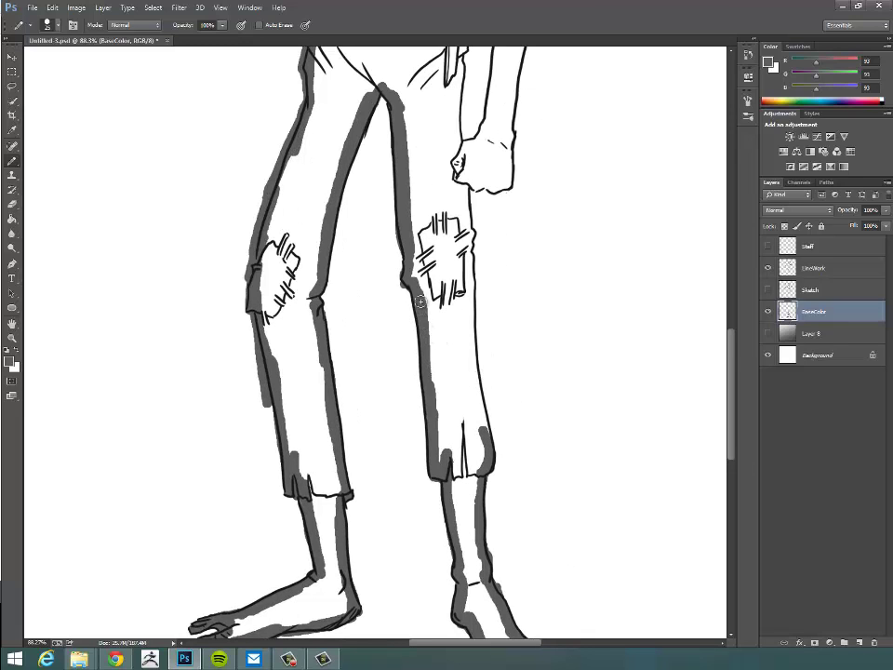
Trace grey along the sword-side trouser leg, the lowered fist, both edges of that arm, and the adjacent waist and hip
{"action": "mouse_move", "coordinate": [480, 390]}
{"action": "left_mouse_down"}
{"action": "mouse_move", "coordinate": [484, 431]}
{"action": "mouse_move", "coordinate": [464, 189]}
{"action": "left_mouse_up"}
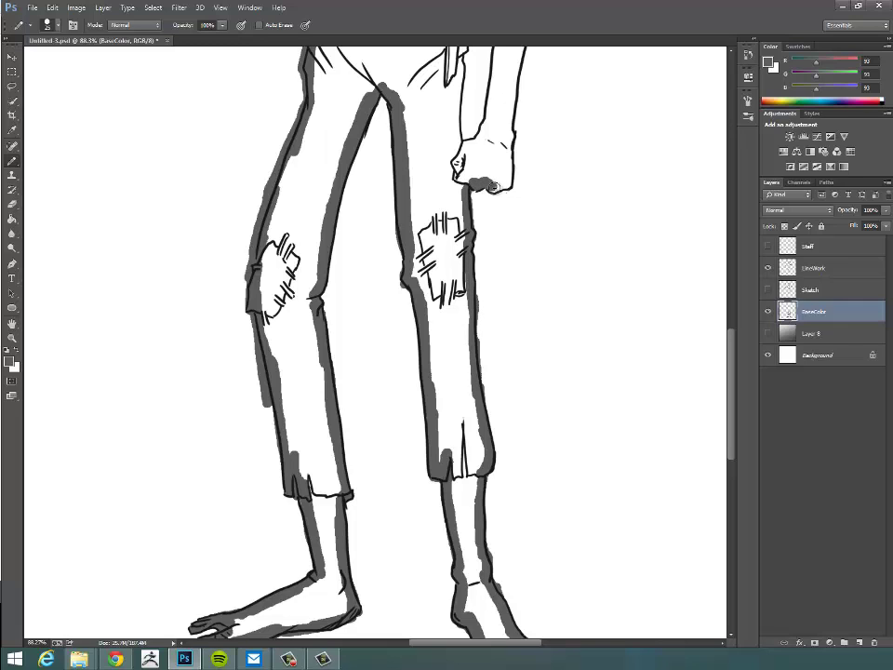
{"action": "mouse_move", "coordinate": [505, 181]}
{"action": "left_mouse_down"}
{"action": "mouse_move", "coordinate": [508, 137]}
{"action": "mouse_move", "coordinate": [497, 222]}
{"action": "mouse_move", "coordinate": [408, 352]}
{"action": "mouse_move", "coordinate": [399, 337]}
{"action": "mouse_move", "coordinate": [388, 386]}
{"action": "mouse_move", "coordinate": [412, 221]}
{"action": "left_mouse_up"}
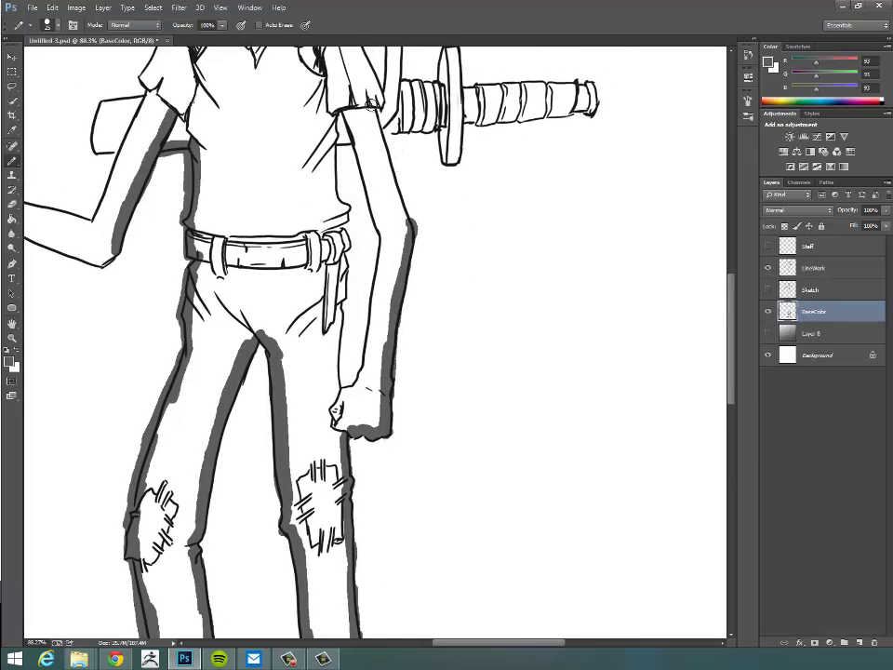
{"action": "mouse_move", "coordinate": [371, 102]}
{"action": "left_mouse_down"}
{"action": "mouse_move", "coordinate": [403, 227]}
{"action": "mouse_move", "coordinate": [387, 199]}
{"action": "left_mouse_up"}
{"action": "mouse_move", "coordinate": [349, 113]}
{"action": "left_mouse_down"}
{"action": "mouse_move", "coordinate": [357, 142]}
{"action": "mouse_move", "coordinate": [330, 137]}
{"action": "mouse_move", "coordinate": [330, 161]}
{"action": "mouse_move", "coordinate": [330, 140]}
{"action": "mouse_move", "coordinate": [341, 205]}
{"action": "left_mouse_up"}
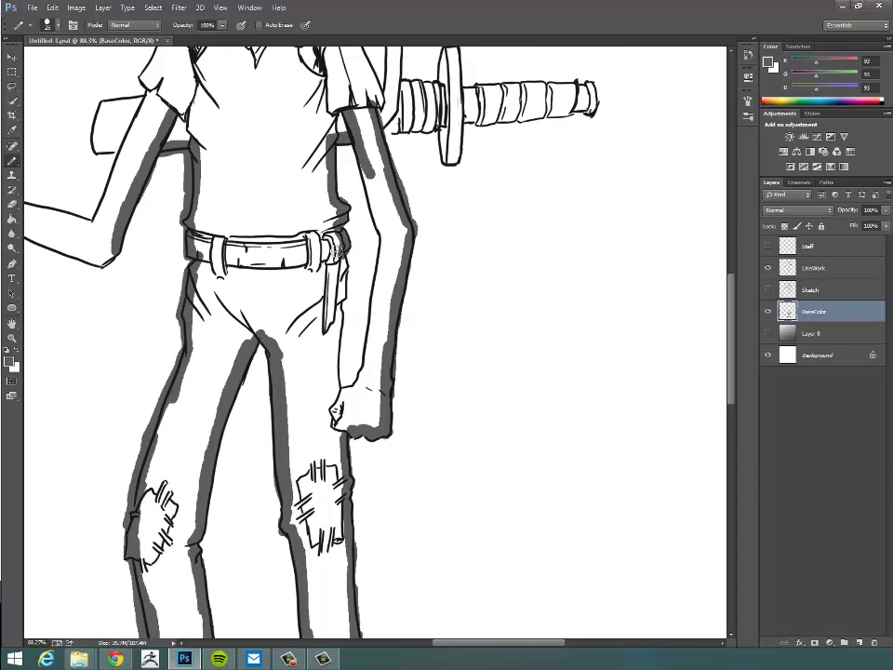
{"action": "mouse_move", "coordinate": [342, 268]}
{"action": "left_mouse_down"}
{"action": "mouse_move", "coordinate": [344, 397]}
{"action": "mouse_move", "coordinate": [363, 392]}
{"action": "mouse_move", "coordinate": [344, 403]}
{"action": "mouse_move", "coordinate": [363, 397]}
{"action": "mouse_move", "coordinate": [377, 369]}
{"action": "mouse_move", "coordinate": [383, 220]}
{"action": "left_mouse_up"}
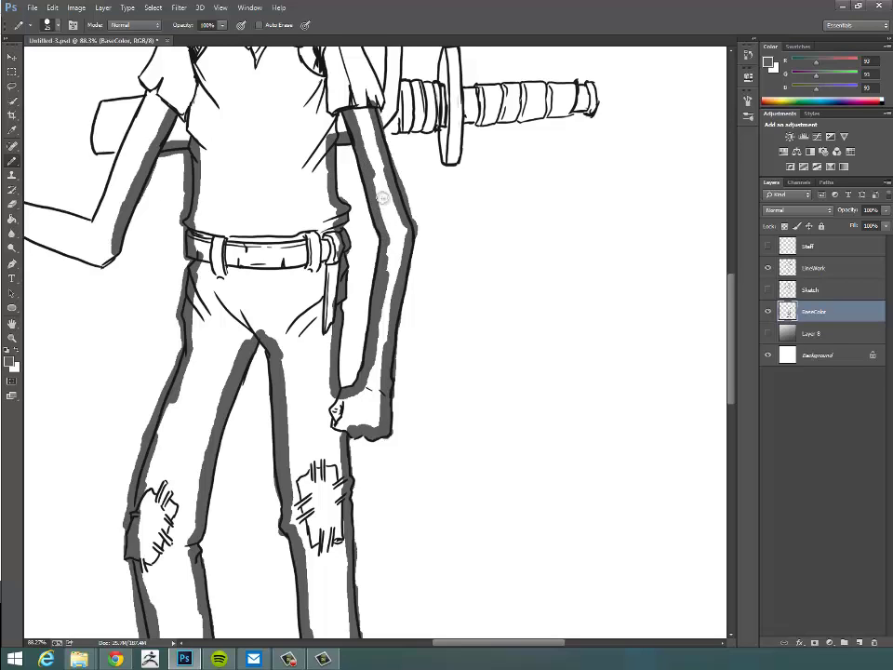
Trace grey inside the outlines of the sword's grip and guard, the pack strap and the bedroll behind the shoulder
{"action": "scroll", "coordinate": [419, 401], "scroll_direction": "up", "scroll_amount": 3}
{"action": "scroll", "coordinate": [418, 401], "scroll_direction": "up", "scroll_amount": 1}
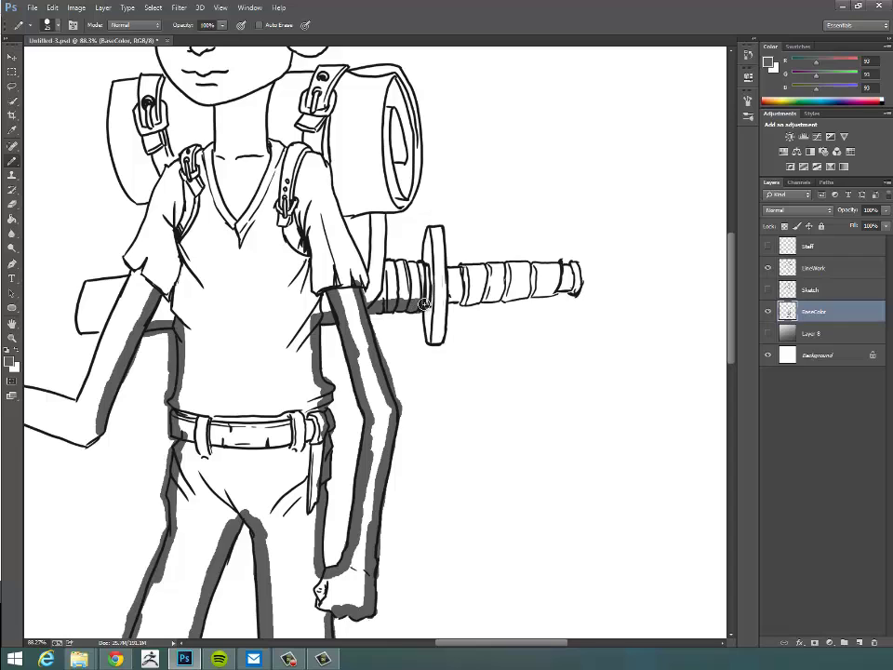
{"action": "mouse_move", "coordinate": [426, 307]}
{"action": "left_mouse_down"}
{"action": "mouse_move", "coordinate": [442, 331]}
{"action": "mouse_move", "coordinate": [449, 296]}
{"action": "mouse_move", "coordinate": [558, 293]}
{"action": "mouse_move", "coordinate": [575, 279]}
{"action": "mouse_move", "coordinate": [573, 269]}
{"action": "mouse_move", "coordinate": [502, 268]}
{"action": "mouse_move", "coordinate": [529, 267]}
{"action": "left_mouse_up"}
{"action": "mouse_move", "coordinate": [474, 272]}
{"action": "left_mouse_down"}
{"action": "mouse_move", "coordinate": [458, 273]}
{"action": "mouse_move", "coordinate": [502, 269]}
{"action": "left_mouse_up"}
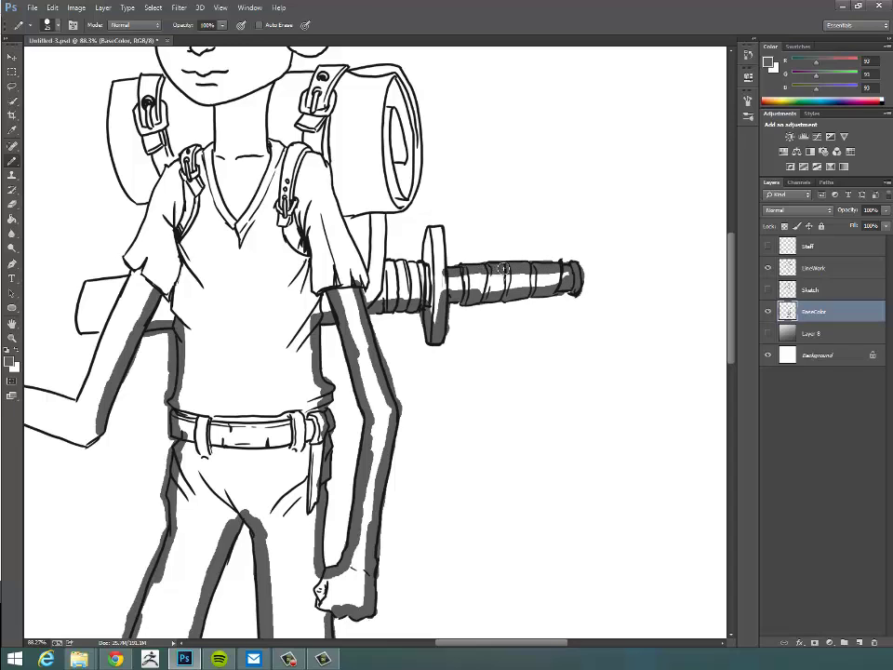
{"action": "mouse_move", "coordinate": [420, 252]}
{"action": "left_mouse_down"}
{"action": "mouse_move", "coordinate": [440, 229]}
{"action": "mouse_move", "coordinate": [423, 266]}
{"action": "mouse_move", "coordinate": [388, 266]}
{"action": "mouse_move", "coordinate": [379, 215]}
{"action": "mouse_move", "coordinate": [402, 201]}
{"action": "mouse_move", "coordinate": [412, 173]}
{"action": "mouse_move", "coordinate": [417, 129]}
{"action": "mouse_move", "coordinate": [405, 73]}
{"action": "mouse_move", "coordinate": [407, 97]}
{"action": "mouse_move", "coordinate": [397, 71]}
{"action": "mouse_move", "coordinate": [321, 73]}
{"action": "left_mouse_up"}
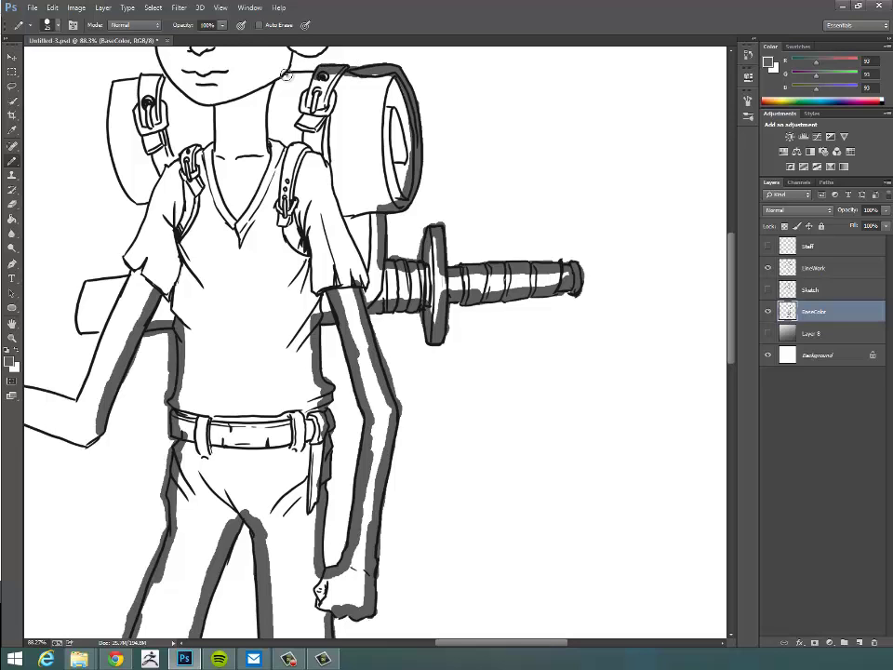
Trace grey inside the outline of the elf's bald head, both pointed ears and the sides of the face
{"action": "scroll", "coordinate": [429, 389], "scroll_direction": "up", "scroll_amount": 5}
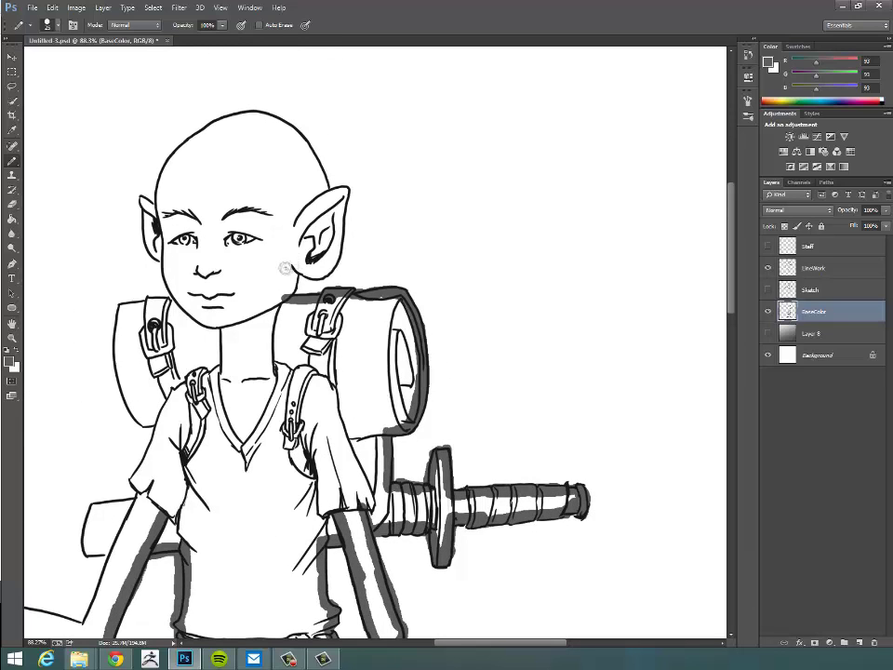
{"action": "mouse_move", "coordinate": [286, 268]}
{"action": "left_mouse_down"}
{"action": "mouse_move", "coordinate": [327, 257]}
{"action": "mouse_move", "coordinate": [327, 267]}
{"action": "mouse_move", "coordinate": [312, 273]}
{"action": "mouse_move", "coordinate": [337, 237]}
{"action": "mouse_move", "coordinate": [331, 262]}
{"action": "mouse_move", "coordinate": [343, 193]}
{"action": "mouse_move", "coordinate": [329, 193]}
{"action": "mouse_move", "coordinate": [300, 222]}
{"action": "left_mouse_up"}
{"action": "mouse_move", "coordinate": [326, 183]}
{"action": "left_mouse_down"}
{"action": "mouse_move", "coordinate": [307, 153]}
{"action": "mouse_move", "coordinate": [279, 128]}
{"action": "left_mouse_up"}
{"action": "mouse_move", "coordinate": [159, 197]}
{"action": "left_mouse_down"}
{"action": "mouse_move", "coordinate": [187, 144]}
{"action": "mouse_move", "coordinate": [228, 119]}
{"action": "mouse_move", "coordinate": [271, 123]}
{"action": "mouse_move", "coordinate": [251, 116]}
{"action": "mouse_move", "coordinate": [273, 121]}
{"action": "mouse_move", "coordinate": [304, 149]}
{"action": "mouse_move", "coordinate": [444, 176]}
{"action": "mouse_move", "coordinate": [336, 244]}
{"action": "mouse_move", "coordinate": [344, 267]}
{"action": "mouse_move", "coordinate": [388, 277]}
{"action": "left_mouse_up"}
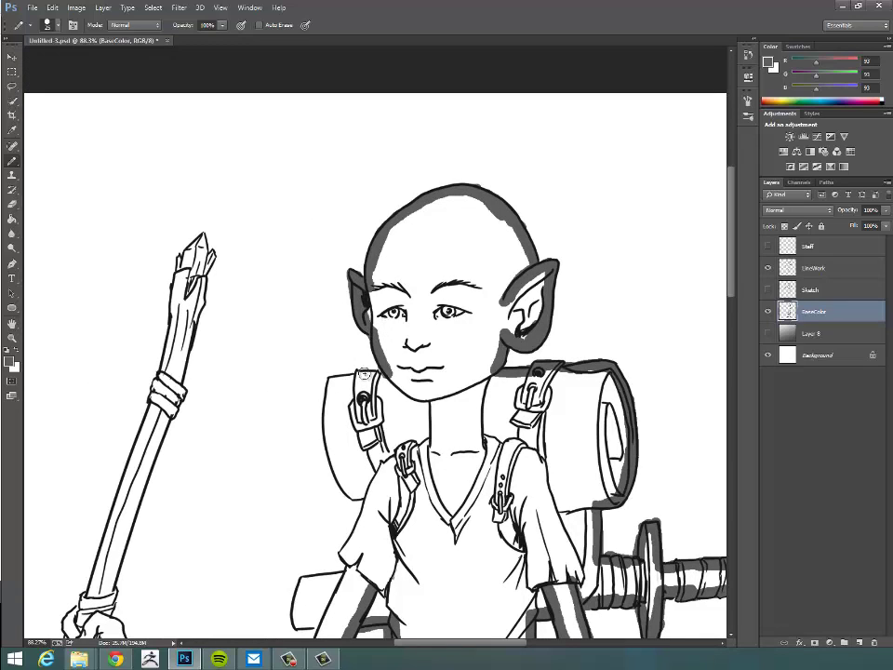
Trace grey inside the staff-side pack, sleeve and scabbard end, the raised arm, the gripping hand and the upper staff
{"action": "mouse_move", "coordinate": [364, 374]}
{"action": "left_mouse_down"}
{"action": "mouse_move", "coordinate": [330, 453]}
{"action": "mouse_move", "coordinate": [360, 495]}
{"action": "mouse_move", "coordinate": [362, 516]}
{"action": "mouse_move", "coordinate": [344, 578]}
{"action": "mouse_move", "coordinate": [302, 584]}
{"action": "mouse_move", "coordinate": [297, 616]}
{"action": "mouse_move", "coordinate": [304, 589]}
{"action": "mouse_move", "coordinate": [300, 619]}
{"action": "mouse_move", "coordinate": [331, 627]}
{"action": "left_mouse_up"}
{"action": "left_click_drag", "start_coordinate": [305, 579], "coordinate": [307, 629]}
{"action": "left_click_drag", "start_coordinate": [376, 586], "coordinate": [387, 363]}
{"action": "mouse_move", "coordinate": [343, 415]}
{"action": "left_mouse_down"}
{"action": "mouse_move", "coordinate": [249, 471]}
{"action": "mouse_move", "coordinate": [198, 451]}
{"action": "mouse_move", "coordinate": [194, 459]}
{"action": "mouse_move", "coordinate": [228, 460]}
{"action": "mouse_move", "coordinate": [140, 427]}
{"action": "mouse_move", "coordinate": [117, 368]}
{"action": "mouse_move", "coordinate": [116, 395]}
{"action": "mouse_move", "coordinate": [166, 215]}
{"action": "mouse_move", "coordinate": [194, 156]}
{"action": "left_mouse_up"}
{"action": "left_click_drag", "start_coordinate": [196, 274], "coordinate": [170, 410]}
{"action": "mouse_move", "coordinate": [164, 287]}
{"action": "left_mouse_down"}
{"action": "mouse_move", "coordinate": [182, 199]}
{"action": "mouse_move", "coordinate": [185, 212]}
{"action": "mouse_move", "coordinate": [200, 168]}
{"action": "mouse_move", "coordinate": [170, 162]}
{"action": "mouse_move", "coordinate": [160, 186]}
{"action": "mouse_move", "coordinate": [137, 320]}
{"action": "mouse_move", "coordinate": [136, 299]}
{"action": "mouse_move", "coordinate": [63, 528]}
{"action": "mouse_move", "coordinate": [352, 300]}
{"action": "mouse_move", "coordinate": [203, 485]}
{"action": "mouse_move", "coordinate": [179, 593]}
{"action": "mouse_move", "coordinate": [338, 251]}
{"action": "mouse_move", "coordinate": [248, 418]}
{"action": "mouse_move", "coordinate": [250, 361]}
{"action": "mouse_move", "coordinate": [217, 526]}
{"action": "left_mouse_up"}
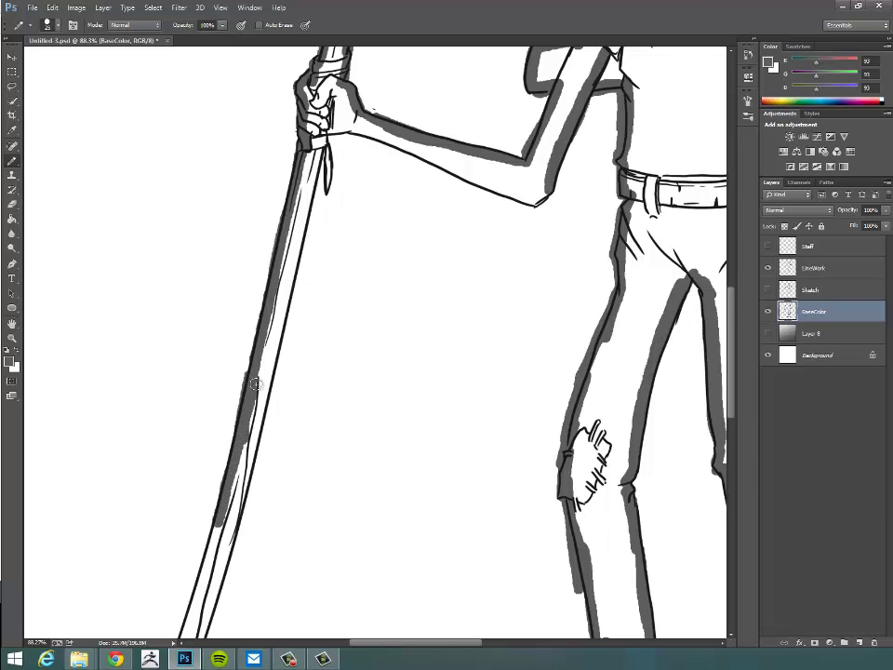
Trace grey inside both edges of the lower staff down to its tip, the hanging cord and the underside of the raised forearm
{"action": "mouse_move", "coordinate": [321, 416]}
{"action": "left_mouse_down"}
{"action": "mouse_move", "coordinate": [337, 286]}
{"action": "mouse_move", "coordinate": [365, 209]}
{"action": "left_mouse_up"}
{"action": "left_click_drag", "start_coordinate": [267, 309], "coordinate": [248, 373]}
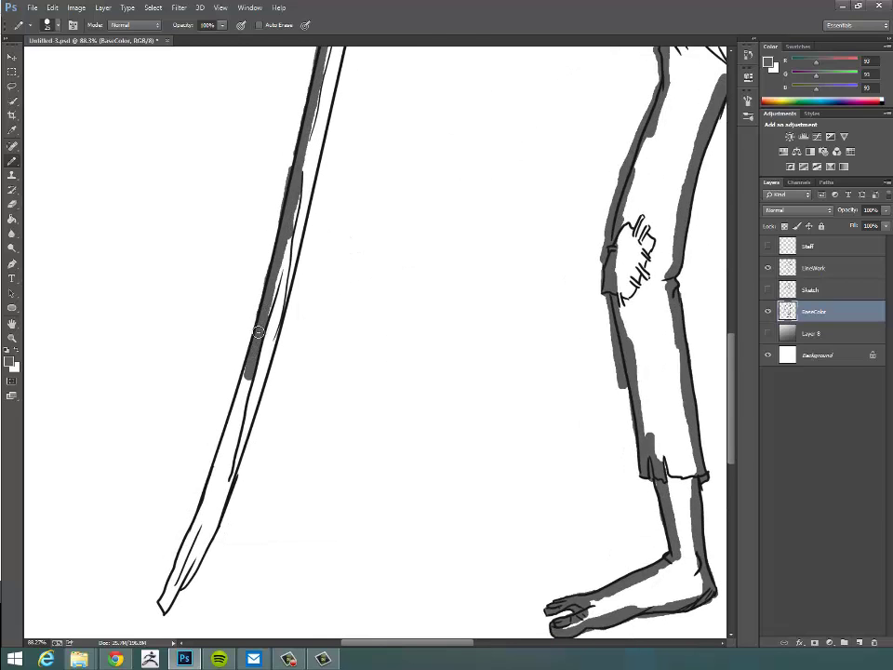
{"action": "mouse_move", "coordinate": [258, 331]}
{"action": "left_mouse_down"}
{"action": "mouse_move", "coordinate": [162, 606]}
{"action": "mouse_move", "coordinate": [224, 499]}
{"action": "mouse_move", "coordinate": [219, 516]}
{"action": "left_mouse_up"}
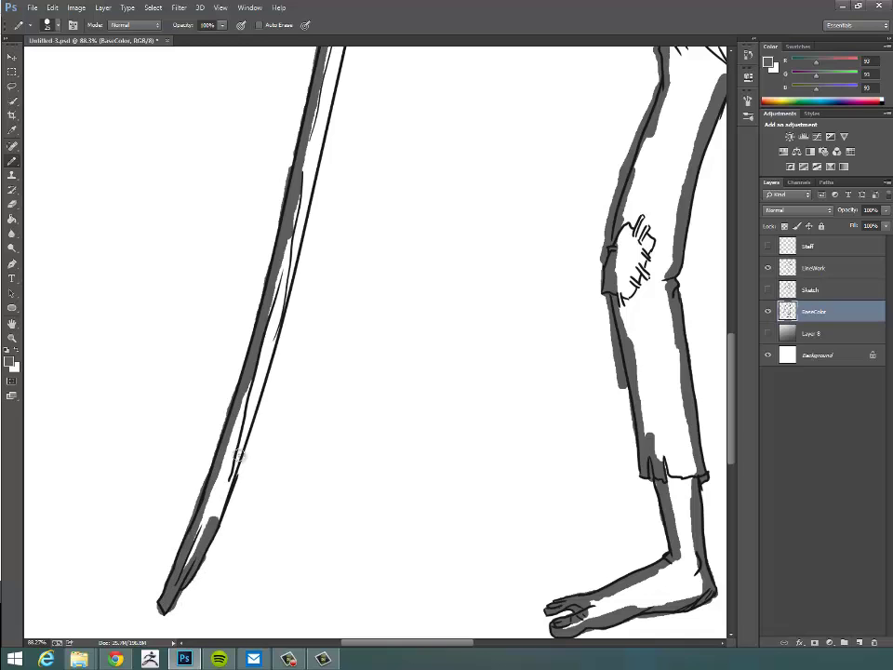
{"action": "left_click_drag", "start_coordinate": [239, 452], "coordinate": [300, 224]}
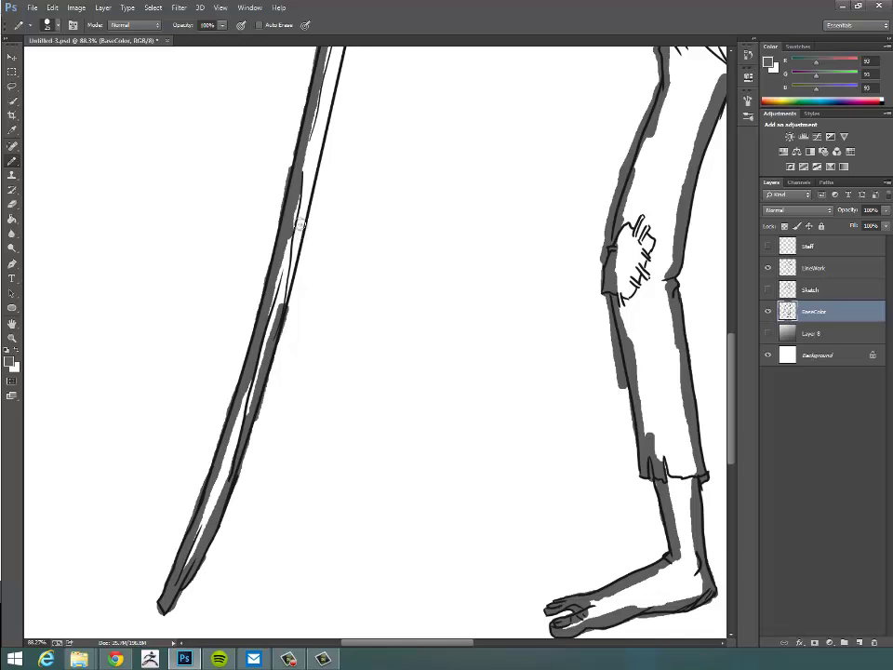
{"action": "mouse_move", "coordinate": [284, 305]}
{"action": "left_mouse_down"}
{"action": "mouse_move", "coordinate": [300, 236]}
{"action": "mouse_move", "coordinate": [246, 364]}
{"action": "left_mouse_up"}
{"action": "left_click_drag", "start_coordinate": [229, 403], "coordinate": [244, 348]}
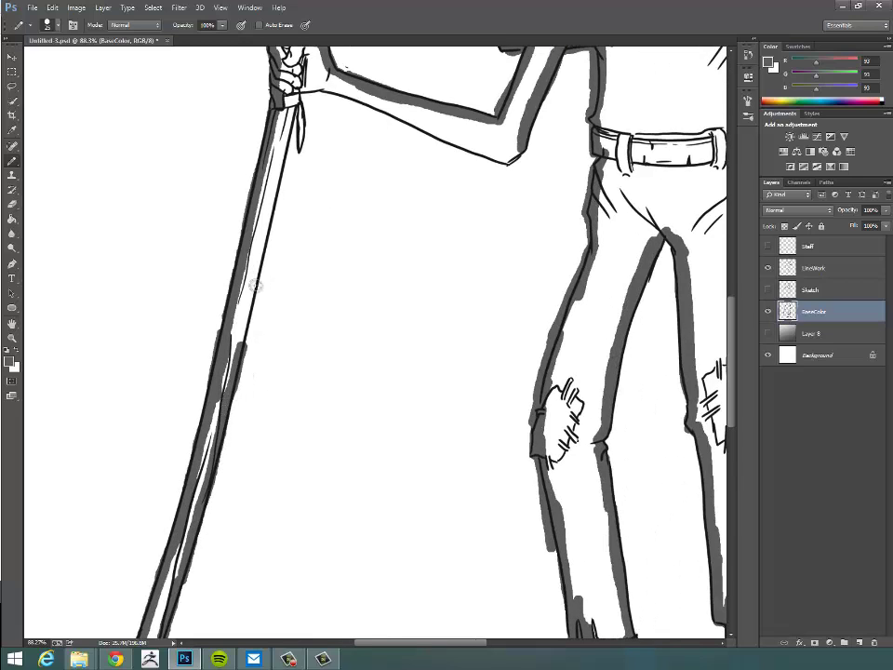
{"action": "mouse_move", "coordinate": [256, 285]}
{"action": "left_mouse_down"}
{"action": "mouse_move", "coordinate": [294, 93]}
{"action": "mouse_move", "coordinate": [280, 156]}
{"action": "mouse_move", "coordinate": [284, 109]}
{"action": "mouse_move", "coordinate": [300, 147]}
{"action": "left_mouse_up"}
{"action": "mouse_move", "coordinate": [305, 90]}
{"action": "left_mouse_down"}
{"action": "mouse_move", "coordinate": [340, 92]}
{"action": "mouse_move", "coordinate": [435, 133]}
{"action": "mouse_move", "coordinate": [520, 151]}
{"action": "left_mouse_up"}
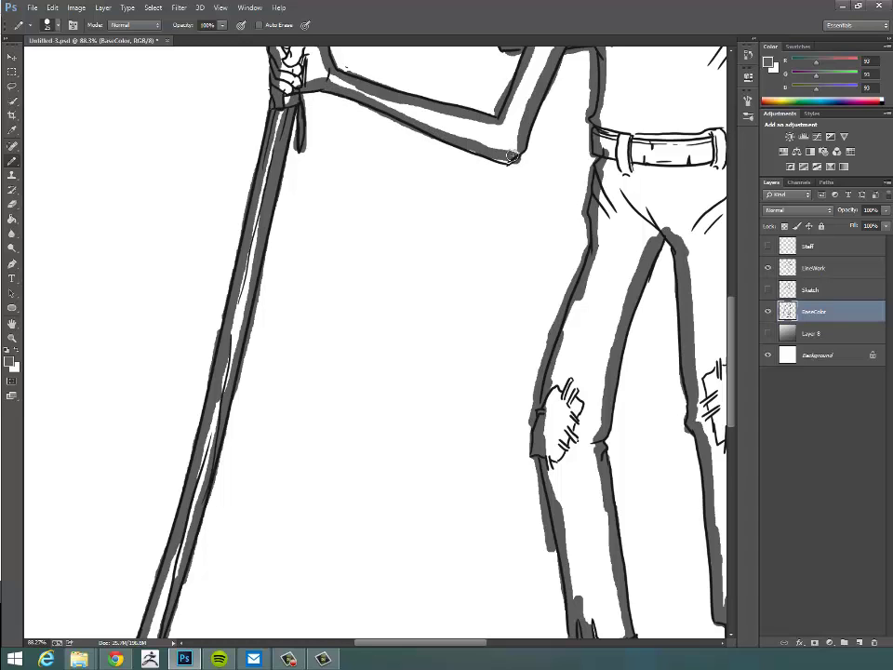
Fill the interior of the traced elf outline with the same grey using the Paint Bucket
{"action": "left_click_drag", "start_coordinate": [502, 320], "coordinate": [279, 477]}
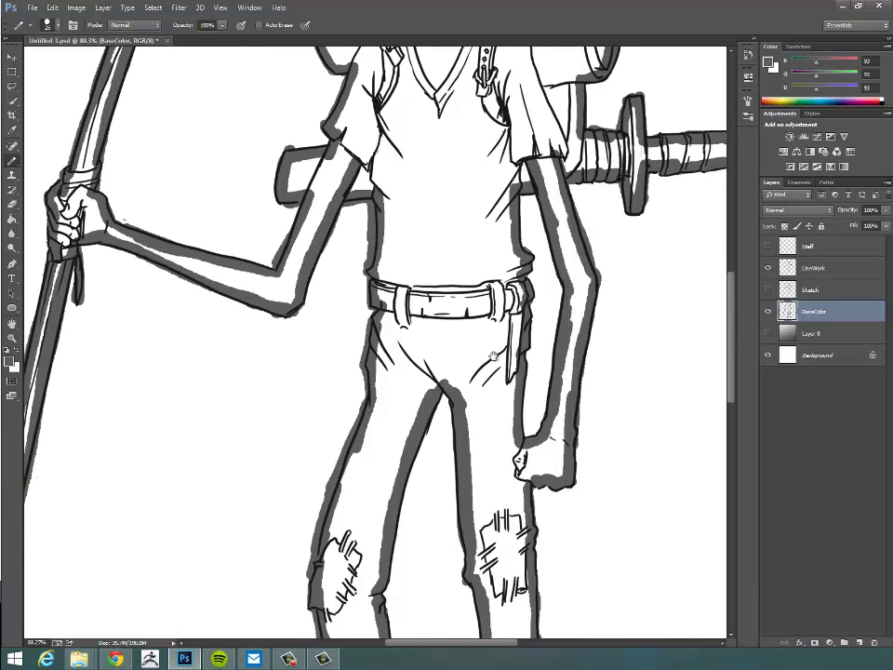
{"action": "left_click_drag", "start_coordinate": [512, 296], "coordinate": [497, 352]}
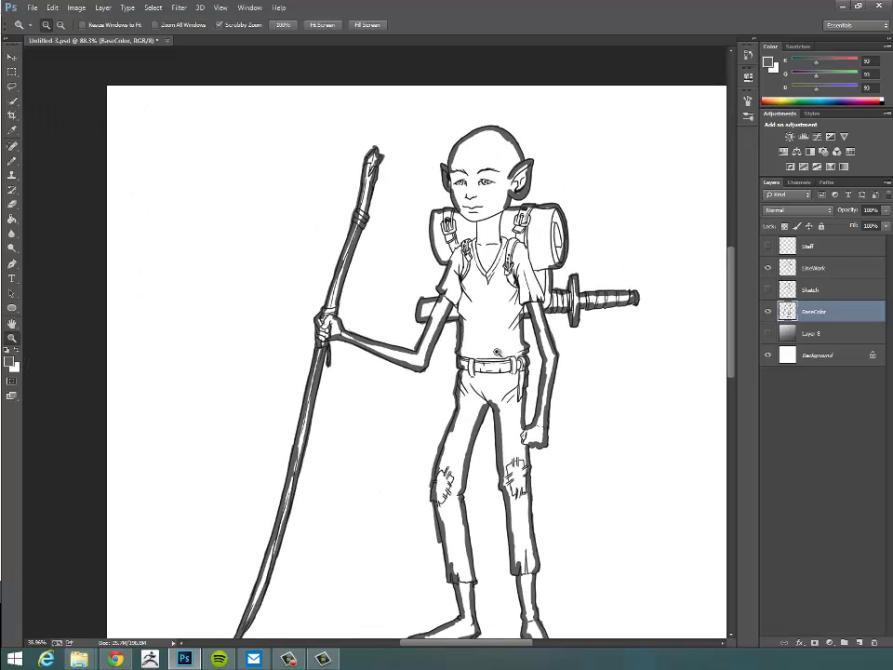
{"action": "mouse_move", "coordinate": [558, 392]}
{"action": "left_mouse_down"}
{"action": "mouse_move", "coordinate": [538, 323]}
{"action": "mouse_move", "coordinate": [514, 325]}
{"action": "mouse_move", "coordinate": [546, 335]}
{"action": "mouse_move", "coordinate": [547, 323]}
{"action": "left_mouse_up"}
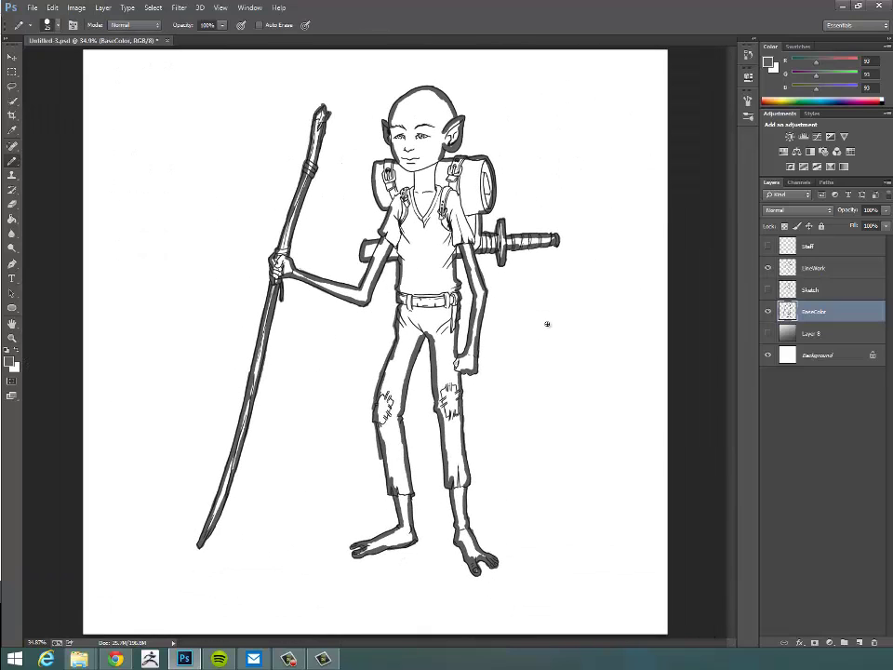
{"action": "key", "text": "g"}
{"action": "left_click", "coordinate": [432, 256]}
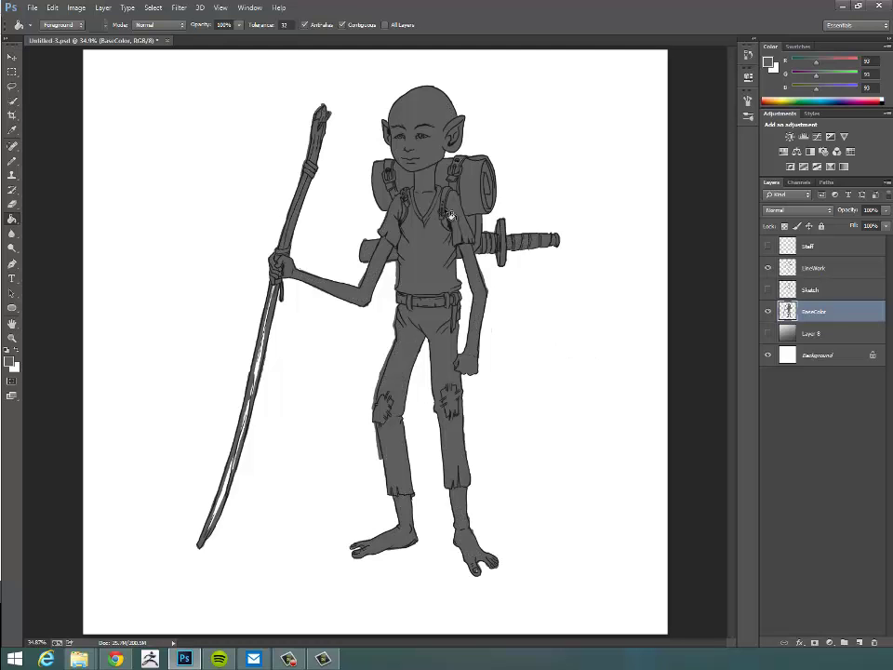
Fill the remaining white gap inside the lower staff with grey, from the gripping hand to the tip
{"action": "left_click_drag", "start_coordinate": [444, 240], "coordinate": [485, 255]}
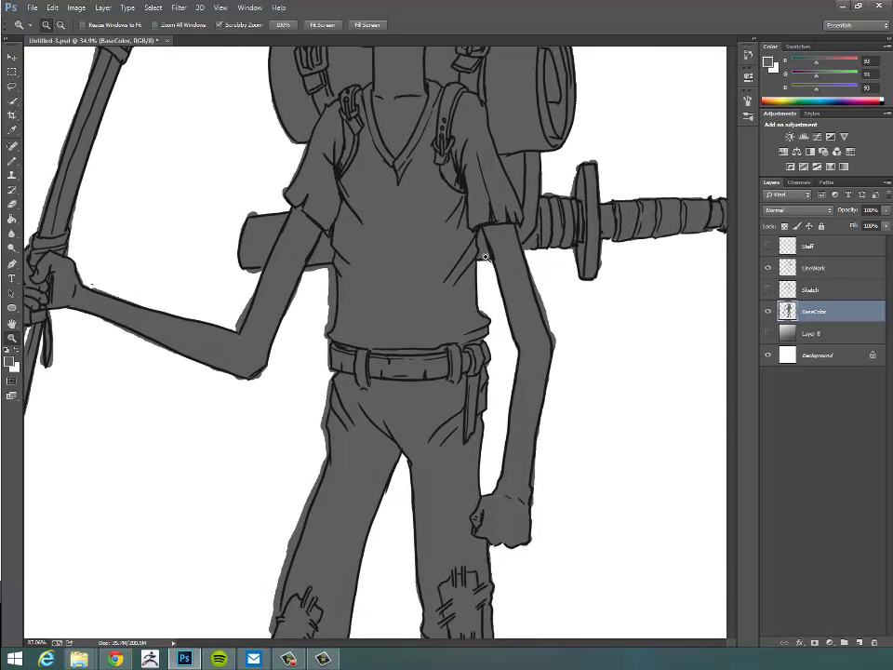
{"action": "mouse_move", "coordinate": [365, 168]}
{"action": "left_mouse_down"}
{"action": "mouse_move", "coordinate": [463, 273]}
{"action": "mouse_move", "coordinate": [450, 263]}
{"action": "left_mouse_up"}
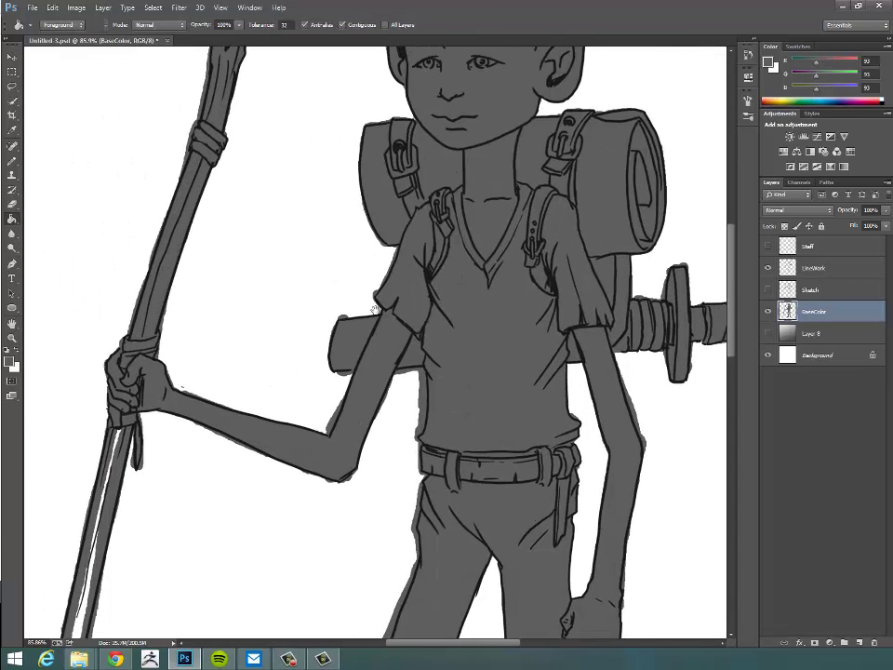
{"action": "left_click_drag", "start_coordinate": [346, 322], "coordinate": [511, 342]}
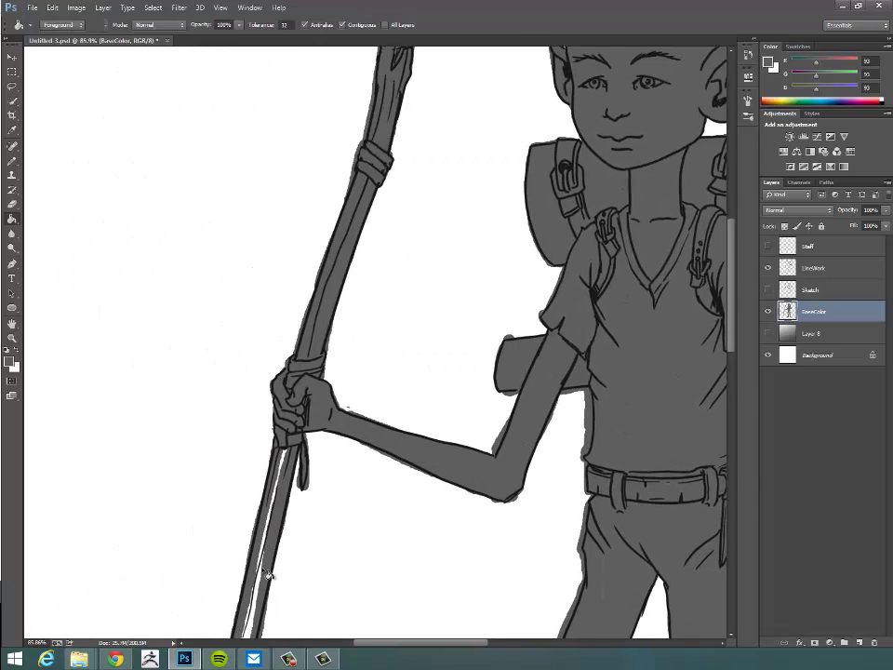
{"action": "scroll", "coordinate": [391, 234], "scroll_direction": "down", "scroll_amount": 10}
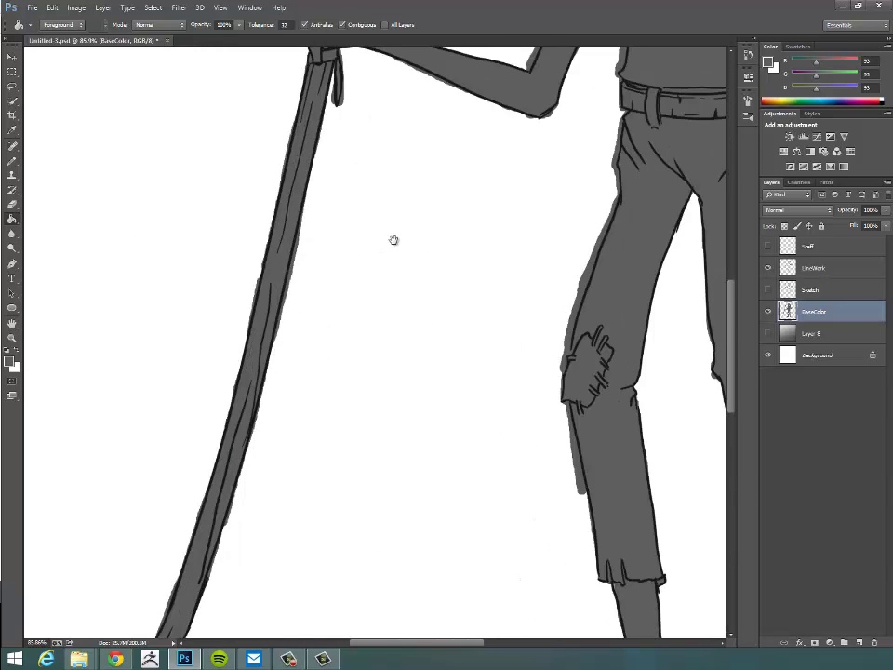
{"action": "scroll", "coordinate": [387, 396], "scroll_direction": "up", "scroll_amount": 10}
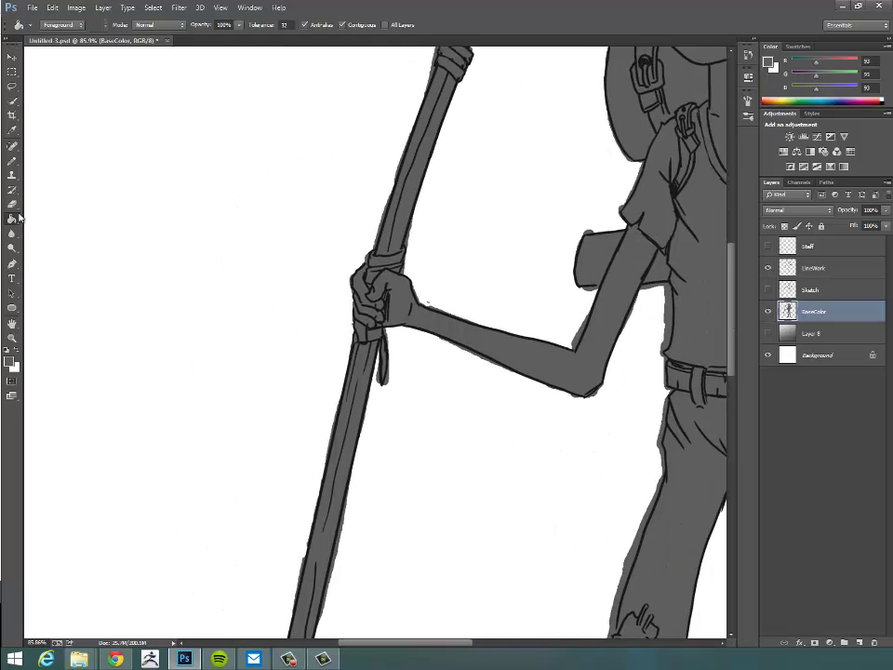
Paint a thick grey test ring with the Brush tool in the empty area beside the staff and fill its inside with the Paint Bucket
{"action": "left_click", "coordinate": [12, 162]}
{"action": "left_click", "coordinate": [12, 163]}
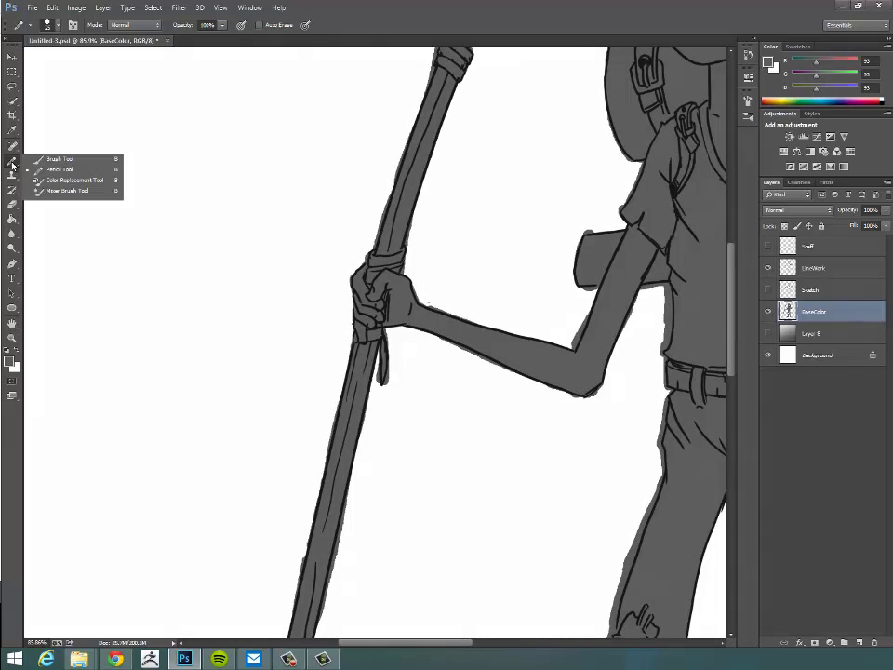
{"action": "left_click", "coordinate": [60, 160]}
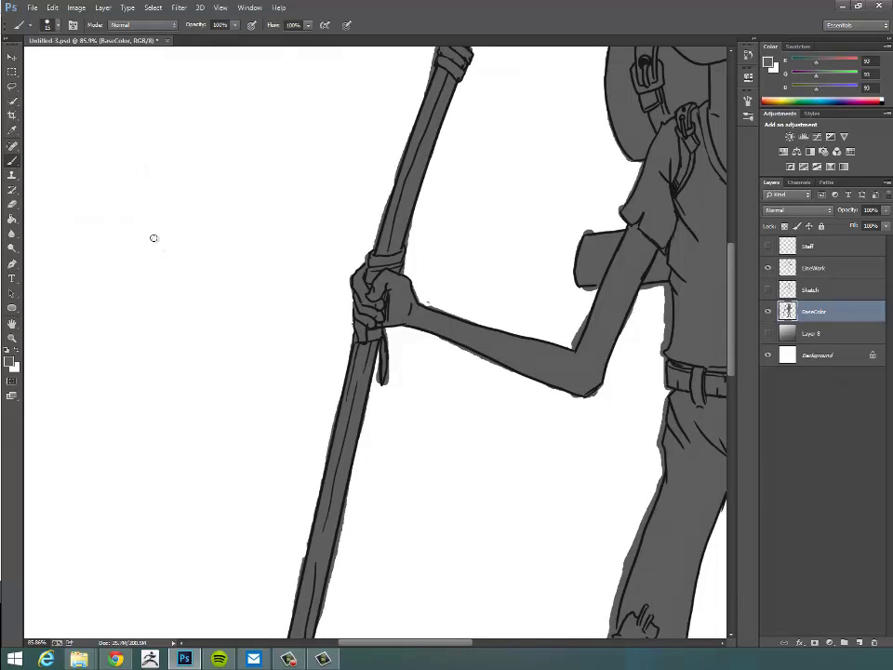
{"action": "key", "text": "bracketright"}
{"action": "key", "text": "bracketright"}
{"action": "key", "text": "bracketright"}
{"action": "key", "text": "bracketright"}
{"action": "key", "text": "bracketleft"}
{"action": "mouse_move", "coordinate": [164, 267]}
{"action": "left_mouse_down"}
{"action": "mouse_move", "coordinate": [305, 234]}
{"action": "mouse_move", "coordinate": [238, 304]}
{"action": "mouse_move", "coordinate": [169, 270]}
{"action": "left_mouse_up"}
{"action": "mouse_move", "coordinate": [297, 268]}
{"action": "left_mouse_down"}
{"action": "mouse_move", "coordinate": [193, 293]}
{"action": "mouse_move", "coordinate": [151, 259]}
{"action": "left_mouse_up"}
{"action": "key", "text": "g"}
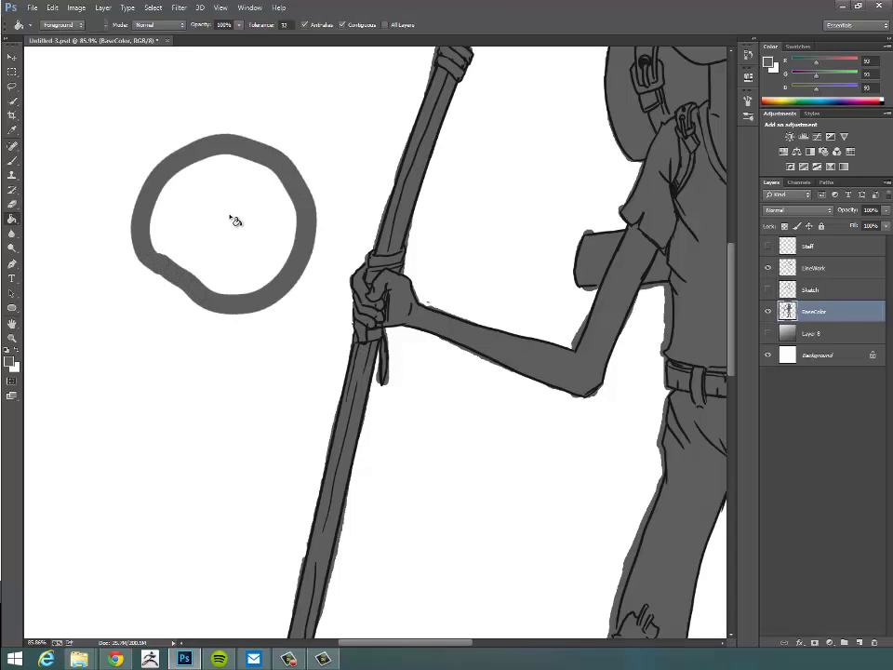
{"action": "left_click", "coordinate": [234, 220]}
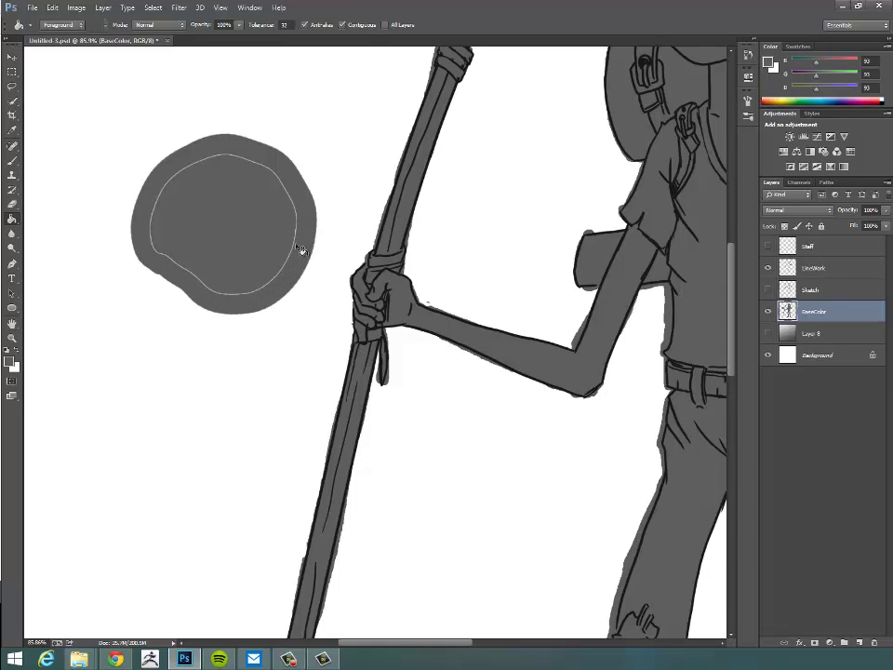
Fill the thin light line between the test ring and its filled centre with grey and check the circle up close
{"action": "left_click_drag", "start_coordinate": [309, 273], "coordinate": [346, 298]}
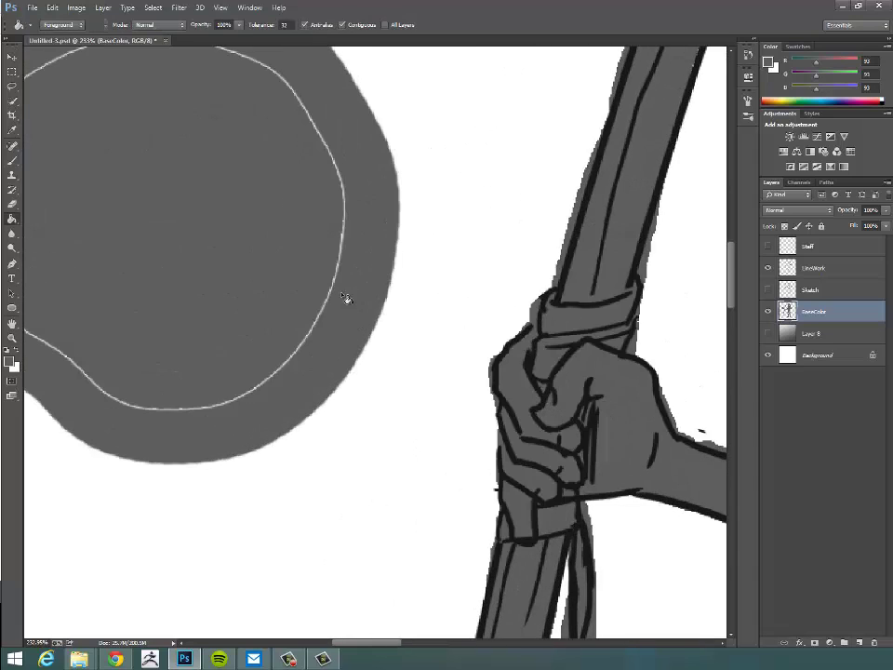
{"action": "left_click", "coordinate": [321, 241]}
{"action": "left_click_drag", "start_coordinate": [324, 240], "coordinate": [285, 283]}
{"action": "key", "text": "z"}
{"action": "left_click_drag", "start_coordinate": [306, 223], "coordinate": [349, 213]}
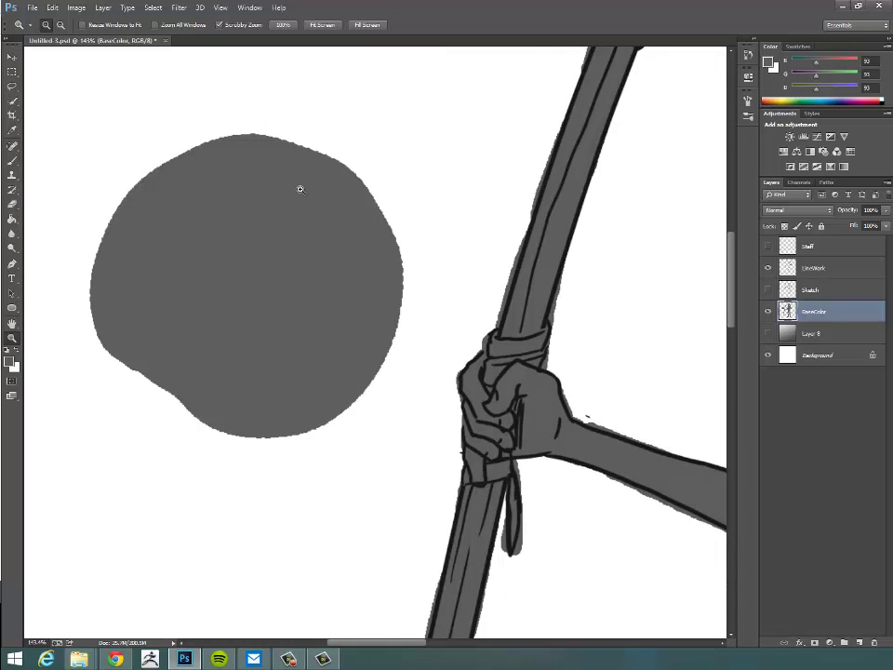
Undo the test ring and its fills beside the staff
{"action": "key", "text": "ctrl+alt+z"}
{"action": "key", "text": "ctrl+alt+z"}
{"action": "key", "text": "ctrl+alt+z"}
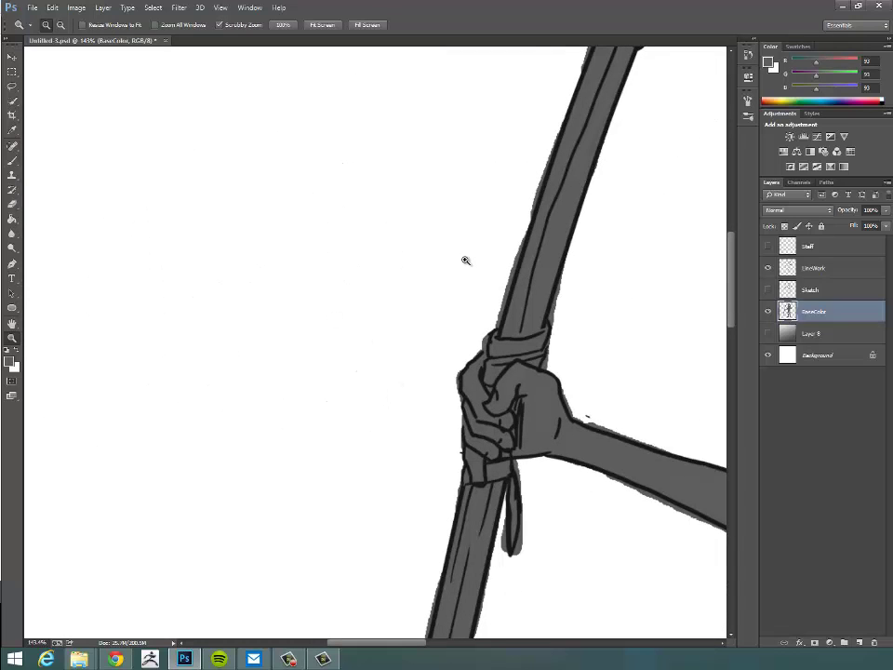
{"action": "left_click_drag", "start_coordinate": [462, 310], "coordinate": [396, 309]}
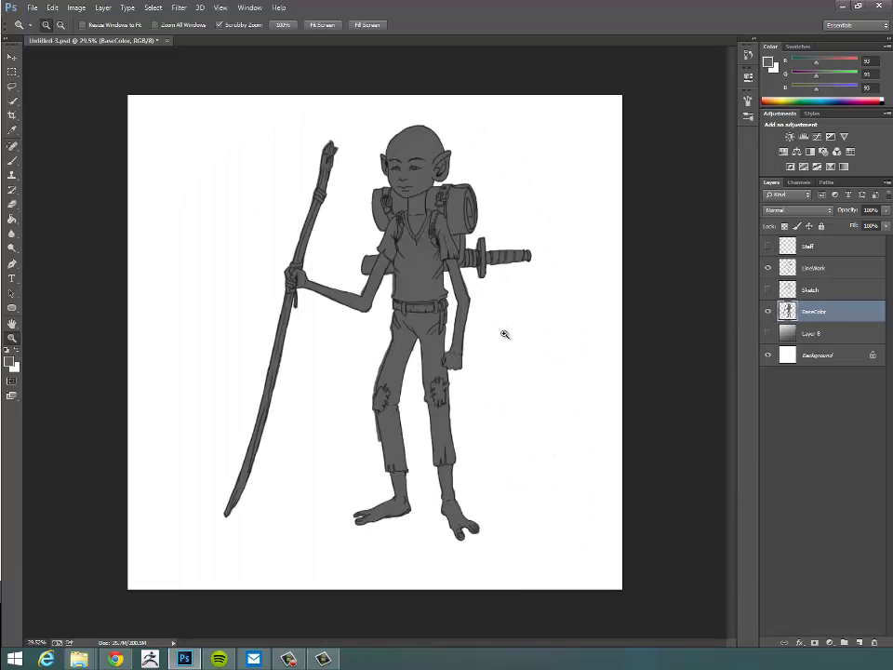
{"action": "left_click_drag", "start_coordinate": [475, 303], "coordinate": [477, 305]}
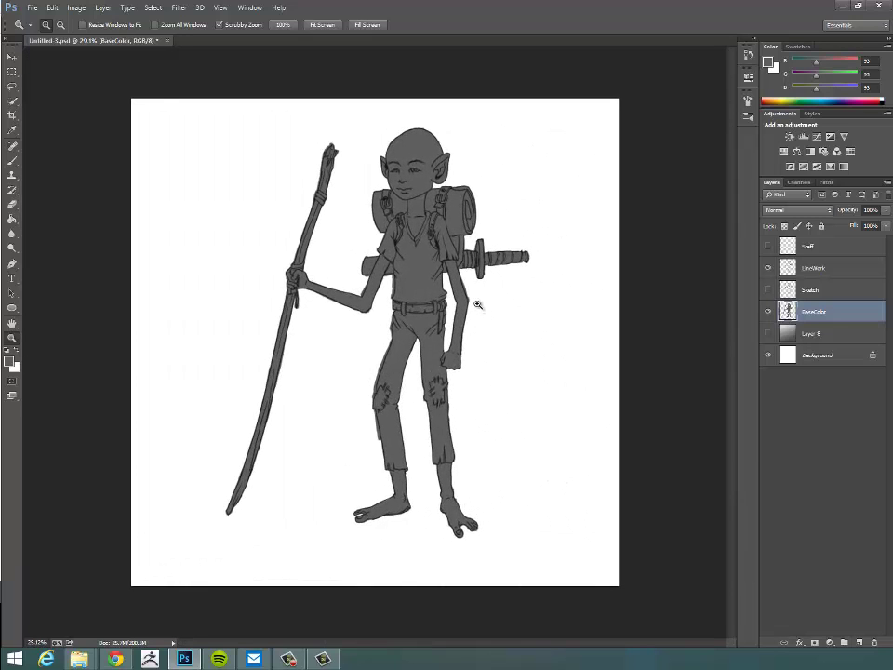
Check the silhouette's edges for grey spilling past the line art and switch to the Eraser tool
{"action": "left_click_drag", "start_coordinate": [317, 426], "coordinate": [346, 426]}
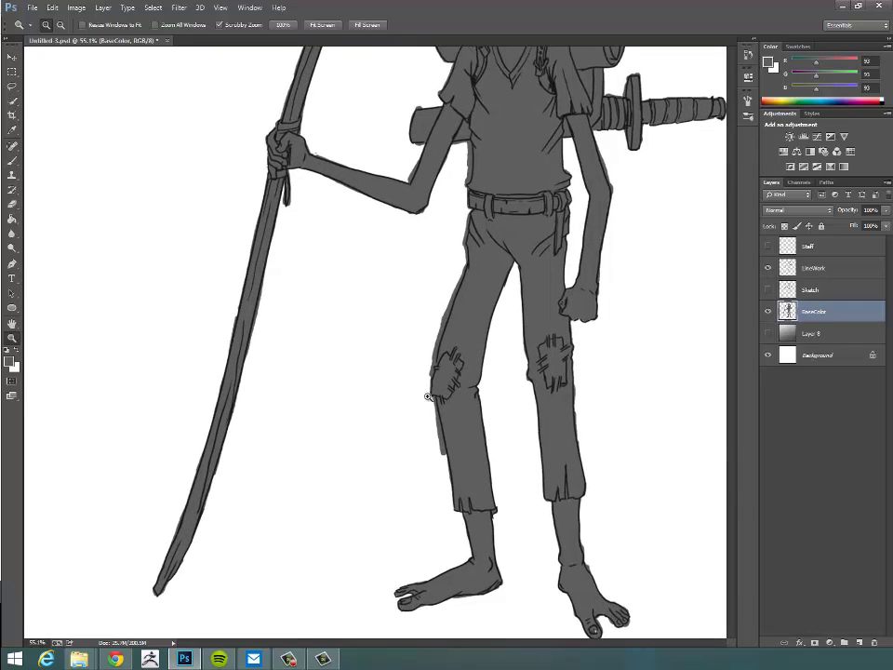
{"action": "left_click_drag", "start_coordinate": [419, 362], "coordinate": [369, 524]}
{"action": "left_click_drag", "start_coordinate": [422, 401], "coordinate": [436, 387]}
{"action": "left_click_drag", "start_coordinate": [415, 431], "coordinate": [439, 400]}
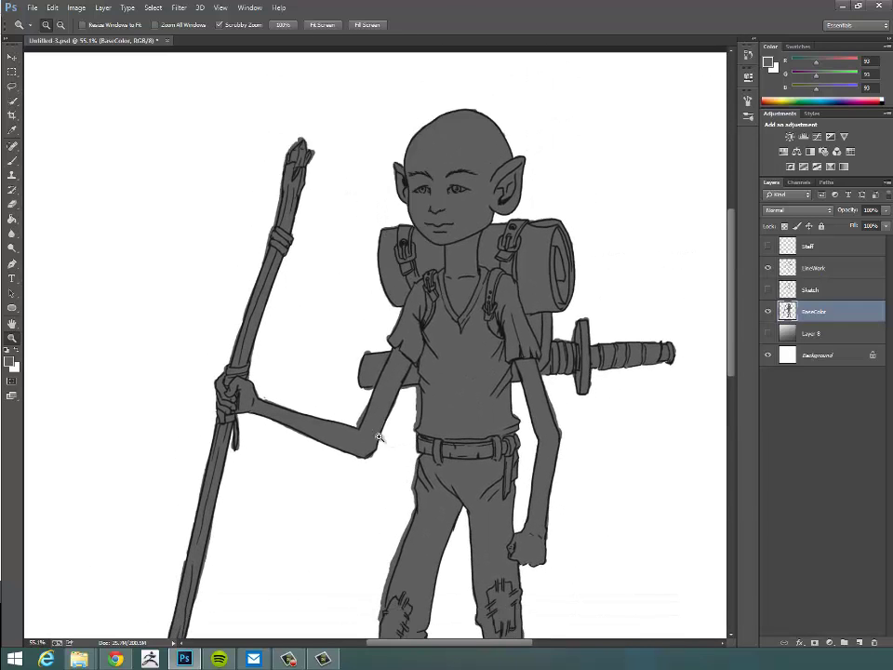
{"action": "left_click", "coordinate": [17, 209]}
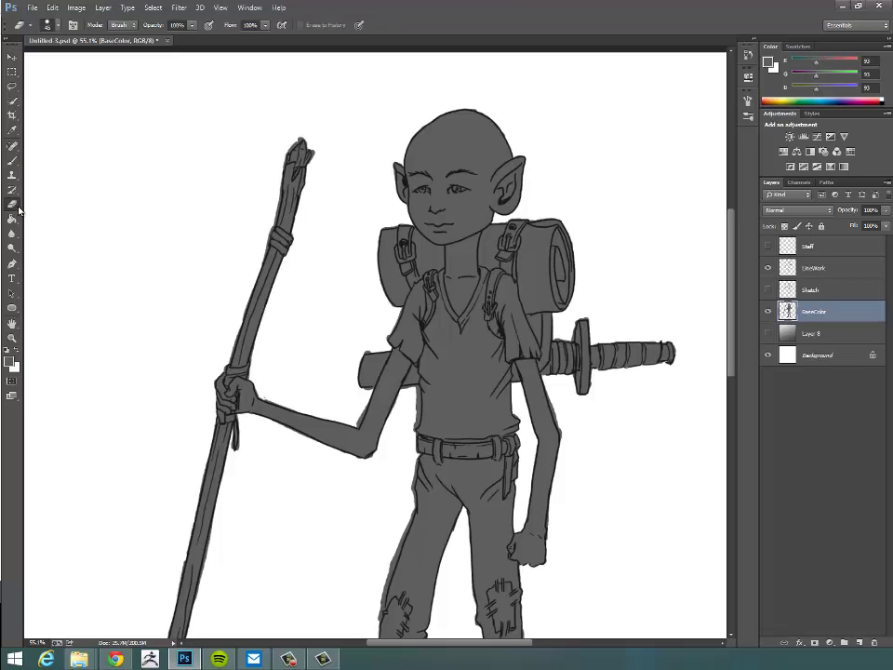
Examine the Eraser's tool variants, saved presets and available brush tips
{"action": "right_click", "coordinate": [14, 205]}
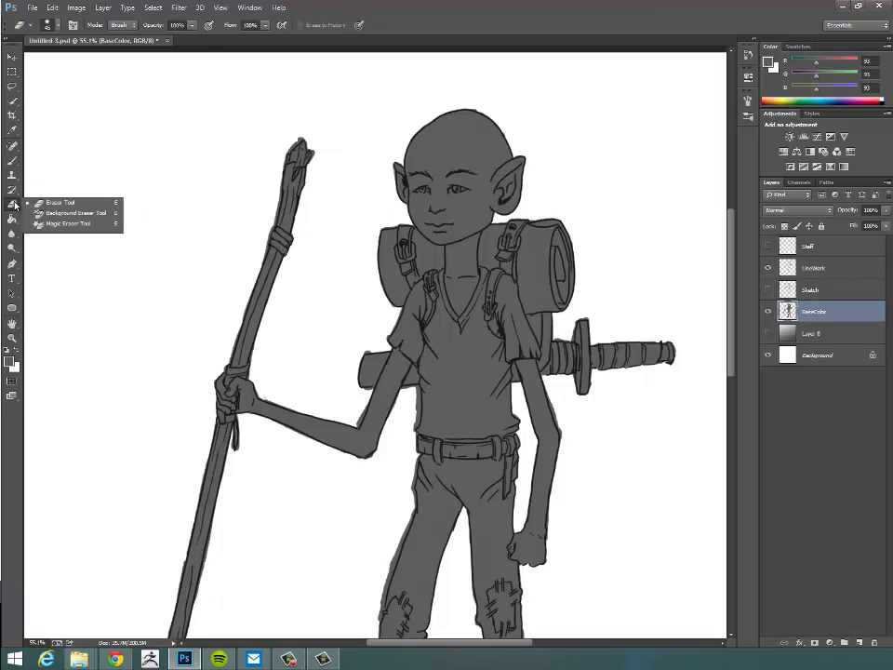
{"action": "left_click", "coordinate": [31, 25]}
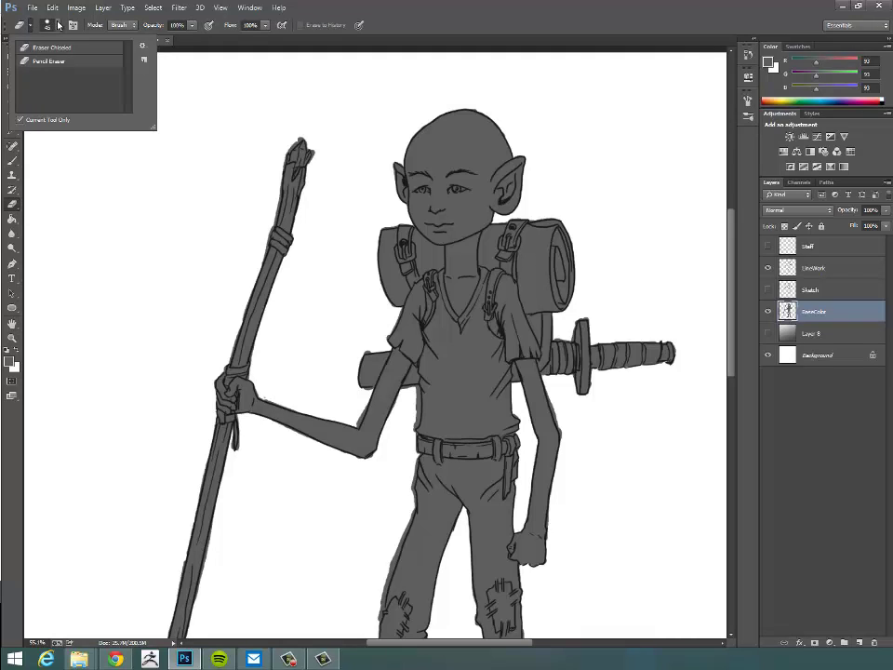
{"action": "left_click", "coordinate": [56, 25]}
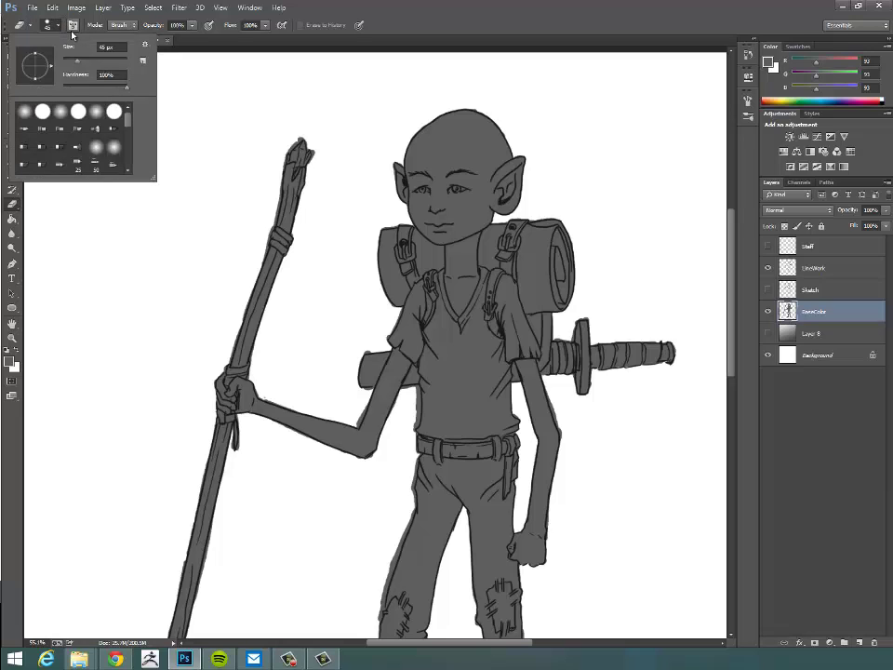
{"action": "left_click", "coordinate": [368, 8]}
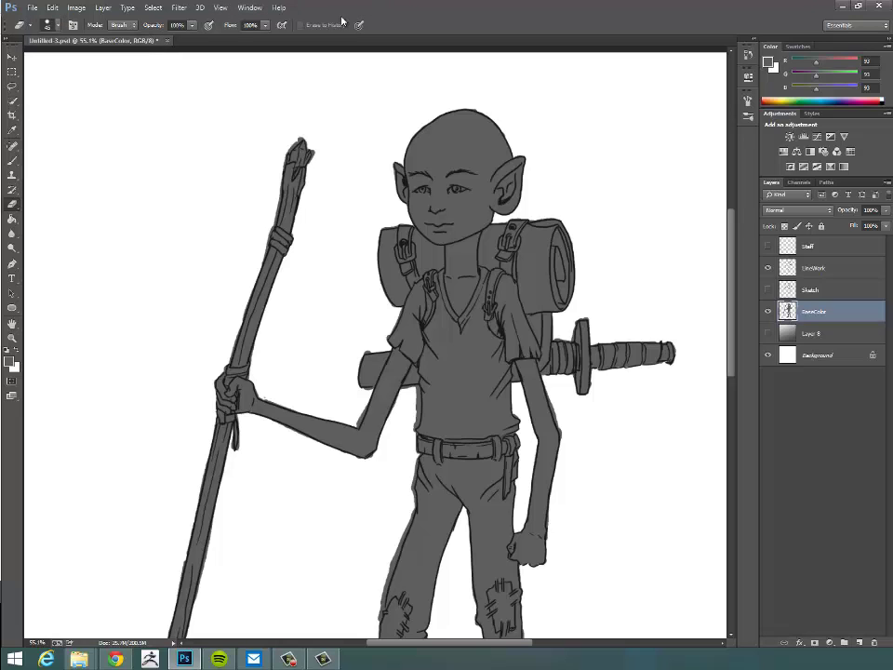
{"action": "left_click", "coordinate": [58, 26]}
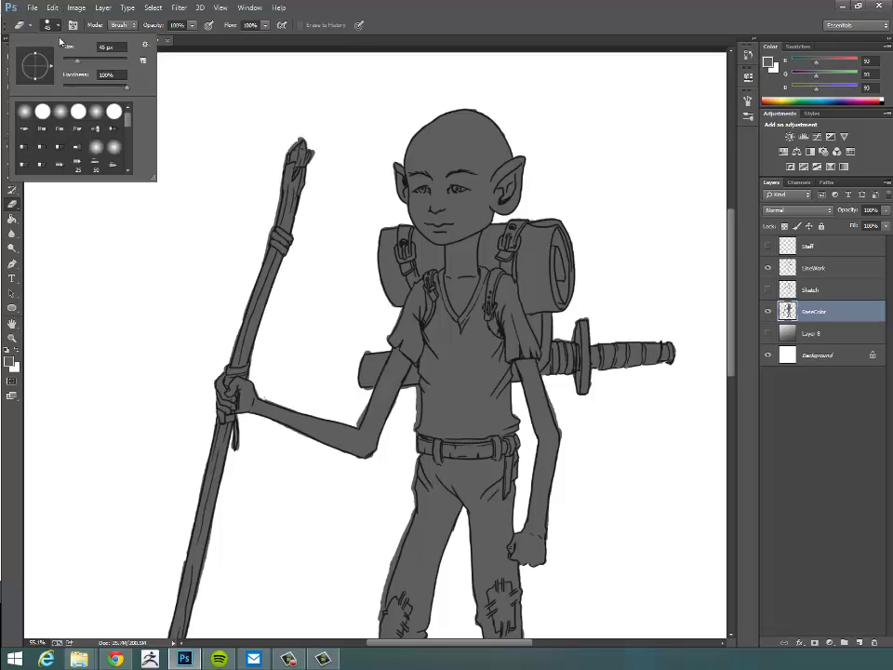
{"action": "scroll", "coordinate": [93, 140], "scroll_direction": "down", "scroll_amount": 3}
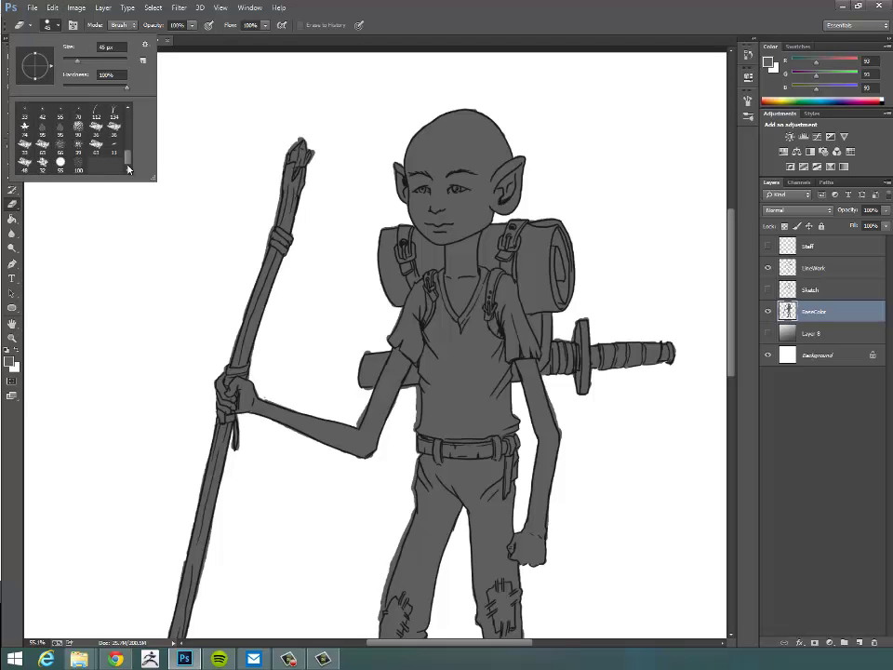
{"action": "scroll", "coordinate": [126, 98], "scroll_direction": "up", "scroll_amount": 2}
{"action": "left_click", "coordinate": [307, 13]}
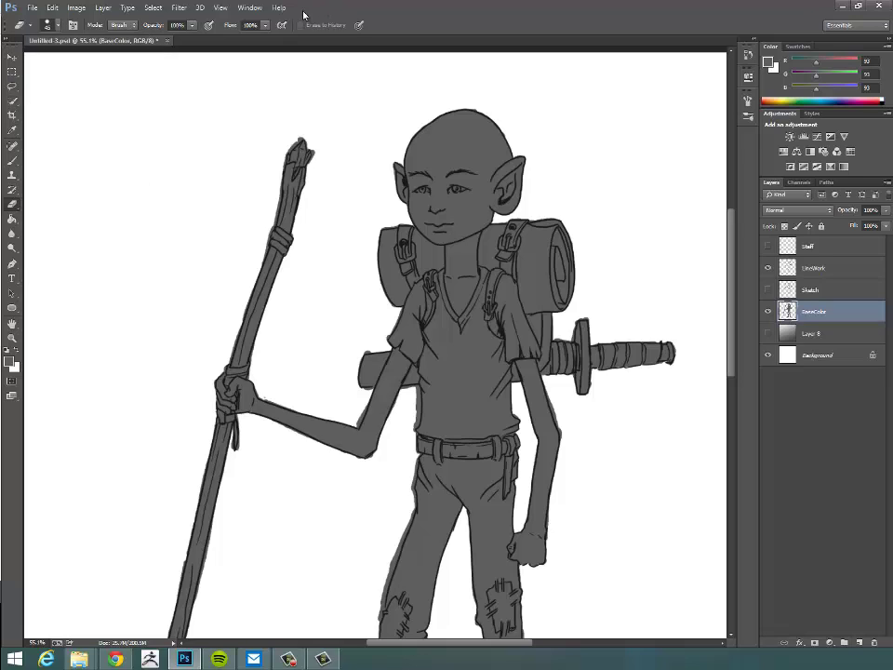
Load the Pencil Eraser preset and swap its tip for a hard round brush
{"action": "left_click", "coordinate": [29, 26]}
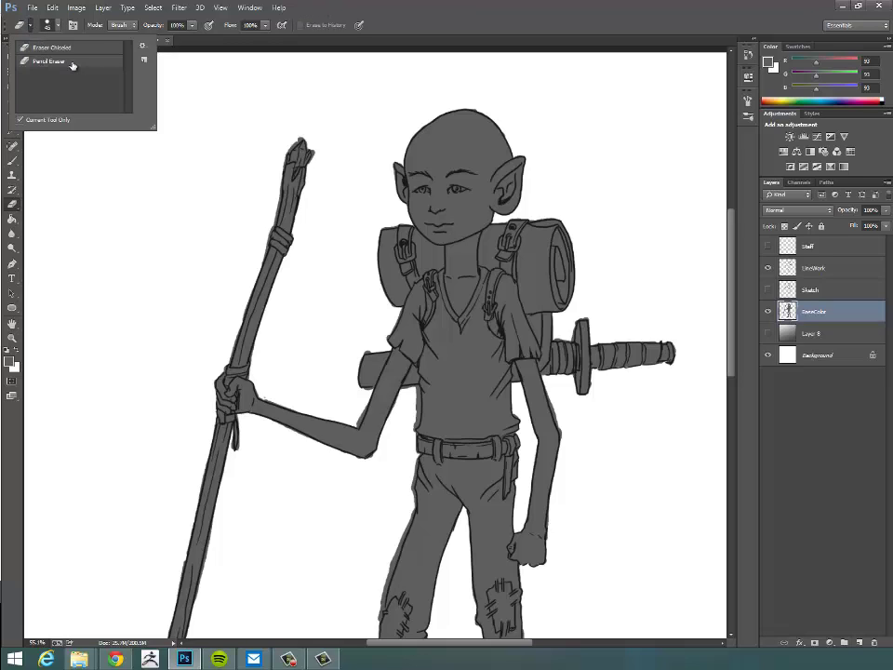
{"action": "left_click", "coordinate": [67, 63]}
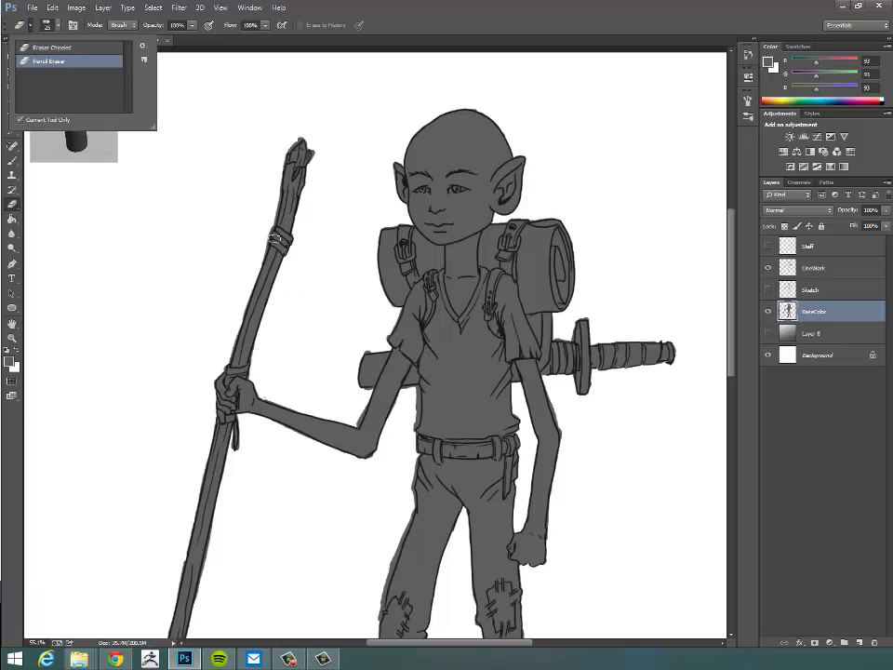
{"action": "left_click", "coordinate": [414, 11]}
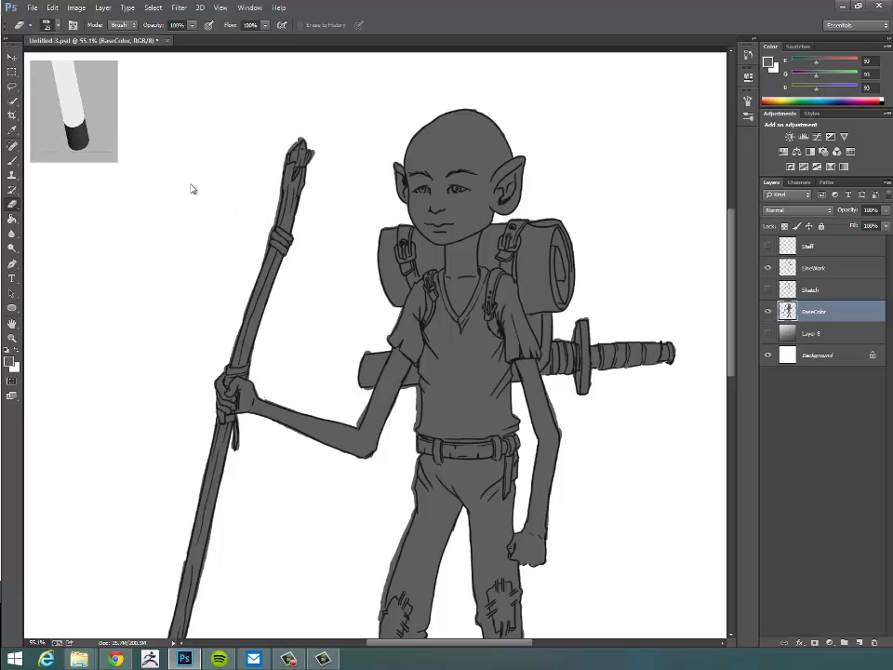
{"action": "left_click", "coordinate": [47, 26]}
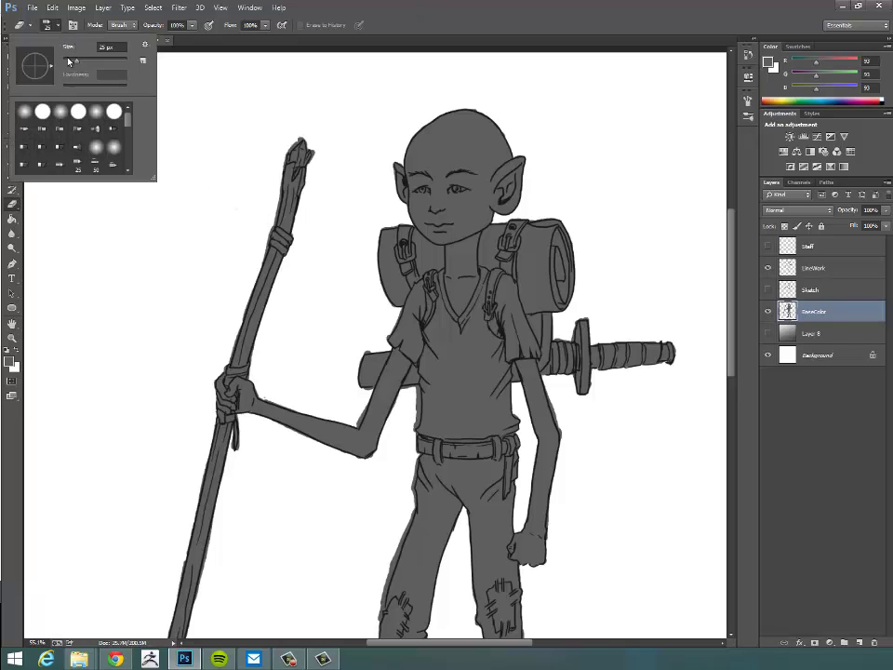
{"action": "left_click", "coordinate": [78, 113]}
{"action": "left_click", "coordinate": [317, 11]}
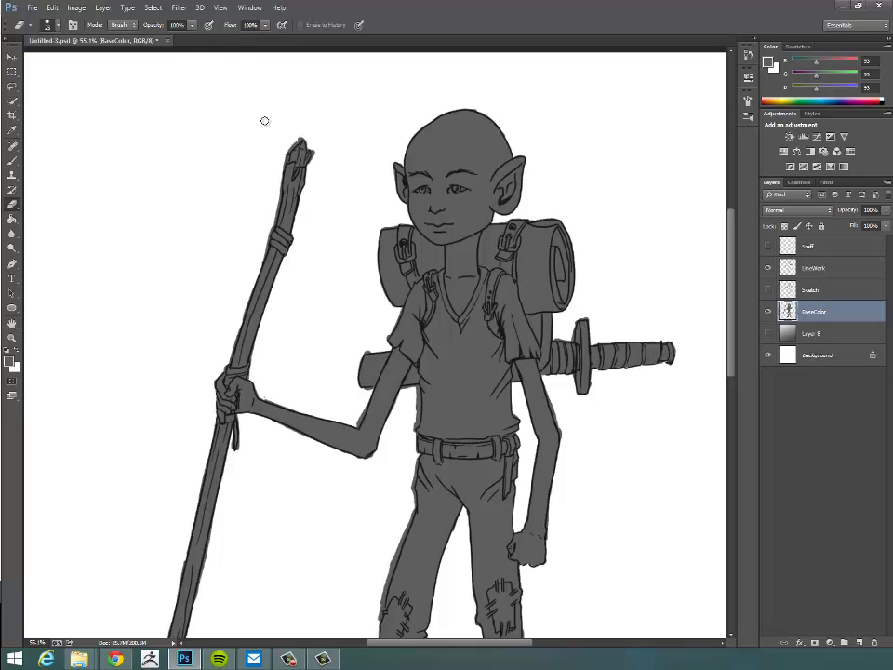
Reload the Pencil Eraser preset, move in close on the upper staff and look through the brush tips
{"action": "left_click", "coordinate": [29, 25]}
{"action": "left_click", "coordinate": [49, 62]}
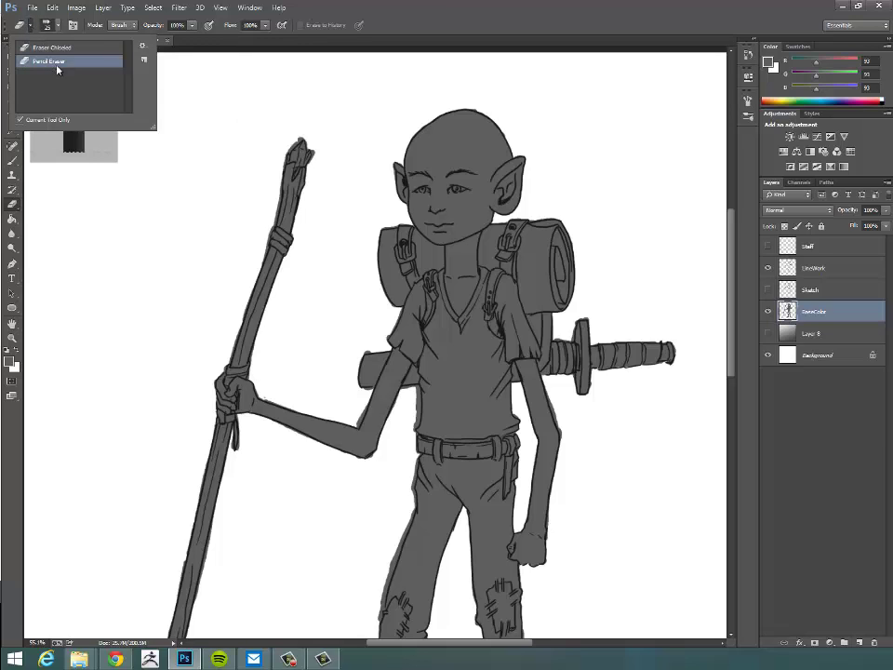
{"action": "left_click", "coordinate": [200, 191]}
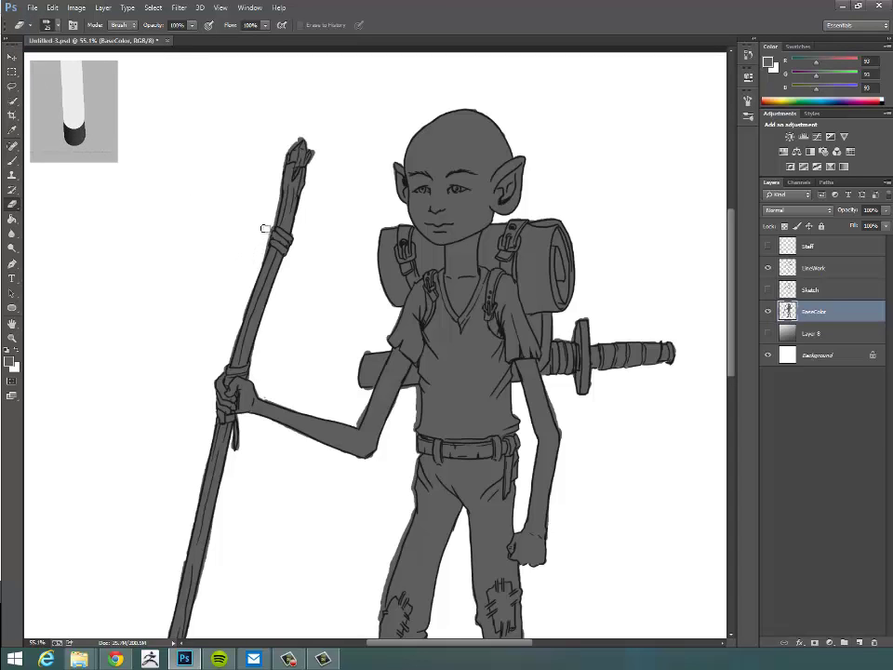
{"action": "mouse_move", "coordinate": [296, 252]}
{"action": "left_mouse_down"}
{"action": "mouse_move", "coordinate": [377, 256]}
{"action": "mouse_move", "coordinate": [353, 360]}
{"action": "left_mouse_up"}
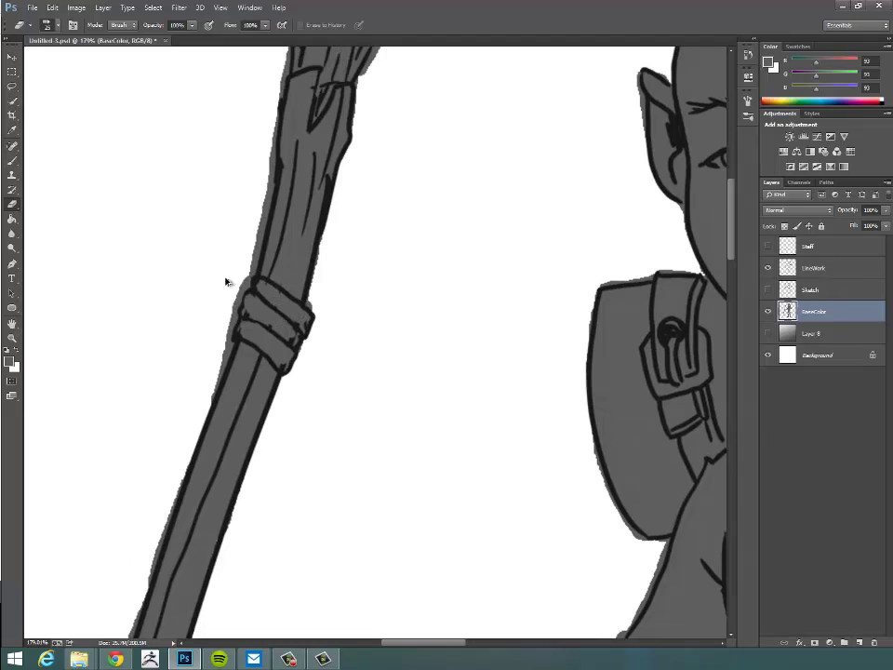
{"action": "left_click", "coordinate": [57, 27]}
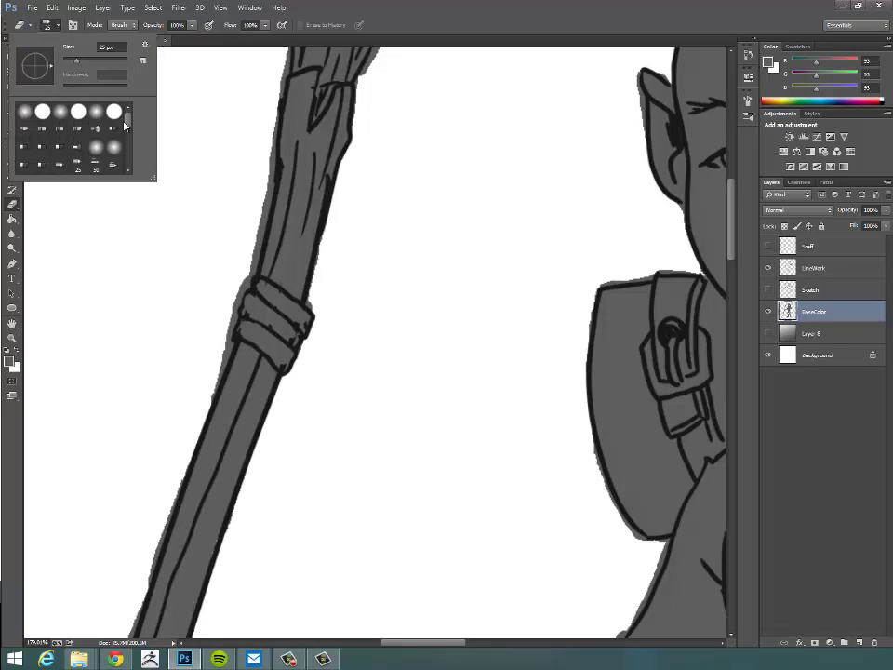
{"action": "mouse_move", "coordinate": [127, 122]}
{"action": "left_mouse_down"}
{"action": "mouse_move", "coordinate": [129, 173]}
{"action": "mouse_move", "coordinate": [124, 110]}
{"action": "left_mouse_up"}
Load the Eraser Chiseled preset and change its tip to a 25 px hard round brush
{"action": "left_click", "coordinate": [30, 25]}
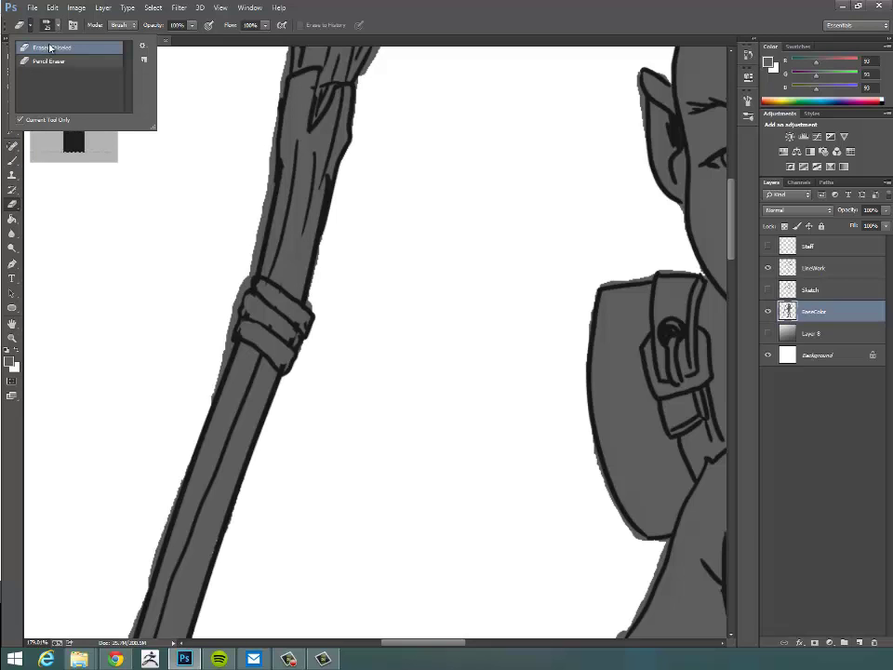
{"action": "left_click", "coordinate": [49, 48]}
{"action": "left_click", "coordinate": [47, 25]}
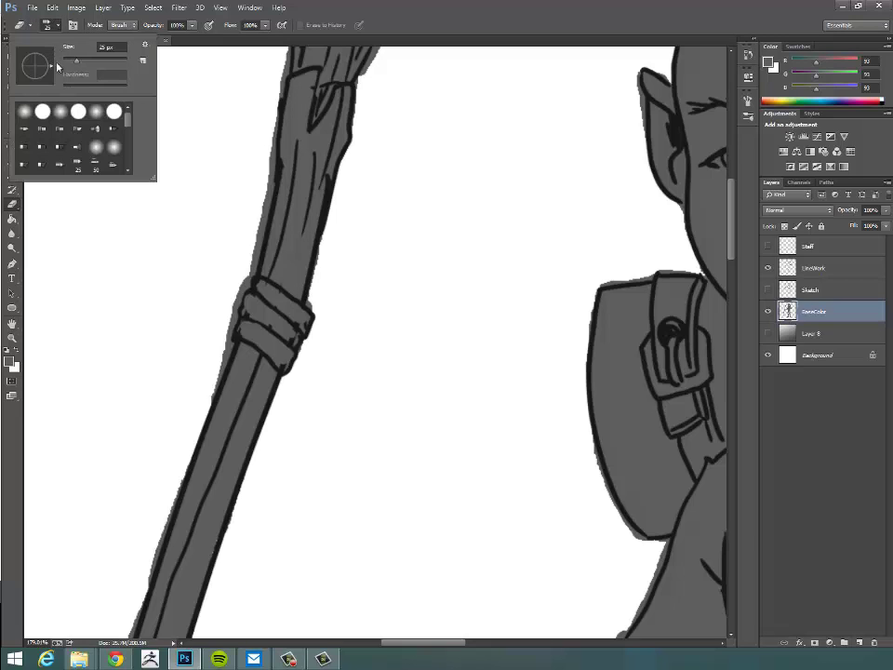
{"action": "left_click", "coordinate": [79, 116]}
{"action": "left_click", "coordinate": [360, 12]}
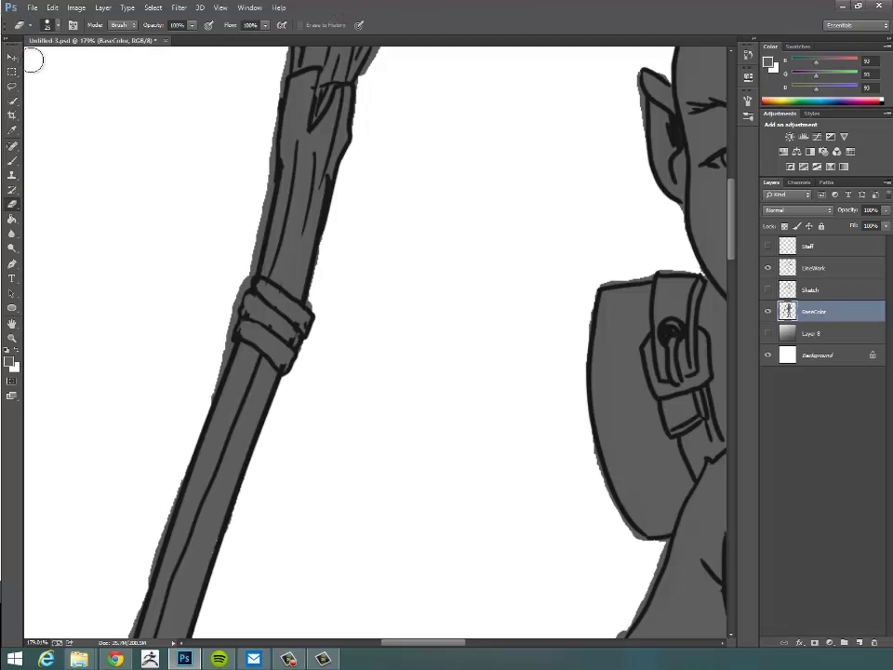
Erase the grey spilling outside the line art along the upper staff and around its cord binding
{"action": "left_click", "coordinate": [20, 203]}
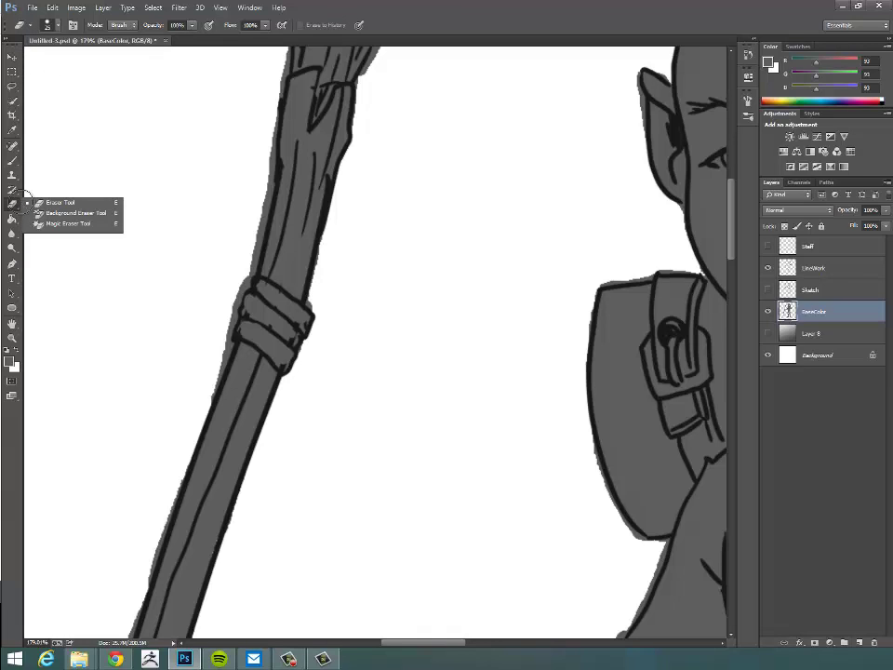
{"action": "mouse_move", "coordinate": [232, 232]}
{"action": "left_mouse_down"}
{"action": "mouse_move", "coordinate": [235, 285]}
{"action": "mouse_move", "coordinate": [244, 320]}
{"action": "mouse_move", "coordinate": [239, 285]}
{"action": "mouse_move", "coordinate": [197, 415]}
{"action": "left_mouse_up"}
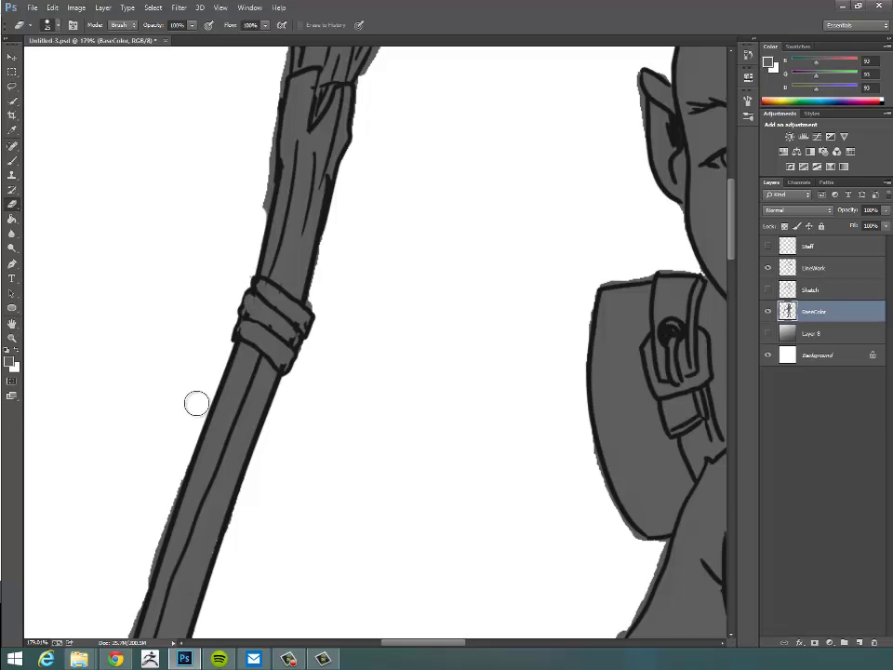
{"action": "left_click_drag", "start_coordinate": [294, 415], "coordinate": [234, 584]}
{"action": "mouse_move", "coordinate": [197, 373]}
{"action": "left_mouse_down"}
{"action": "mouse_move", "coordinate": [217, 202]}
{"action": "mouse_move", "coordinate": [246, 180]}
{"action": "mouse_move", "coordinate": [226, 205]}
{"action": "mouse_move", "coordinate": [246, 175]}
{"action": "mouse_move", "coordinate": [242, 189]}
{"action": "mouse_move", "coordinate": [244, 168]}
{"action": "mouse_move", "coordinate": [277, 150]}
{"action": "left_mouse_up"}
Reduce the eraser to 9 px and erase the excess grey around the staff's splintered top and the edge below it
{"action": "key", "text": "bracketleft"}
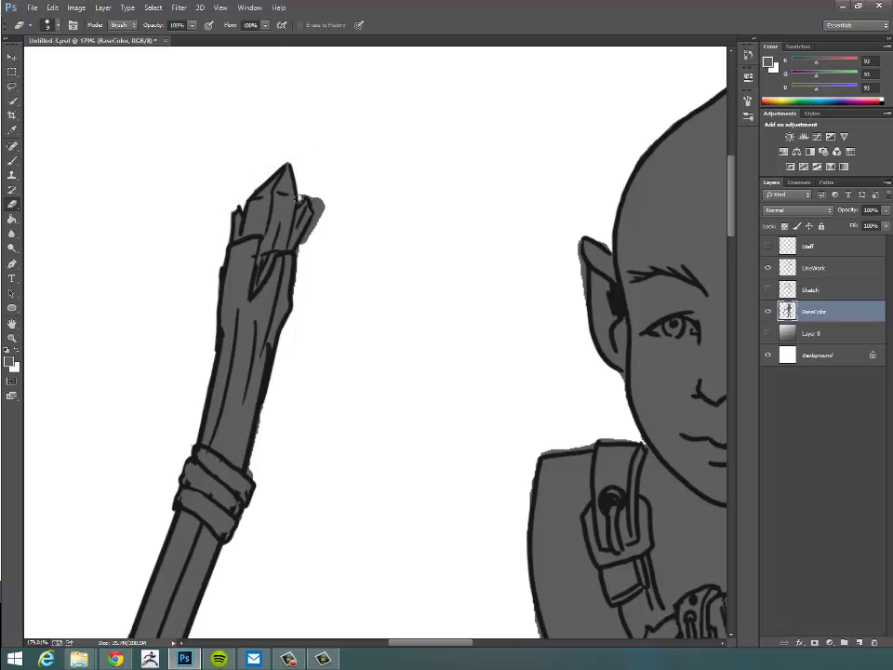
{"action": "mouse_move", "coordinate": [307, 192]}
{"action": "left_mouse_down"}
{"action": "mouse_move", "coordinate": [319, 195]}
{"action": "mouse_move", "coordinate": [301, 274]}
{"action": "left_mouse_up"}
{"action": "left_click_drag", "start_coordinate": [253, 460], "coordinate": [261, 410]}
Erase the grey overhang along the shaft from the cord binding down to the outer fingers of the gripping hand
{"action": "scroll", "coordinate": [267, 479], "scroll_direction": "down", "scroll_amount": 5}
{"action": "scroll", "coordinate": [267, 479], "scroll_direction": "left", "scroll_amount": 2}
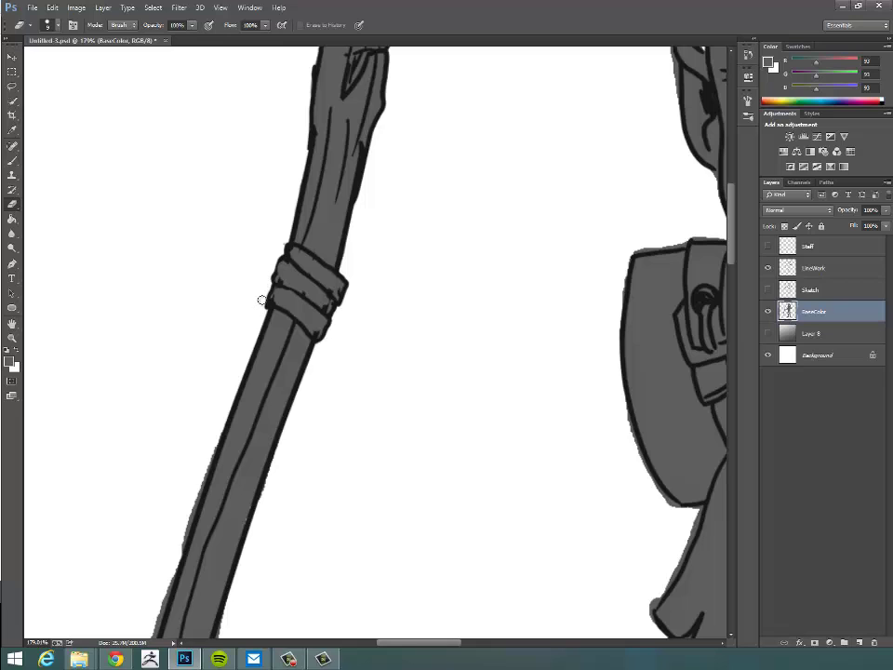
{"action": "mouse_move", "coordinate": [217, 435]}
{"action": "left_mouse_down"}
{"action": "mouse_move", "coordinate": [171, 564]}
{"action": "mouse_move", "coordinate": [188, 547]}
{"action": "mouse_move", "coordinate": [276, 291]}
{"action": "mouse_move", "coordinate": [227, 455]}
{"action": "mouse_move", "coordinate": [260, 335]}
{"action": "mouse_move", "coordinate": [237, 373]}
{"action": "left_mouse_up"}
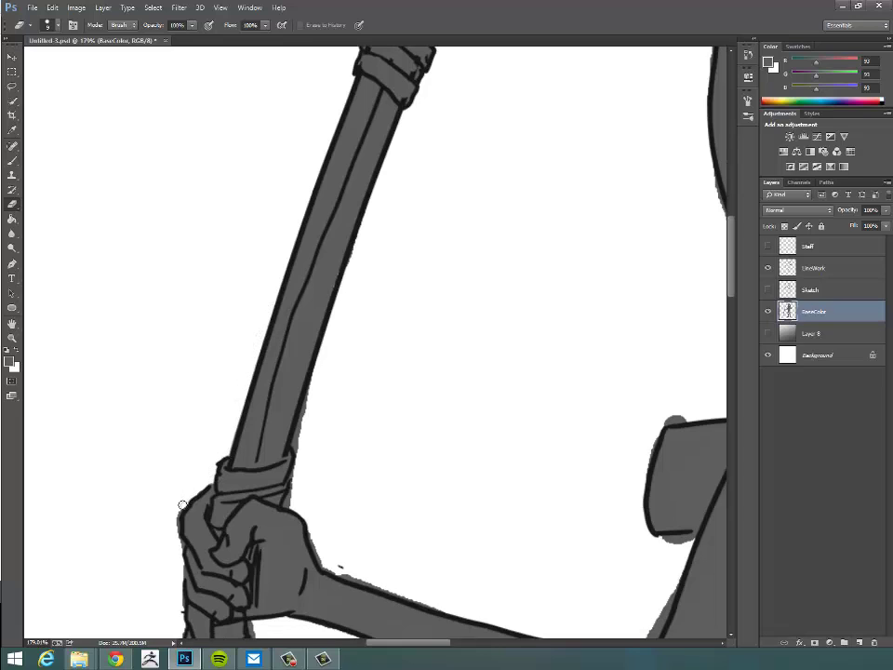
{"action": "mouse_move", "coordinate": [177, 514]}
{"action": "left_mouse_down"}
{"action": "mouse_move", "coordinate": [182, 545]}
{"action": "mouse_move", "coordinate": [178, 504]}
{"action": "left_mouse_up"}
{"action": "left_click_drag", "start_coordinate": [177, 602], "coordinate": [197, 428]}
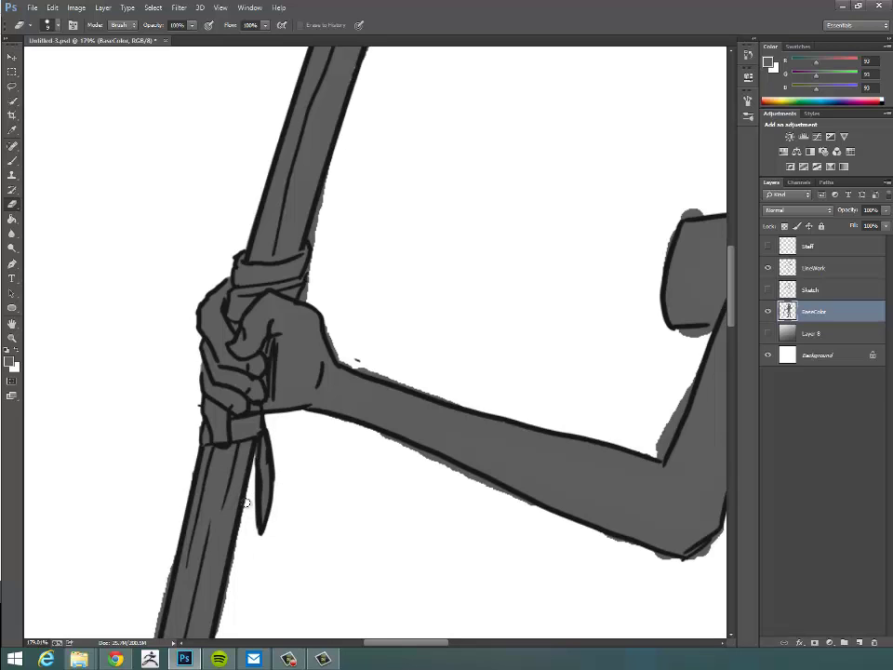
Erase the grey overhang along the left edge of the staff below the gripping hand
{"action": "scroll", "coordinate": [279, 465], "scroll_direction": "down", "scroll_amount": 3}
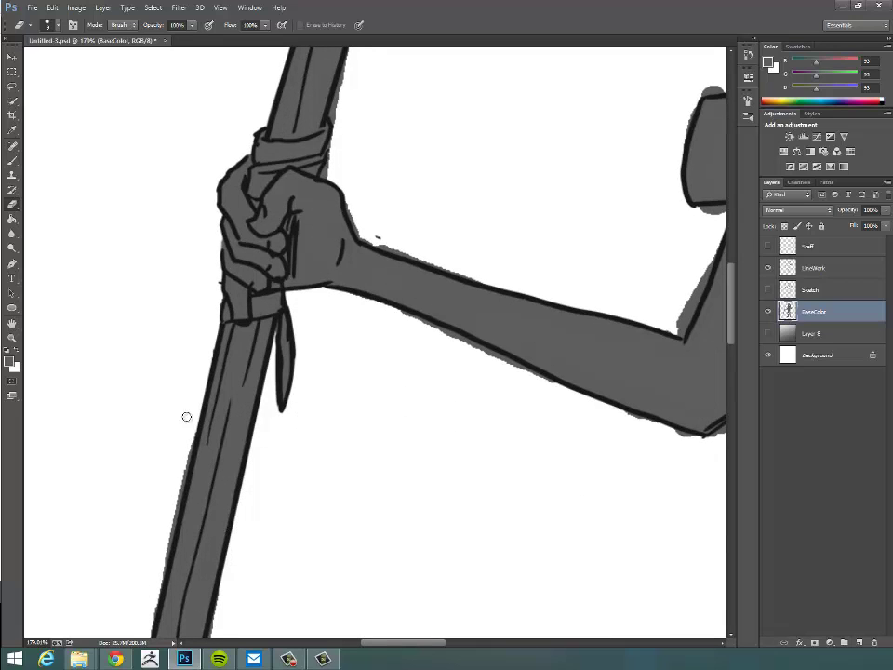
{"action": "left_click_drag", "start_coordinate": [186, 416], "coordinate": [156, 591]}
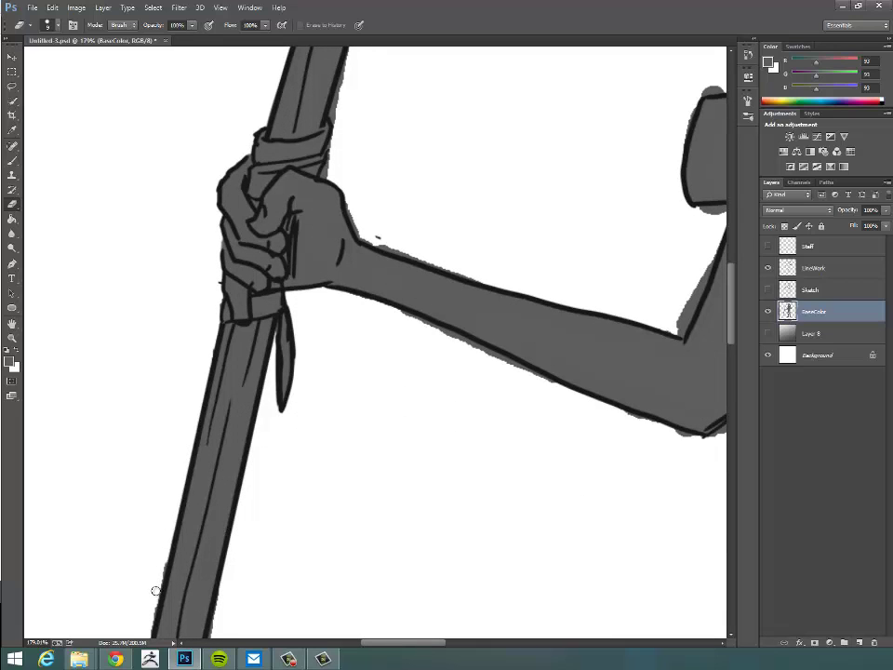
{"action": "scroll", "coordinate": [241, 295], "scroll_direction": "down", "scroll_amount": 5}
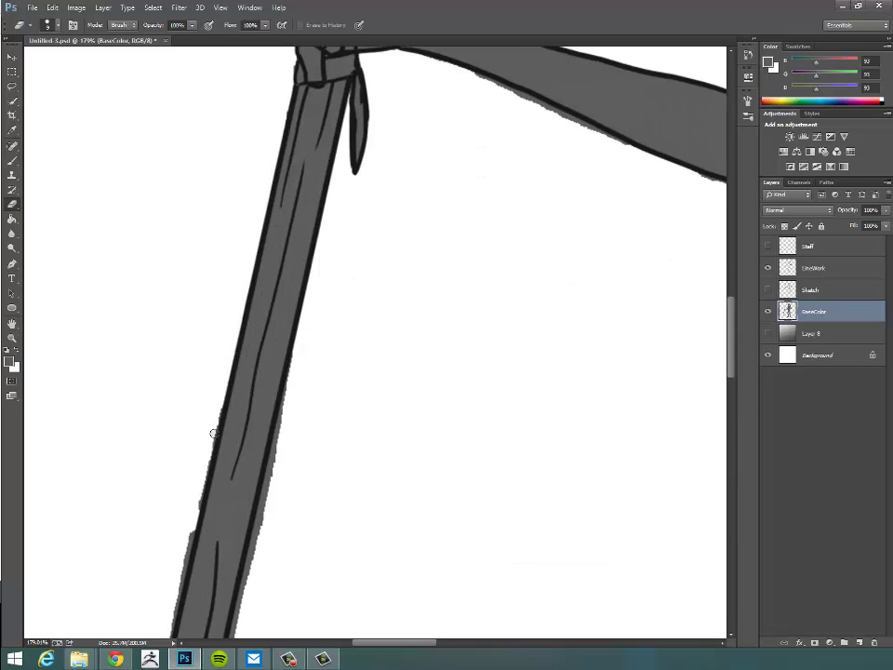
{"action": "left_click_drag", "start_coordinate": [222, 405], "coordinate": [198, 508]}
{"action": "left_click_drag", "start_coordinate": [206, 467], "coordinate": [199, 495]}
{"action": "left_click_drag", "start_coordinate": [182, 556], "coordinate": [190, 529]}
Erase the grey overhang along the left edge of the staff's lower shaft, down towards its pointed tip
{"action": "mouse_move", "coordinate": [175, 580]}
{"action": "left_mouse_down"}
{"action": "mouse_move", "coordinate": [237, 307]}
{"action": "mouse_move", "coordinate": [259, 261]}
{"action": "left_mouse_up"}
{"action": "left_click_drag", "start_coordinate": [259, 274], "coordinate": [248, 319]}
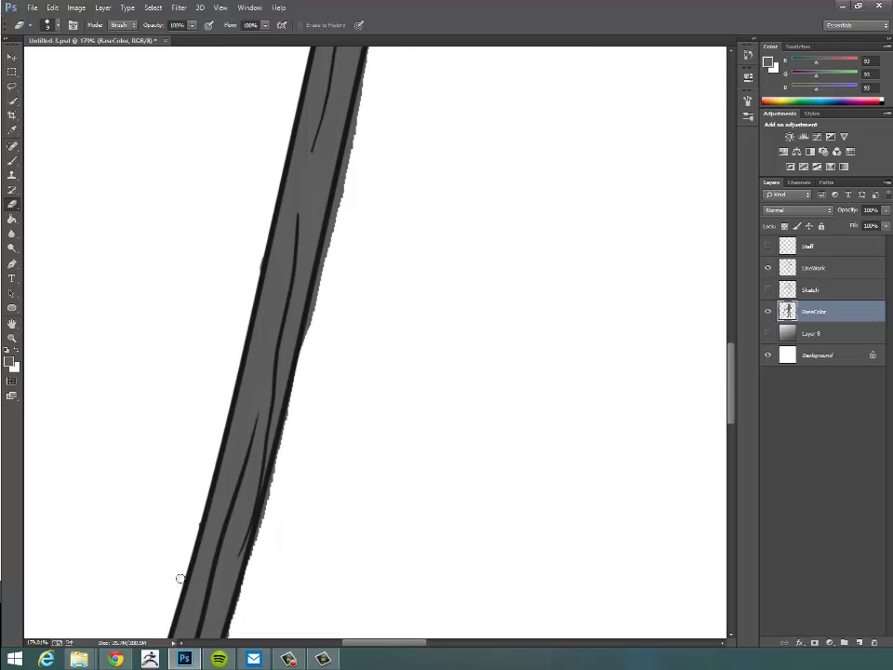
{"action": "mouse_move", "coordinate": [179, 576]}
{"action": "left_mouse_down"}
{"action": "mouse_move", "coordinate": [269, 212]}
{"action": "mouse_move", "coordinate": [287, 250]}
{"action": "mouse_move", "coordinate": [305, 238]}
{"action": "left_mouse_up"}
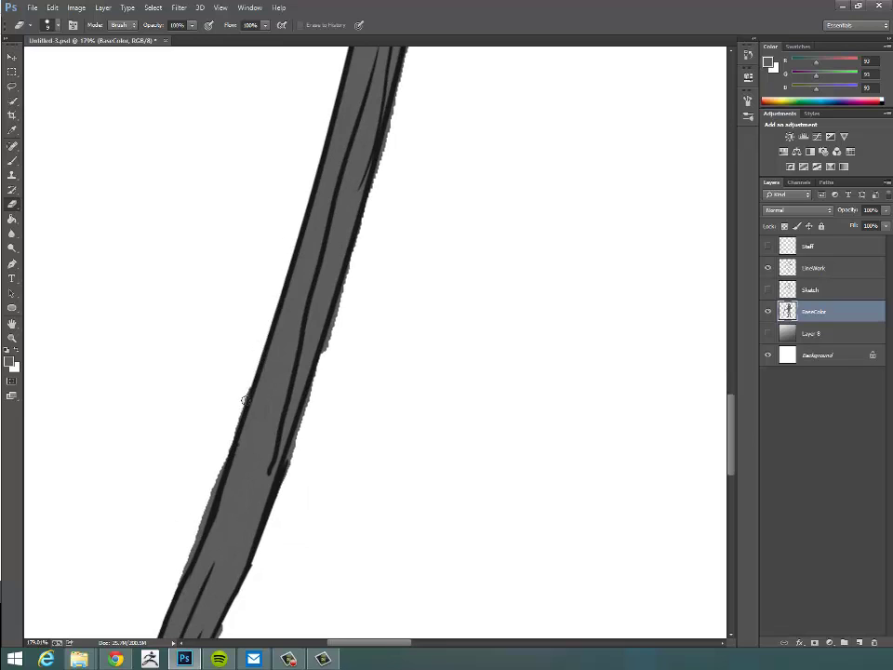
{"action": "left_click_drag", "start_coordinate": [223, 485], "coordinate": [333, 265]}
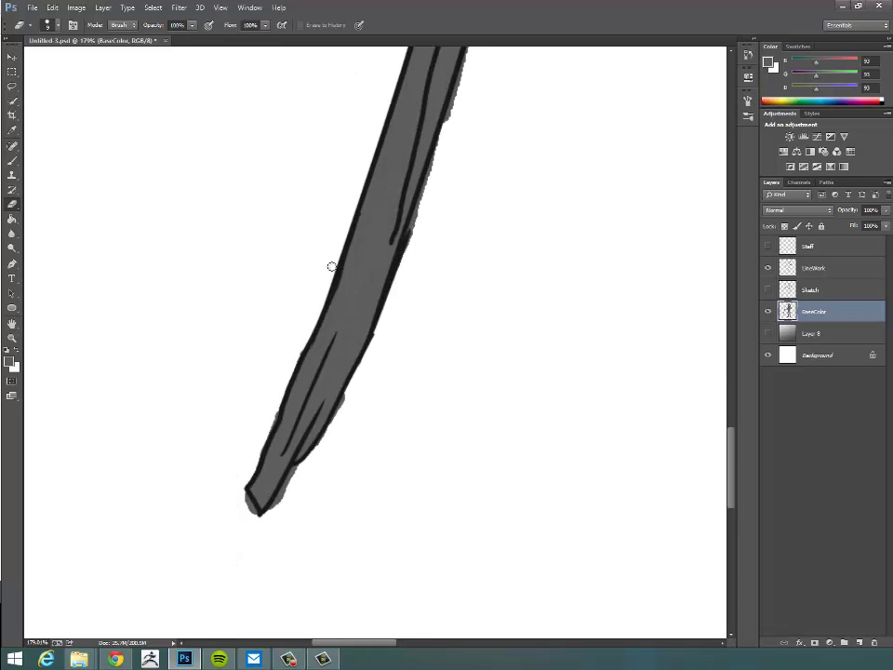
Erase the grey overhang around the staff's pointed tip and up the shaft's right edge to the gripping hand
{"action": "mouse_move", "coordinate": [306, 329]}
{"action": "left_mouse_down"}
{"action": "mouse_move", "coordinate": [241, 489]}
{"action": "mouse_move", "coordinate": [262, 526]}
{"action": "mouse_move", "coordinate": [375, 341]}
{"action": "mouse_move", "coordinate": [377, 427]}
{"action": "mouse_move", "coordinate": [295, 543]}
{"action": "left_mouse_up"}
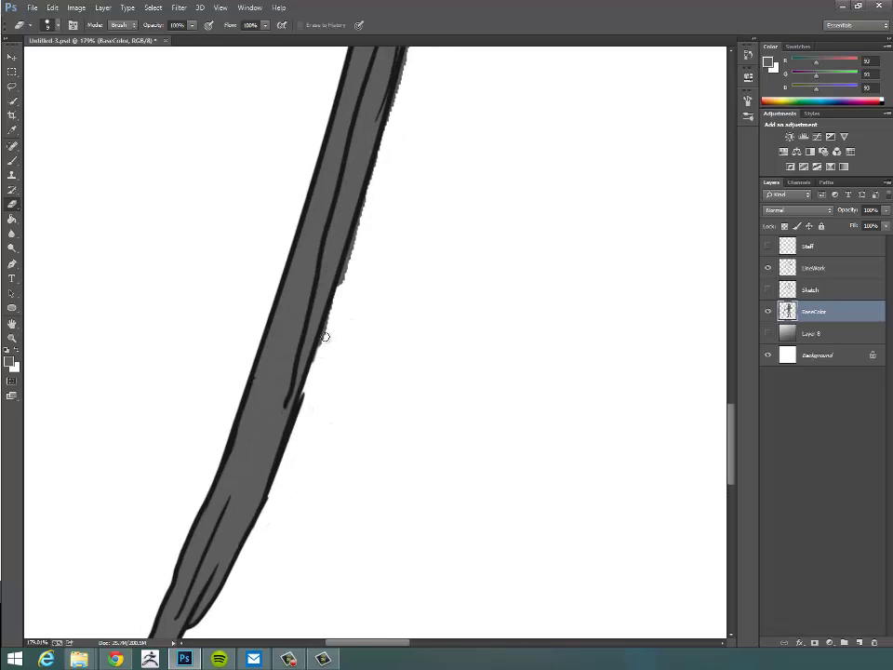
{"action": "mouse_move", "coordinate": [332, 305]}
{"action": "left_mouse_down"}
{"action": "mouse_move", "coordinate": [386, 159]}
{"action": "mouse_move", "coordinate": [343, 377]}
{"action": "mouse_move", "coordinate": [334, 357]}
{"action": "mouse_move", "coordinate": [290, 335]}
{"action": "mouse_move", "coordinate": [293, 359]}
{"action": "mouse_move", "coordinate": [328, 219]}
{"action": "mouse_move", "coordinate": [355, 159]}
{"action": "mouse_move", "coordinate": [311, 343]}
{"action": "mouse_move", "coordinate": [297, 338]}
{"action": "mouse_move", "coordinate": [293, 377]}
{"action": "mouse_move", "coordinate": [345, 173]}
{"action": "mouse_move", "coordinate": [325, 200]}
{"action": "left_mouse_up"}
{"action": "scroll", "coordinate": [345, 414], "scroll_direction": "up", "scroll_amount": 5}
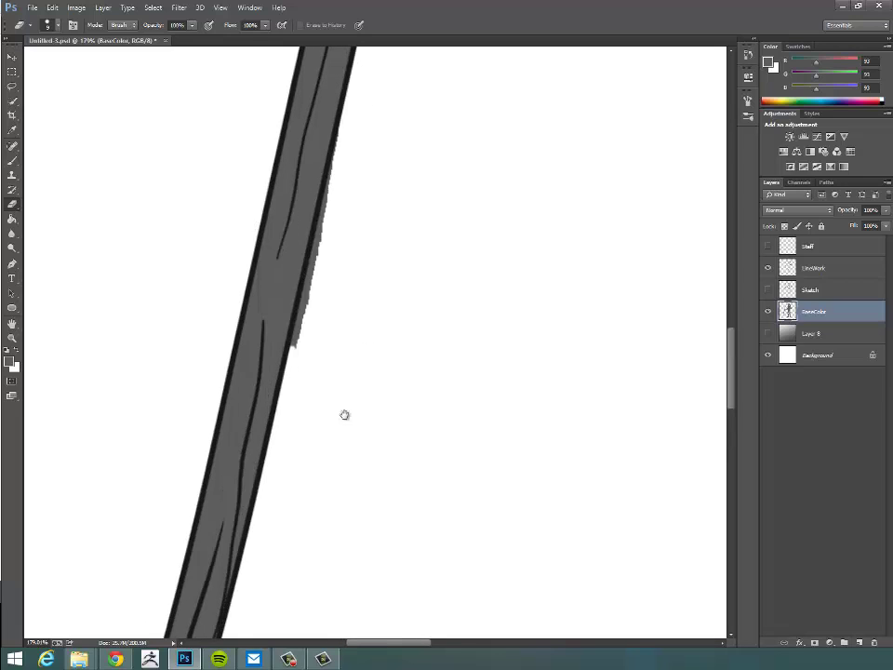
{"action": "left_click_drag", "start_coordinate": [266, 435], "coordinate": [298, 320]}
{"action": "mouse_move", "coordinate": [283, 371]}
{"action": "left_mouse_down"}
{"action": "mouse_move", "coordinate": [274, 382]}
{"action": "mouse_move", "coordinate": [315, 200]}
{"action": "left_mouse_up"}
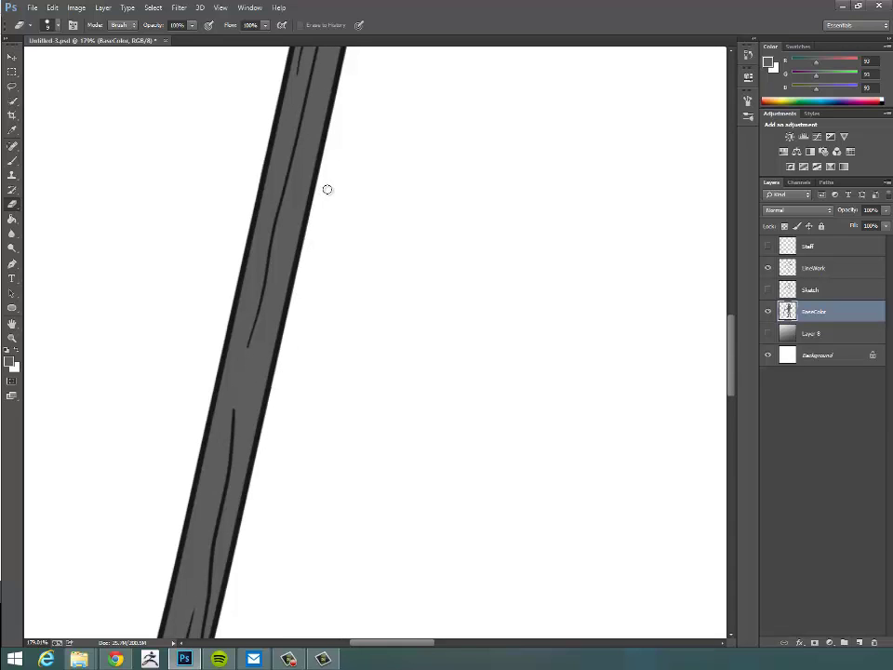
{"action": "mouse_move", "coordinate": [401, 367]}
{"action": "left_mouse_down"}
{"action": "mouse_move", "coordinate": [391, 480]}
{"action": "mouse_move", "coordinate": [358, 629]}
{"action": "left_mouse_up"}
Erase the grey spill along the right edge of the staff between the gripping hand and the upper cord binding
{"action": "left_click_drag", "start_coordinate": [434, 354], "coordinate": [291, 488]}
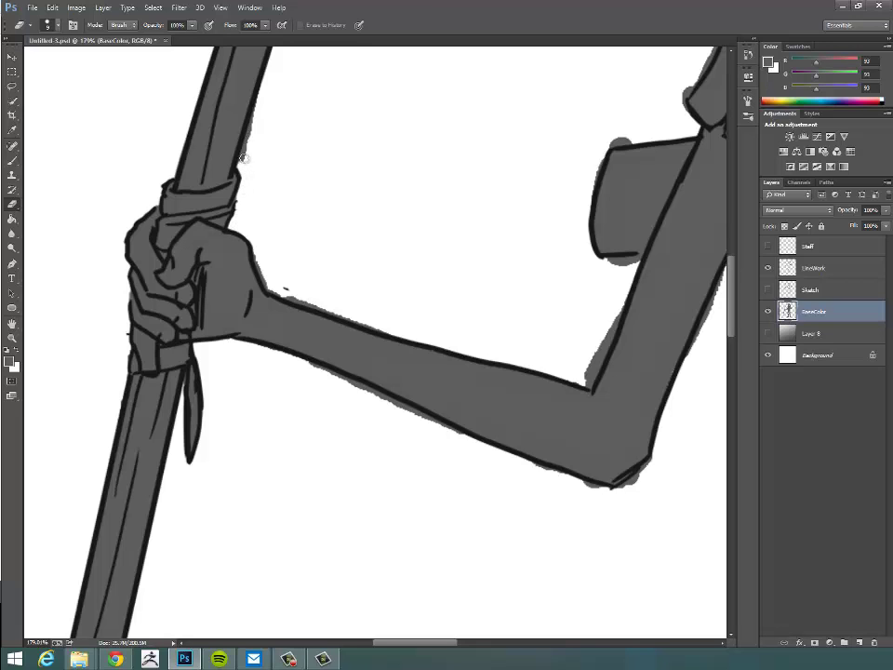
{"action": "scroll", "coordinate": [304, 406], "scroll_direction": "up", "scroll_amount": 5}
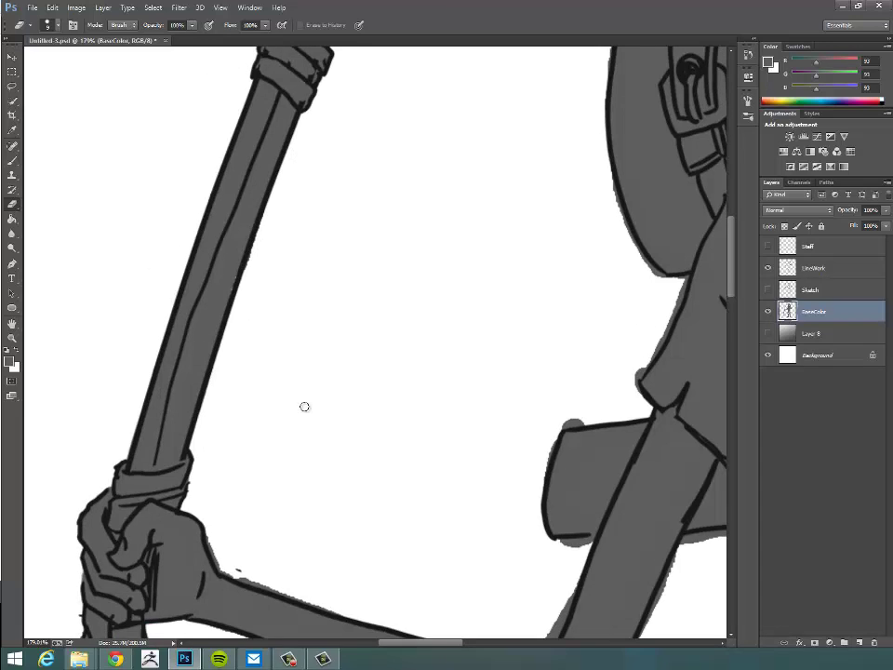
{"action": "left_click_drag", "start_coordinate": [215, 384], "coordinate": [273, 203]}
{"action": "scroll", "coordinate": [270, 206], "scroll_direction": "up", "scroll_amount": 6}
{"action": "scroll", "coordinate": [316, 267], "scroll_direction": "down", "scroll_amount": 10}
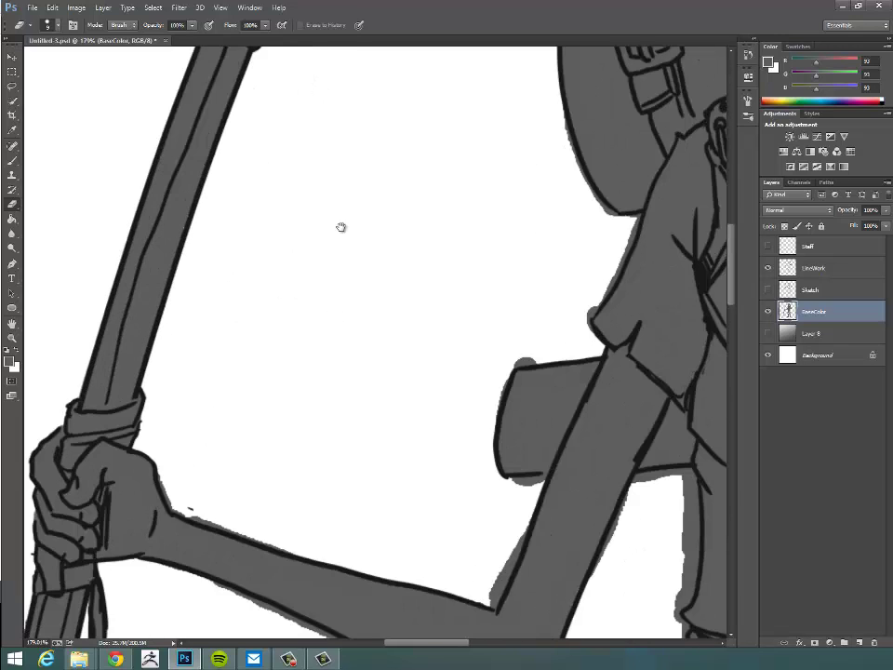
Erase the excess grey along the staff arm's forearm, elbow and inner upper arm, and under the adjoining roll
{"action": "left_click_drag", "start_coordinate": [303, 319], "coordinate": [248, 343]}
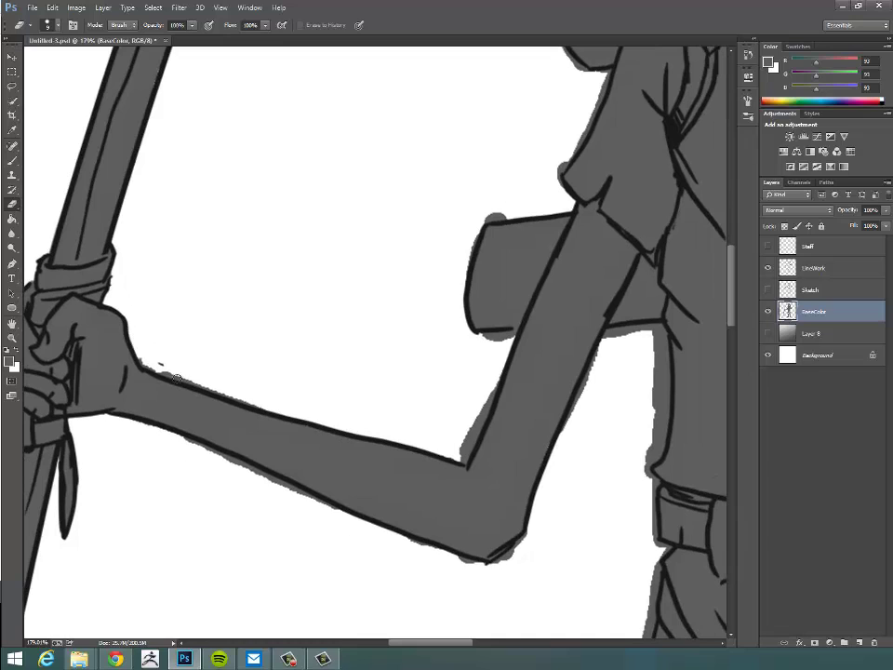
{"action": "left_click_drag", "start_coordinate": [179, 378], "coordinate": [303, 412]}
{"action": "mouse_move", "coordinate": [127, 422]}
{"action": "left_mouse_down"}
{"action": "mouse_move", "coordinate": [368, 526]}
{"action": "mouse_move", "coordinate": [485, 564]}
{"action": "mouse_move", "coordinate": [494, 575]}
{"action": "mouse_move", "coordinate": [532, 532]}
{"action": "mouse_move", "coordinate": [540, 507]}
{"action": "left_mouse_up"}
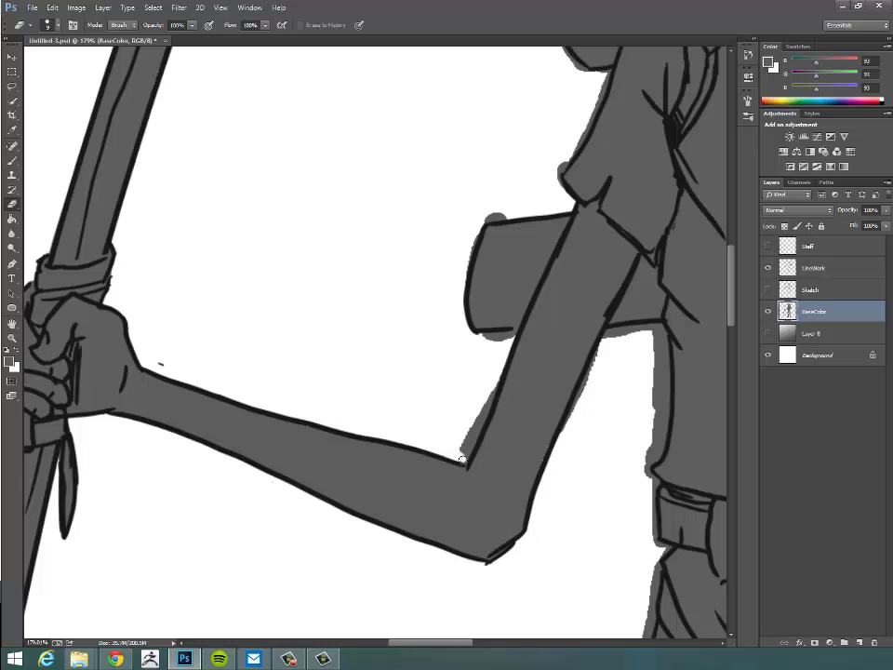
{"action": "left_click_drag", "start_coordinate": [462, 459], "coordinate": [500, 377]}
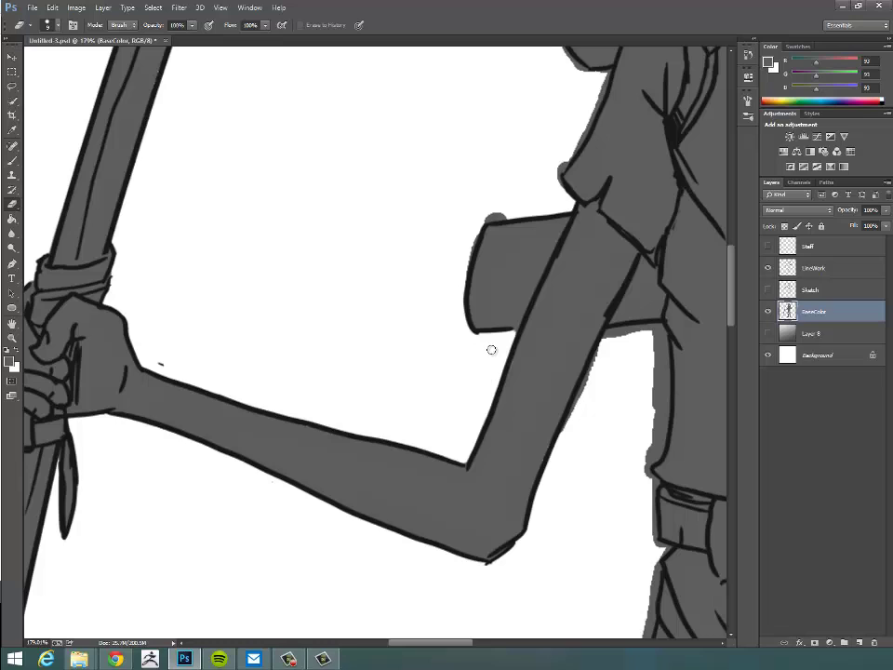
Erase the grey spill at the roll's upper corner and along the outer edge of the staff arm's sleeve
{"action": "left_click_drag", "start_coordinate": [477, 233], "coordinate": [494, 213]}
{"action": "left_click_drag", "start_coordinate": [558, 184], "coordinate": [562, 170]}
{"action": "left_click_drag", "start_coordinate": [582, 117], "coordinate": [362, 376]}
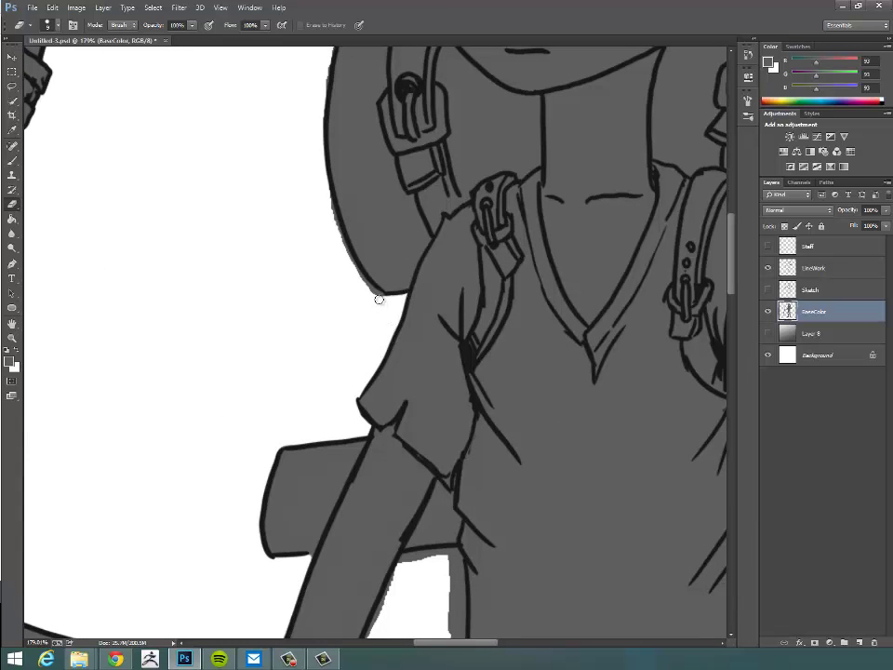
Erase the grey overhang around the outer side and top edge of the pack behind the staff-side shoulder
{"action": "mouse_move", "coordinate": [361, 299]}
{"action": "left_mouse_down"}
{"action": "mouse_move", "coordinate": [343, 254]}
{"action": "mouse_move", "coordinate": [331, 216]}
{"action": "left_mouse_up"}
{"action": "scroll", "coordinate": [319, 365], "scroll_direction": "up", "scroll_amount": 5}
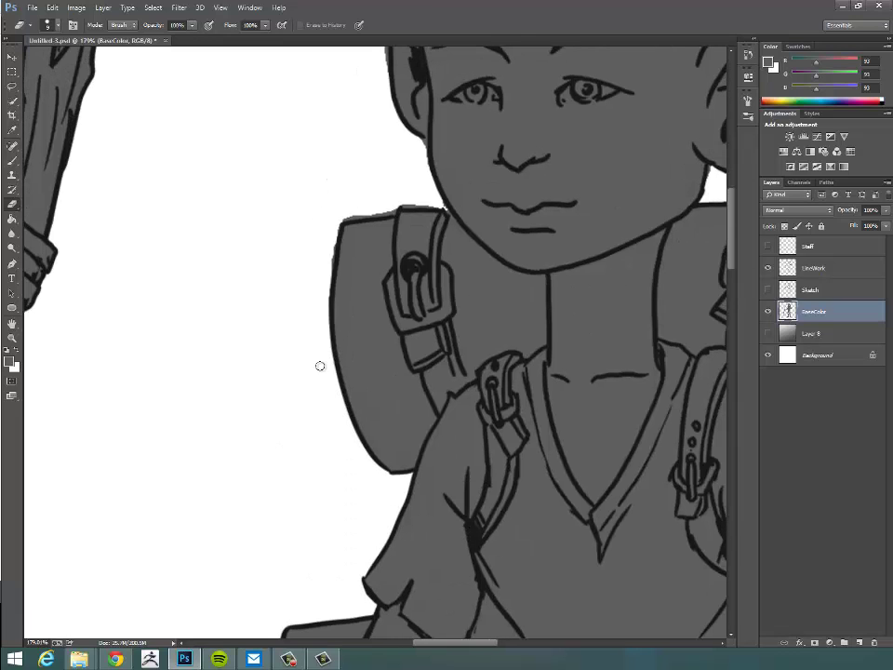
{"action": "mouse_move", "coordinate": [324, 307]}
{"action": "left_mouse_down"}
{"action": "mouse_move", "coordinate": [345, 215]}
{"action": "mouse_move", "coordinate": [413, 222]}
{"action": "mouse_move", "coordinate": [367, 206]}
{"action": "mouse_move", "coordinate": [384, 209]}
{"action": "mouse_move", "coordinate": [352, 215]}
{"action": "mouse_move", "coordinate": [390, 213]}
{"action": "left_mouse_up"}
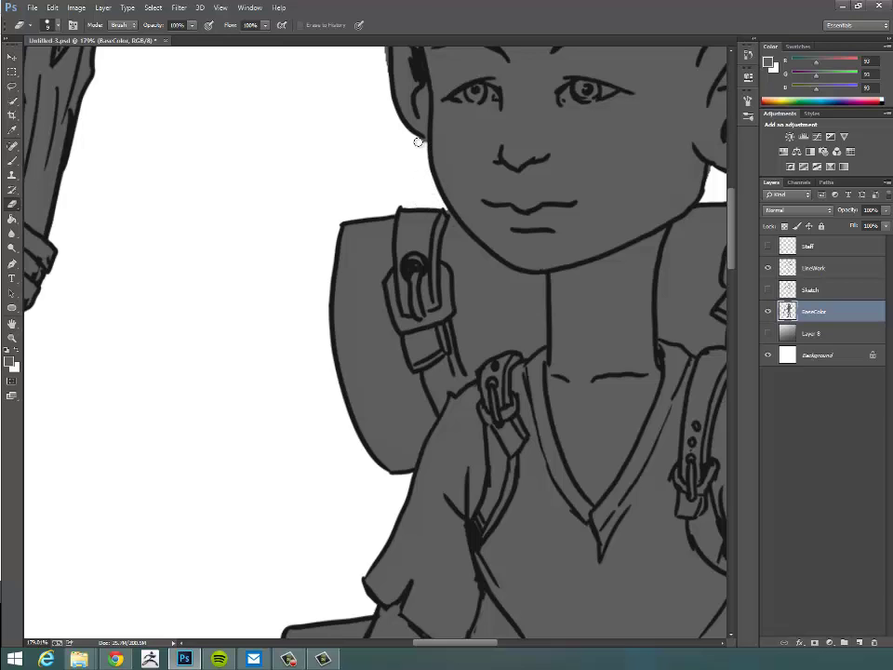
Erase the grey spilling outside the ears, the bald scalp, the jaw and the pack's upper strap
{"action": "scroll", "coordinate": [419, 146], "scroll_direction": "up", "scroll_amount": 3}
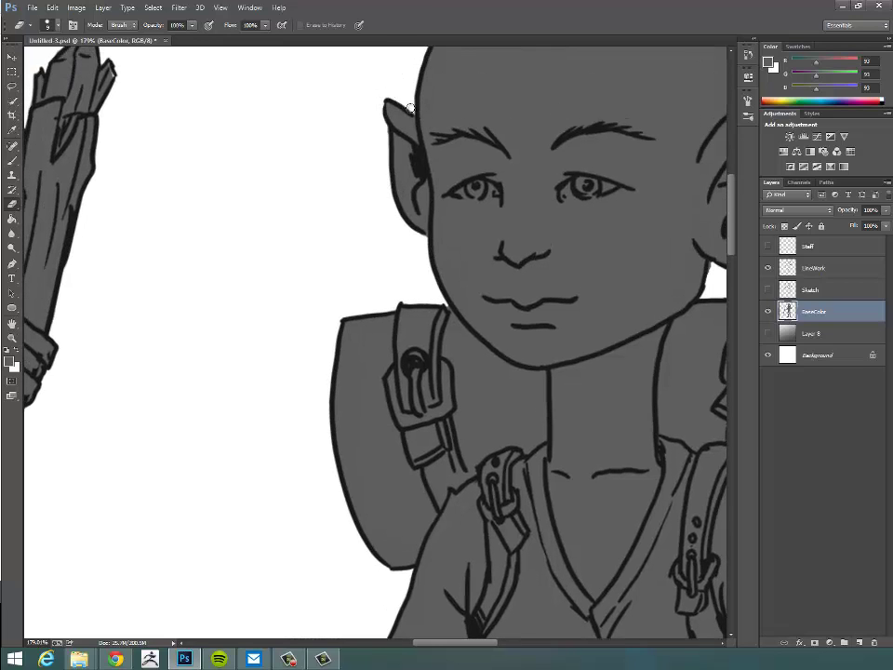
{"action": "scroll", "coordinate": [409, 109], "scroll_direction": "up", "scroll_amount": 8}
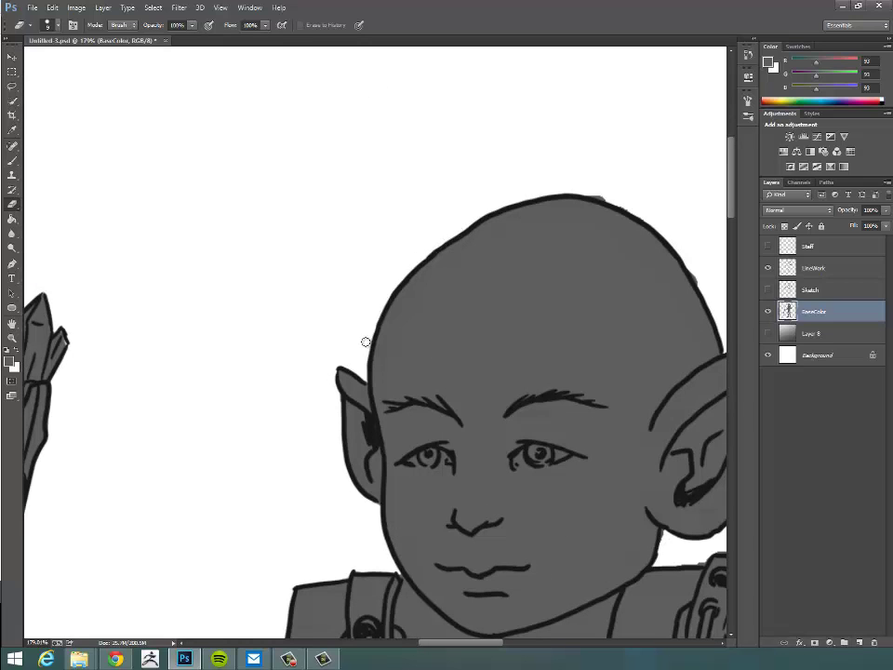
{"action": "scroll", "coordinate": [365, 341], "scroll_direction": "right", "scroll_amount": 6}
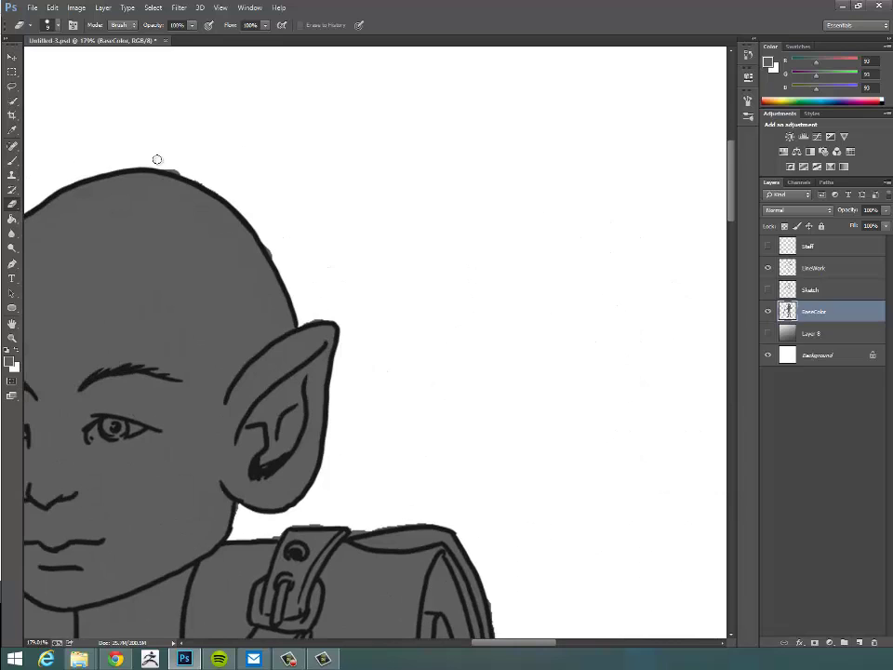
{"action": "mouse_move", "coordinate": [165, 168]}
{"action": "left_mouse_down"}
{"action": "mouse_move", "coordinate": [227, 195]}
{"action": "mouse_move", "coordinate": [184, 175]}
{"action": "mouse_move", "coordinate": [265, 240]}
{"action": "mouse_move", "coordinate": [282, 268]}
{"action": "mouse_move", "coordinate": [266, 240]}
{"action": "mouse_move", "coordinate": [293, 295]}
{"action": "left_mouse_up"}
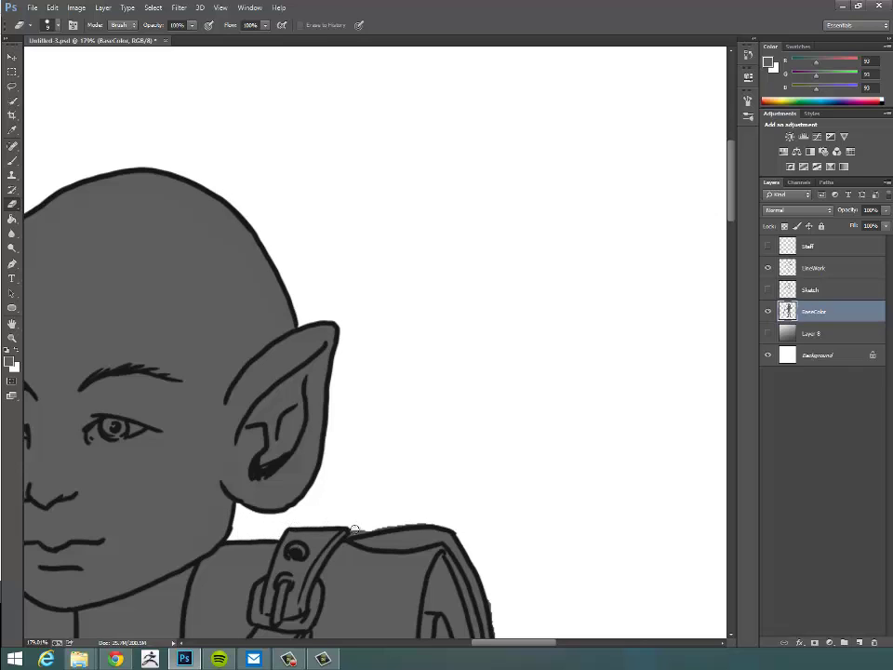
Erase the grey overhang along the top and outer curve of the rolled pack behind the sword-side shoulder
{"action": "mouse_move", "coordinate": [361, 531]}
{"action": "left_mouse_down"}
{"action": "mouse_move", "coordinate": [478, 524]}
{"action": "mouse_move", "coordinate": [538, 304]}
{"action": "mouse_move", "coordinate": [547, 318]}
{"action": "left_mouse_up"}
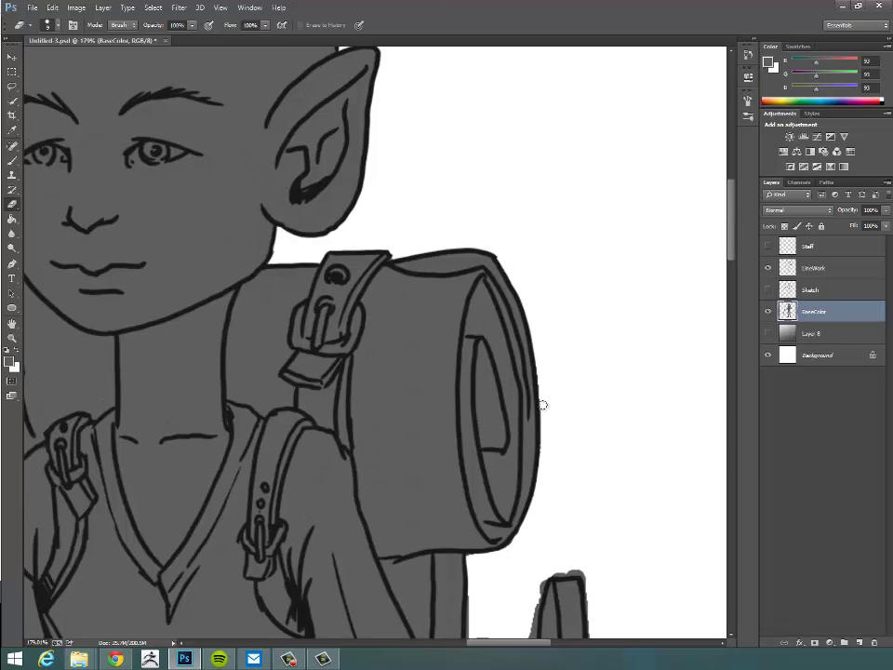
{"action": "left_click_drag", "start_coordinate": [546, 418], "coordinate": [545, 446]}
{"action": "left_click_drag", "start_coordinate": [502, 570], "coordinate": [528, 333]}
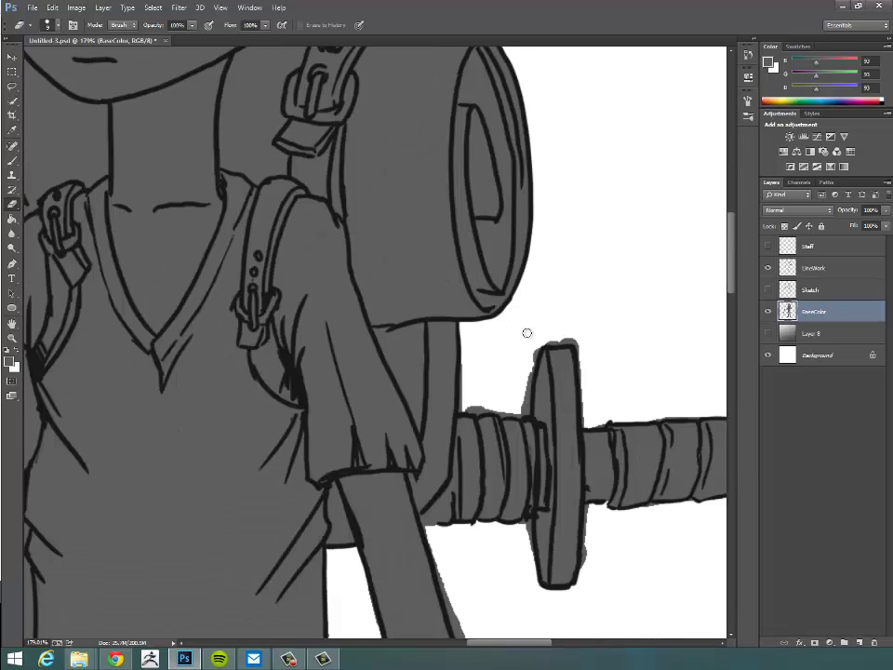
Erase the excess grey around the sword's crossguard and along its wrapped handle to the pommel
{"action": "mouse_move", "coordinate": [467, 407]}
{"action": "left_mouse_down"}
{"action": "mouse_move", "coordinate": [509, 414]}
{"action": "mouse_move", "coordinate": [546, 399]}
{"action": "mouse_move", "coordinate": [521, 409]}
{"action": "mouse_move", "coordinate": [545, 336]}
{"action": "mouse_move", "coordinate": [531, 361]}
{"action": "mouse_move", "coordinate": [557, 336]}
{"action": "mouse_move", "coordinate": [586, 341]}
{"action": "mouse_move", "coordinate": [568, 340]}
{"action": "mouse_move", "coordinate": [583, 400]}
{"action": "left_mouse_up"}
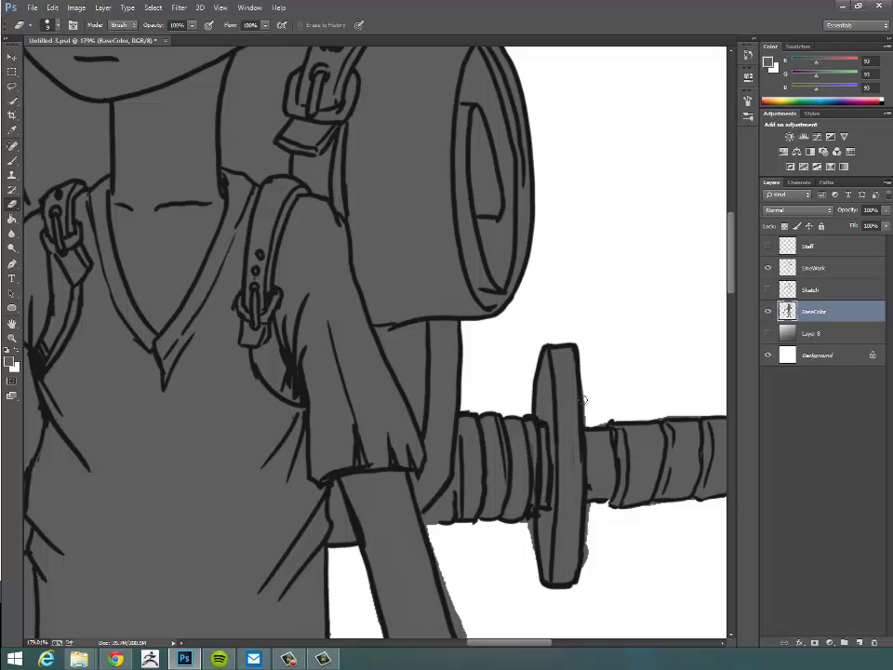
{"action": "left_click_drag", "start_coordinate": [675, 428], "coordinate": [488, 405]}
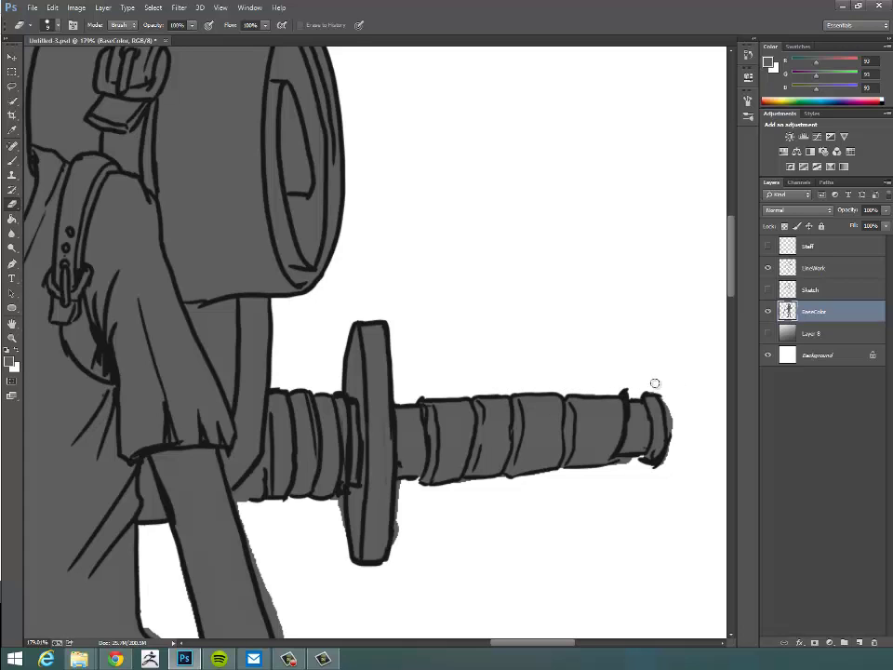
{"action": "mouse_move", "coordinate": [655, 382]}
{"action": "left_mouse_down"}
{"action": "mouse_move", "coordinate": [671, 439]}
{"action": "mouse_move", "coordinate": [662, 467]}
{"action": "mouse_move", "coordinate": [666, 460]}
{"action": "mouse_move", "coordinate": [650, 474]}
{"action": "mouse_move", "coordinate": [622, 459]}
{"action": "mouse_move", "coordinate": [588, 480]}
{"action": "mouse_move", "coordinate": [492, 490]}
{"action": "mouse_move", "coordinate": [552, 474]}
{"action": "left_mouse_up"}
{"action": "key", "text": "ctrl+z"}
{"action": "mouse_move", "coordinate": [483, 482]}
{"action": "left_mouse_down"}
{"action": "mouse_move", "coordinate": [434, 489]}
{"action": "mouse_move", "coordinate": [399, 525]}
{"action": "mouse_move", "coordinate": [378, 566]}
{"action": "left_mouse_up"}
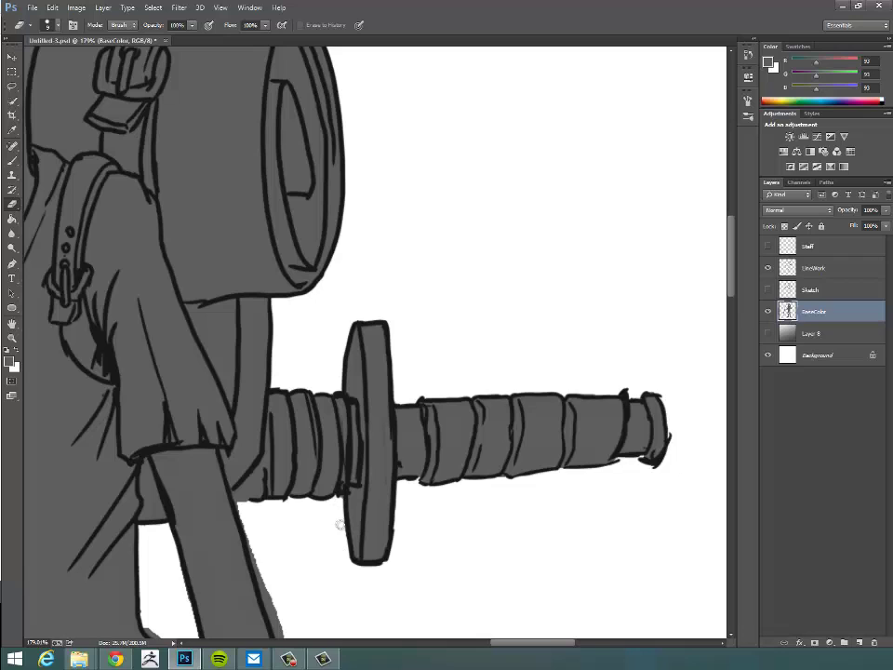
Erase the grey spill along the outer edge of the hanging arm to the elbow and at the shirt's waist fold
{"action": "mouse_move", "coordinate": [309, 534]}
{"action": "left_mouse_down"}
{"action": "mouse_move", "coordinate": [241, 516]}
{"action": "mouse_move", "coordinate": [261, 573]}
{"action": "left_mouse_up"}
{"action": "left_click_drag", "start_coordinate": [363, 395], "coordinate": [389, 195]}
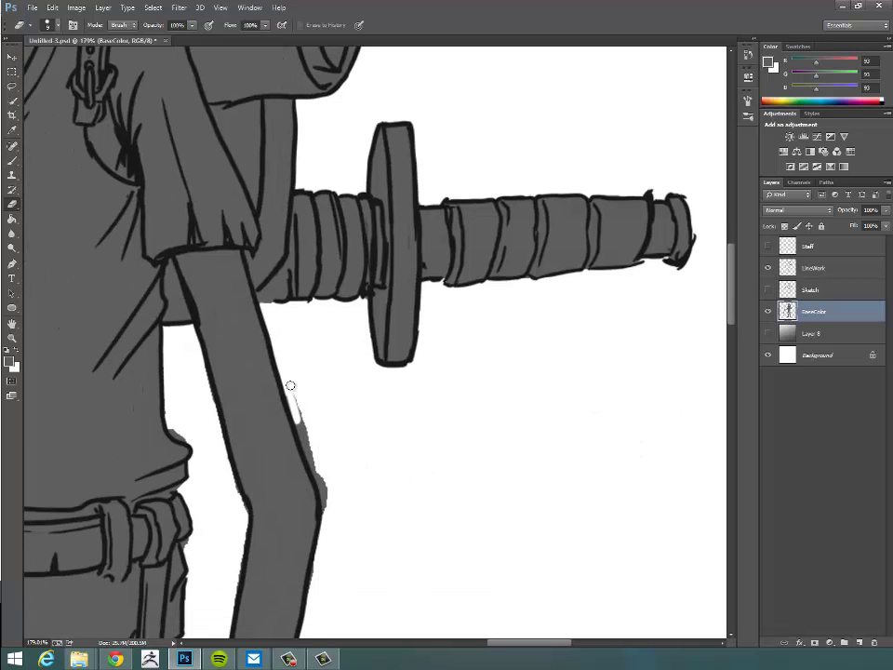
{"action": "mouse_move", "coordinate": [290, 386]}
{"action": "left_mouse_down"}
{"action": "mouse_move", "coordinate": [330, 526]}
{"action": "mouse_move", "coordinate": [311, 488]}
{"action": "left_mouse_up"}
{"action": "left_click_drag", "start_coordinate": [174, 427], "coordinate": [188, 445]}
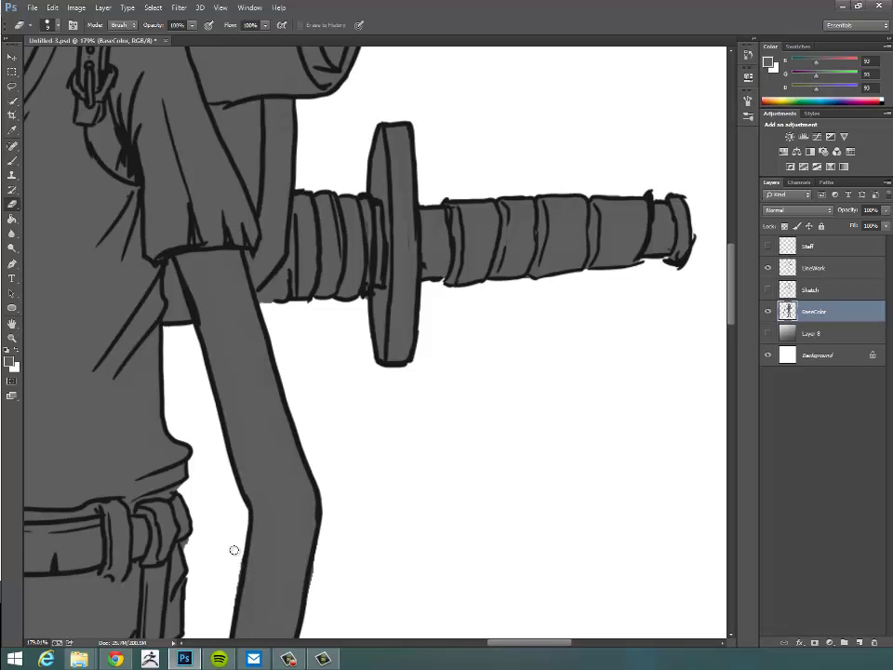
Erase the grey overhang around the belt knot and along both sides of the hanging forearm down to the fist
{"action": "scroll", "coordinate": [229, 405], "scroll_direction": "down", "scroll_amount": 5}
{"action": "scroll", "coordinate": [235, 385], "scroll_direction": "left", "scroll_amount": 2}
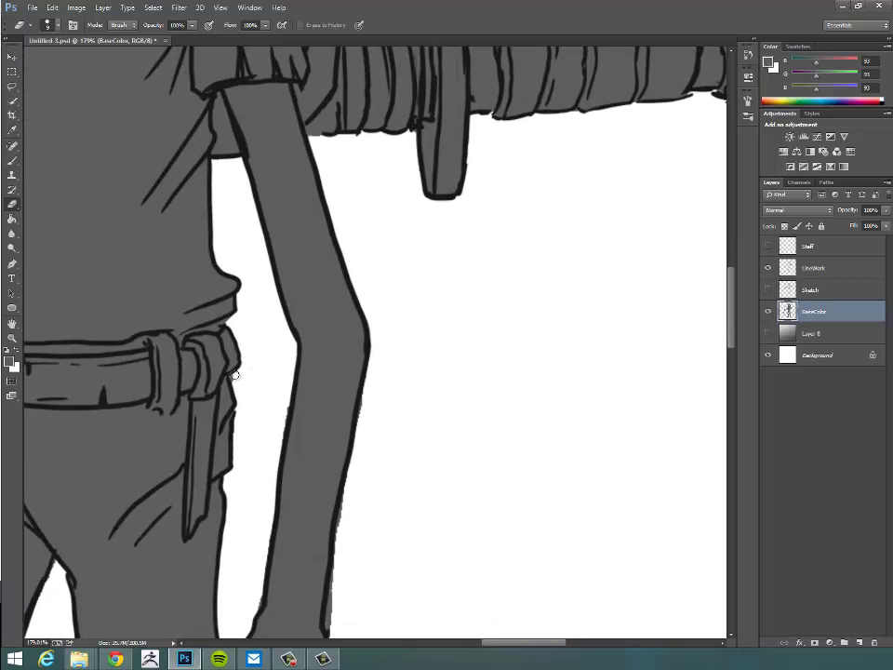
{"action": "left_click_drag", "start_coordinate": [288, 407], "coordinate": [283, 436]}
{"action": "scroll", "coordinate": [251, 520], "scroll_direction": "down", "scroll_amount": 5}
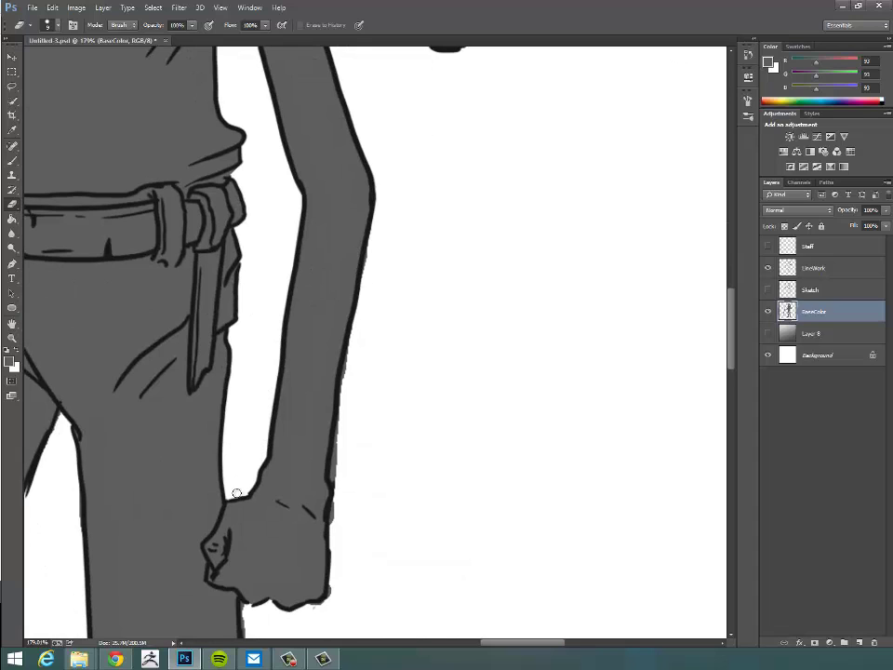
{"action": "left_click_drag", "start_coordinate": [345, 411], "coordinate": [372, 248]}
{"action": "mouse_move", "coordinate": [376, 206]}
{"action": "left_mouse_down"}
{"action": "mouse_move", "coordinate": [334, 472]}
{"action": "mouse_move", "coordinate": [334, 454]}
{"action": "mouse_move", "coordinate": [337, 547]}
{"action": "mouse_move", "coordinate": [414, 425]}
{"action": "mouse_move", "coordinate": [390, 450]}
{"action": "left_mouse_up"}
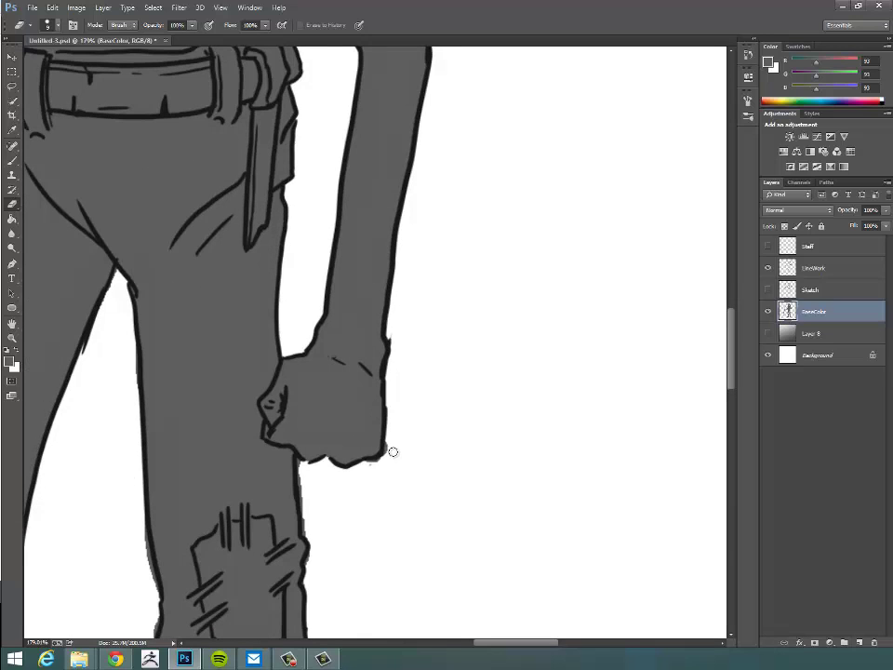
Erase the grey overhang along the outer edge of the patched trouser leg and down the bare shin
{"action": "mouse_move", "coordinate": [306, 471]}
{"action": "left_mouse_down"}
{"action": "mouse_move", "coordinate": [309, 562]}
{"action": "mouse_move", "coordinate": [387, 367]}
{"action": "mouse_move", "coordinate": [379, 279]}
{"action": "left_mouse_up"}
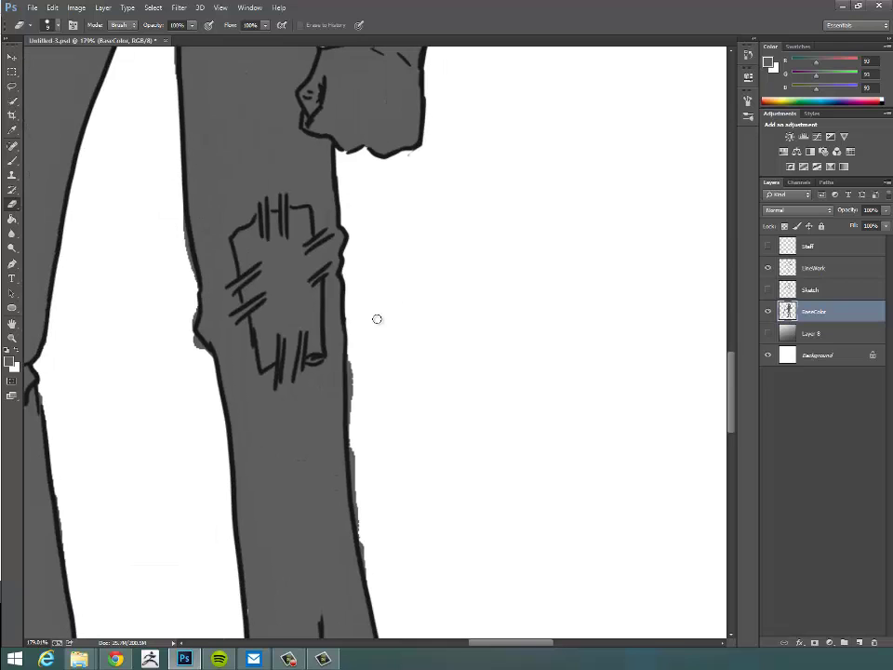
{"action": "mouse_move", "coordinate": [355, 358]}
{"action": "left_mouse_down"}
{"action": "mouse_move", "coordinate": [352, 458]}
{"action": "mouse_move", "coordinate": [364, 567]}
{"action": "mouse_move", "coordinate": [363, 267]}
{"action": "left_mouse_up"}
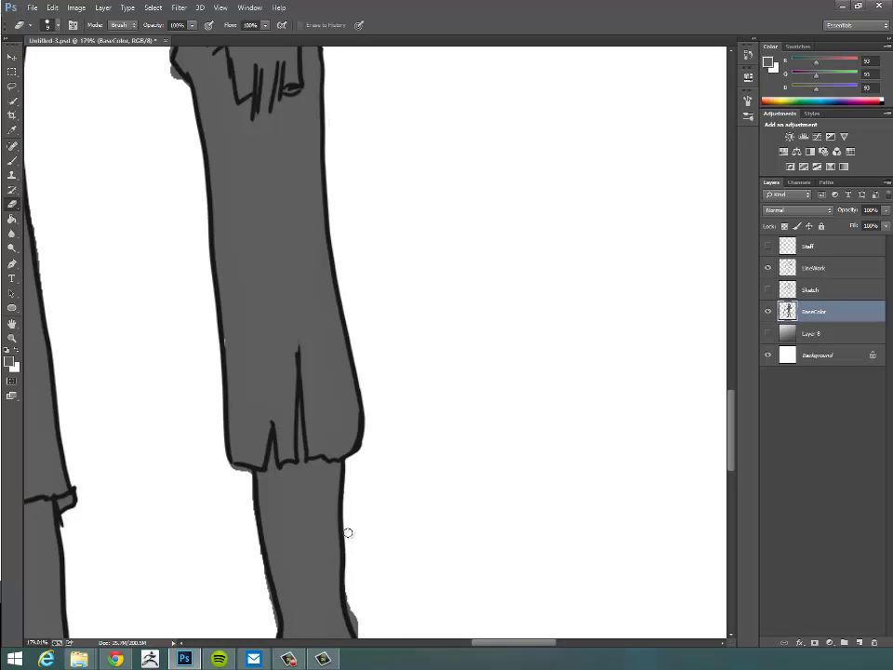
{"action": "mouse_move", "coordinate": [348, 573]}
{"action": "left_mouse_down"}
{"action": "mouse_move", "coordinate": [349, 611]}
{"action": "mouse_move", "coordinate": [361, 630]}
{"action": "mouse_move", "coordinate": [348, 326]}
{"action": "left_mouse_up"}
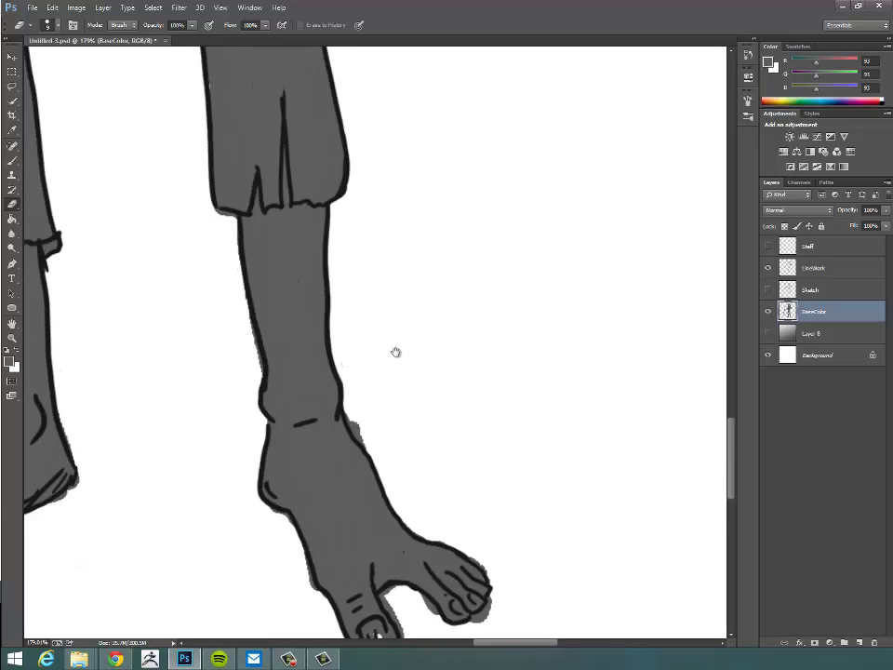
Erase the grey overhang around the front-facing foot, from the ankle past the toes and back to the heel
{"action": "left_click_drag", "start_coordinate": [396, 352], "coordinate": [384, 256]}
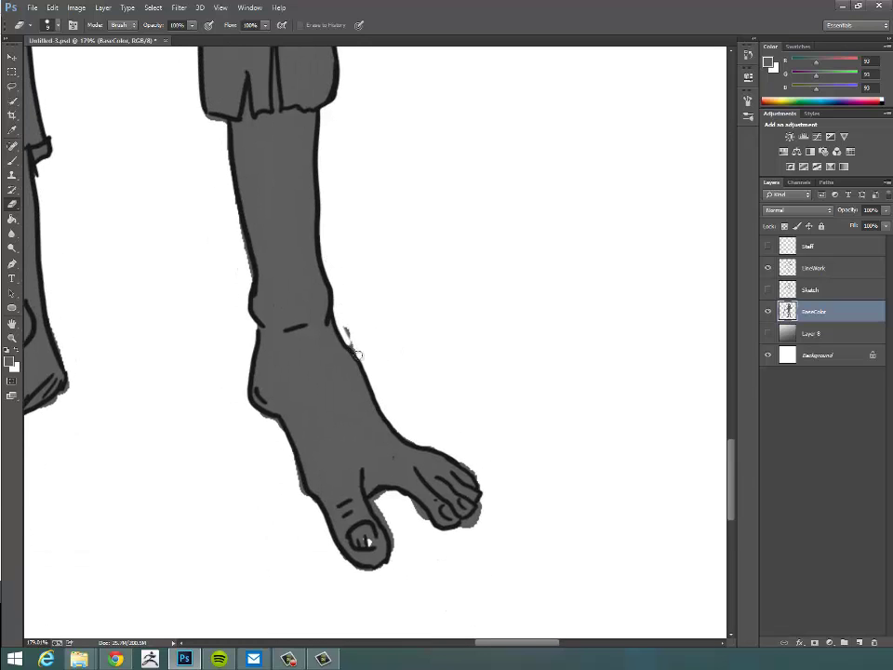
{"action": "mouse_move", "coordinate": [357, 353]}
{"action": "left_mouse_down"}
{"action": "mouse_move", "coordinate": [419, 438]}
{"action": "mouse_move", "coordinate": [390, 417]}
{"action": "mouse_move", "coordinate": [446, 452]}
{"action": "left_mouse_up"}
{"action": "mouse_move", "coordinate": [404, 502]}
{"action": "left_mouse_down"}
{"action": "mouse_move", "coordinate": [399, 497]}
{"action": "mouse_move", "coordinate": [386, 517]}
{"action": "mouse_move", "coordinate": [391, 534]}
{"action": "left_mouse_up"}
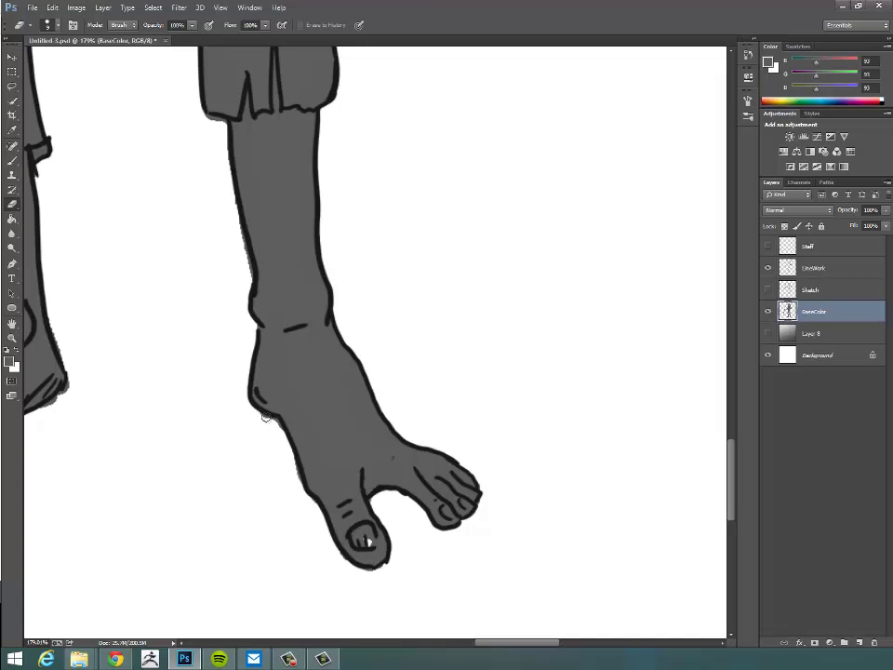
{"action": "left_click_drag", "start_coordinate": [275, 438], "coordinate": [294, 484]}
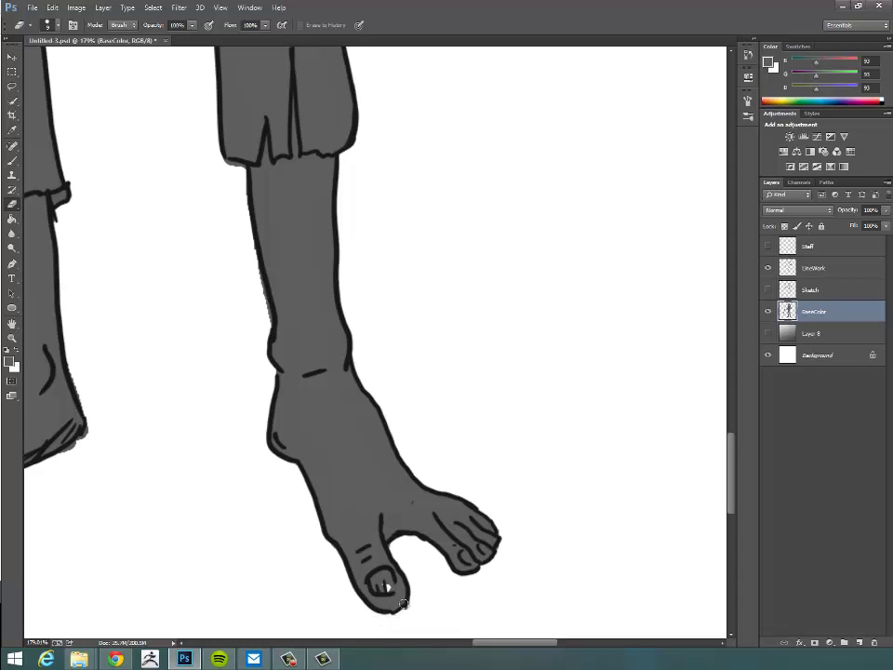
Fill the white gap in the front-facing foot's big toenail with the Pencil tool, using grey sampled from the foot
{"action": "key", "text": "b"}
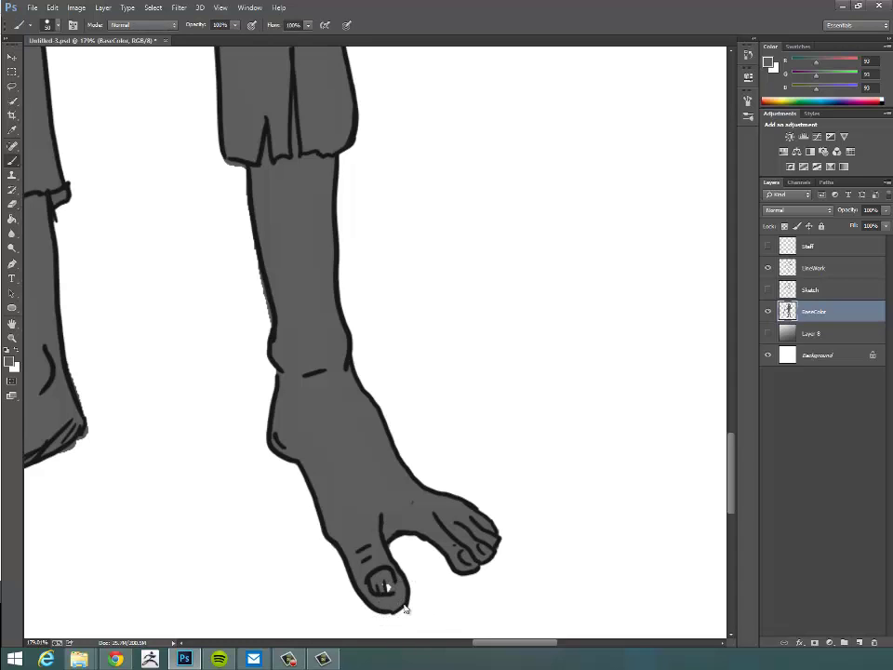
{"action": "right_click", "coordinate": [13, 160]}
{"action": "left_click", "coordinate": [51, 172]}
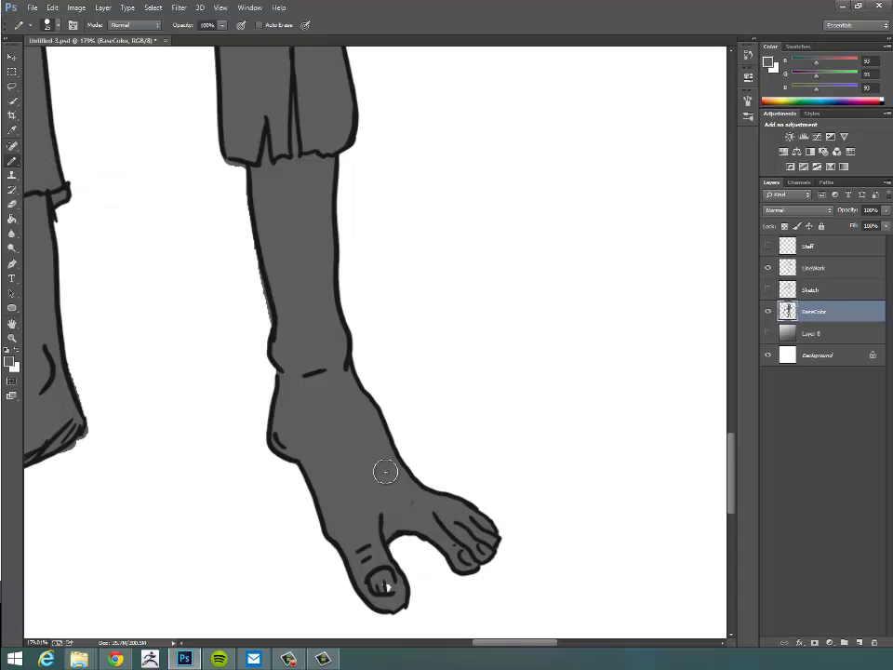
{"action": "left_click", "coordinate": [373, 503], "text": "alt"}
{"action": "left_click", "coordinate": [384, 585]}
Erase the grey overhang along the inner edge of the same leg, from the shin past the knee to the crotch
{"action": "key", "text": "e"}
{"action": "mouse_move", "coordinate": [261, 331]}
{"action": "left_mouse_down"}
{"action": "mouse_move", "coordinate": [267, 312]}
{"action": "mouse_move", "coordinate": [249, 237]}
{"action": "mouse_move", "coordinate": [260, 277]}
{"action": "left_mouse_up"}
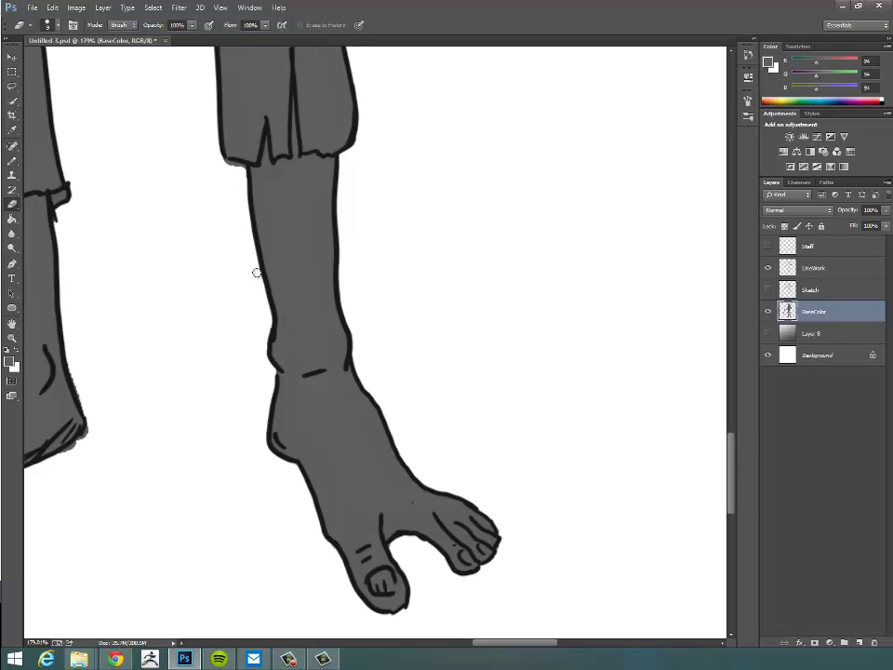
{"action": "scroll", "coordinate": [283, 428], "scroll_direction": "up", "scroll_amount": 15}
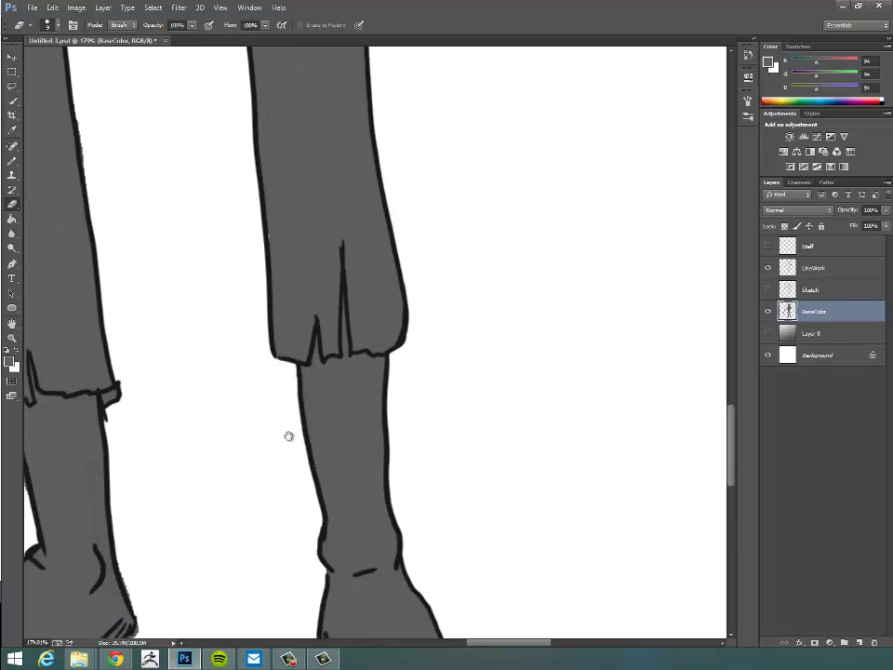
{"action": "scroll", "coordinate": [281, 403], "scroll_direction": "up", "scroll_amount": 1}
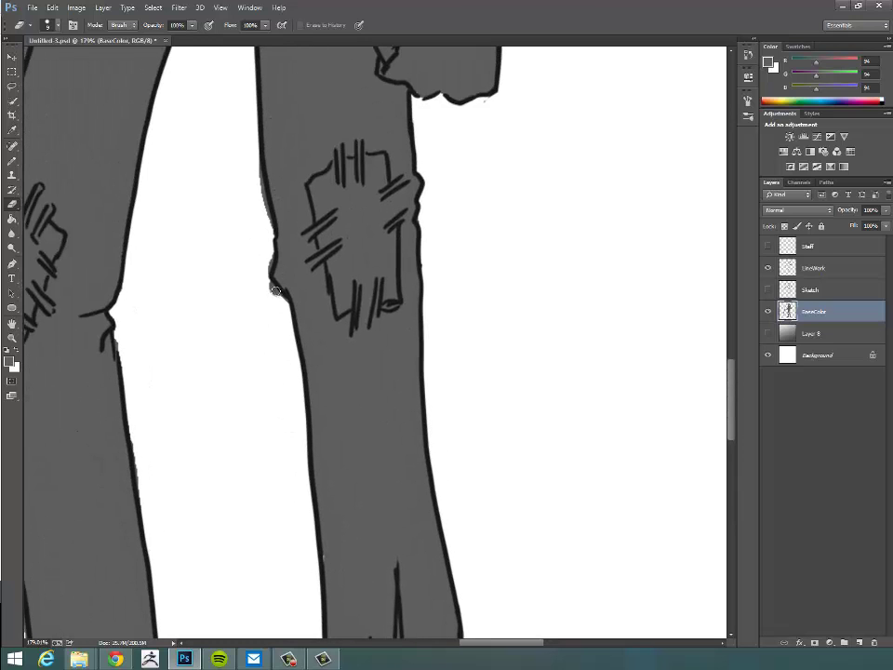
{"action": "left_click_drag", "start_coordinate": [286, 305], "coordinate": [264, 275]}
{"action": "scroll", "coordinate": [274, 415], "scroll_direction": "up", "scroll_amount": 5}
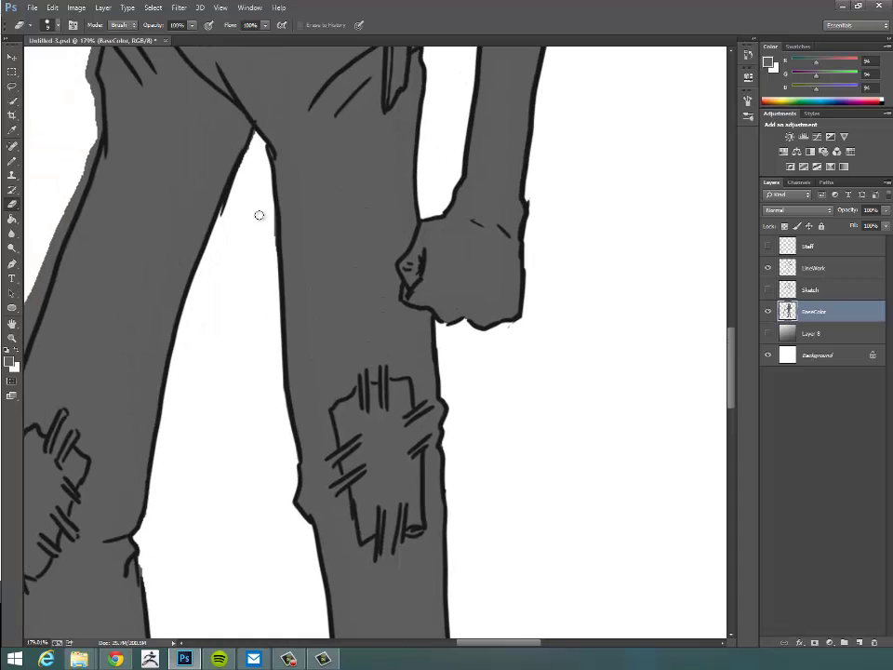
Erase the grey overhang down the other leg's inner edge and around the heel, sole and toes of its sideways foot
{"action": "scroll", "coordinate": [171, 475], "scroll_direction": "down", "scroll_amount": 4}
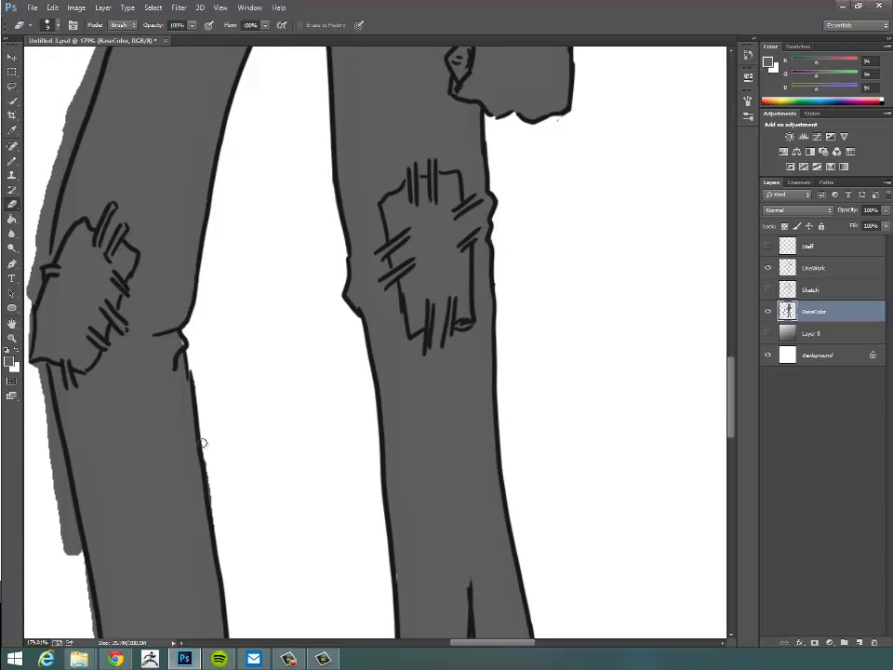
{"action": "scroll", "coordinate": [272, 296], "scroll_direction": "down", "scroll_amount": 5}
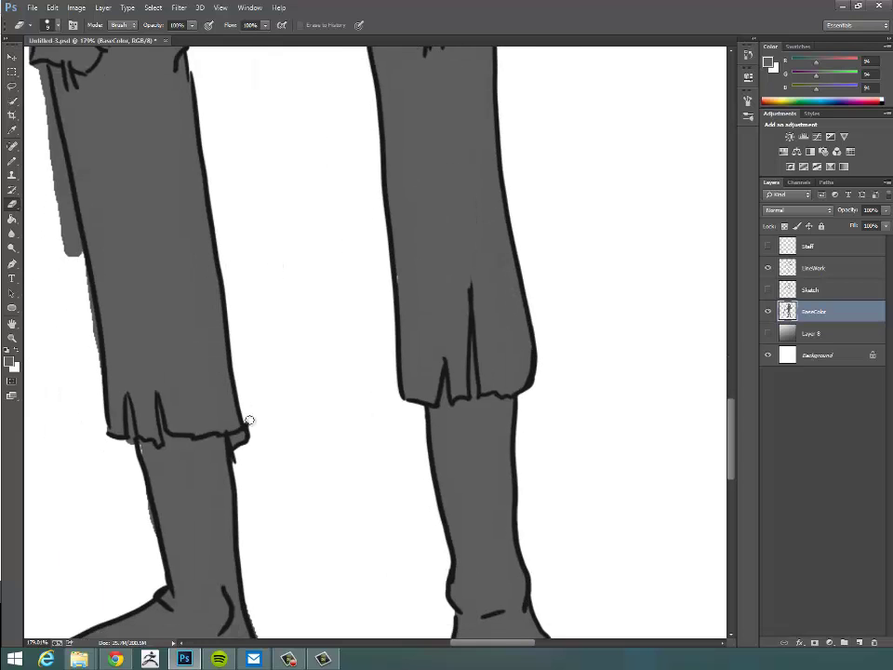
{"action": "scroll", "coordinate": [279, 456], "scroll_direction": "down", "scroll_amount": 4}
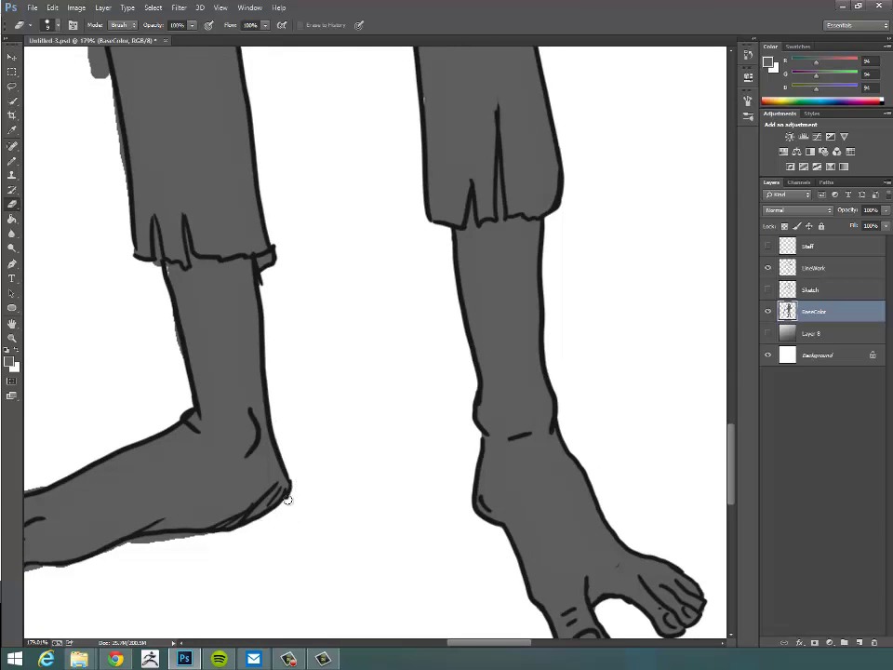
{"action": "mouse_move", "coordinate": [108, 556]}
{"action": "left_mouse_down"}
{"action": "mouse_move", "coordinate": [154, 540]}
{"action": "mouse_move", "coordinate": [200, 535]}
{"action": "mouse_move", "coordinate": [134, 544]}
{"action": "mouse_move", "coordinate": [404, 504]}
{"action": "left_mouse_up"}
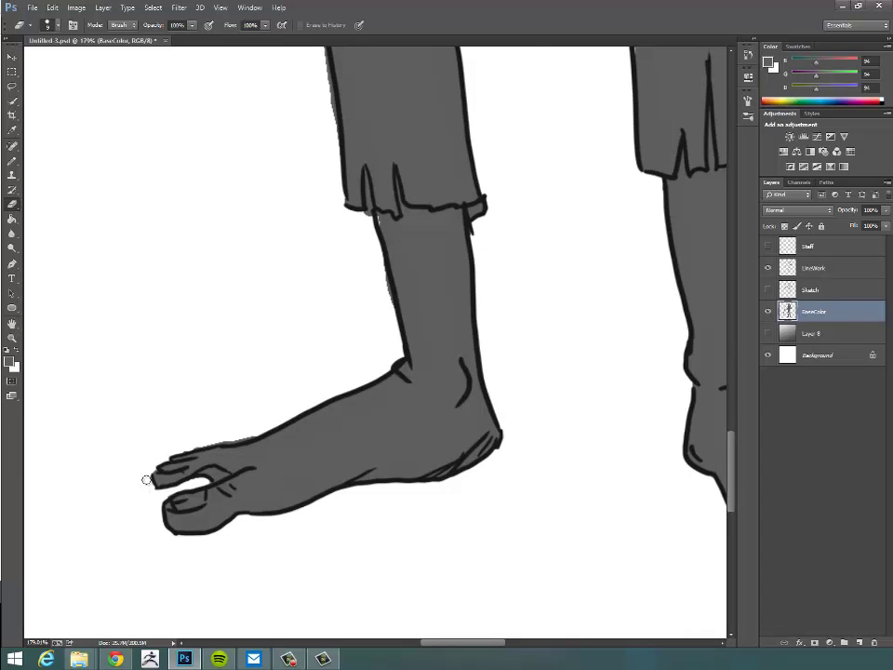
{"action": "mouse_move", "coordinate": [229, 438]}
{"action": "left_mouse_down"}
{"action": "mouse_move", "coordinate": [186, 450]}
{"action": "mouse_move", "coordinate": [279, 420]}
{"action": "left_mouse_up"}
Erase the grey spill along that leg's outer edge, from the torn hem past the knee patch and up the thigh
{"action": "scroll", "coordinate": [239, 471], "scroll_direction": "up", "scroll_amount": 5}
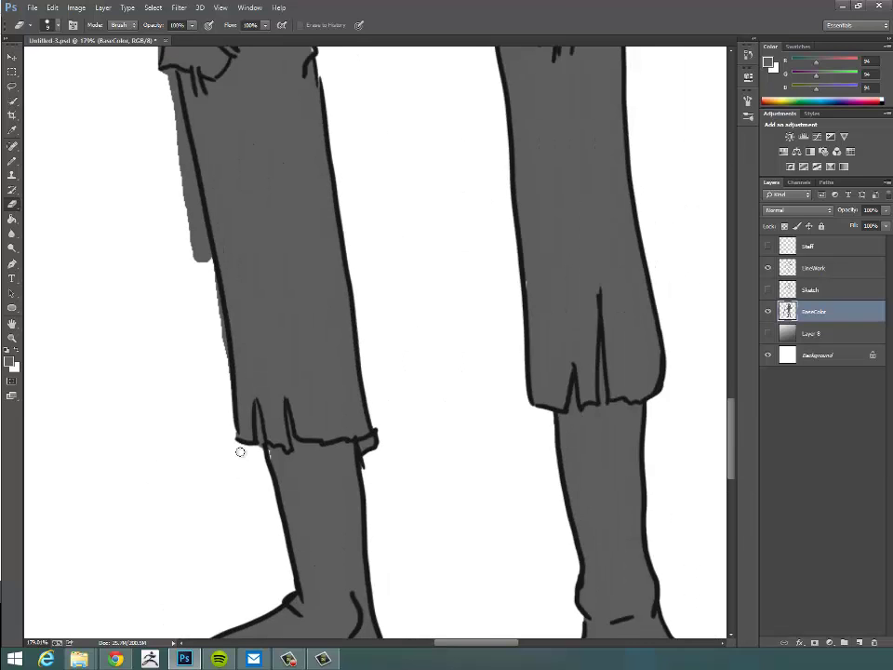
{"action": "mouse_move", "coordinate": [230, 432]}
{"action": "left_mouse_down"}
{"action": "mouse_move", "coordinate": [192, 179]}
{"action": "mouse_move", "coordinate": [204, 263]}
{"action": "mouse_move", "coordinate": [206, 216]}
{"action": "mouse_move", "coordinate": [205, 225]}
{"action": "mouse_move", "coordinate": [164, 80]}
{"action": "mouse_move", "coordinate": [184, 136]}
{"action": "mouse_move", "coordinate": [177, 92]}
{"action": "mouse_move", "coordinate": [195, 186]}
{"action": "mouse_move", "coordinate": [182, 118]}
{"action": "left_mouse_up"}
{"action": "left_click_drag", "start_coordinate": [220, 379], "coordinate": [249, 610]}
{"action": "scroll", "coordinate": [249, 610], "scroll_direction": "up", "scroll_amount": 2}
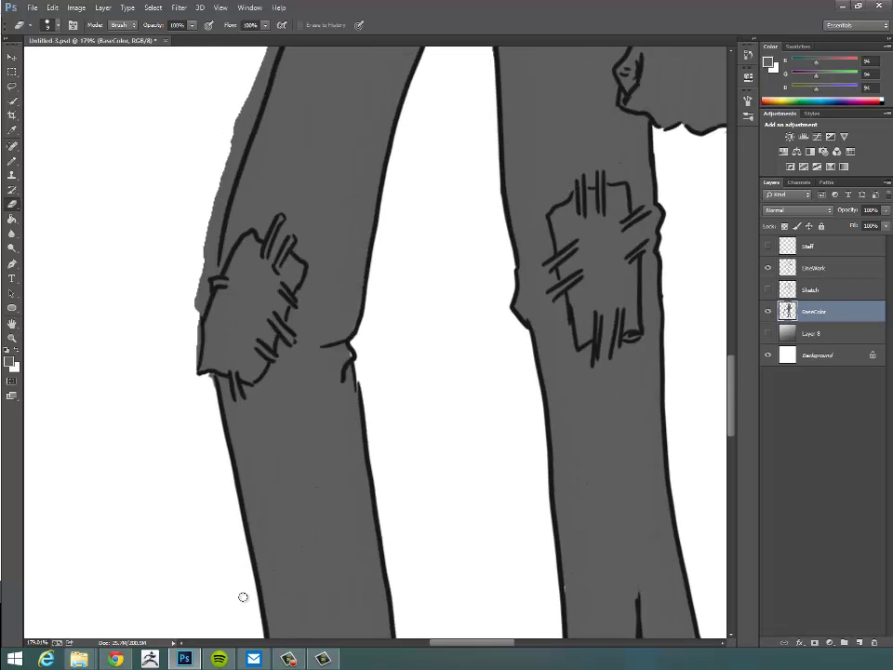
{"action": "mouse_move", "coordinate": [207, 294]}
{"action": "left_mouse_down"}
{"action": "mouse_move", "coordinate": [215, 214]}
{"action": "mouse_move", "coordinate": [205, 253]}
{"action": "mouse_move", "coordinate": [204, 190]}
{"action": "left_mouse_up"}
{"action": "mouse_move", "coordinate": [244, 150]}
{"action": "left_mouse_down"}
{"action": "mouse_move", "coordinate": [187, 386]}
{"action": "mouse_move", "coordinate": [187, 379]}
{"action": "mouse_move", "coordinate": [164, 424]}
{"action": "mouse_move", "coordinate": [190, 303]}
{"action": "mouse_move", "coordinate": [207, 292]}
{"action": "mouse_move", "coordinate": [227, 241]}
{"action": "mouse_move", "coordinate": [224, 217]}
{"action": "left_mouse_up"}
{"action": "mouse_move", "coordinate": [199, 297]}
{"action": "left_mouse_down"}
{"action": "mouse_move", "coordinate": [247, 178]}
{"action": "mouse_move", "coordinate": [234, 200]}
{"action": "mouse_move", "coordinate": [197, 466]}
{"action": "left_mouse_up"}
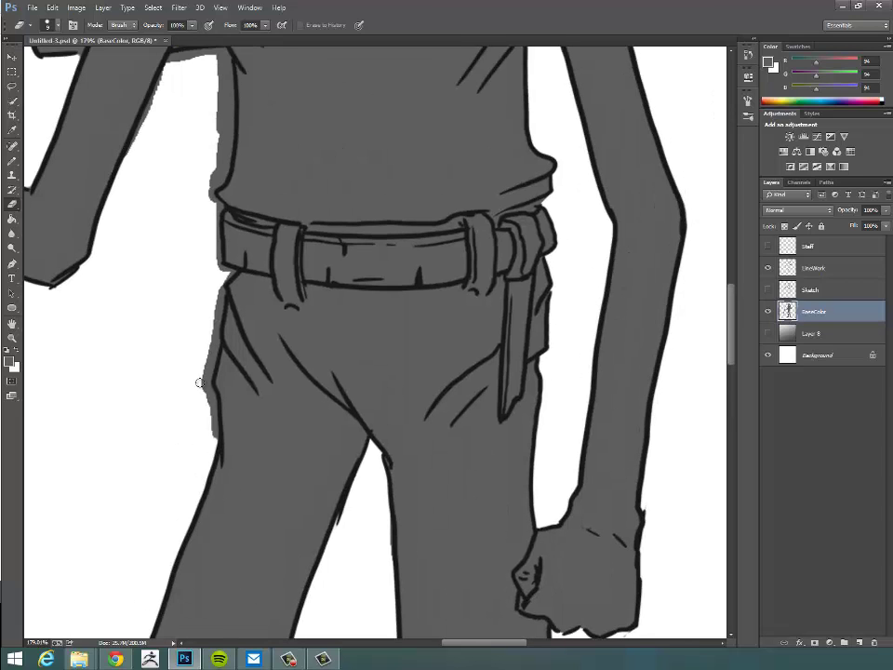
Erase the grey overhang along the hip, belt end and shirt side, and in the gap beneath the staff-holding arm
{"action": "mouse_move", "coordinate": [210, 386]}
{"action": "left_mouse_down"}
{"action": "mouse_move", "coordinate": [213, 291]}
{"action": "mouse_move", "coordinate": [224, 277]}
{"action": "mouse_move", "coordinate": [221, 298]}
{"action": "mouse_move", "coordinate": [231, 273]}
{"action": "mouse_move", "coordinate": [216, 265]}
{"action": "mouse_move", "coordinate": [219, 203]}
{"action": "mouse_move", "coordinate": [204, 196]}
{"action": "mouse_move", "coordinate": [214, 207]}
{"action": "mouse_move", "coordinate": [230, 87]}
{"action": "left_mouse_up"}
{"action": "scroll", "coordinate": [228, 130], "scroll_direction": "up", "scroll_amount": 3}
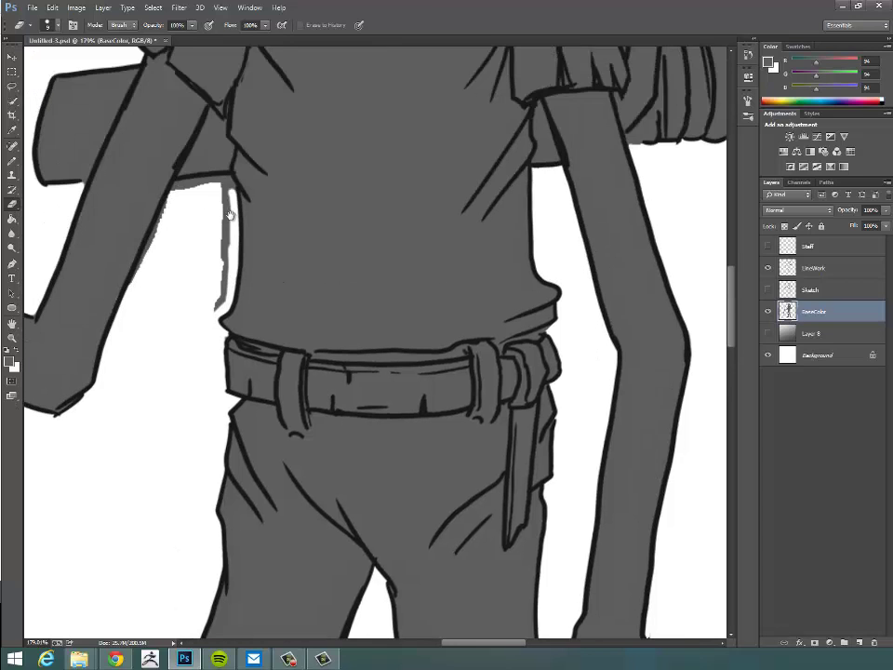
{"action": "mouse_move", "coordinate": [229, 178]}
{"action": "left_mouse_down"}
{"action": "mouse_move", "coordinate": [155, 225]}
{"action": "mouse_move", "coordinate": [131, 285]}
{"action": "mouse_move", "coordinate": [187, 188]}
{"action": "mouse_move", "coordinate": [228, 184]}
{"action": "mouse_move", "coordinate": [221, 190]}
{"action": "left_mouse_up"}
{"action": "mouse_move", "coordinate": [226, 233]}
{"action": "left_mouse_down"}
{"action": "mouse_move", "coordinate": [223, 196]}
{"action": "mouse_move", "coordinate": [220, 295]}
{"action": "left_mouse_up"}
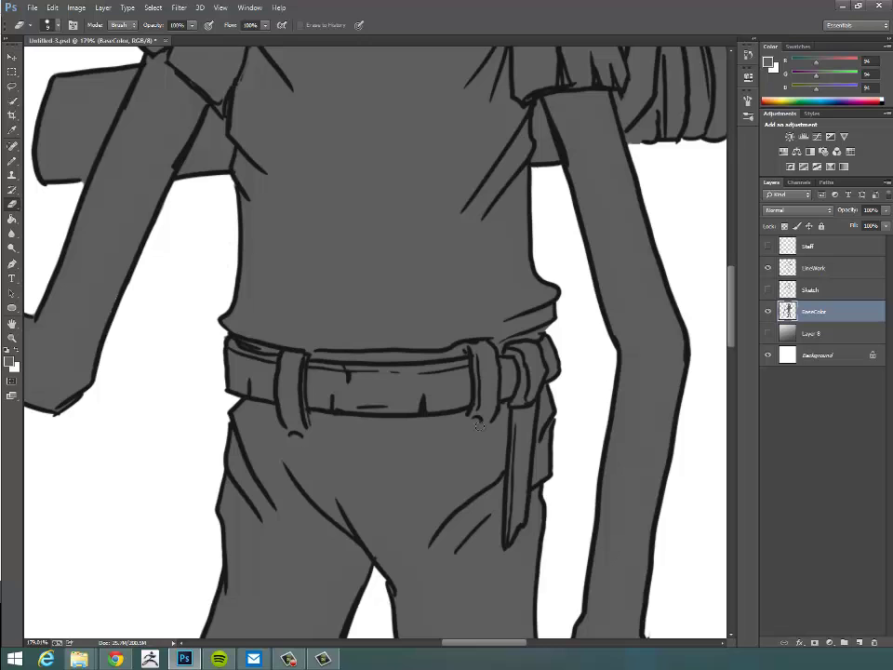
Check the whole silhouette by toggling the visibility of the LineWork and Sketch layers
{"action": "left_click_drag", "start_coordinate": [495, 452], "coordinate": [439, 448]}
{"action": "mouse_move", "coordinate": [545, 575]}
{"action": "left_mouse_down"}
{"action": "mouse_move", "coordinate": [536, 394]}
{"action": "mouse_move", "coordinate": [554, 407]}
{"action": "mouse_move", "coordinate": [552, 391]}
{"action": "mouse_move", "coordinate": [558, 409]}
{"action": "mouse_move", "coordinate": [537, 437]}
{"action": "left_mouse_up"}
{"action": "key", "text": "e"}
{"action": "left_click", "coordinate": [769, 269]}
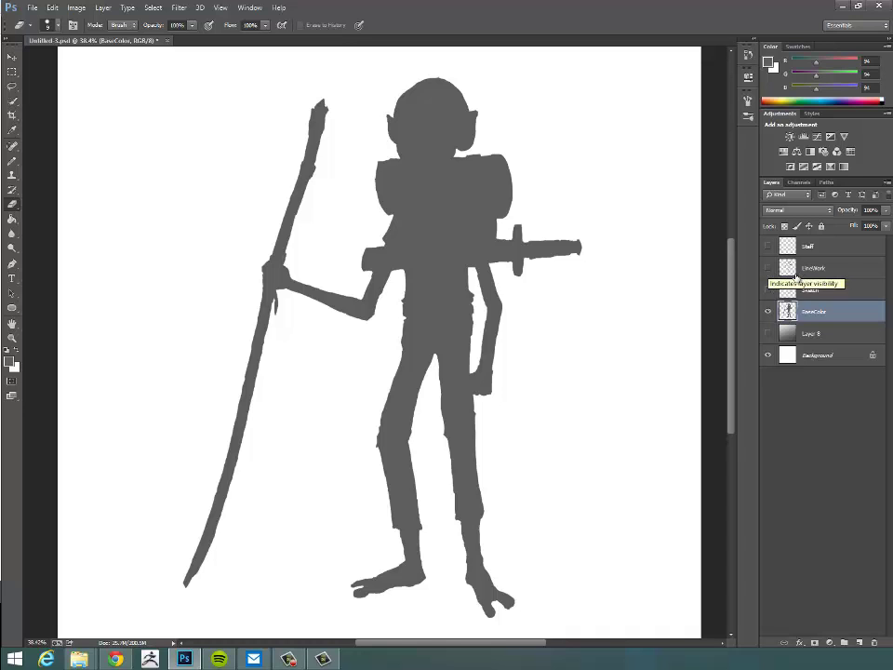
{"action": "left_click", "coordinate": [769, 268]}
{"action": "left_click", "coordinate": [768, 290]}
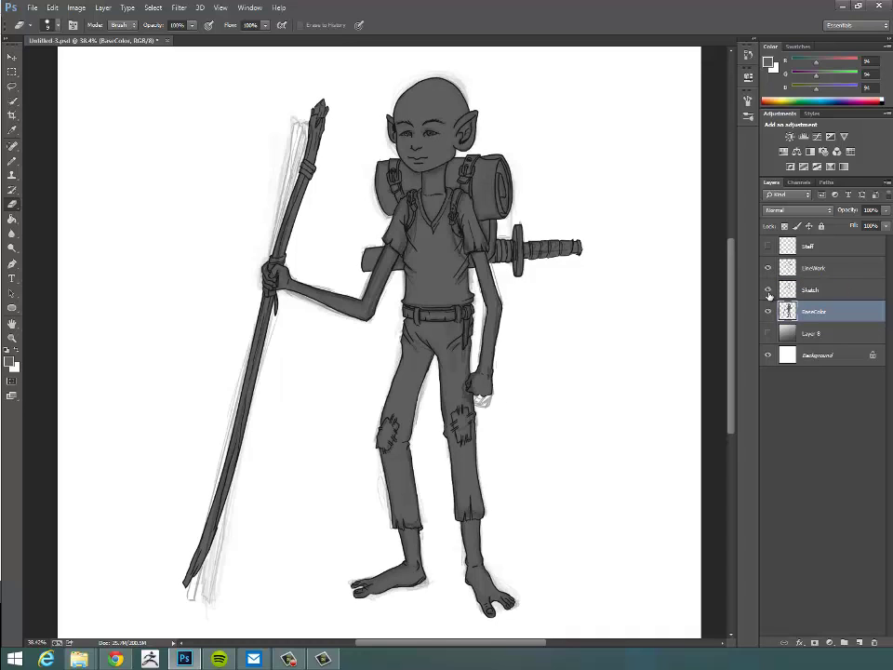
{"action": "left_click", "coordinate": [768, 292]}
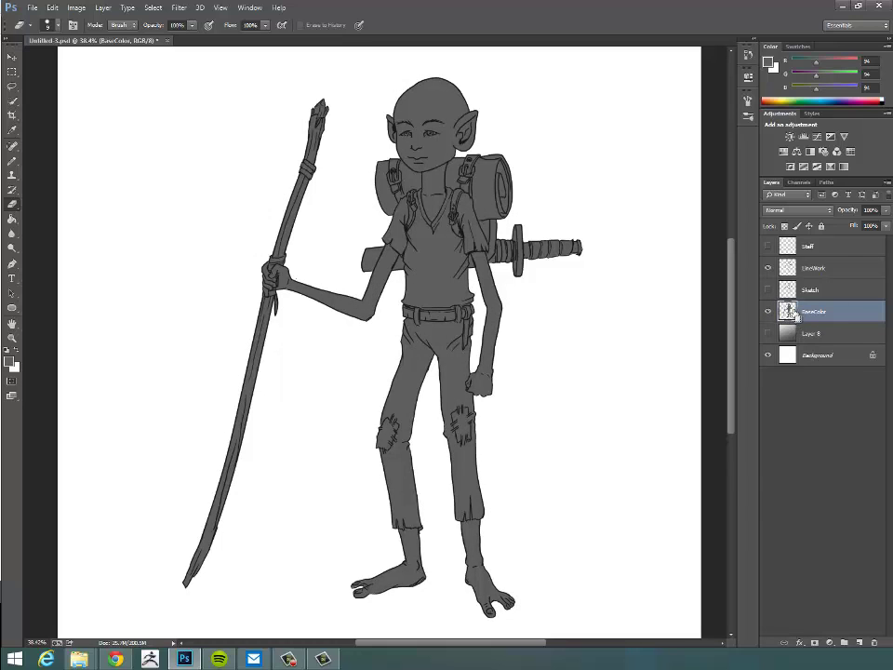
Add a new layer above BaseColor and load the BaseColor silhouette as a selection
{"action": "left_click", "coordinate": [787, 311], "text": "ctrl"}
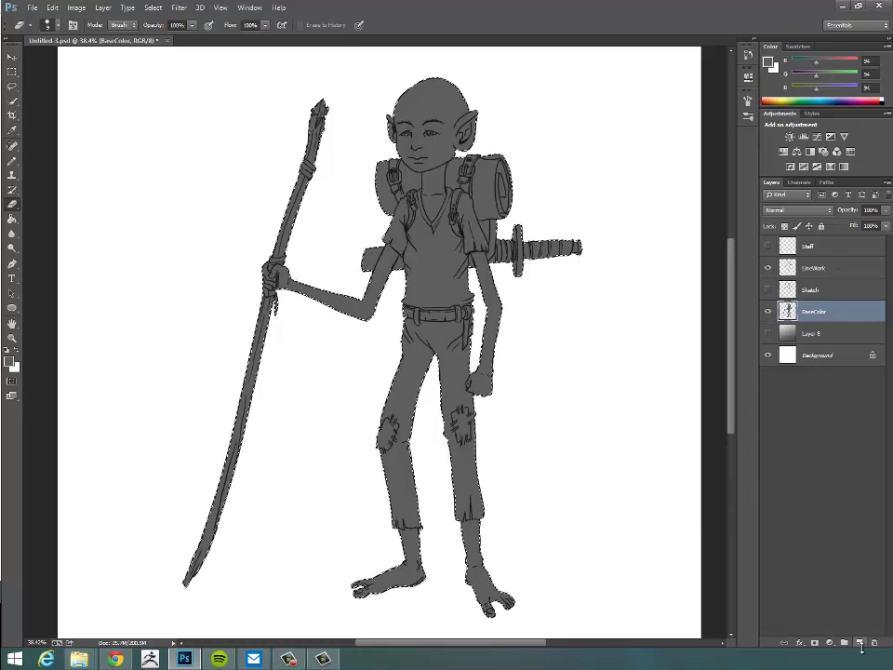
{"action": "key", "text": "ctrl+d"}
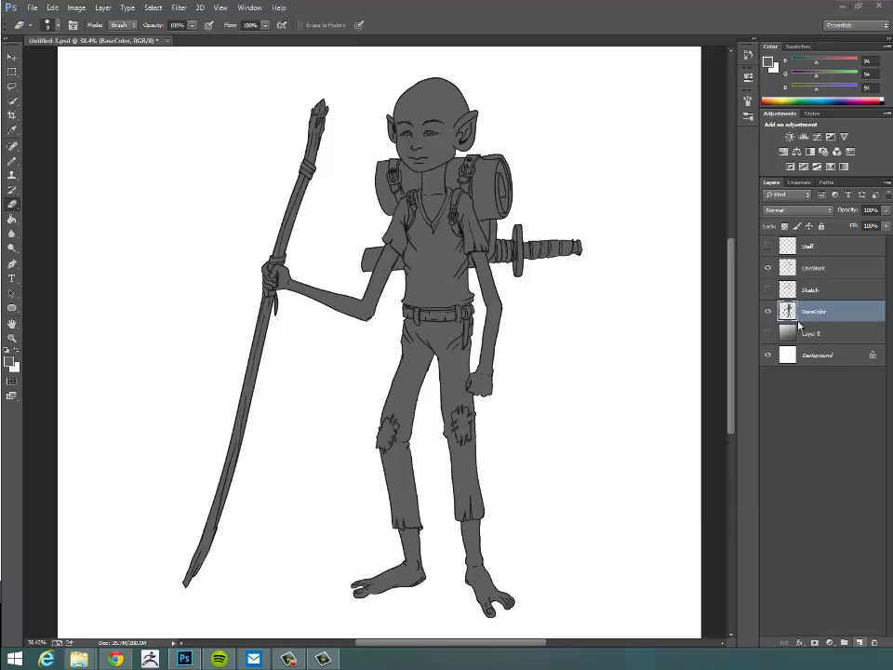
{"action": "left_click", "coordinate": [861, 643]}
{"action": "left_click", "coordinate": [787, 334], "text": "ctrl"}
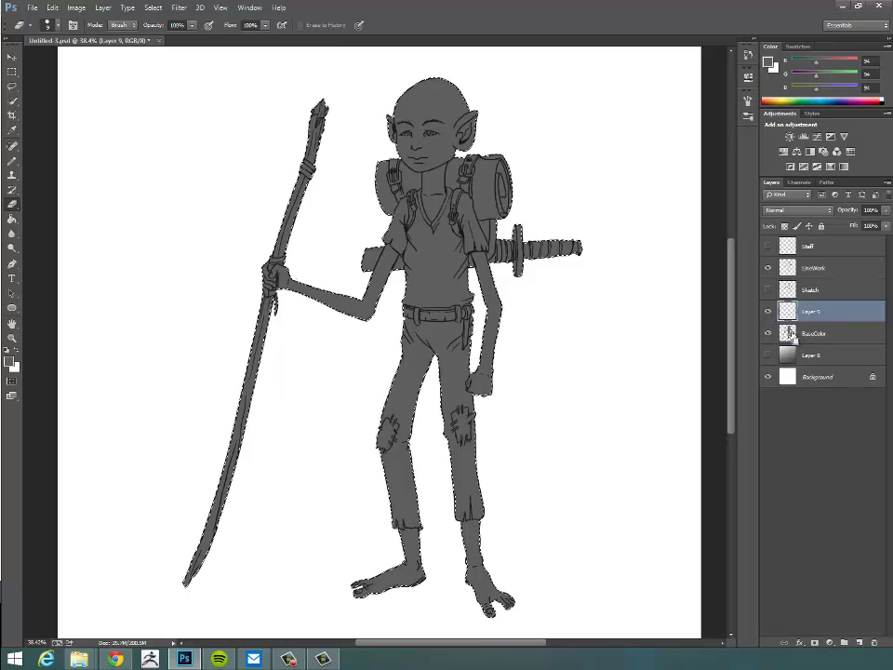
Set the foreground color to red (RGB 184, 61, 61) for the Pencil tool
{"action": "left_click", "coordinate": [13, 161]}
{"action": "left_click", "coordinate": [9, 361]}
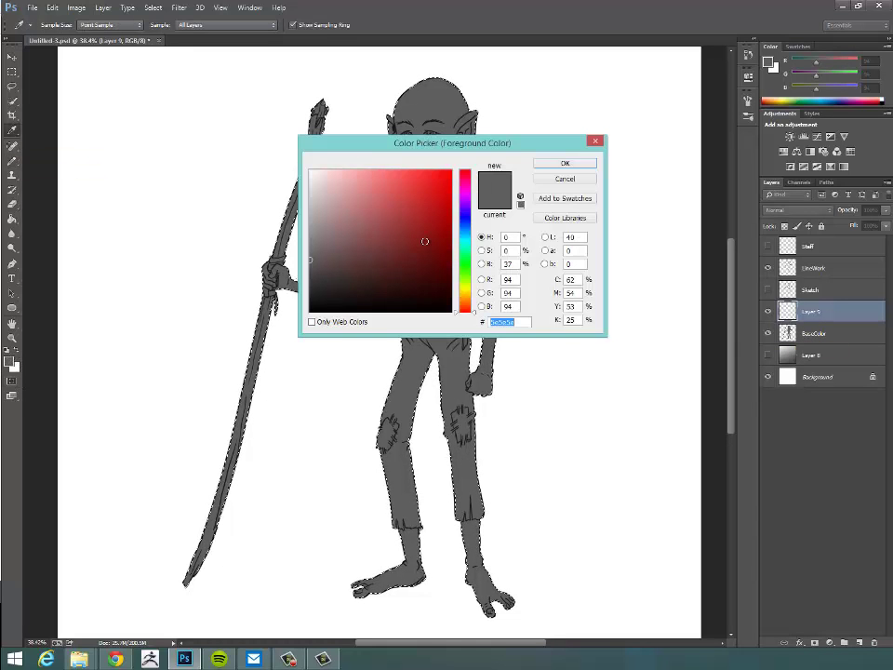
{"action": "left_click", "coordinate": [403, 207]}
{"action": "left_click", "coordinate": [565, 163]}
{"action": "key", "text": "b"}
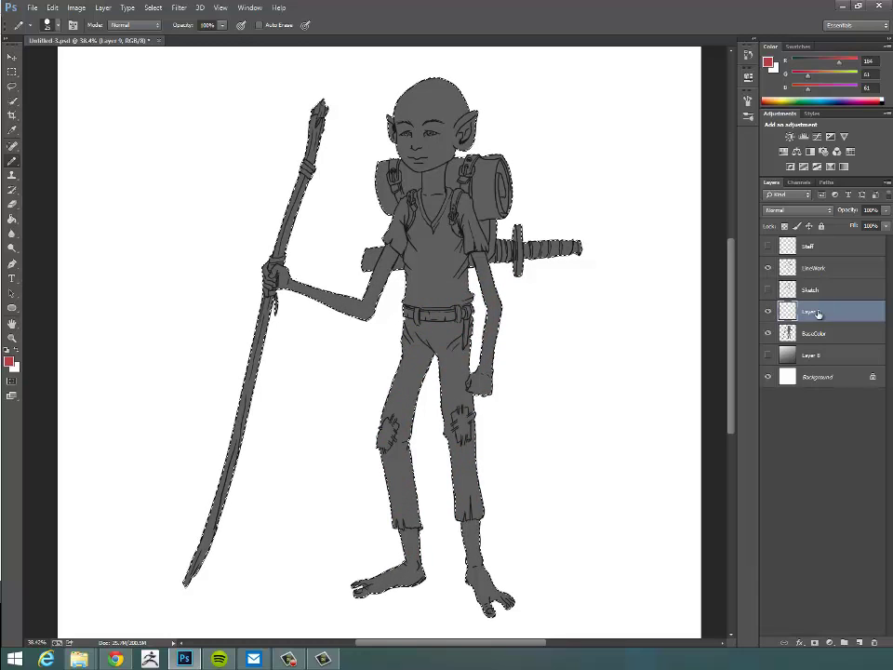
Hide Layer 9, move the Sketch layer directly above BaseColor, make it visible and clear the selection
{"action": "key", "text": "ctrl+comma"}
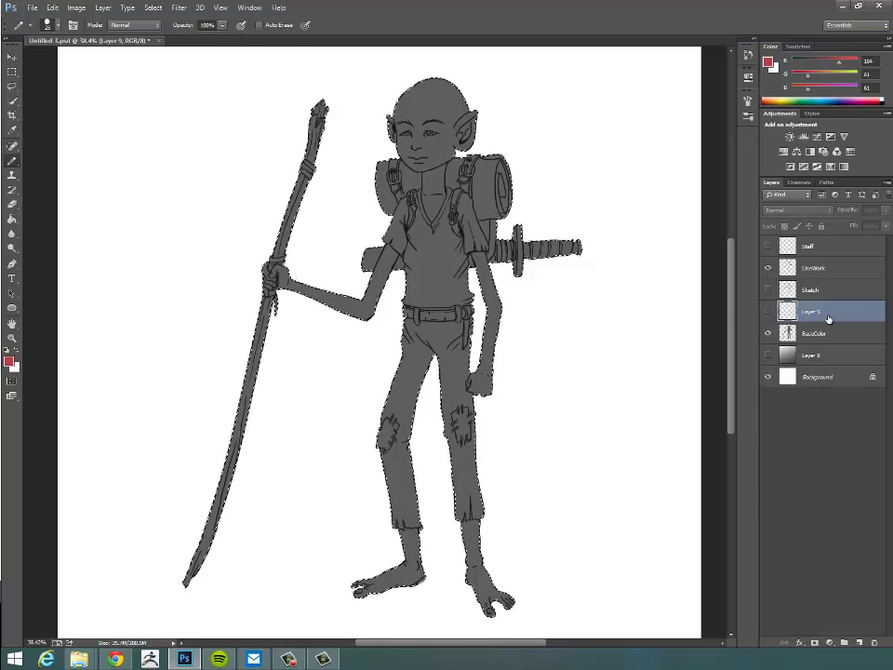
{"action": "left_click_drag", "start_coordinate": [820, 299], "coordinate": [809, 321]}
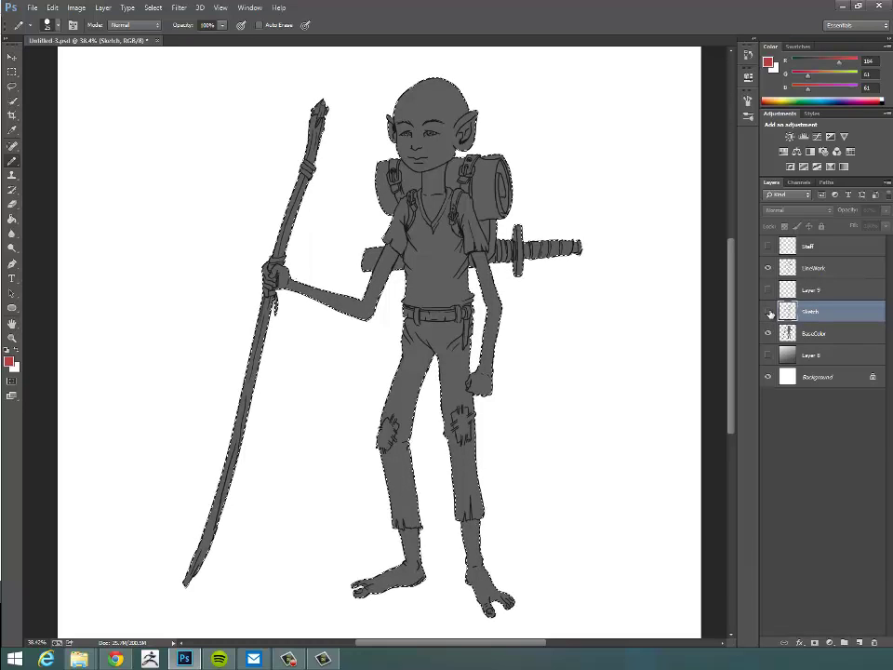
{"action": "left_click", "coordinate": [767, 310]}
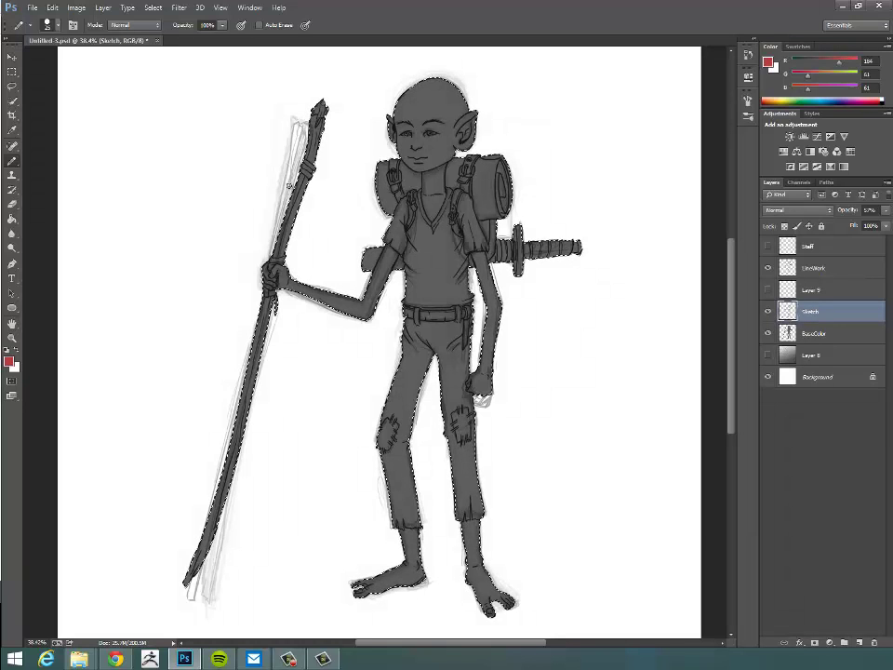
{"action": "key", "text": "ctrl+d"}
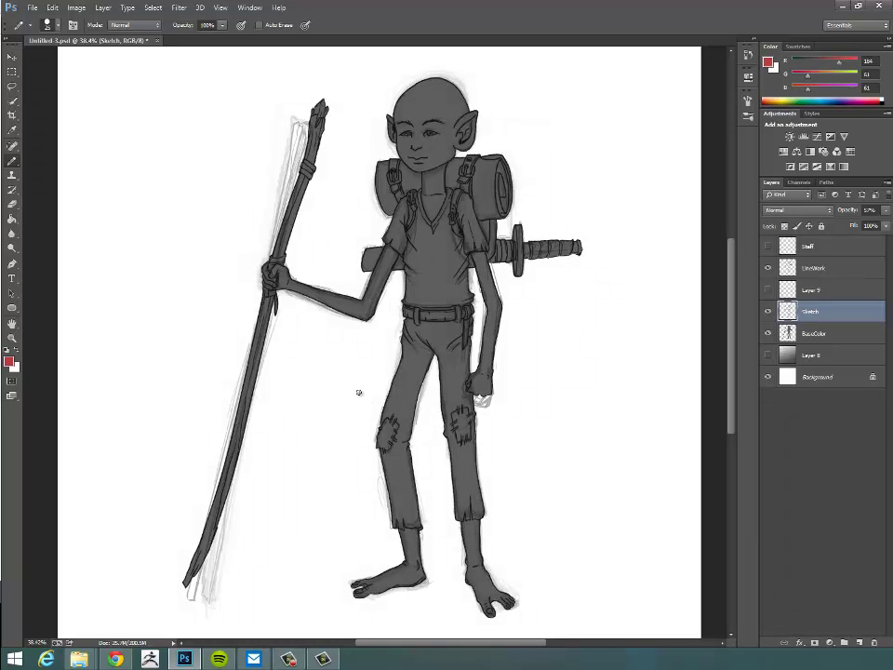
Clip the Sketch layer to BaseColor, then release the clipping mask
{"action": "left_click", "coordinate": [809, 323], "text": "alt"}
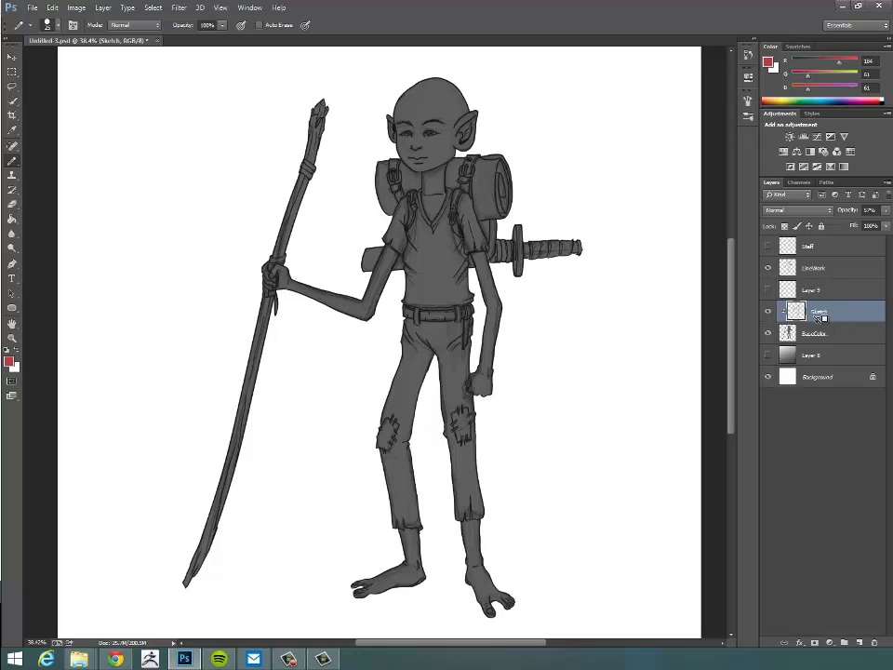
{"action": "left_click_drag", "start_coordinate": [820, 316], "coordinate": [819, 319]}
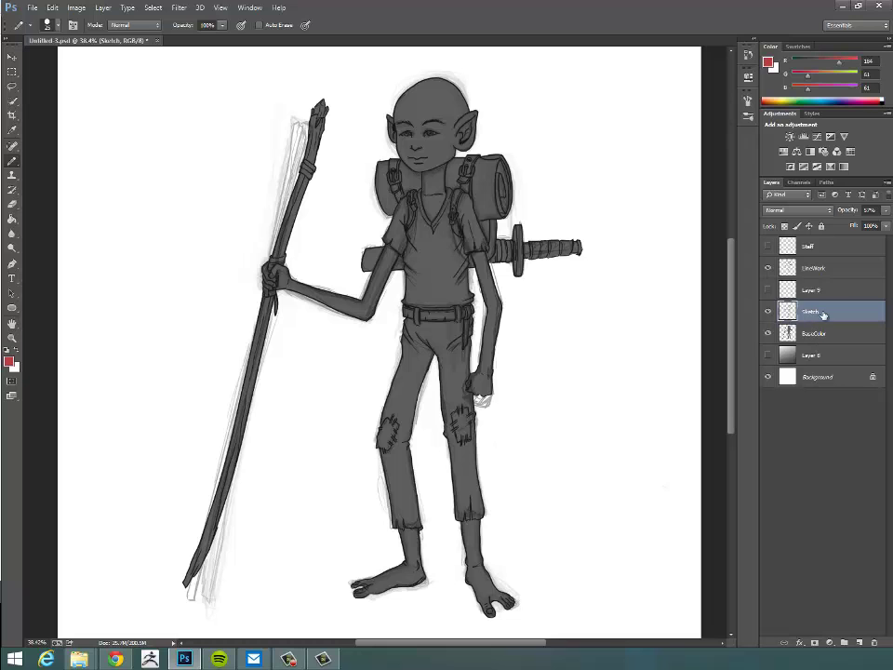
Delete the Sketch lines outside the BaseColor silhouette using an inverted selection, deselect, and move Sketch back above Layer 9
{"action": "left_click", "coordinate": [789, 335], "text": "ctrl"}
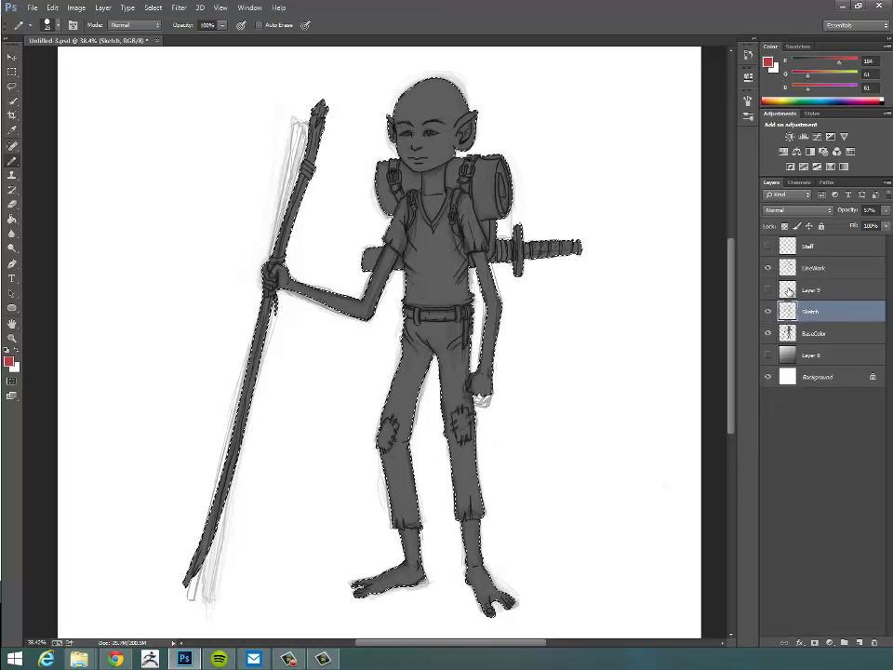
{"action": "left_click", "coordinate": [152, 9]}
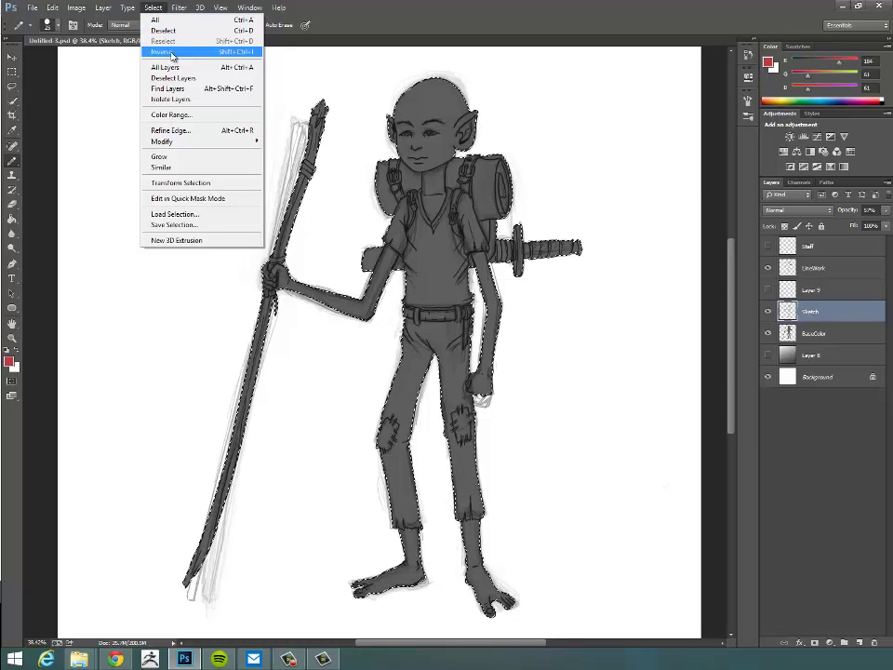
{"action": "left_click", "coordinate": [171, 52]}
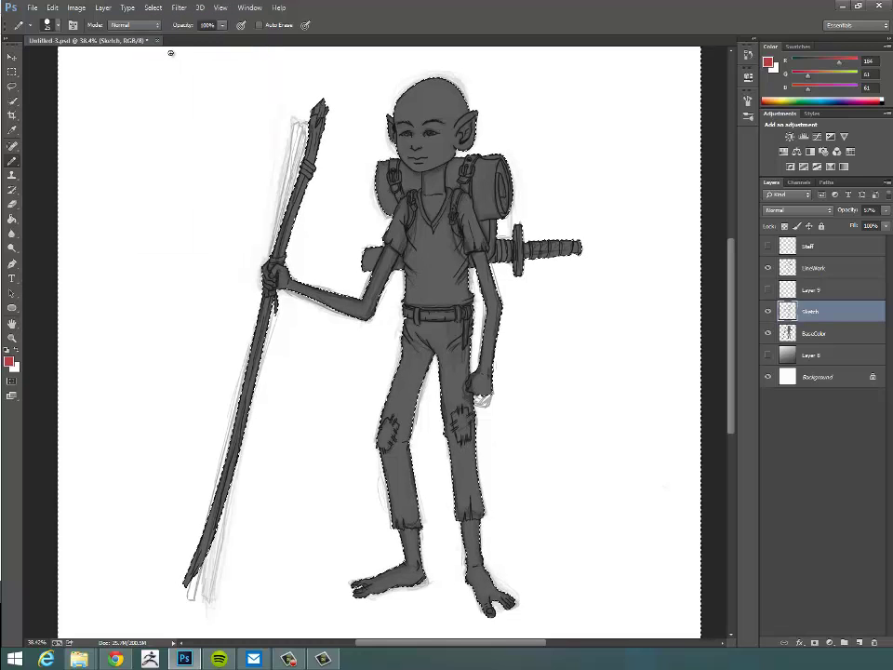
{"action": "key", "text": "Delete"}
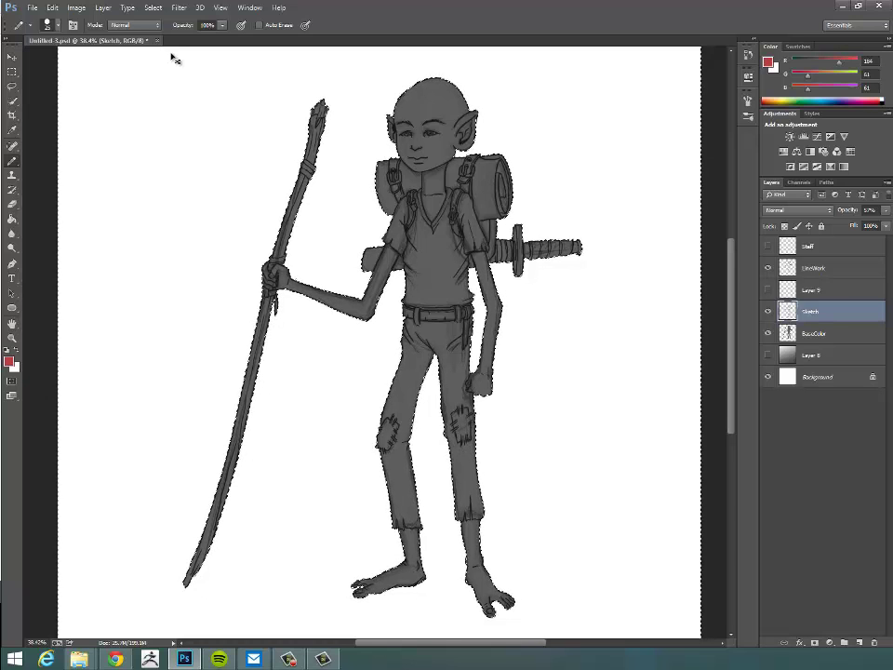
{"action": "key", "text": "ctrl+d"}
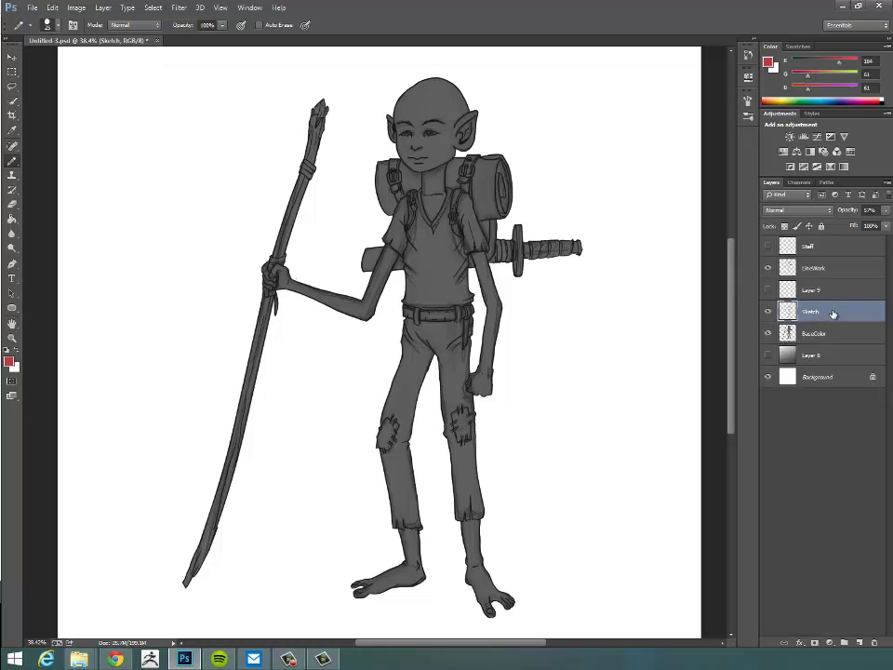
{"action": "mouse_move", "coordinate": [832, 314]}
{"action": "left_mouse_down"}
{"action": "mouse_move", "coordinate": [833, 281]}
{"action": "mouse_move", "coordinate": [823, 288]}
{"action": "left_mouse_up"}
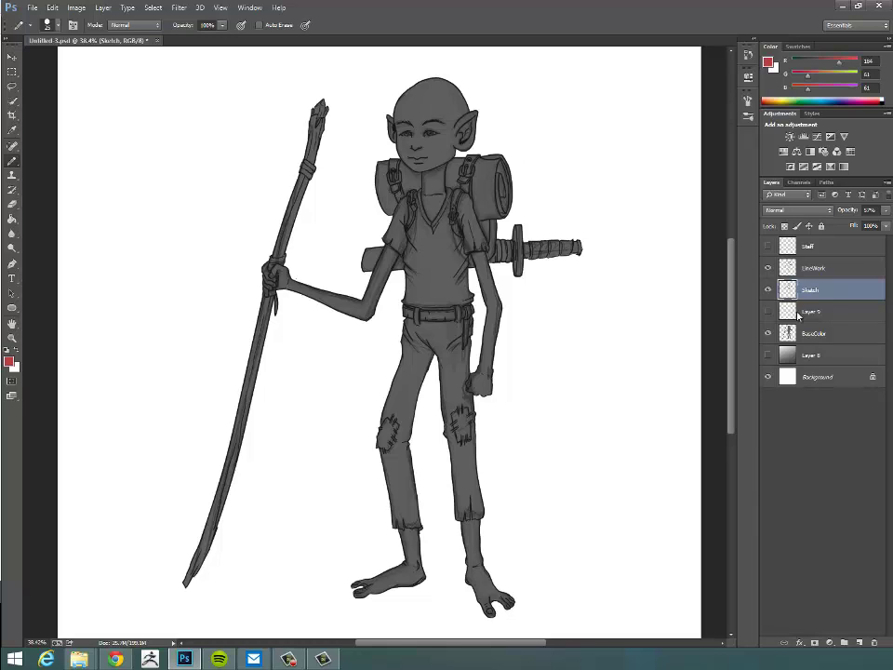
{"action": "left_click", "coordinate": [288, 658]}
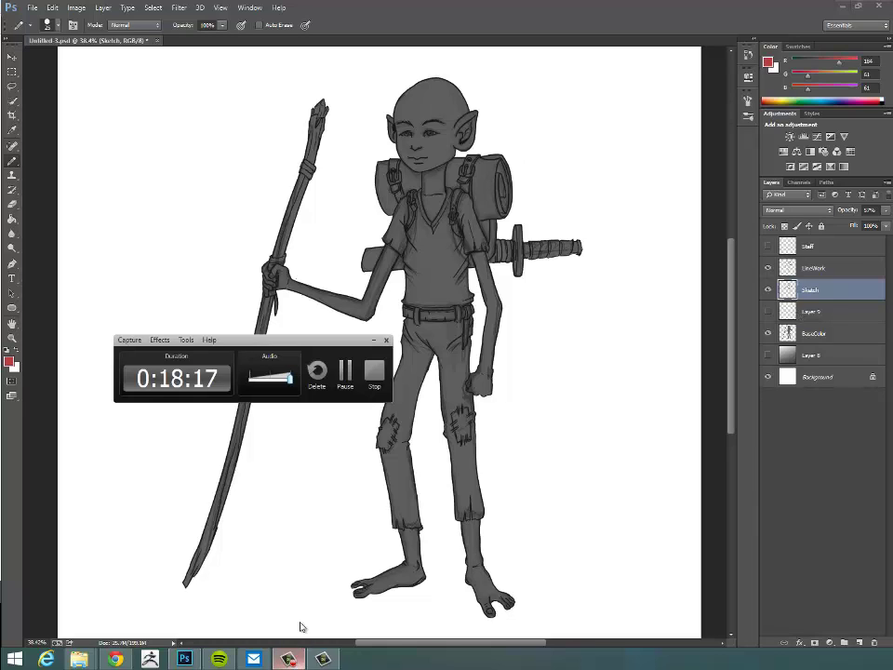
{"action": "left_click", "coordinate": [346, 371]}
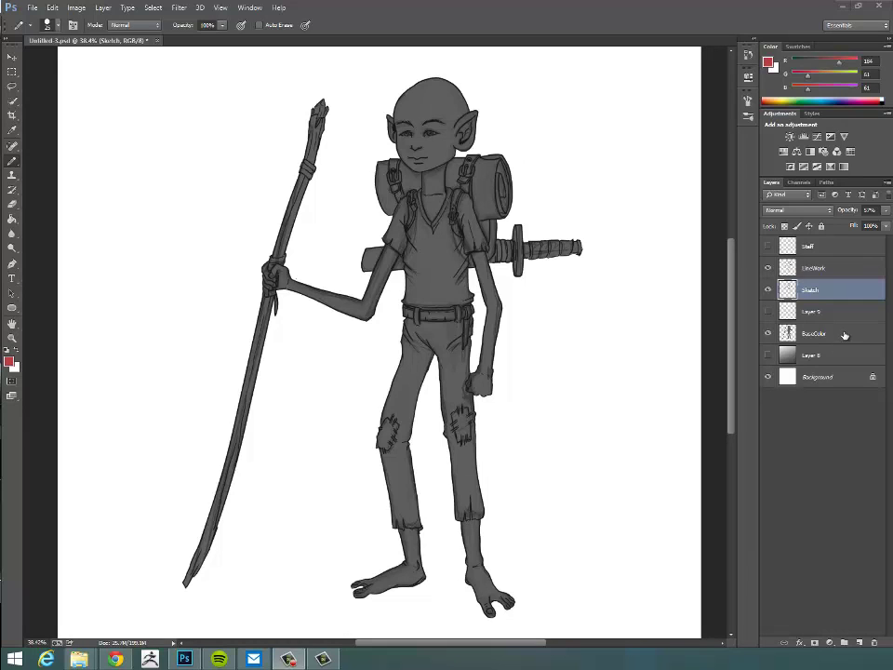
Lighten the BaseColor layer with a Hue/Saturation adjustment, setting Lightness to about +58
{"action": "left_click", "coordinate": [835, 336]}
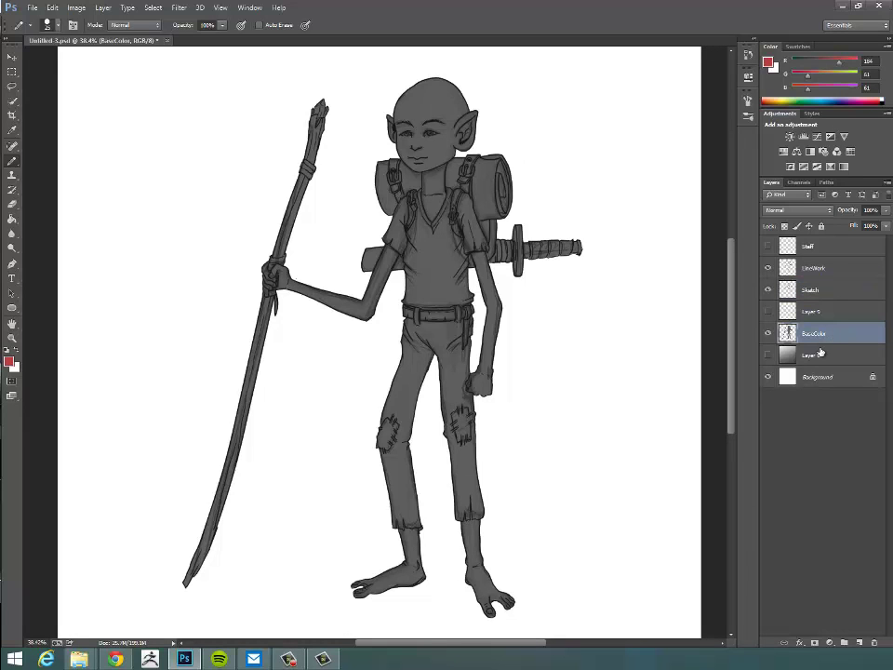
{"action": "key", "text": "i"}
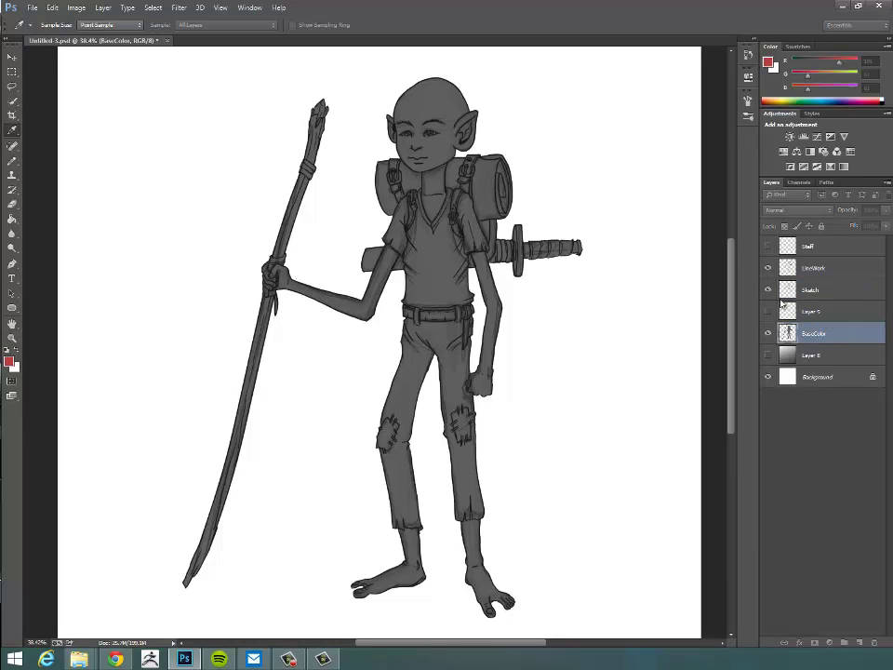
{"action": "key", "text": "ctrl+u"}
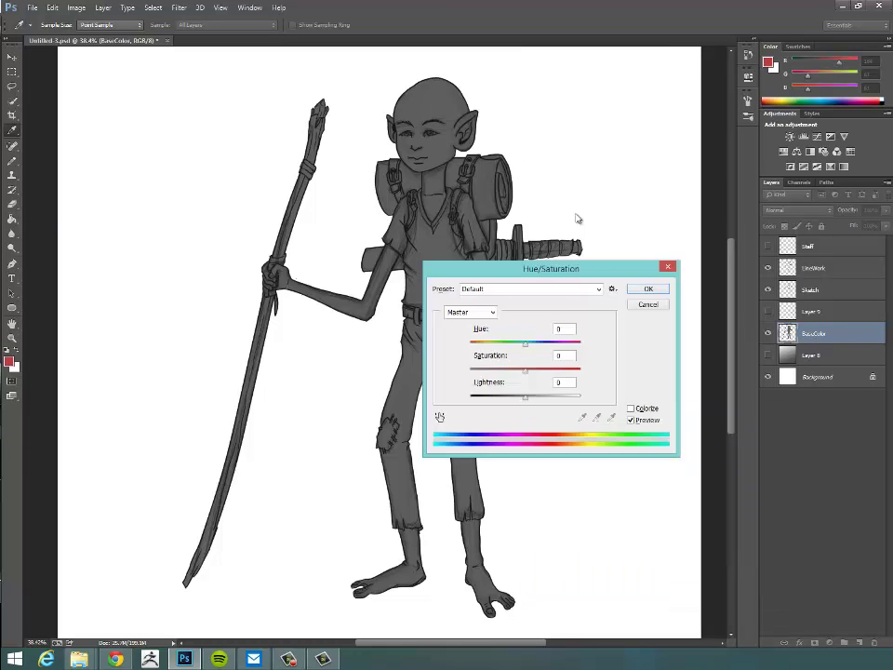
{"action": "left_click_drag", "start_coordinate": [523, 342], "coordinate": [554, 340]}
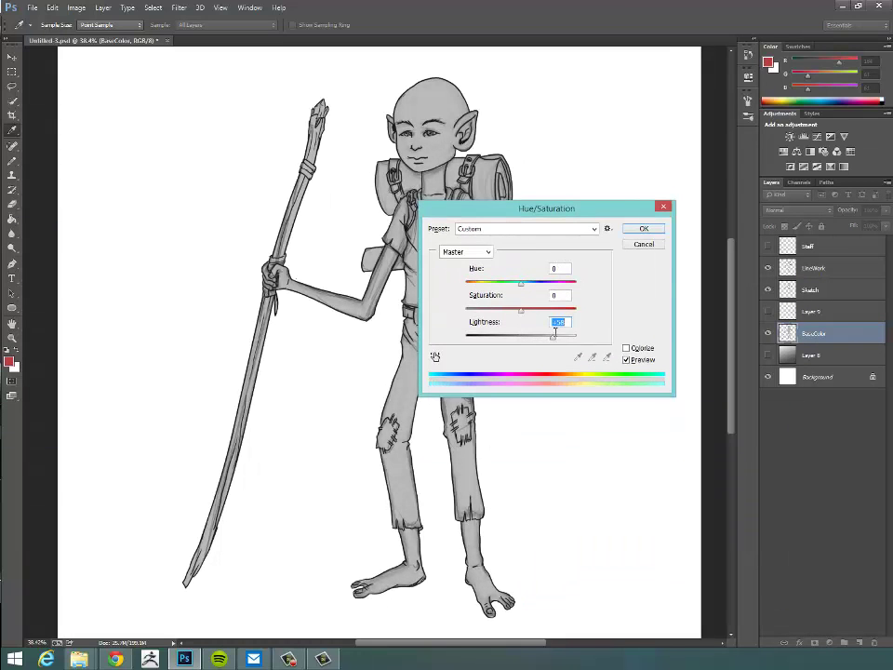
{"action": "left_click", "coordinate": [642, 227]}
Set the foreground color to dark grey 2c2c2c
{"action": "key", "text": "b"}
{"action": "left_click", "coordinate": [10, 361]}
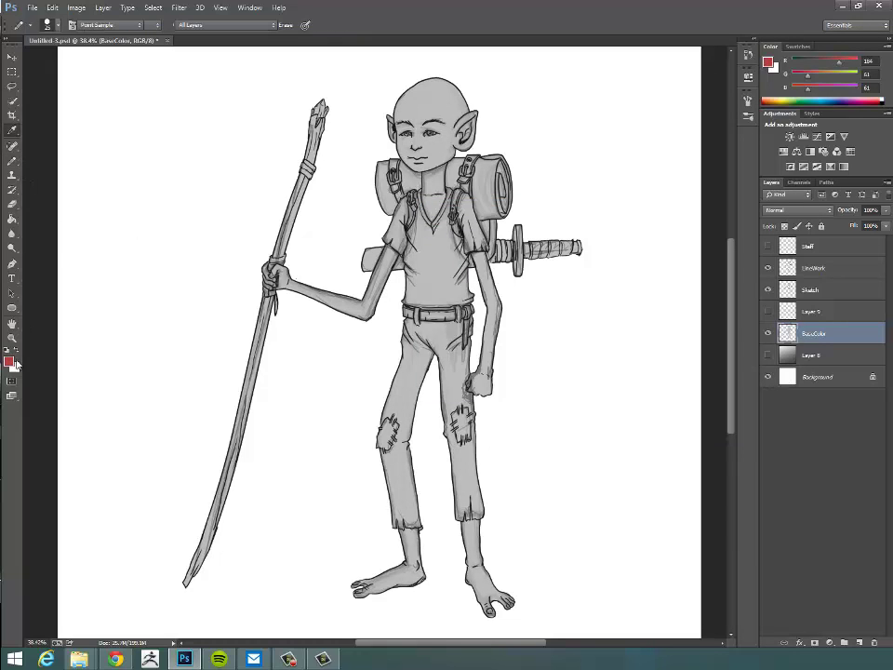
{"action": "left_click_drag", "start_coordinate": [327, 261], "coordinate": [308, 291]}
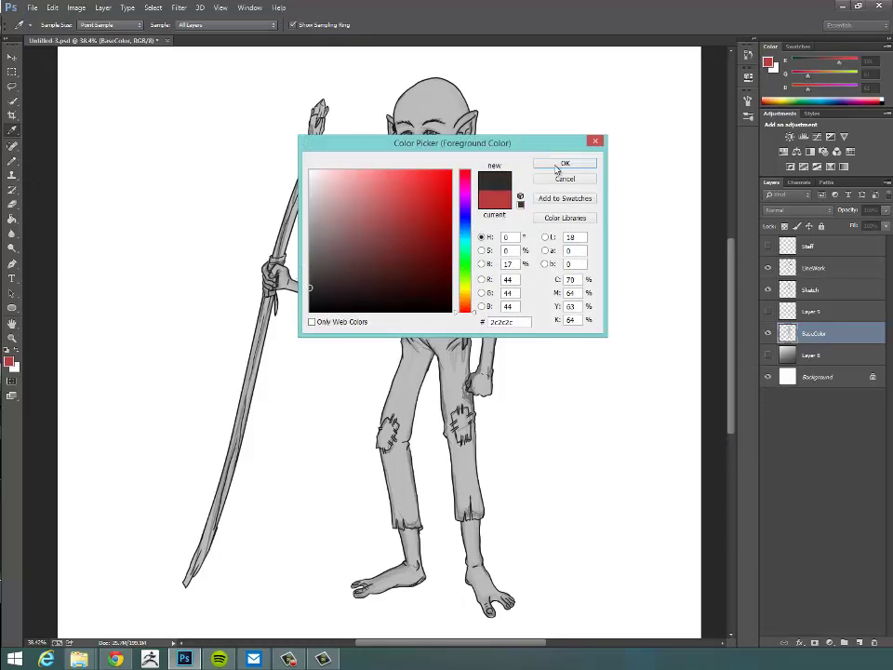
{"action": "left_click", "coordinate": [564, 164]}
Paint the knife hanging from the belt with a size 10 Pencil in grey (RGB 90, 90, 90)
{"action": "left_click_drag", "start_coordinate": [477, 356], "coordinate": [515, 354]}
{"action": "mouse_move", "coordinate": [471, 290]}
{"action": "left_mouse_down"}
{"action": "mouse_move", "coordinate": [471, 441]}
{"action": "mouse_move", "coordinate": [492, 441]}
{"action": "mouse_move", "coordinate": [446, 465]}
{"action": "mouse_move", "coordinate": [445, 493]}
{"action": "mouse_move", "coordinate": [443, 485]}
{"action": "left_mouse_up"}
{"action": "key", "text": "bracketleft"}
{"action": "key", "text": "bracketleft"}
{"action": "key", "text": "bracketleft"}
{"action": "key", "text": "bracketleft"}
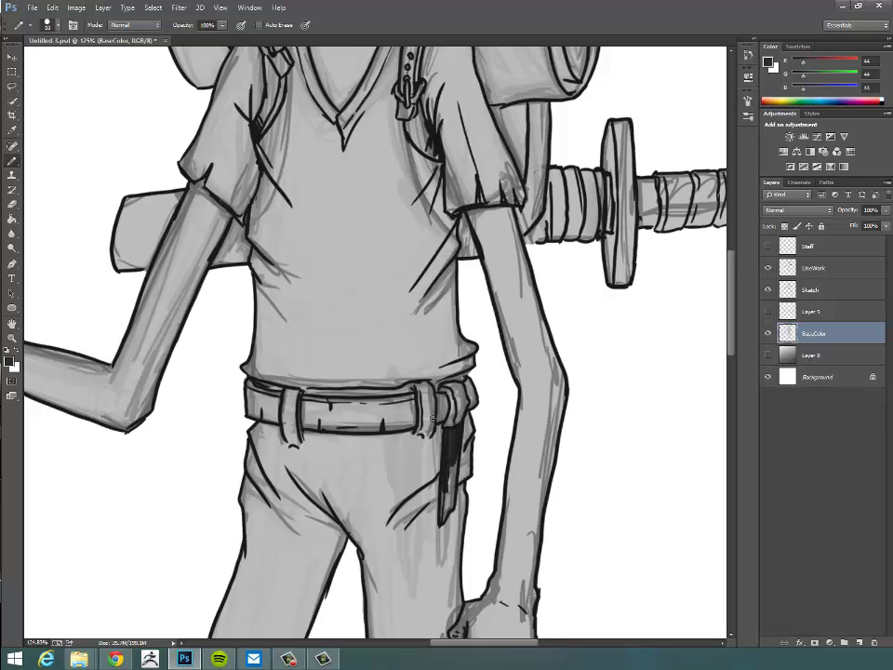
{"action": "left_click", "coordinate": [10, 361]}
{"action": "left_click", "coordinate": [311, 264]}
{"action": "left_click", "coordinate": [567, 163]}
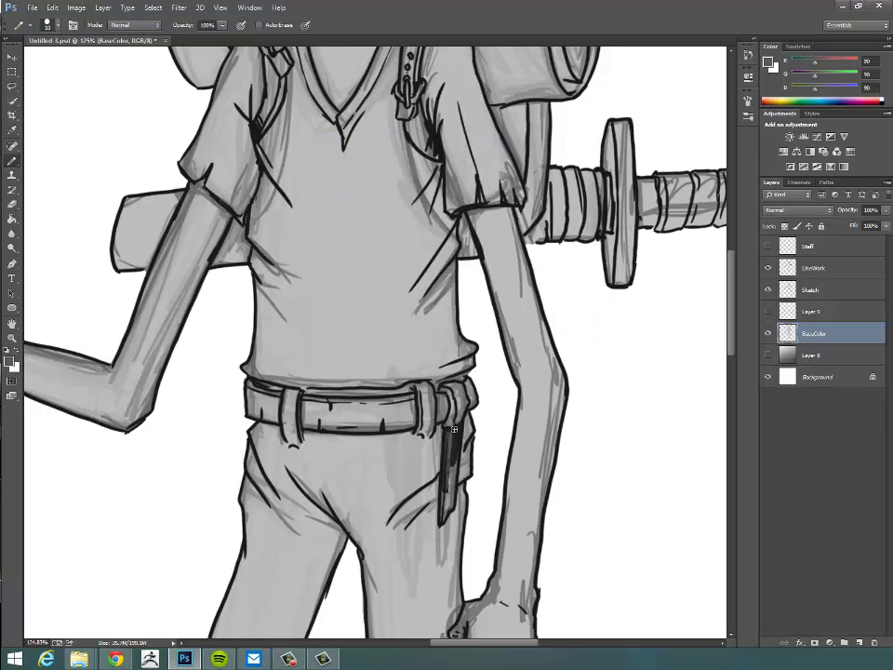
{"action": "left_click_drag", "start_coordinate": [455, 433], "coordinate": [450, 500]}
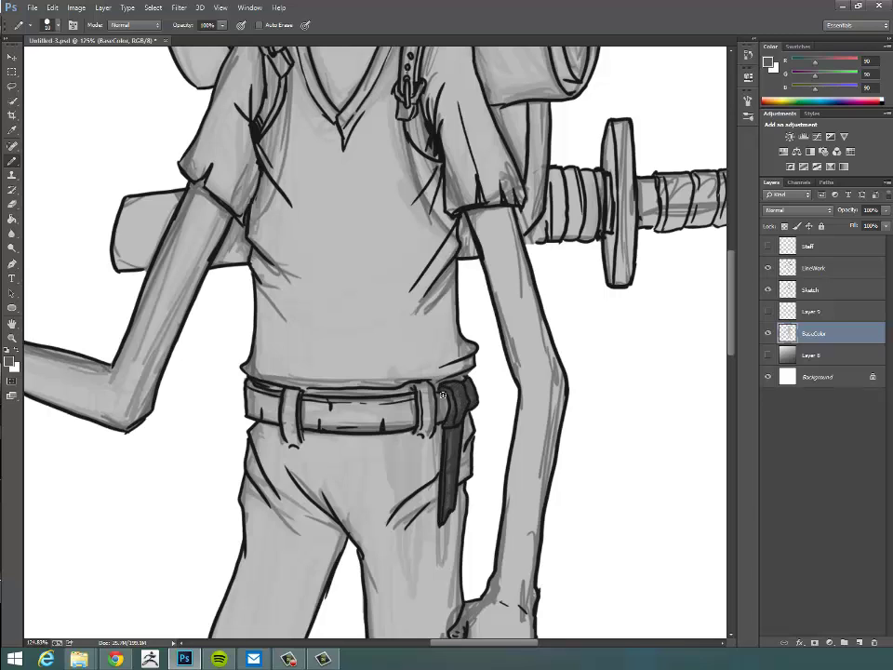
Outline the belt's inner edges in the same dark grey and fill its sections between the belt loops
{"action": "mouse_move", "coordinate": [437, 370]}
{"action": "left_mouse_down"}
{"action": "mouse_move", "coordinate": [516, 383]}
{"action": "mouse_move", "coordinate": [490, 430]}
{"action": "mouse_move", "coordinate": [395, 518]}
{"action": "mouse_move", "coordinate": [372, 511]}
{"action": "left_mouse_up"}
{"action": "key", "text": "r"}
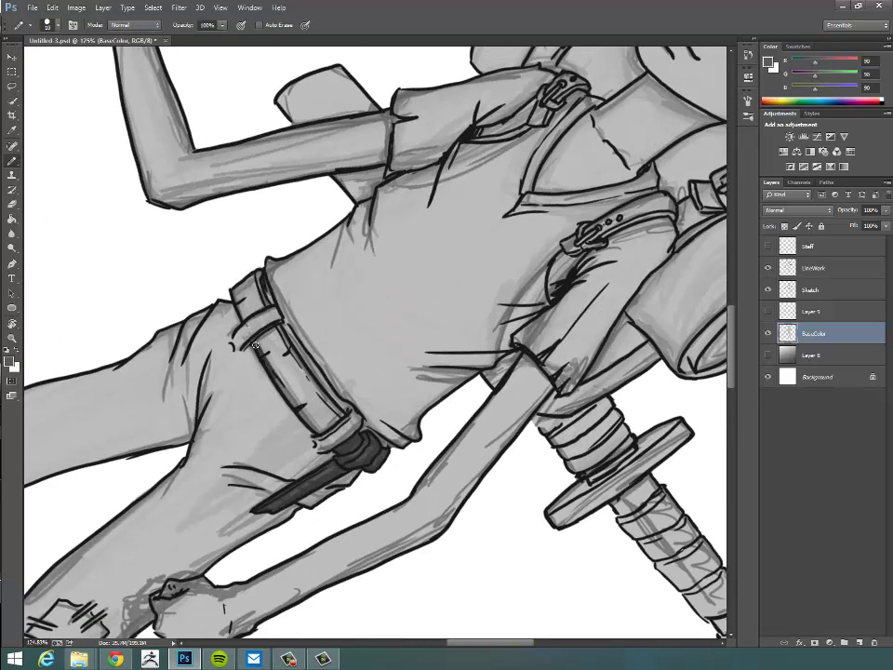
{"action": "mouse_move", "coordinate": [280, 333]}
{"action": "left_mouse_down"}
{"action": "mouse_move", "coordinate": [342, 415]}
{"action": "mouse_move", "coordinate": [335, 409]}
{"action": "mouse_move", "coordinate": [315, 430]}
{"action": "mouse_move", "coordinate": [264, 342]}
{"action": "left_mouse_up"}
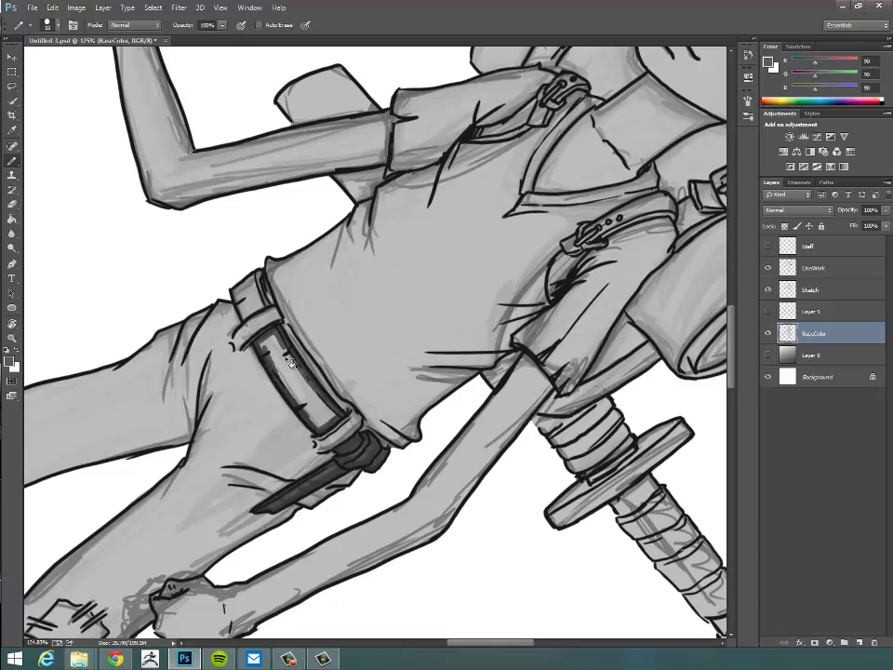
{"action": "key", "text": "g"}
{"action": "left_click", "coordinate": [292, 356]}
{"action": "key", "text": "b"}
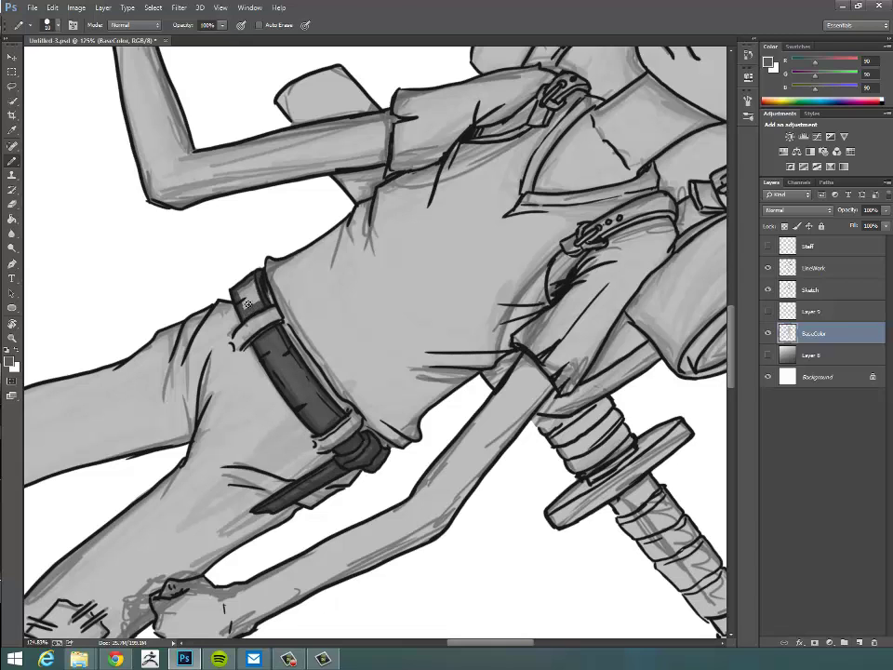
{"action": "key", "text": "g"}
{"action": "left_click", "coordinate": [247, 303]}
Load the BaseColor silhouette as a selection and color the wrapped scabbard section beside the sword guard and behind the arm dark grey
{"action": "left_click_drag", "start_coordinate": [403, 517], "coordinate": [505, 441]}
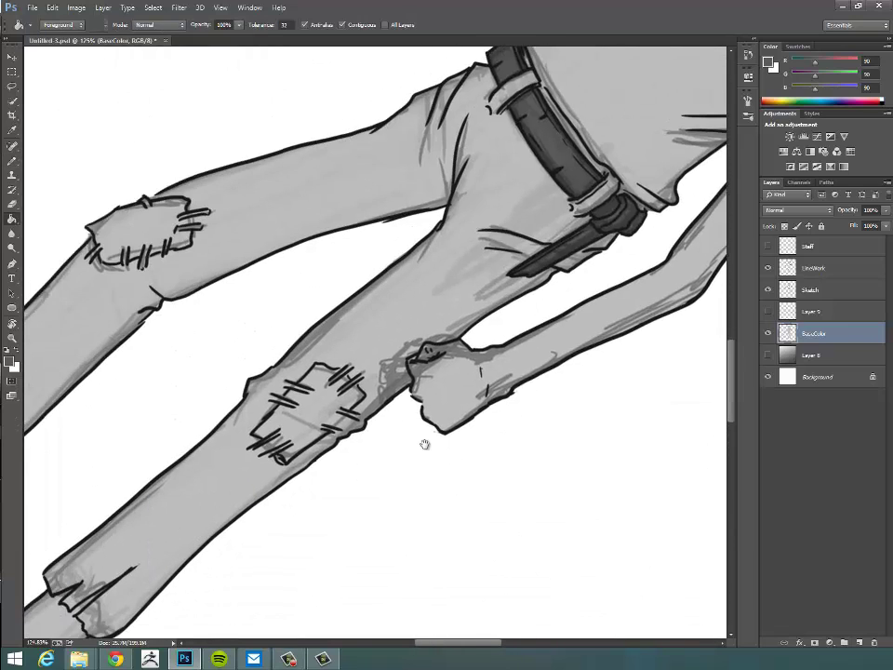
{"action": "left_click_drag", "start_coordinate": [425, 444], "coordinate": [131, 515]}
{"action": "left_click_drag", "start_coordinate": [362, 509], "coordinate": [143, 638]}
{"action": "key", "text": "b"}
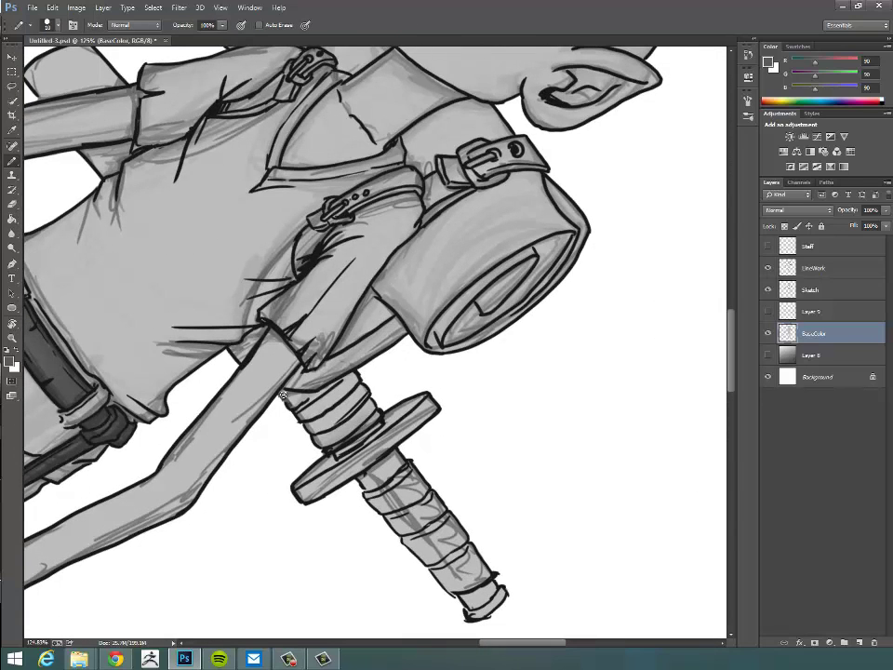
{"action": "left_click", "coordinate": [784, 338], "text": "ctrl"}
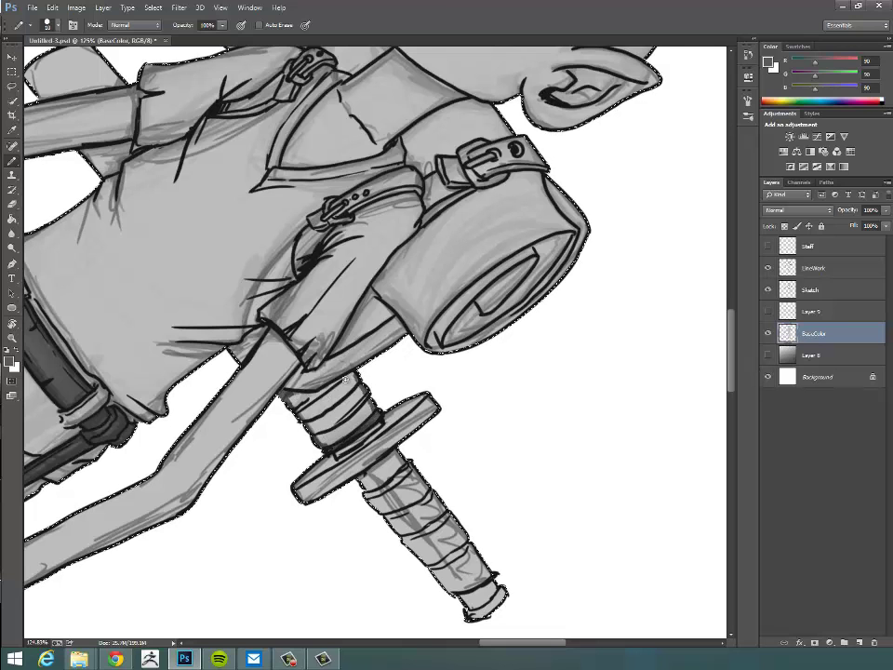
{"action": "left_click_drag", "start_coordinate": [293, 395], "coordinate": [353, 371]}
{"action": "key", "text": "g"}
{"action": "left_click", "coordinate": [330, 409]}
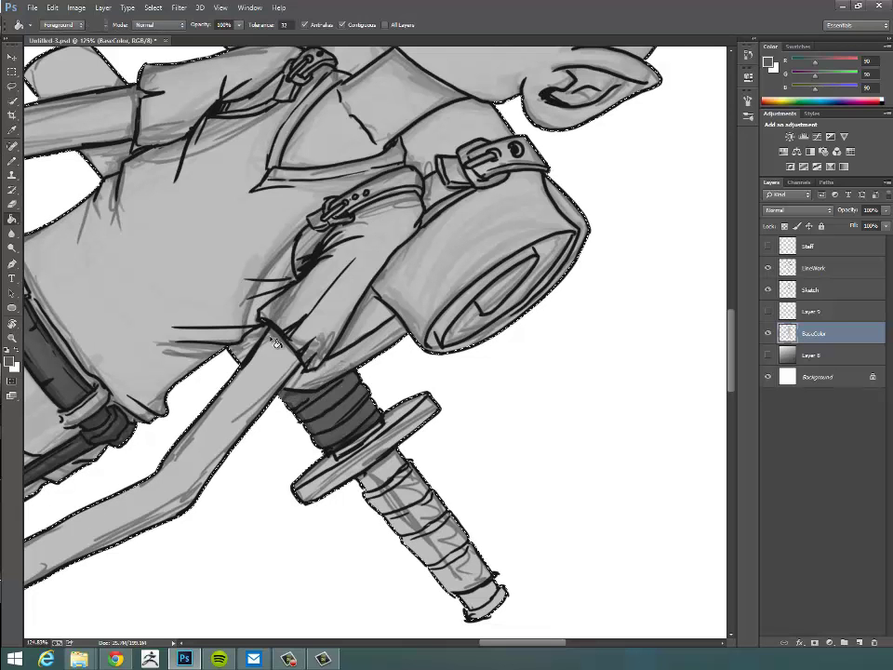
{"action": "key", "text": "b"}
{"action": "left_click_drag", "start_coordinate": [244, 330], "coordinate": [251, 342]}
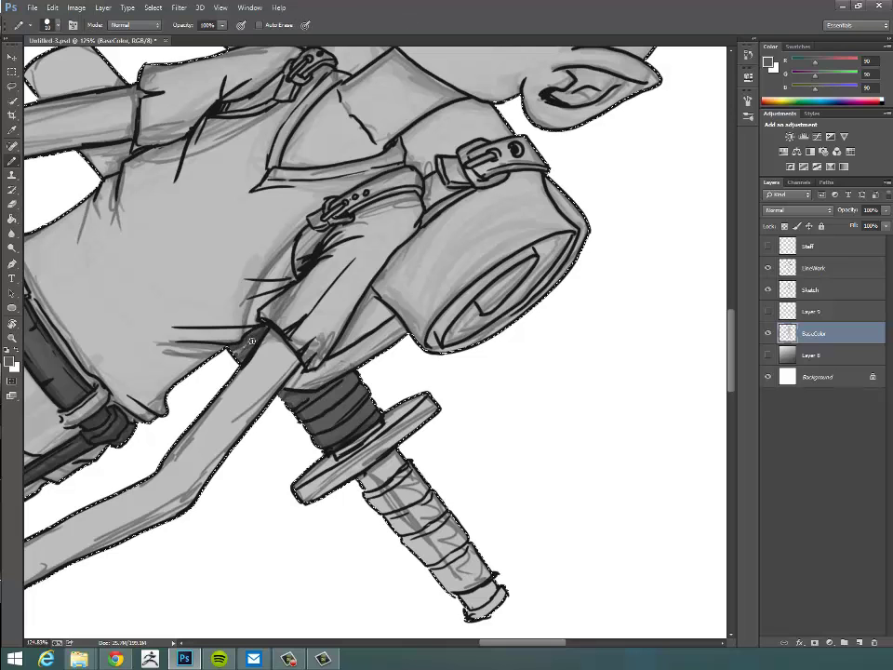
Outline the wrapped grip of the sword handle within the selection and fill it with dark grey
{"action": "left_click_drag", "start_coordinate": [444, 375], "coordinate": [398, 257]}
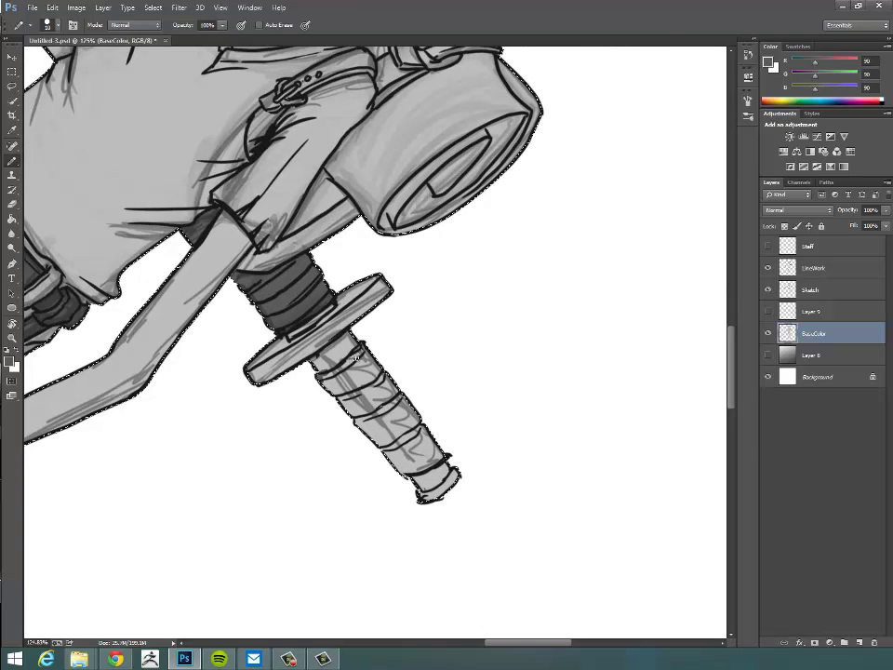
{"action": "left_click_drag", "start_coordinate": [248, 279], "coordinate": [272, 261]}
{"action": "mouse_move", "coordinate": [376, 365]}
{"action": "left_mouse_down"}
{"action": "mouse_move", "coordinate": [441, 460]}
{"action": "mouse_move", "coordinate": [372, 434]}
{"action": "mouse_move", "coordinate": [323, 380]}
{"action": "left_mouse_up"}
{"action": "left_click_drag", "start_coordinate": [389, 454], "coordinate": [396, 464]}
{"action": "key", "text": "g"}
{"action": "left_click", "coordinate": [407, 416]}
Color the scabbard's far end dark grey, both above and below the staff-holding arm
{"action": "mouse_move", "coordinate": [406, 417]}
{"action": "left_mouse_down"}
{"action": "mouse_move", "coordinate": [448, 473]}
{"action": "mouse_move", "coordinate": [502, 595]}
{"action": "left_mouse_up"}
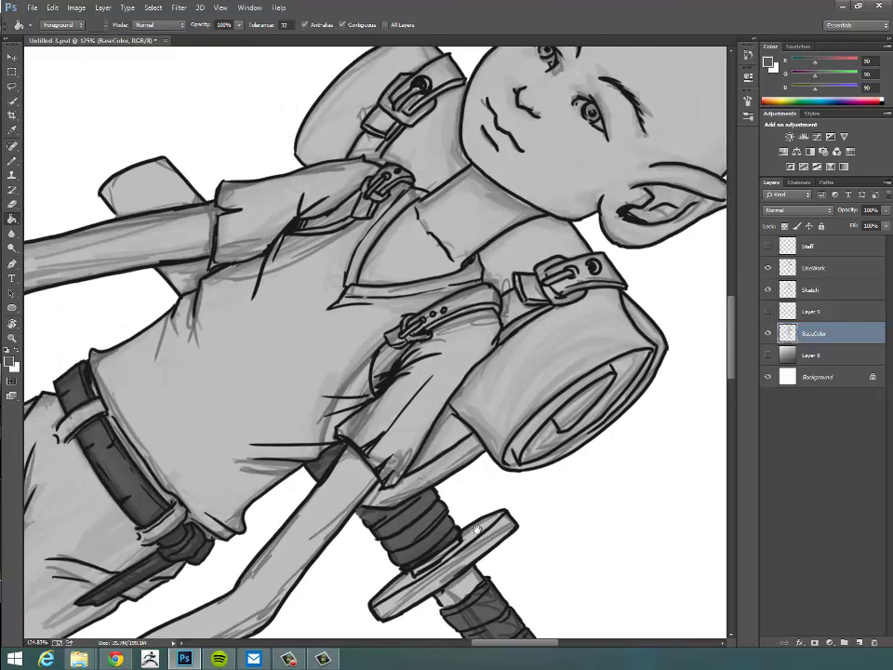
{"action": "key", "text": "b"}
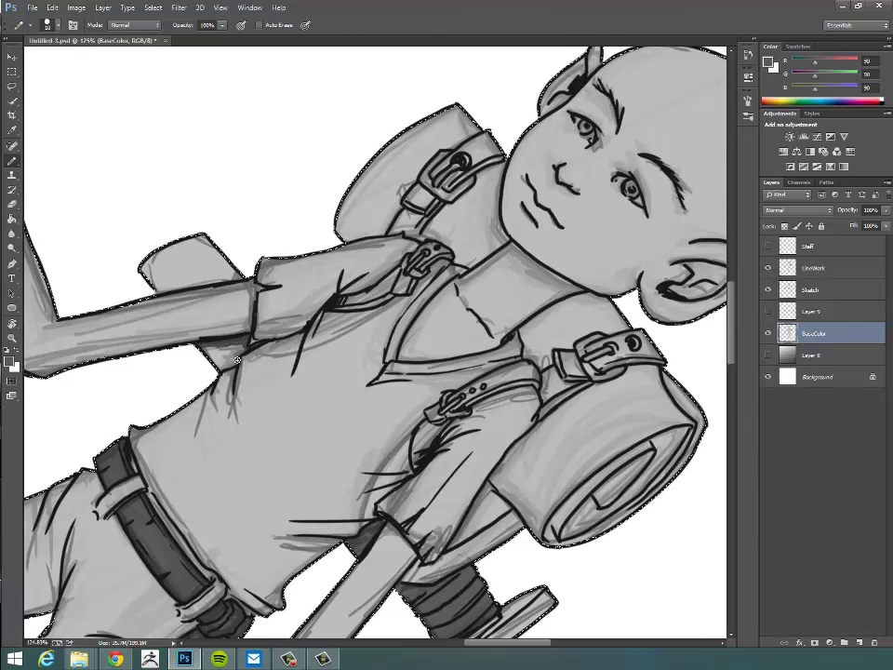
{"action": "mouse_move", "coordinate": [238, 359]}
{"action": "left_mouse_down"}
{"action": "mouse_move", "coordinate": [221, 365]}
{"action": "mouse_move", "coordinate": [246, 346]}
{"action": "left_mouse_up"}
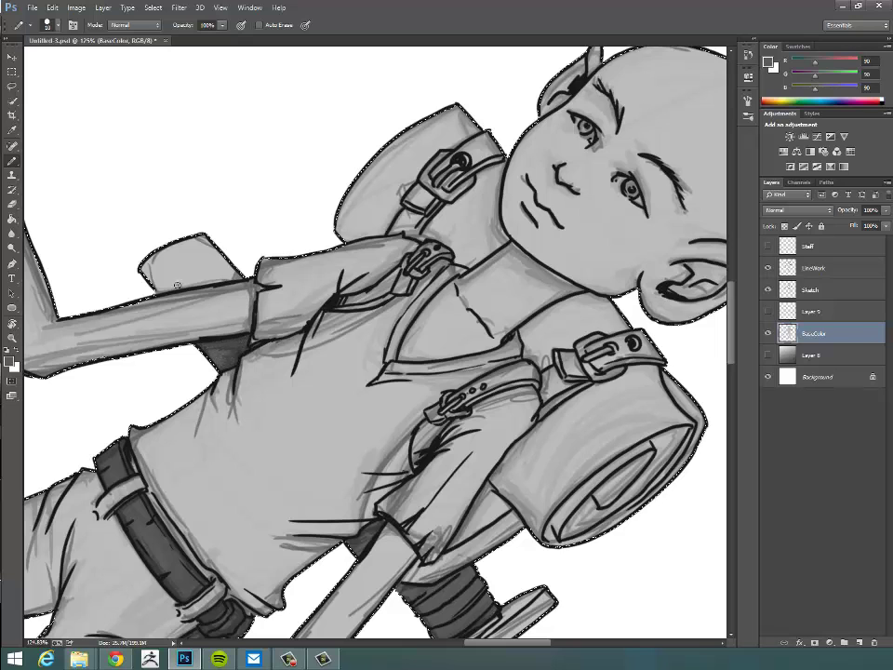
{"action": "mouse_move", "coordinate": [178, 283]}
{"action": "left_mouse_down"}
{"action": "mouse_move", "coordinate": [161, 251]}
{"action": "mouse_move", "coordinate": [212, 245]}
{"action": "mouse_move", "coordinate": [229, 268]}
{"action": "mouse_move", "coordinate": [188, 287]}
{"action": "mouse_move", "coordinate": [173, 284]}
{"action": "mouse_move", "coordinate": [205, 278]}
{"action": "mouse_move", "coordinate": [160, 274]}
{"action": "left_mouse_up"}
{"action": "key", "text": "g"}
{"action": "left_click", "coordinate": [204, 269]}
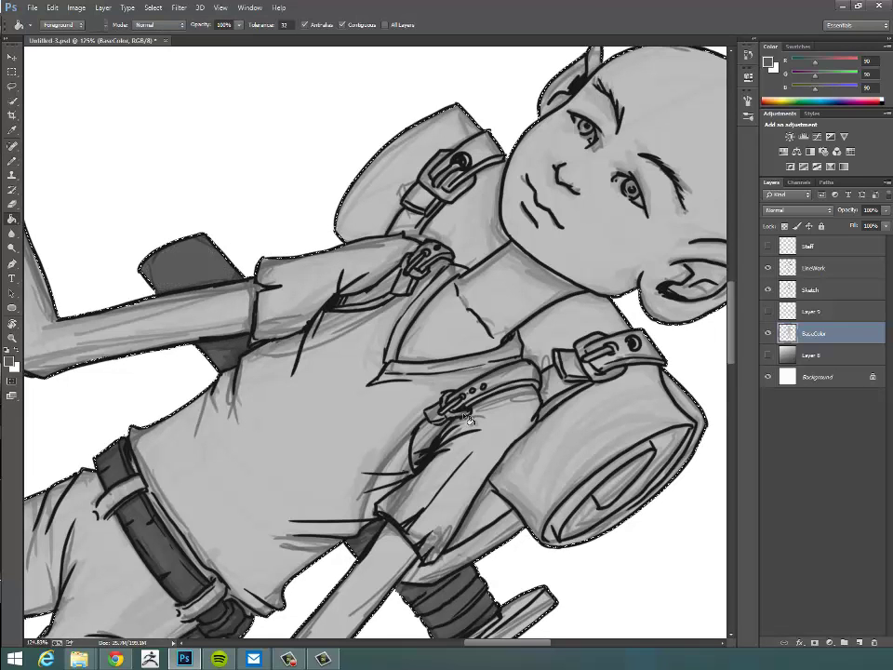
Paint the shoulder strap and buckled backpack strap on the bedroll side dark grey, leaving the buckles light
{"action": "left_click_drag", "start_coordinate": [477, 409], "coordinate": [409, 410]}
{"action": "key", "text": "r"}
{"action": "left_click_drag", "start_coordinate": [562, 438], "coordinate": [416, 239]}
{"action": "left_click_drag", "start_coordinate": [469, 268], "coordinate": [480, 345]}
{"action": "left_click_drag", "start_coordinate": [454, 394], "coordinate": [513, 415]}
{"action": "key", "text": "b"}
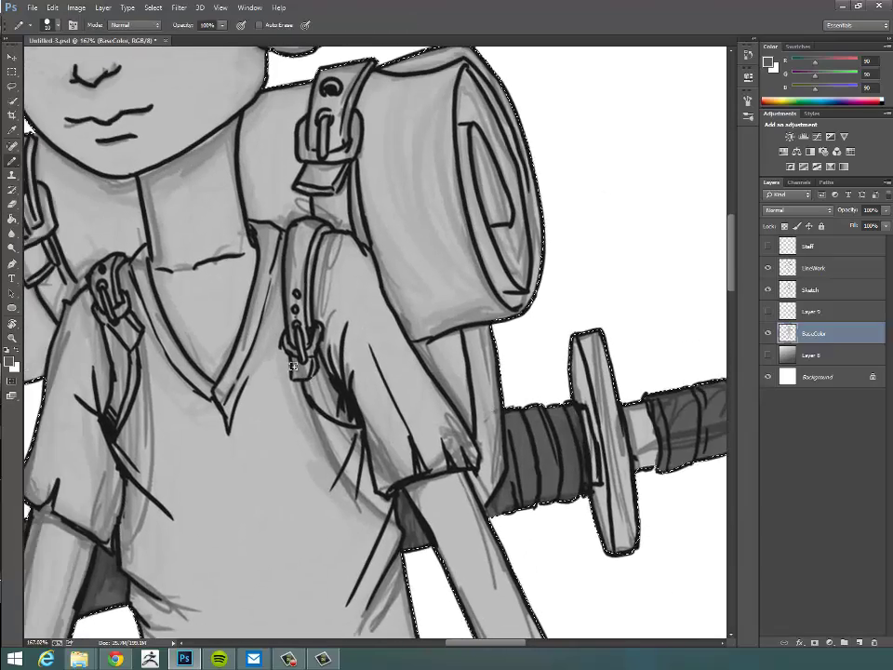
{"action": "mouse_move", "coordinate": [294, 362]}
{"action": "left_mouse_down"}
{"action": "mouse_move", "coordinate": [320, 362]}
{"action": "mouse_move", "coordinate": [351, 403]}
{"action": "mouse_move", "coordinate": [323, 374]}
{"action": "left_mouse_up"}
{"action": "mouse_move", "coordinate": [308, 322]}
{"action": "left_mouse_down"}
{"action": "mouse_move", "coordinate": [314, 225]}
{"action": "mouse_move", "coordinate": [298, 229]}
{"action": "mouse_move", "coordinate": [290, 244]}
{"action": "mouse_move", "coordinate": [291, 317]}
{"action": "mouse_move", "coordinate": [370, 346]}
{"action": "mouse_move", "coordinate": [356, 283]}
{"action": "mouse_move", "coordinate": [326, 271]}
{"action": "mouse_move", "coordinate": [333, 286]}
{"action": "mouse_move", "coordinate": [352, 283]}
{"action": "mouse_move", "coordinate": [344, 296]}
{"action": "mouse_move", "coordinate": [349, 273]}
{"action": "mouse_move", "coordinate": [340, 321]}
{"action": "mouse_move", "coordinate": [355, 278]}
{"action": "mouse_move", "coordinate": [343, 245]}
{"action": "mouse_move", "coordinate": [328, 270]}
{"action": "mouse_move", "coordinate": [344, 268]}
{"action": "mouse_move", "coordinate": [373, 168]}
{"action": "left_mouse_up"}
{"action": "scroll", "coordinate": [302, 303], "scroll_direction": "up", "scroll_amount": 5}
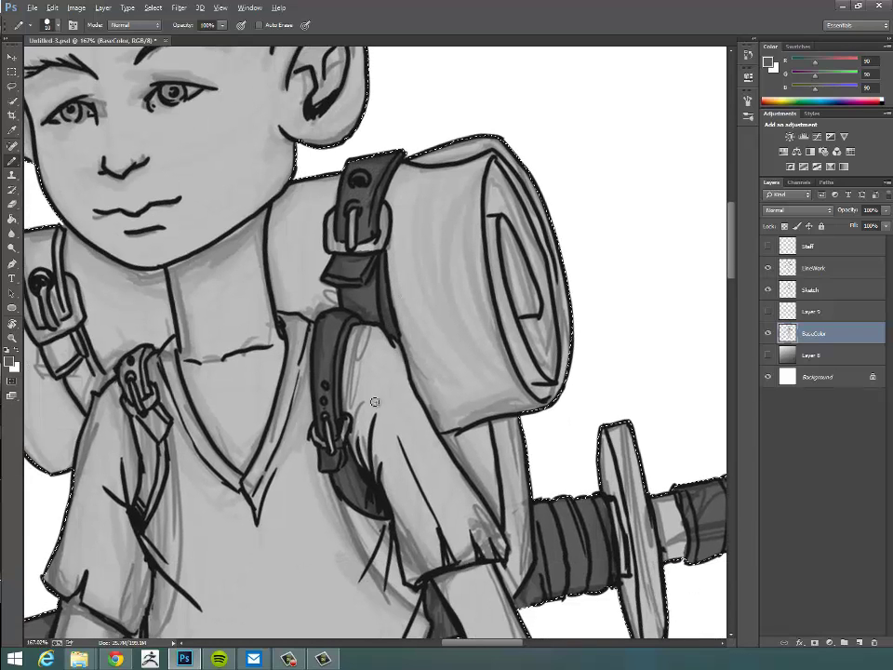
Paint the shoulder strap and backpack strap on the staff-hand side dark grey (RGB 85, 85, 85)
{"action": "left_click_drag", "start_coordinate": [464, 305], "coordinate": [499, 374]}
{"action": "left_click", "coordinate": [408, 361], "text": "alt"}
{"action": "left_click_drag", "start_coordinate": [407, 361], "coordinate": [516, 327]}
{"action": "mouse_move", "coordinate": [284, 454]}
{"action": "left_mouse_down"}
{"action": "mouse_move", "coordinate": [302, 442]}
{"action": "mouse_move", "coordinate": [303, 512]}
{"action": "mouse_move", "coordinate": [284, 550]}
{"action": "mouse_move", "coordinate": [284, 513]}
{"action": "mouse_move", "coordinate": [296, 488]}
{"action": "mouse_move", "coordinate": [289, 526]}
{"action": "mouse_move", "coordinate": [296, 539]}
{"action": "left_mouse_up"}
{"action": "mouse_move", "coordinate": [277, 430]}
{"action": "left_mouse_down"}
{"action": "mouse_move", "coordinate": [286, 385]}
{"action": "mouse_move", "coordinate": [271, 409]}
{"action": "mouse_move", "coordinate": [291, 425]}
{"action": "mouse_move", "coordinate": [291, 375]}
{"action": "left_mouse_up"}
{"action": "mouse_move", "coordinate": [197, 377]}
{"action": "left_mouse_down"}
{"action": "mouse_move", "coordinate": [243, 381]}
{"action": "mouse_move", "coordinate": [288, 418]}
{"action": "mouse_move", "coordinate": [245, 397]}
{"action": "mouse_move", "coordinate": [249, 377]}
{"action": "left_mouse_up"}
{"action": "left_click_drag", "start_coordinate": [301, 394], "coordinate": [330, 508]}
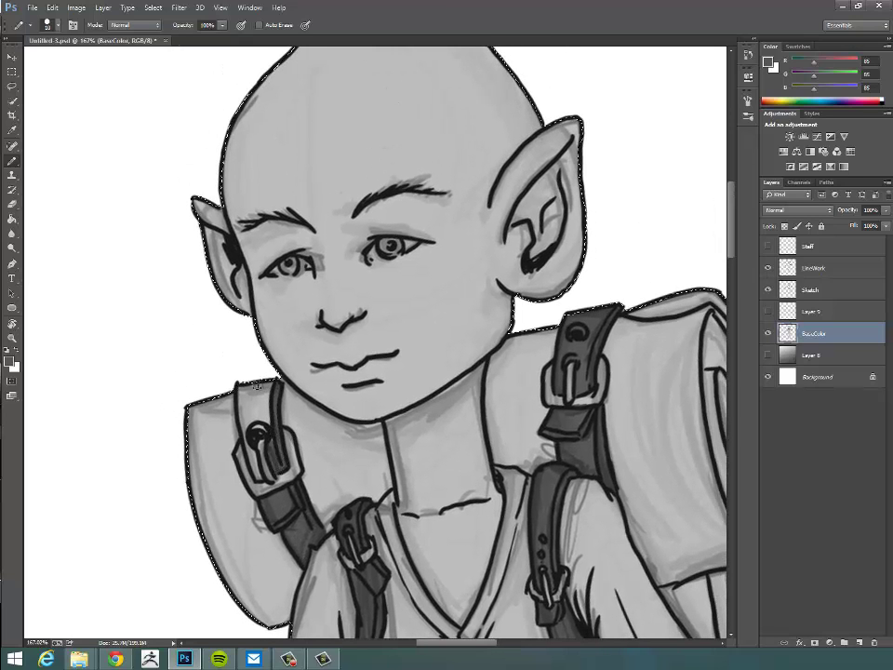
{"action": "left_click_drag", "start_coordinate": [243, 391], "coordinate": [268, 413]}
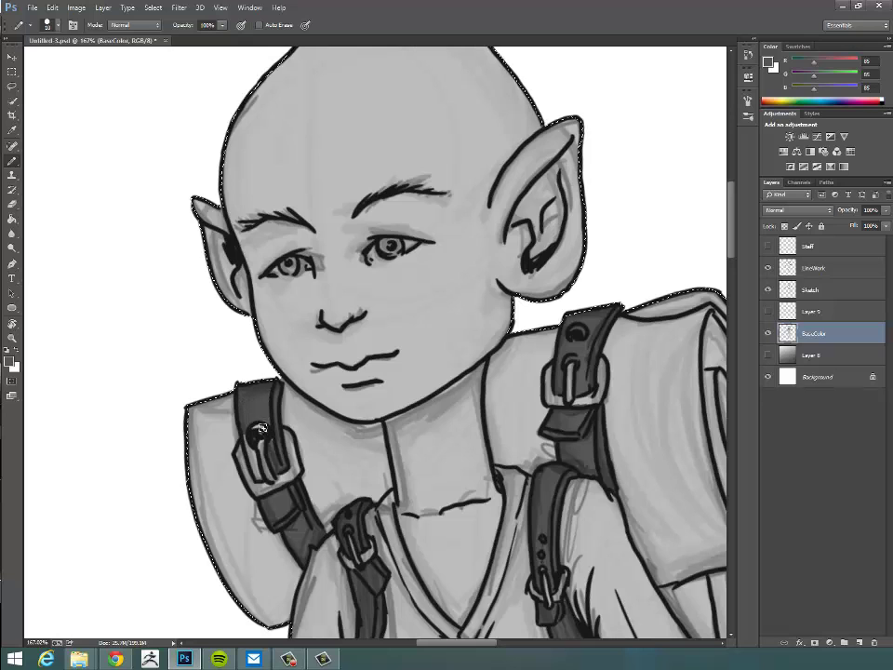
Color the irises of both eyes dark grey and the eye whites near-white (RGB 250, 249, 249)
{"action": "scroll", "coordinate": [317, 354], "scroll_direction": "up", "scroll_amount": 2}
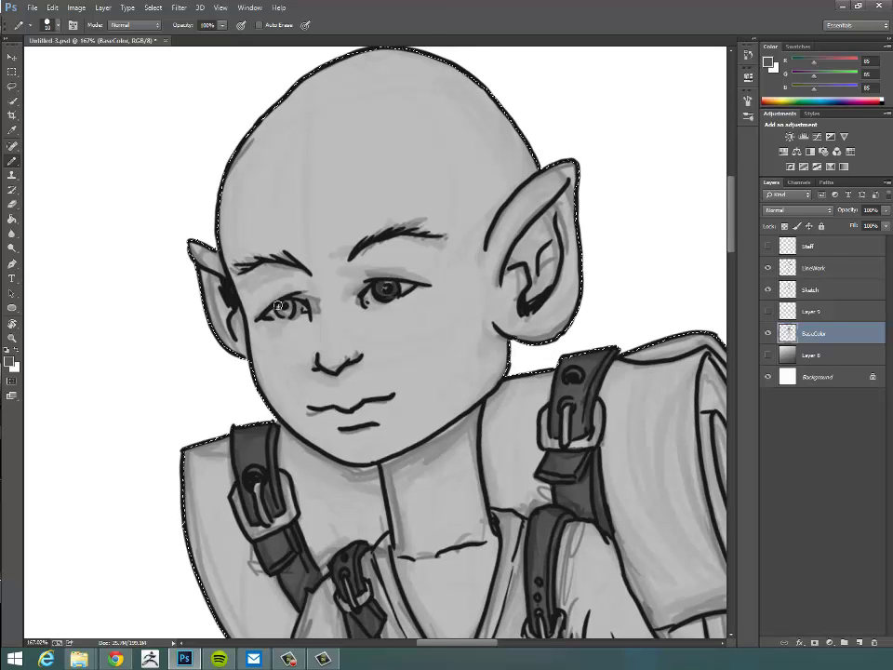
{"action": "scroll", "coordinate": [282, 307], "scroll_direction": "down", "scroll_amount": 3}
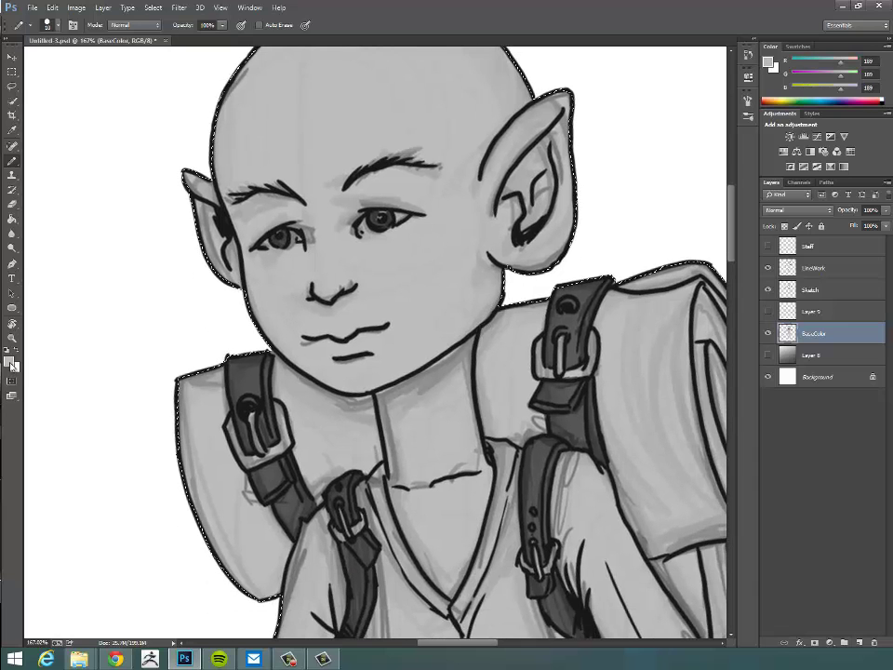
{"action": "left_click", "coordinate": [11, 363]}
{"action": "left_click", "coordinate": [576, 164]}
{"action": "key", "text": "b"}
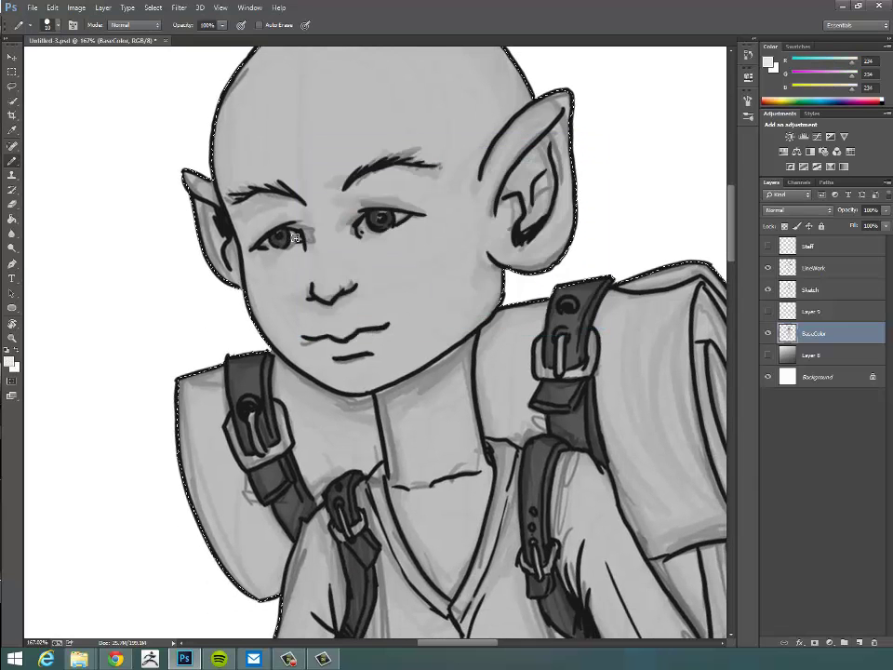
{"action": "left_click", "coordinate": [10, 362]}
{"action": "left_click", "coordinate": [579, 162]}
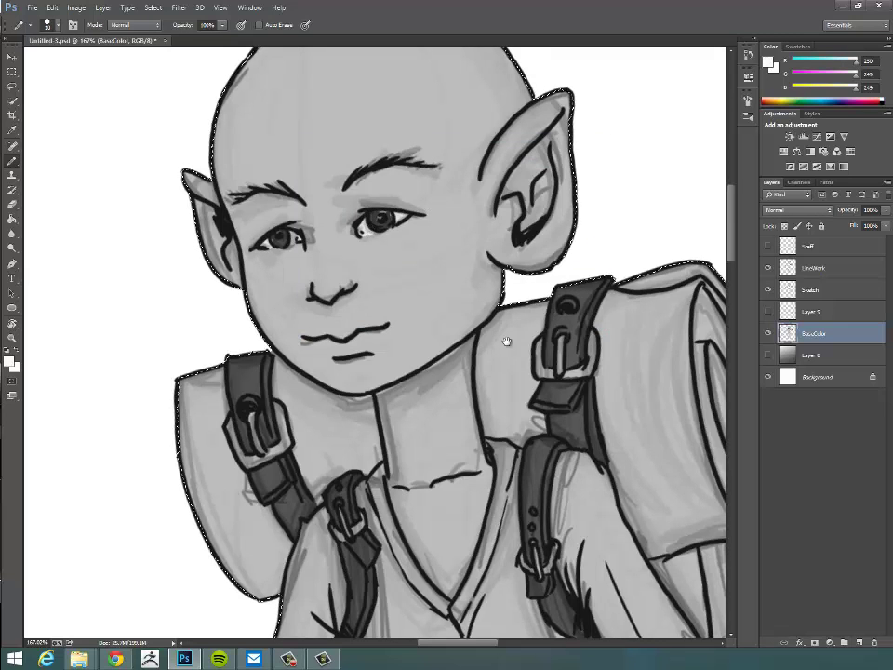
Color the wrap near the staff's upper end dark grey (RGB 91, 91, 91), sampled from the scabbard
{"action": "left_click_drag", "start_coordinate": [624, 186], "coordinate": [581, 227]}
{"action": "left_click_drag", "start_coordinate": [586, 286], "coordinate": [549, 289]}
{"action": "left_click_drag", "start_coordinate": [655, 397], "coordinate": [528, 255]}
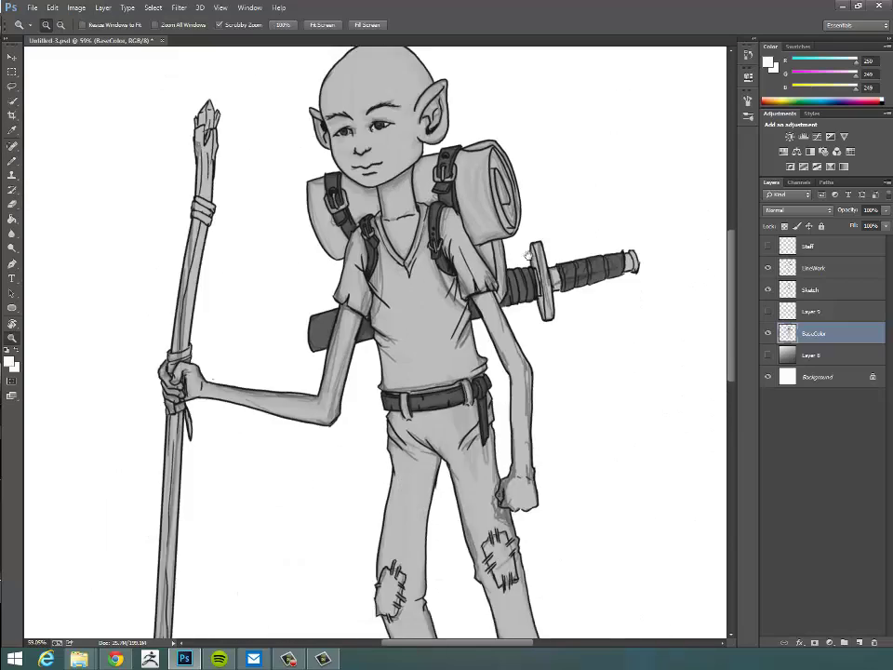
{"action": "left_click_drag", "start_coordinate": [642, 301], "coordinate": [524, 246]}
{"action": "left_click_drag", "start_coordinate": [487, 393], "coordinate": [578, 478]}
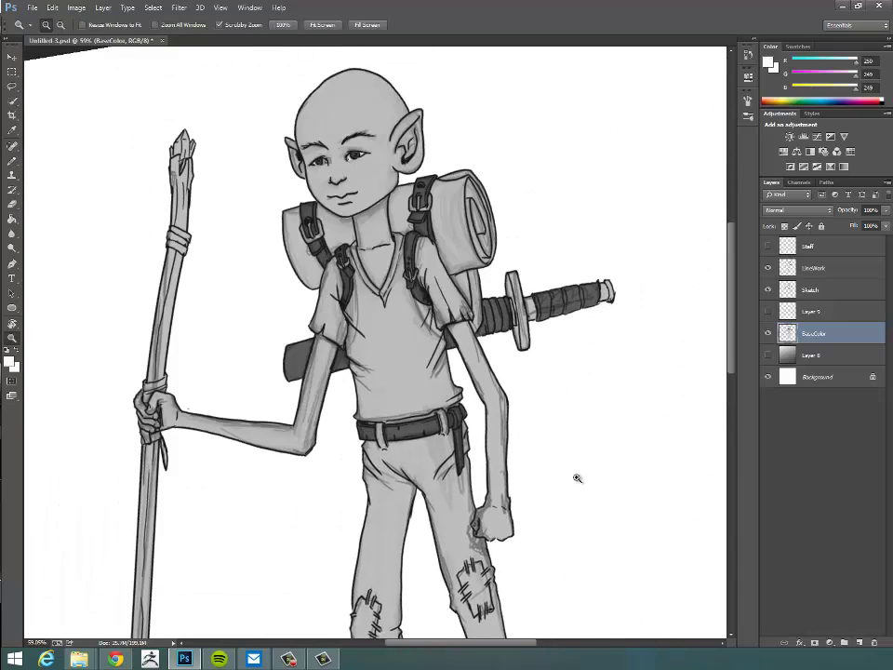
{"action": "key", "text": "b"}
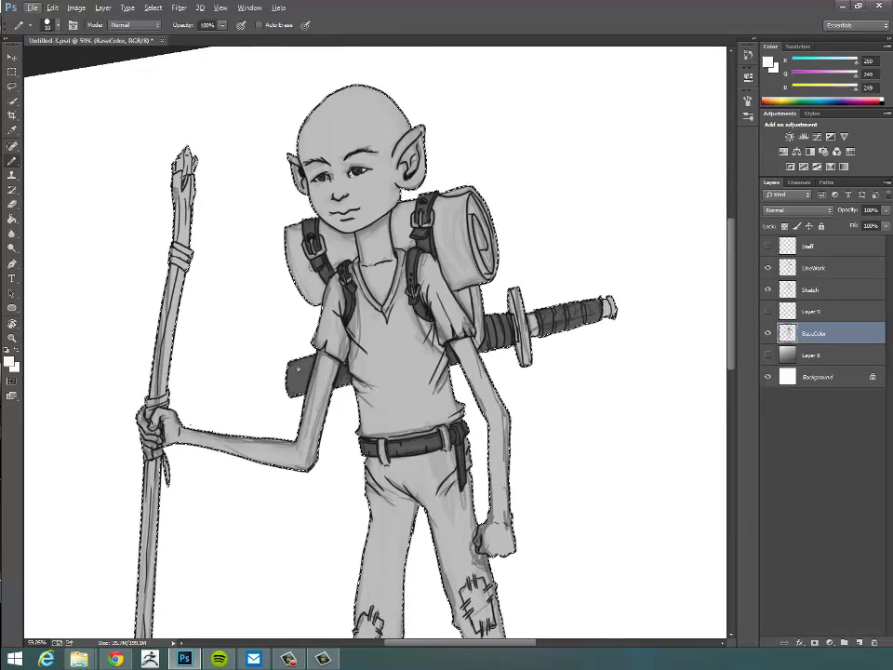
{"action": "left_click", "coordinate": [298, 370], "text": "alt"}
{"action": "left_click_drag", "start_coordinate": [245, 332], "coordinate": [367, 360]}
{"action": "mouse_move", "coordinate": [88, 160]}
{"action": "left_mouse_down"}
{"action": "mouse_move", "coordinate": [154, 260]}
{"action": "mouse_move", "coordinate": [192, 286]}
{"action": "left_mouse_up"}
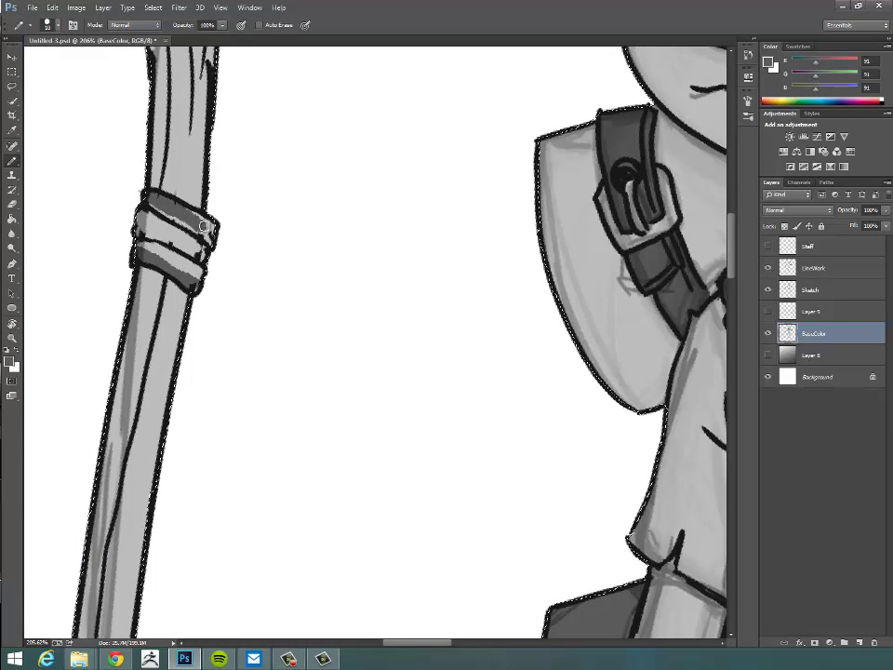
{"action": "key", "text": "g"}
{"action": "left_click", "coordinate": [178, 249]}
Paint the staff wraps above and below the gripping hand, including the hanging loose end, dark grey (RGB 91, 91, 91)
{"action": "left_click_drag", "start_coordinate": [237, 531], "coordinate": [359, 238]}
{"action": "key", "text": "b"}
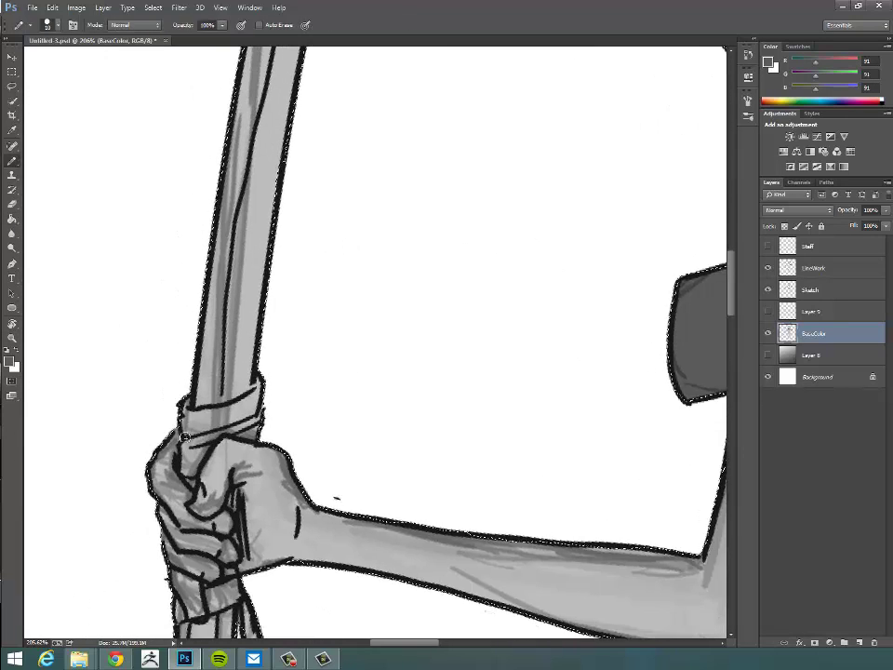
{"action": "mouse_move", "coordinate": [183, 436]}
{"action": "left_mouse_down"}
{"action": "mouse_move", "coordinate": [204, 413]}
{"action": "mouse_move", "coordinate": [186, 404]}
{"action": "mouse_move", "coordinate": [253, 396]}
{"action": "left_mouse_up"}
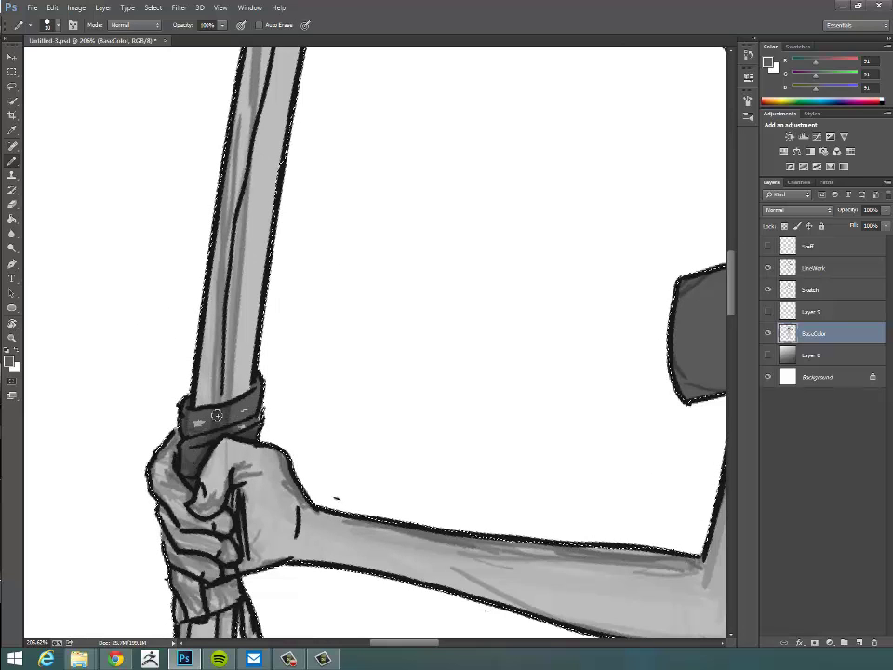
{"action": "left_click_drag", "start_coordinate": [219, 424], "coordinate": [282, 215]}
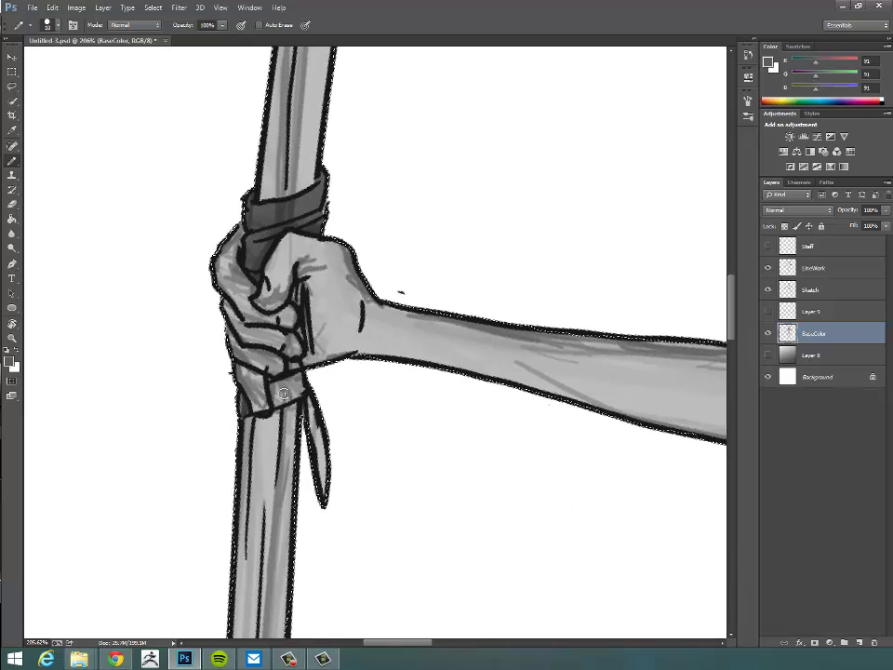
{"action": "left_click_drag", "start_coordinate": [270, 380], "coordinate": [301, 376]}
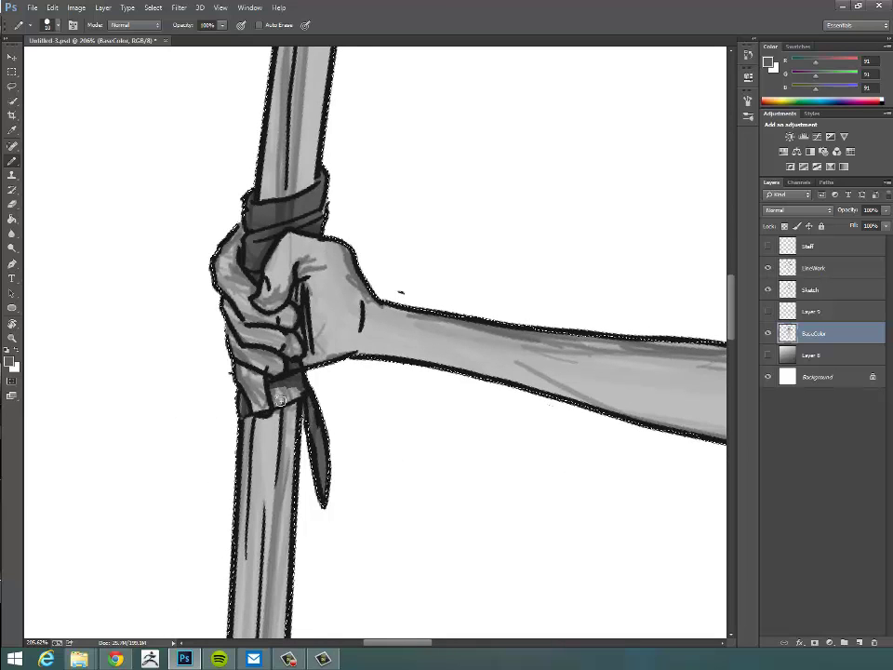
{"action": "key", "text": "ctrl+d"}
{"action": "left_click_drag", "start_coordinate": [610, 493], "coordinate": [423, 455]}
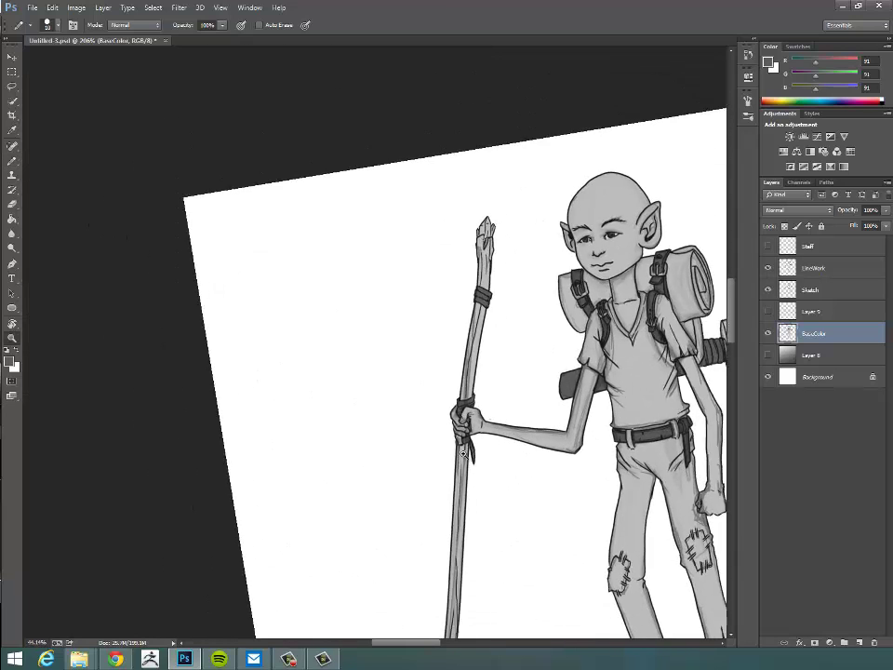
Outline and fill the stitched knee patch on the leg beside the lowered fist with dark grey (RGB 91, 91, 91)
{"action": "left_click_drag", "start_coordinate": [671, 475], "coordinate": [526, 377]}
{"action": "left_click_drag", "start_coordinate": [716, 346], "coordinate": [558, 354]}
{"action": "left_click_drag", "start_coordinate": [455, 416], "coordinate": [576, 208]}
{"action": "left_click_drag", "start_coordinate": [490, 352], "coordinate": [554, 362]}
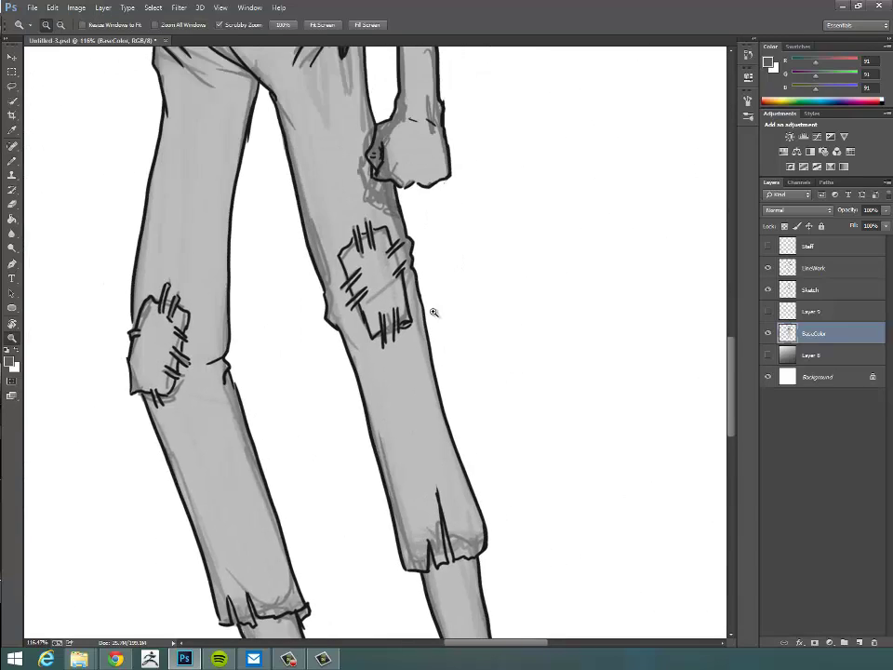
{"action": "key", "text": "b"}
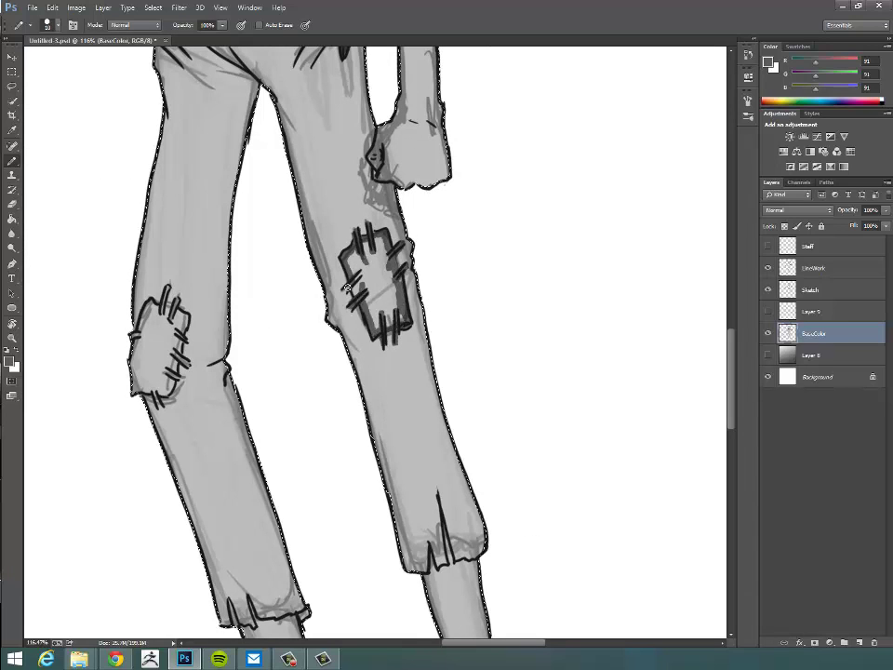
{"action": "key", "text": "g"}
{"action": "left_click", "coordinate": [389, 299]}
Outline and fill the knee patch on the staff-side leg with the same dark grey
{"action": "key", "text": "b"}
{"action": "mouse_move", "coordinate": [385, 263]}
{"action": "left_mouse_down"}
{"action": "mouse_move", "coordinate": [422, 290]}
{"action": "mouse_move", "coordinate": [525, 280]}
{"action": "left_mouse_up"}
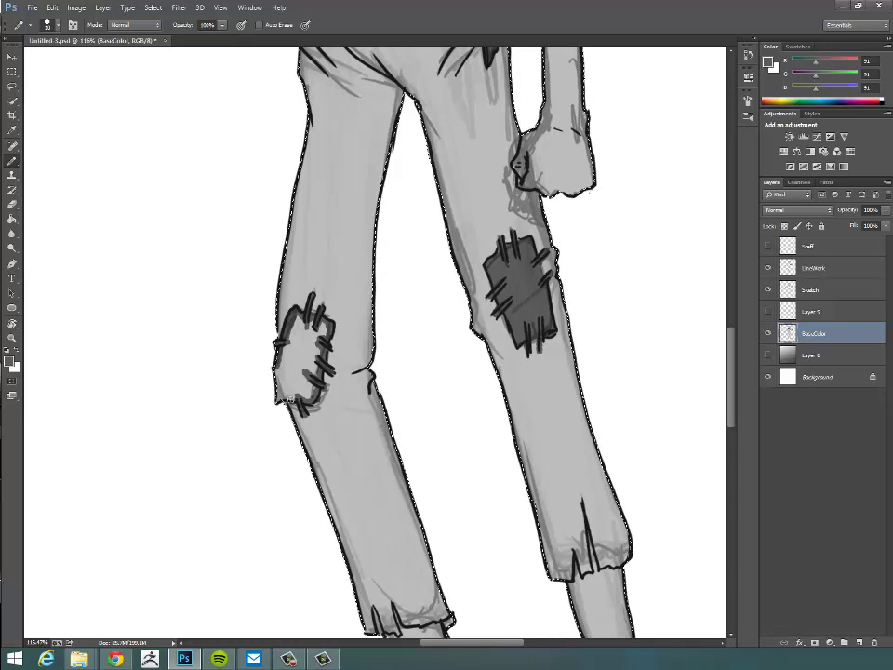
{"action": "left_click_drag", "start_coordinate": [279, 373], "coordinate": [281, 391]}
{"action": "key", "text": "g"}
{"action": "left_click", "coordinate": [299, 364]}
{"action": "key", "text": "b"}
{"action": "mouse_move", "coordinate": [331, 191]}
{"action": "left_mouse_down"}
{"action": "mouse_move", "coordinate": [359, 295]}
{"action": "mouse_move", "coordinate": [377, 297]}
{"action": "left_mouse_up"}
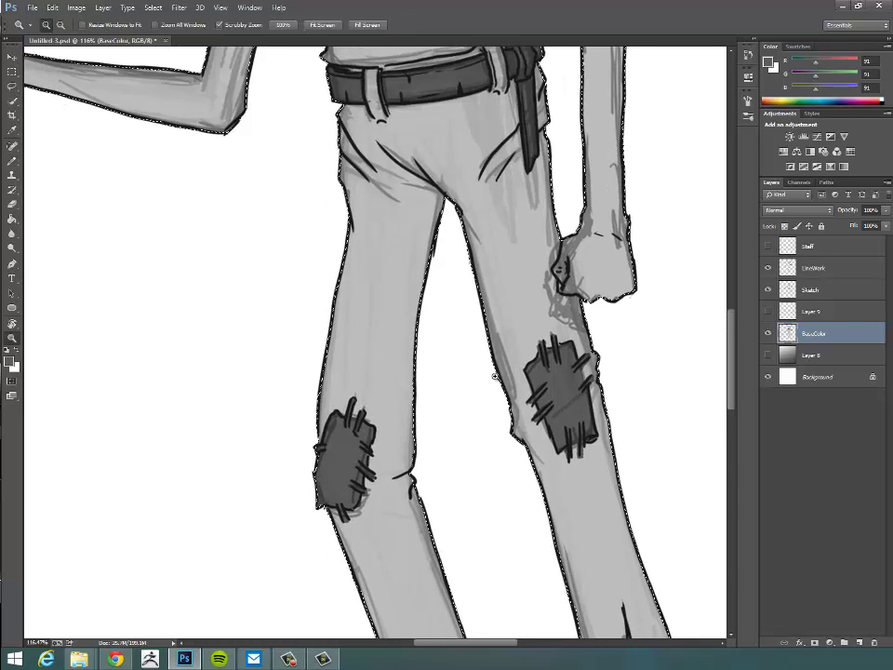
{"action": "left_click_drag", "start_coordinate": [497, 376], "coordinate": [504, 390]}
{"action": "scroll", "coordinate": [489, 419], "scroll_direction": "down", "scroll_amount": 3}
{"action": "key", "text": "b"}
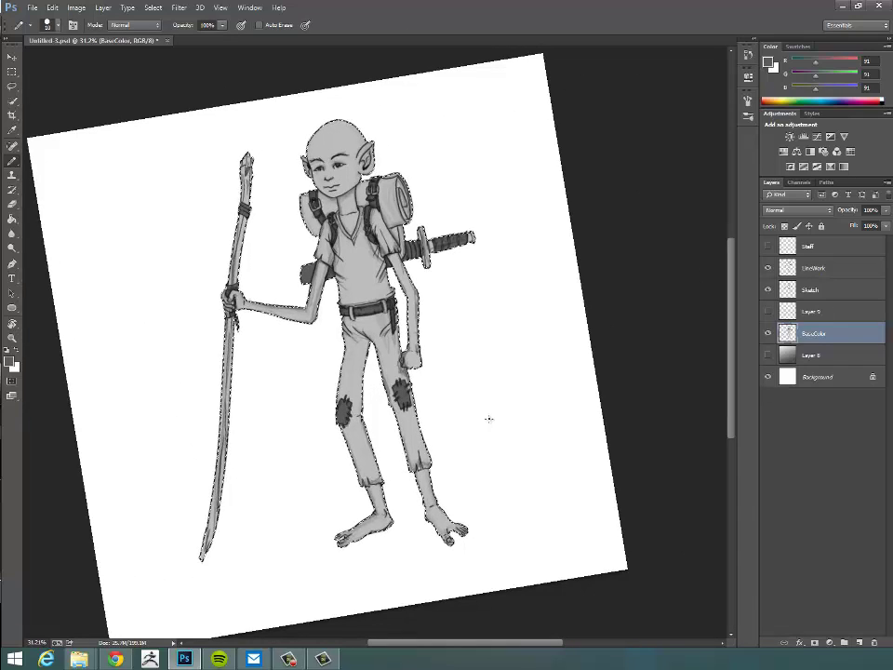
{"action": "scroll", "coordinate": [476, 436], "scroll_direction": "up", "scroll_amount": 5}
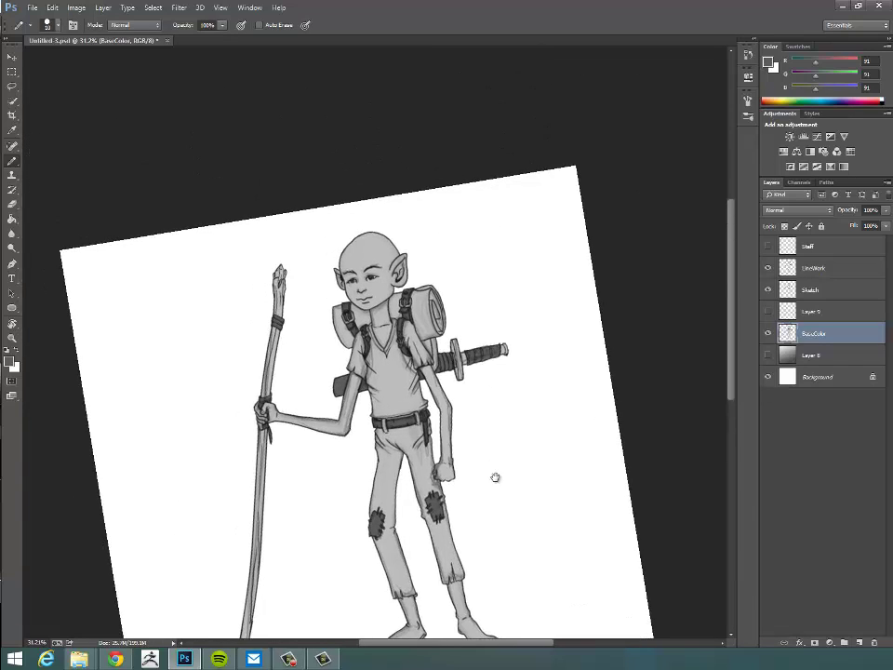
{"action": "left_click_drag", "start_coordinate": [499, 469], "coordinate": [558, 469]}
{"action": "left_click_drag", "start_coordinate": [444, 375], "coordinate": [544, 480]}
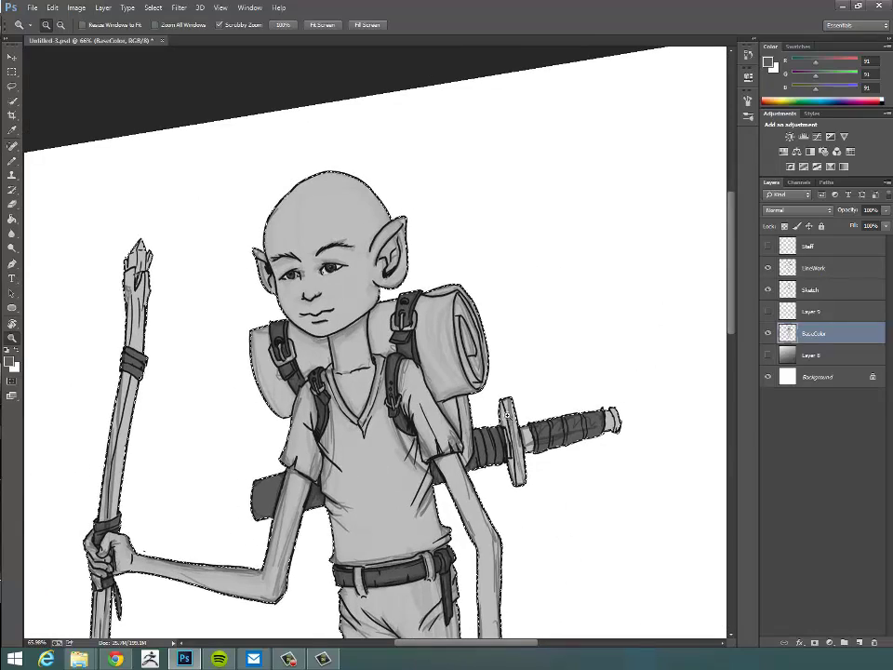
{"action": "key", "text": "b"}
{"action": "left_click", "coordinate": [10, 362]}
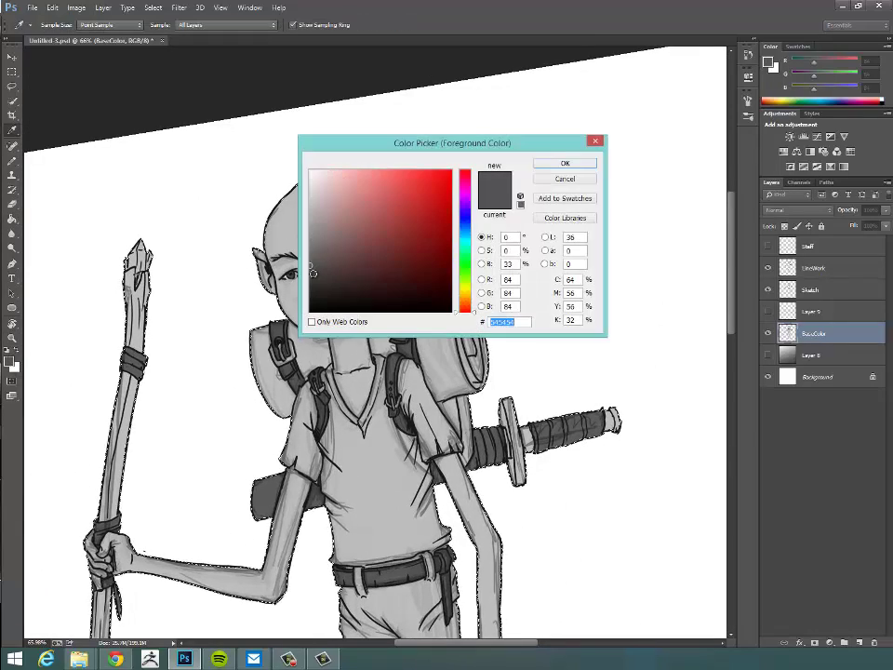
{"action": "left_click", "coordinate": [562, 163]}
{"action": "left_click_drag", "start_coordinate": [539, 509], "coordinate": [535, 299]}
{"action": "left_click_drag", "start_coordinate": [382, 502], "coordinate": [441, 459]}
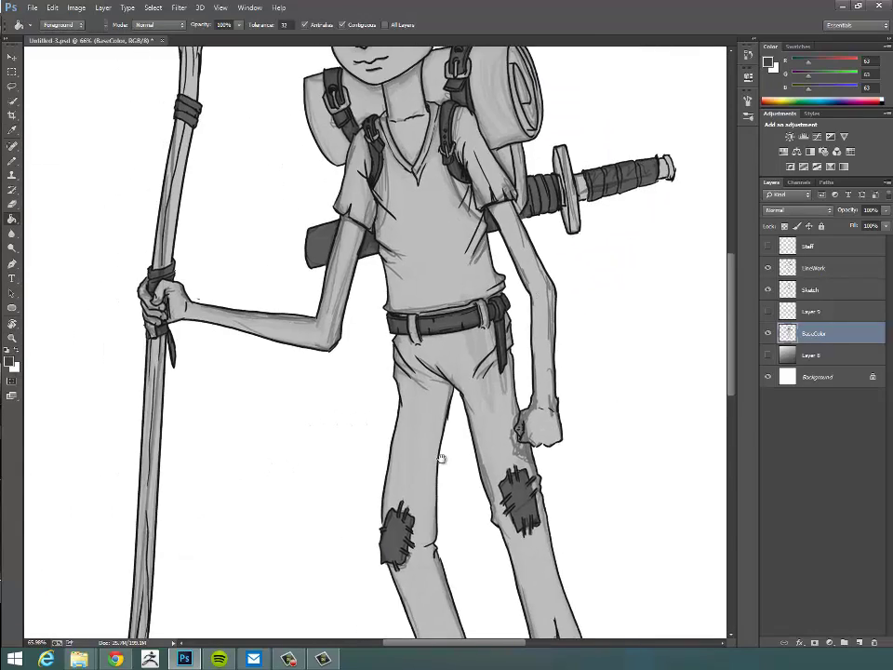
{"action": "left_click_drag", "start_coordinate": [532, 300], "coordinate": [436, 544]}
{"action": "key", "text": "b"}
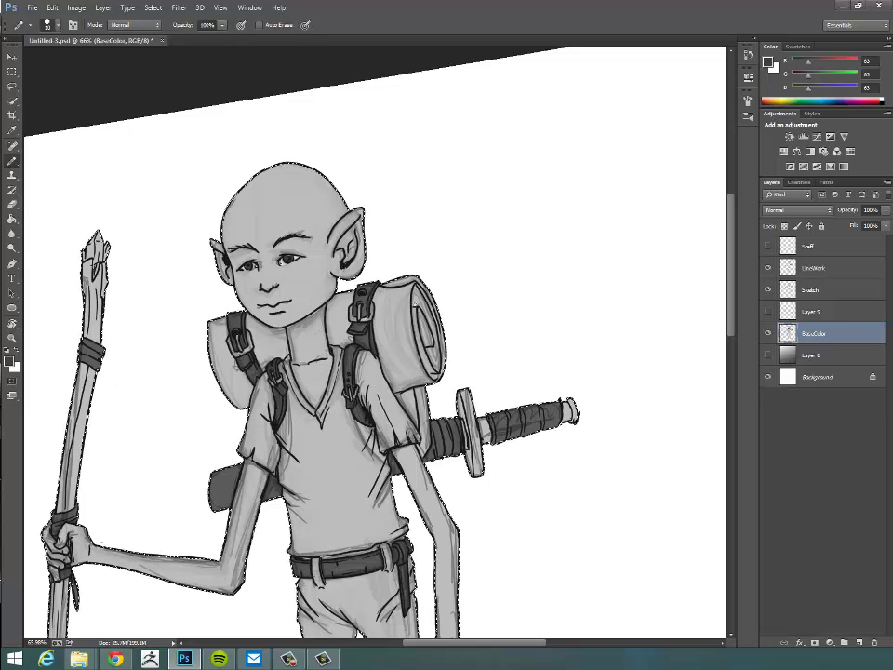
Set the foreground to mid grey (RGB 119, 119, 119) and color the bedroll's large outer section and rolled end with it
{"action": "left_click", "coordinate": [452, 293], "text": "alt"}
{"action": "left_click", "coordinate": [359, 319], "text": "alt"}
{"action": "key", "text": "i"}
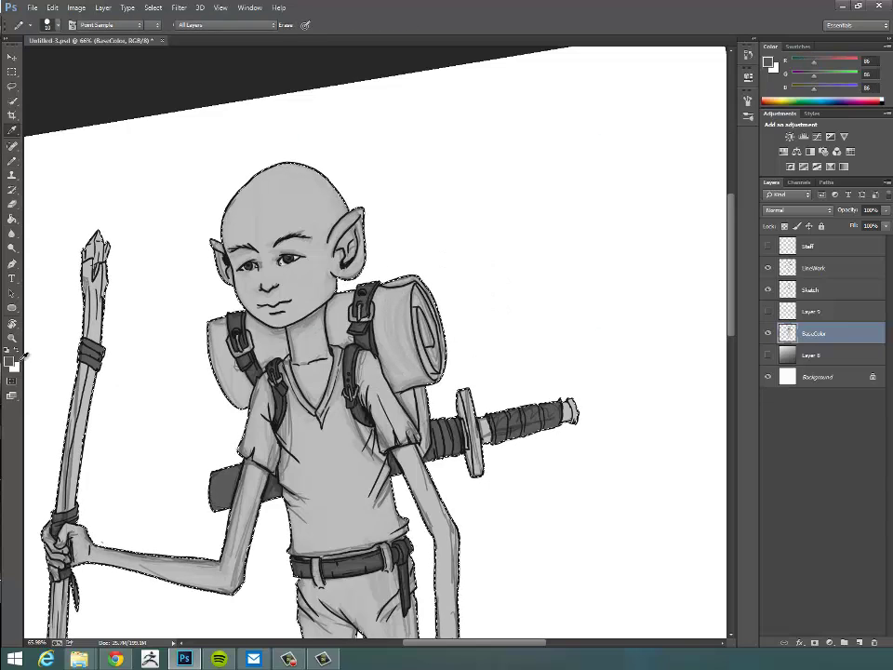
{"action": "left_click", "coordinate": [11, 361]}
{"action": "left_click_drag", "start_coordinate": [311, 269], "coordinate": [310, 245]}
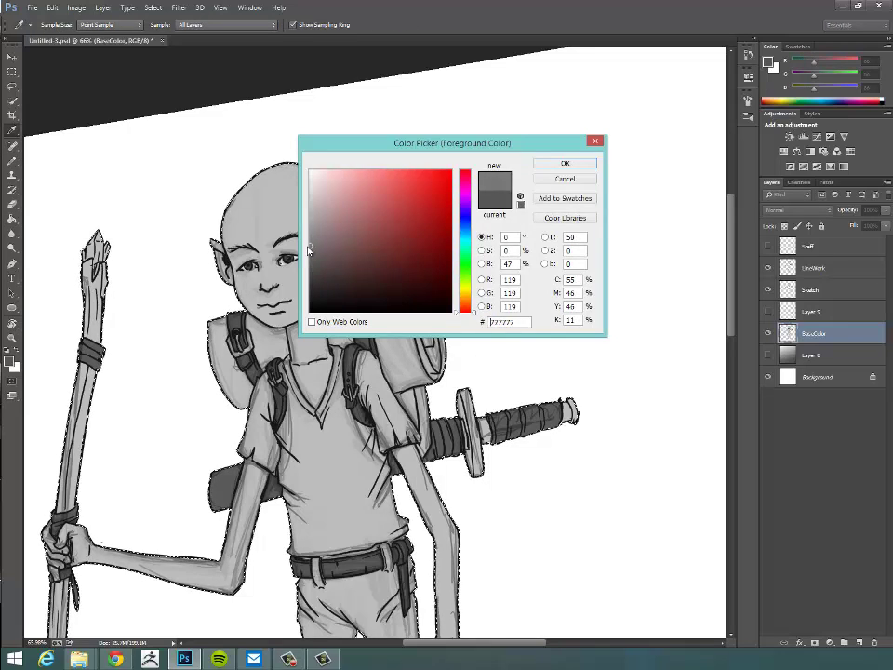
{"action": "left_click", "coordinate": [552, 167]}
{"action": "key", "text": "z"}
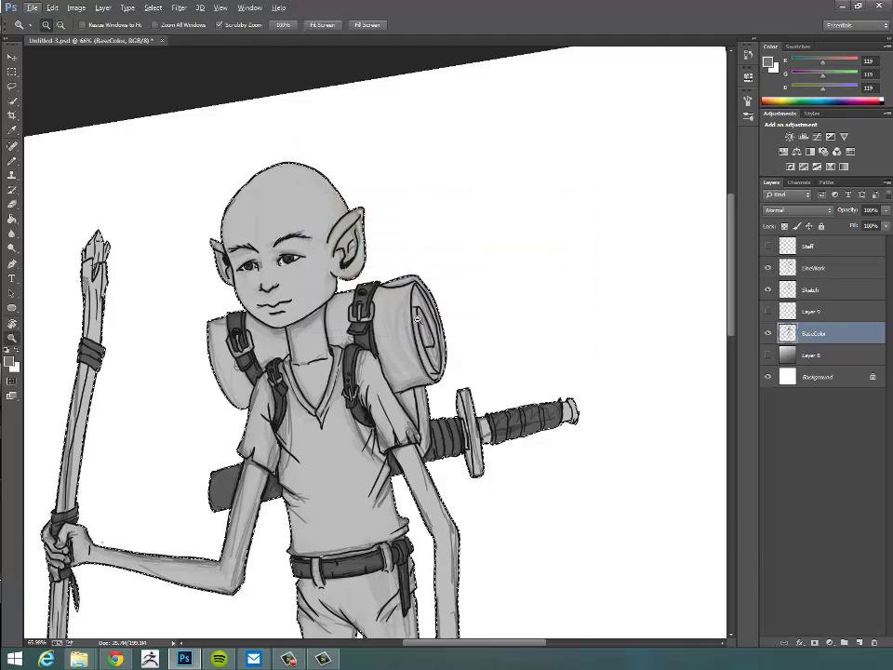
{"action": "left_click_drag", "start_coordinate": [393, 324], "coordinate": [456, 324]}
{"action": "left_click_drag", "start_coordinate": [405, 265], "coordinate": [378, 396]}
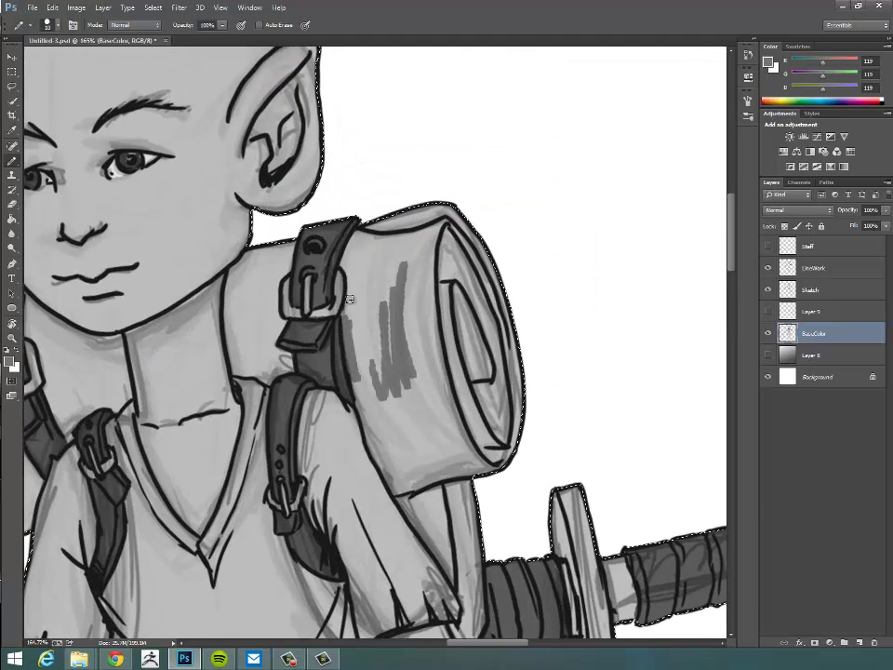
{"action": "left_click_drag", "start_coordinate": [348, 292], "coordinate": [346, 254]}
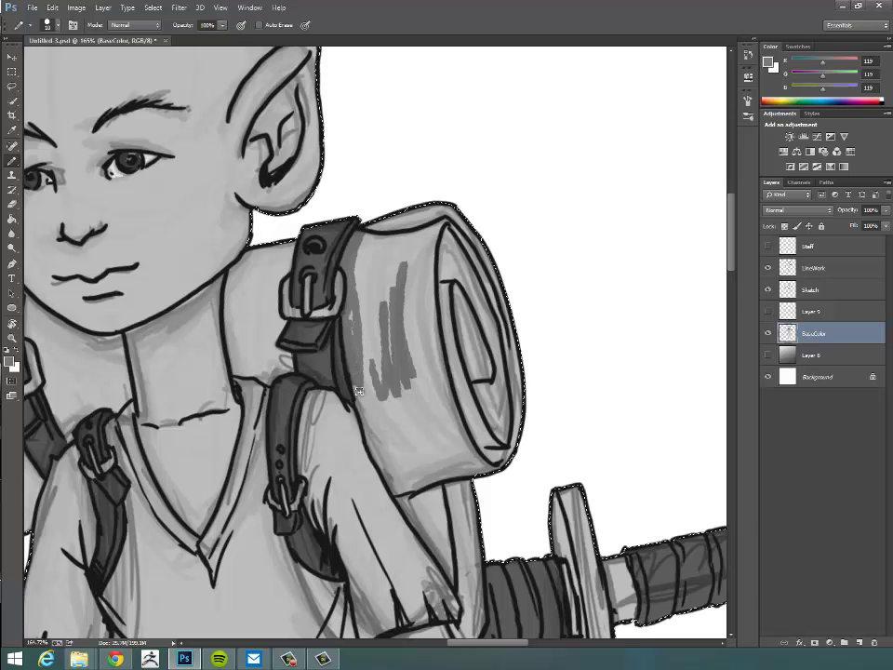
{"action": "left_click_drag", "start_coordinate": [388, 477], "coordinate": [456, 471]}
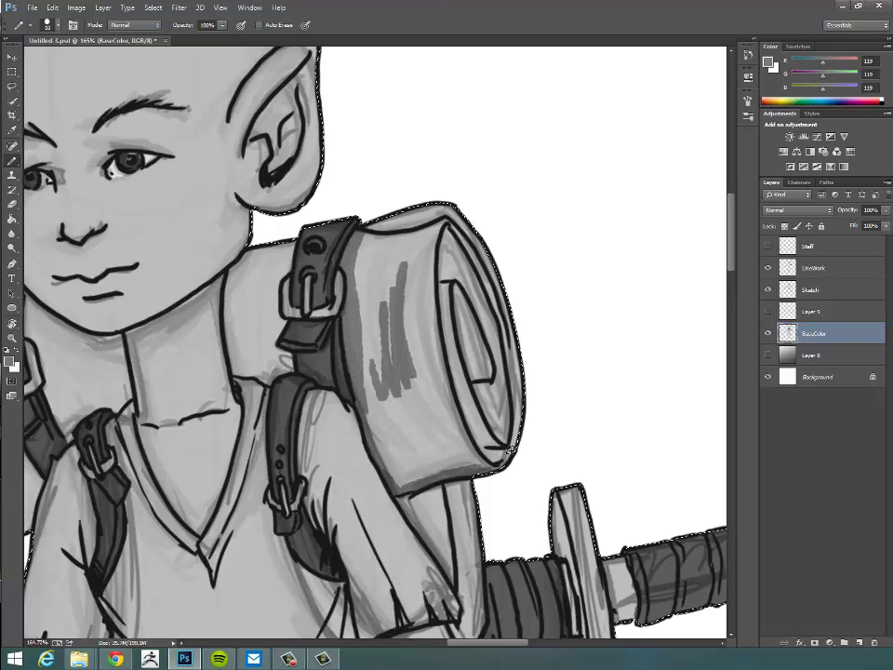
{"action": "left_click_drag", "start_coordinate": [510, 450], "coordinate": [508, 445]}
{"action": "key", "text": "g"}
{"action": "left_click", "coordinate": [457, 418]}
Outline and fill the bedroll section between the neck and the buckled strap on the sword-hilt side with mid grey
{"action": "mouse_move", "coordinate": [545, 324]}
{"action": "left_mouse_down"}
{"action": "mouse_move", "coordinate": [584, 349]}
{"action": "mouse_move", "coordinate": [674, 343]}
{"action": "left_mouse_up"}
{"action": "key", "text": "b"}
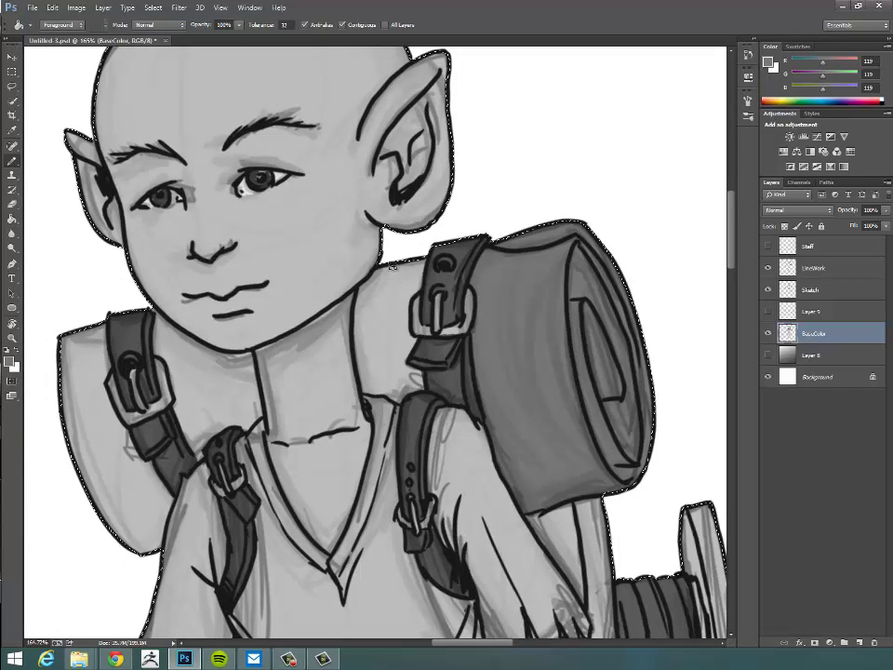
{"action": "left_click_drag", "start_coordinate": [393, 382], "coordinate": [420, 387]}
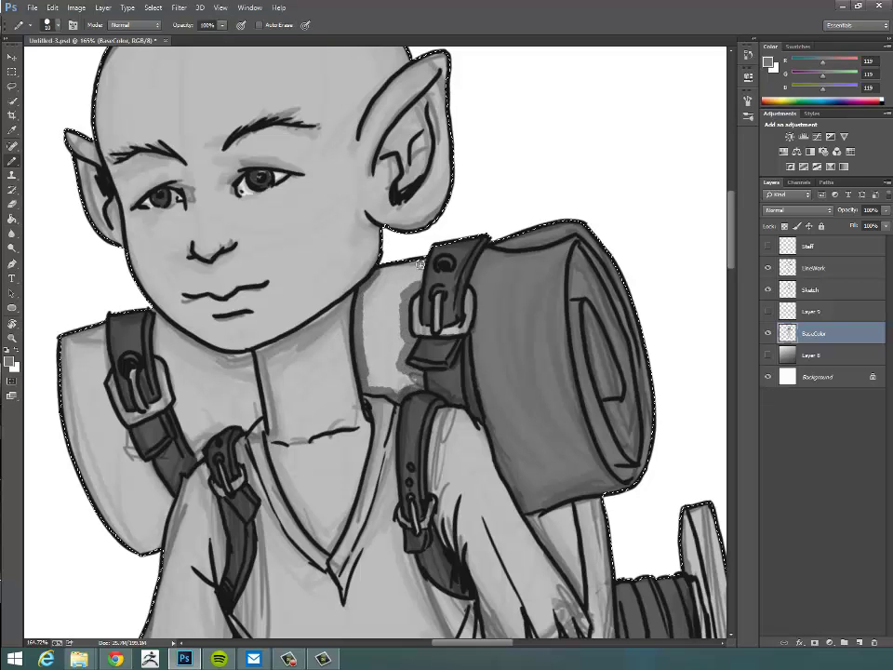
{"action": "mouse_move", "coordinate": [398, 287]}
{"action": "left_mouse_down"}
{"action": "mouse_move", "coordinate": [403, 278]}
{"action": "mouse_move", "coordinate": [446, 311]}
{"action": "mouse_move", "coordinate": [438, 313]}
{"action": "mouse_move", "coordinate": [508, 299]}
{"action": "left_mouse_up"}
{"action": "key", "text": "g"}
{"action": "left_click", "coordinate": [386, 342]}
Color the bedroll on the staff side mid grey, both between the neck and strap and outside the strap
{"action": "key", "text": "b"}
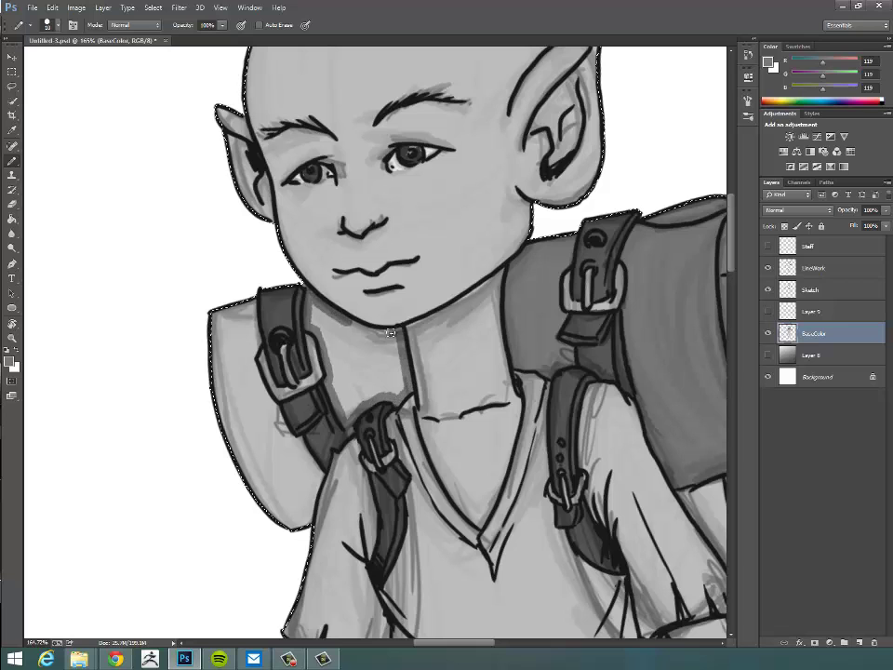
{"action": "left_click_drag", "start_coordinate": [365, 360], "coordinate": [461, 343]}
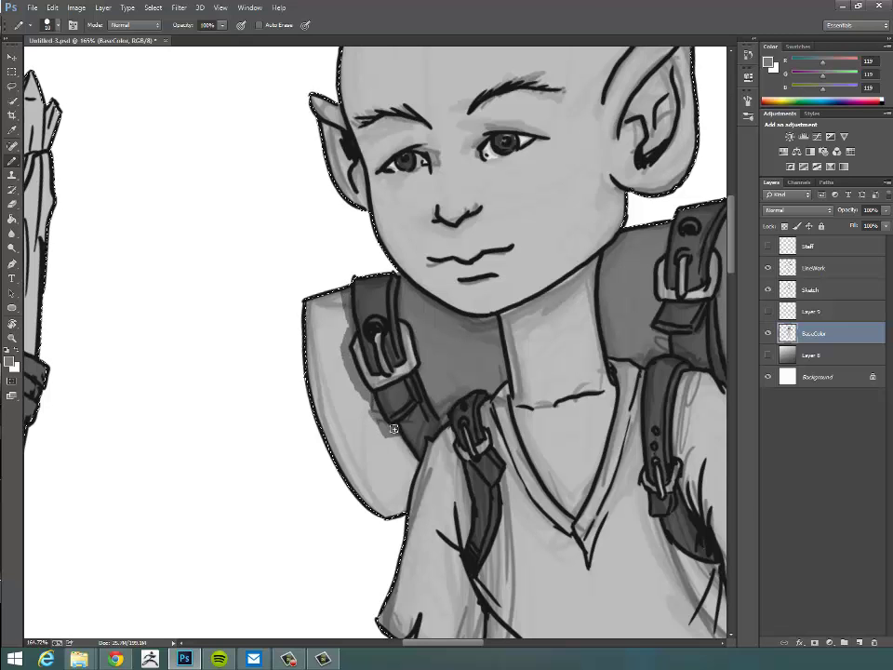
{"action": "mouse_move", "coordinate": [394, 428]}
{"action": "left_mouse_down"}
{"action": "mouse_move", "coordinate": [408, 462]}
{"action": "mouse_move", "coordinate": [400, 517]}
{"action": "mouse_move", "coordinate": [309, 388]}
{"action": "left_mouse_up"}
{"action": "key", "text": "g"}
{"action": "left_click", "coordinate": [394, 497]}
Toggle the Sketch layer's visibility to compare the figure with and without it, leaving the layer hidden
{"action": "left_click_drag", "start_coordinate": [524, 450], "coordinate": [354, 308]}
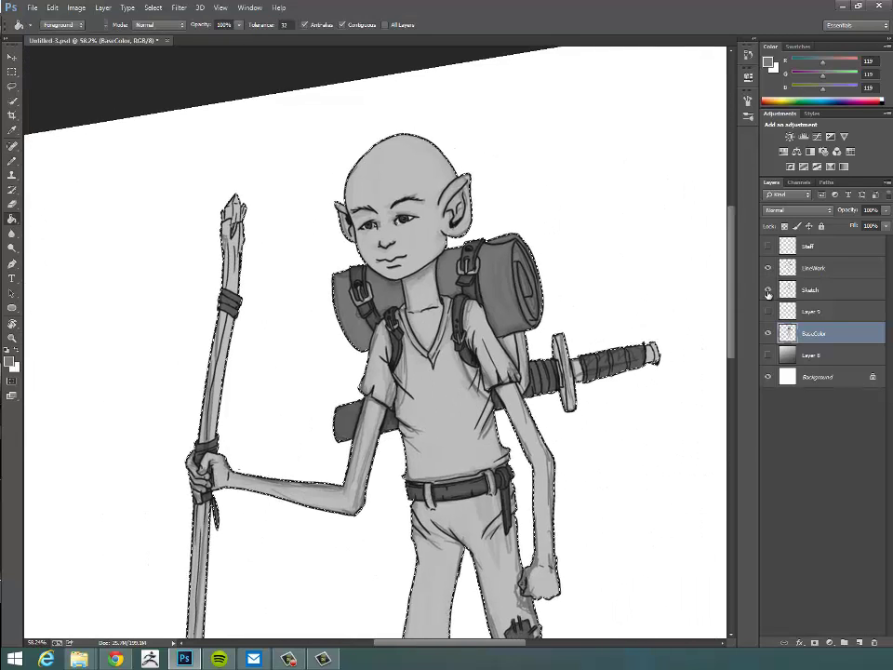
{"action": "left_click", "coordinate": [768, 292]}
{"action": "left_click", "coordinate": [768, 292]}
{"action": "left_click", "coordinate": [768, 294]}
{"action": "left_click", "coordinate": [768, 295]}
{"action": "left_click", "coordinate": [768, 295]}
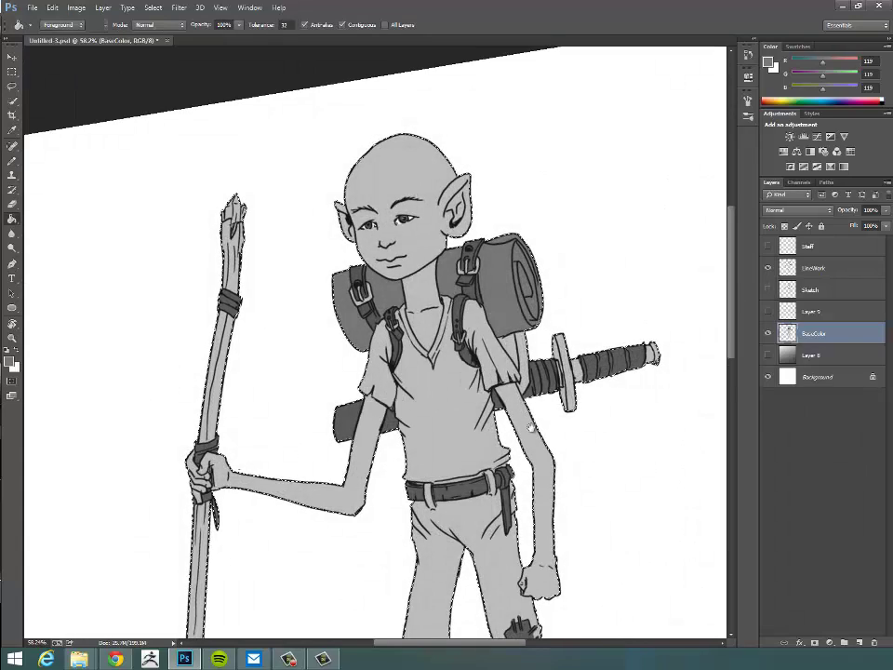
Outline the torn hems of both trouser legs with mid grey
{"action": "mouse_move", "coordinate": [602, 573]}
{"action": "left_mouse_down"}
{"action": "mouse_move", "coordinate": [555, 457]}
{"action": "mouse_move", "coordinate": [520, 484]}
{"action": "left_mouse_up"}
{"action": "left_click_drag", "start_coordinate": [474, 597], "coordinate": [514, 401]}
{"action": "left_click_drag", "start_coordinate": [483, 504], "coordinate": [554, 392]}
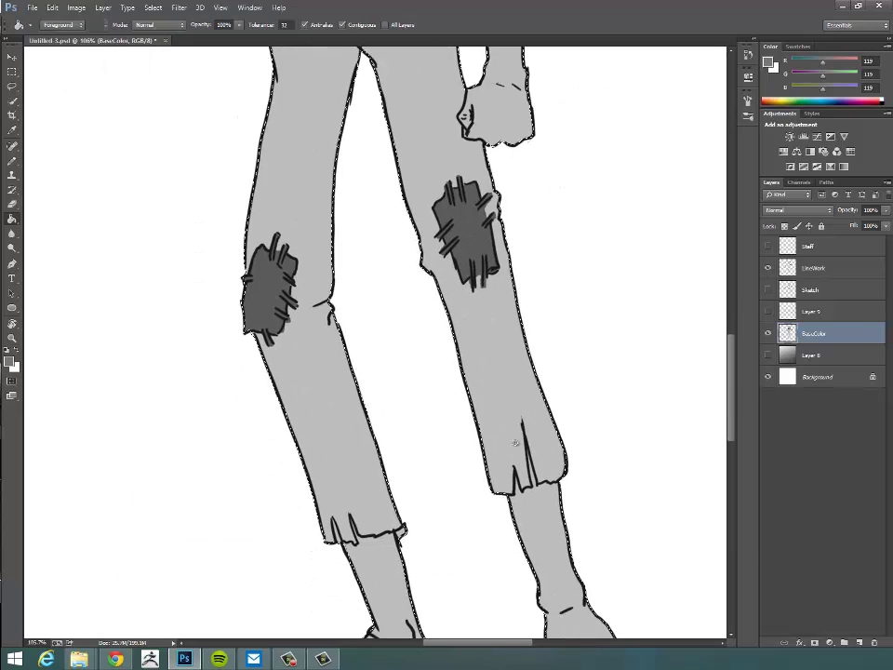
{"action": "key", "text": "b"}
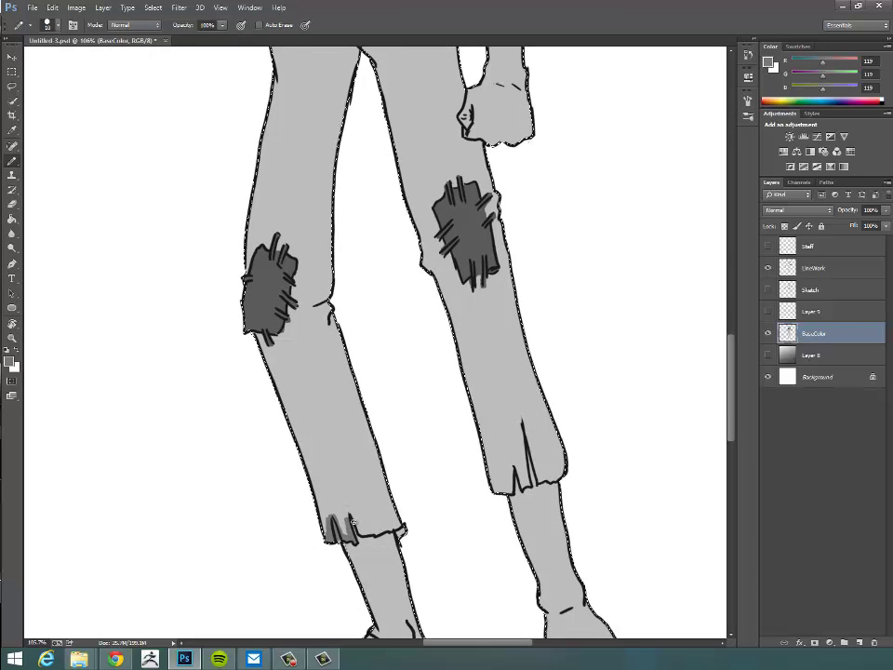
{"action": "left_click_drag", "start_coordinate": [506, 486], "coordinate": [511, 475]}
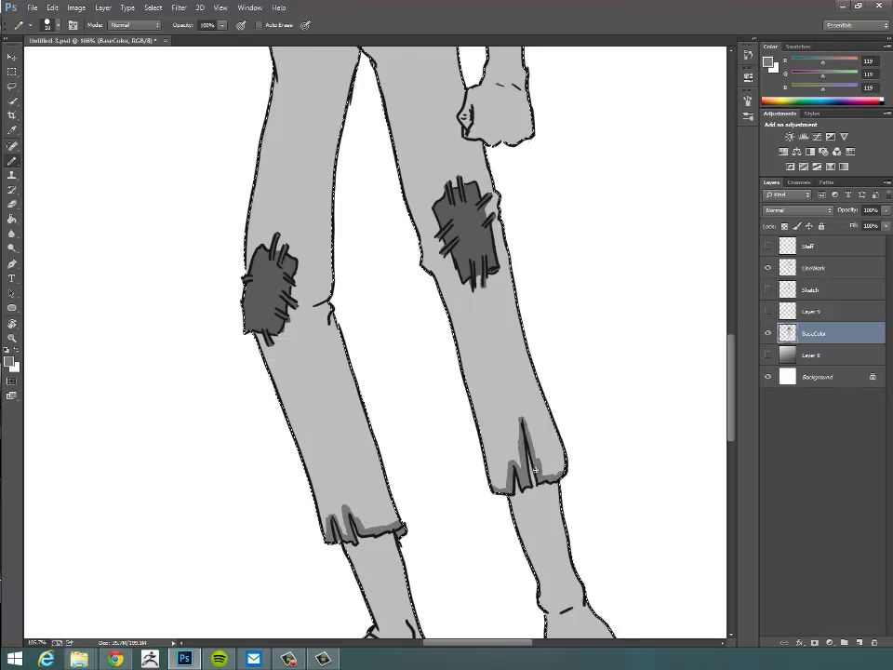
Outline the trousers around the hanging fist and the belt loops, and fill the trousers with mid grey
{"action": "scroll", "coordinate": [536, 469], "scroll_direction": "up", "scroll_amount": 6}
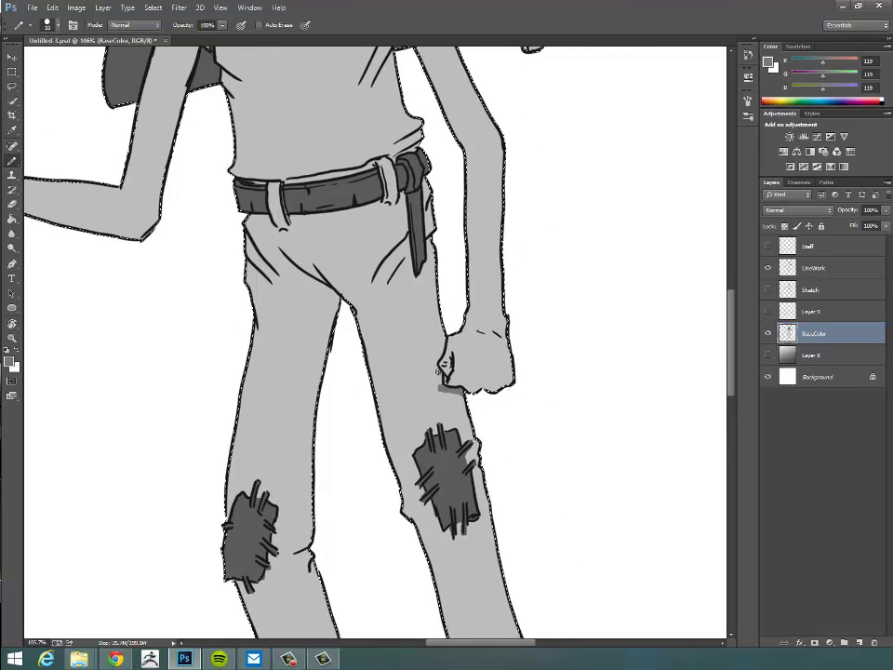
{"action": "left_click_drag", "start_coordinate": [463, 251], "coordinate": [448, 332]}
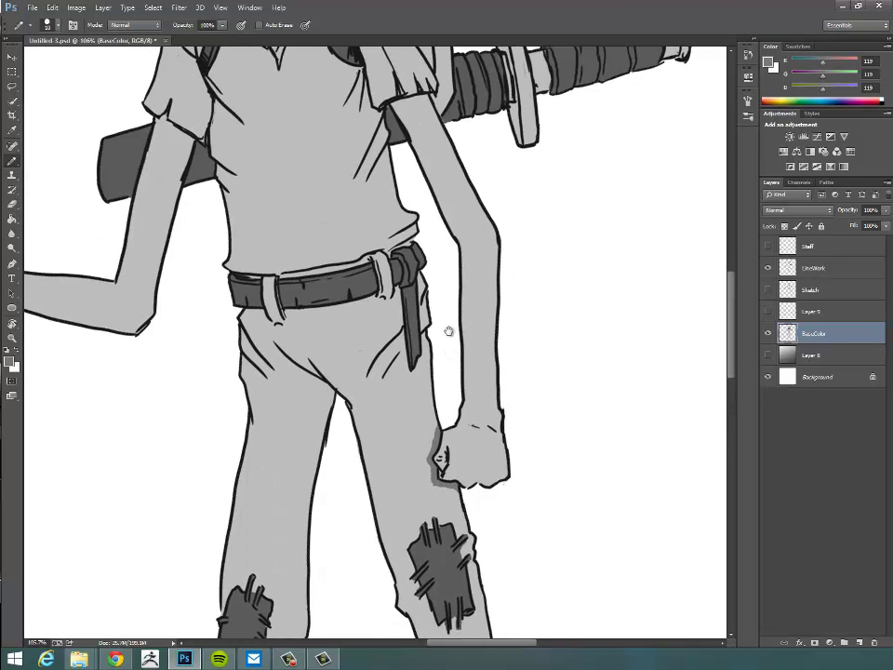
{"action": "left_click_drag", "start_coordinate": [415, 502], "coordinate": [442, 469]}
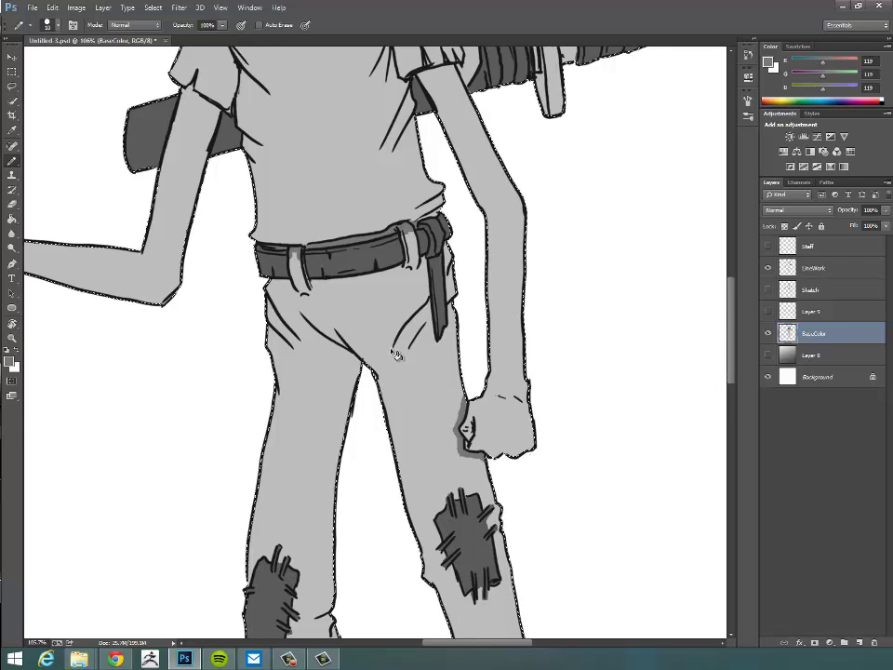
{"action": "key", "text": "g"}
{"action": "left_click", "coordinate": [434, 425]}
Reset the canvas rotation to 0° with the whole figure in view
{"action": "scroll", "coordinate": [435, 424], "scroll_direction": "down", "scroll_amount": 3}
{"action": "left_click_drag", "start_coordinate": [537, 474], "coordinate": [498, 474]}
{"action": "left_click_drag", "start_coordinate": [563, 399], "coordinate": [530, 268]}
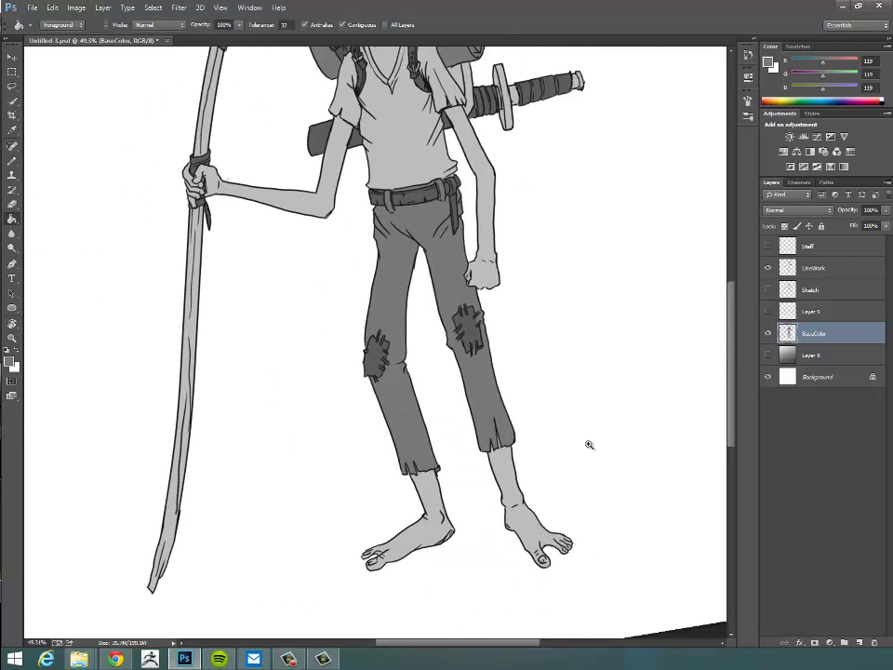
{"action": "left_click_drag", "start_coordinate": [588, 444], "coordinate": [564, 441]}
{"action": "key", "text": "r"}
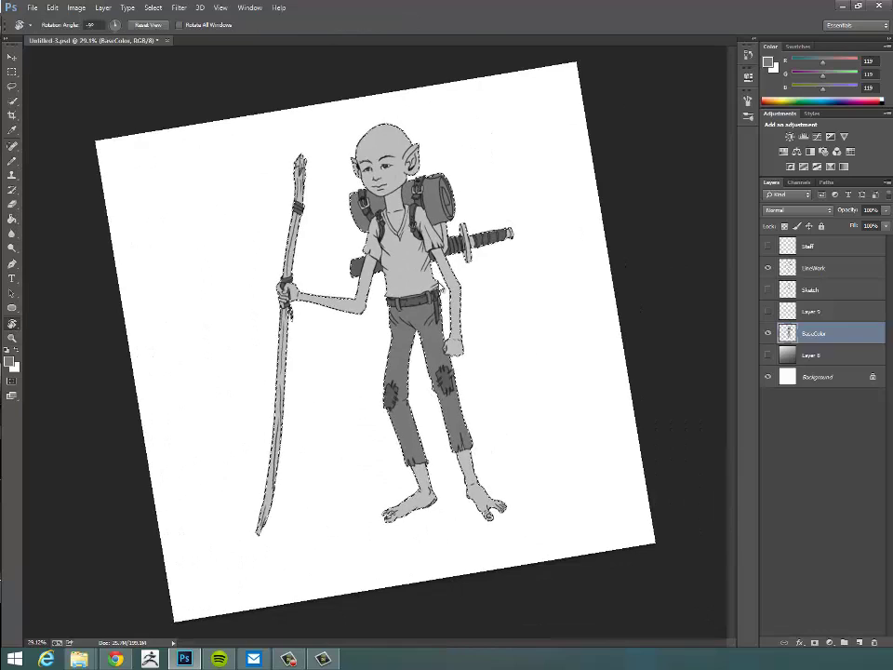
{"action": "left_click", "coordinate": [147, 24]}
Swap the foreground to near-white (RGB 250, 249, 249) and paint the crystal at the staff's tip
{"action": "key", "text": "z"}
{"action": "left_click_drag", "start_coordinate": [482, 354], "coordinate": [516, 362]}
{"action": "left_click_drag", "start_coordinate": [445, 90], "coordinate": [484, 435]}
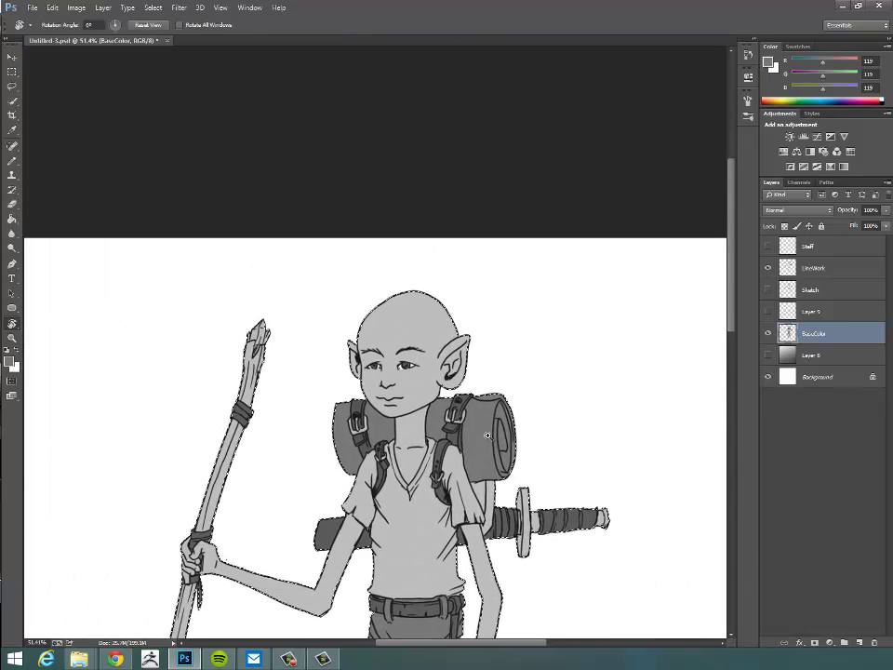
{"action": "left_click_drag", "start_coordinate": [418, 416], "coordinate": [534, 432]}
{"action": "left_click_drag", "start_coordinate": [468, 400], "coordinate": [523, 427]}
{"action": "key", "text": "b"}
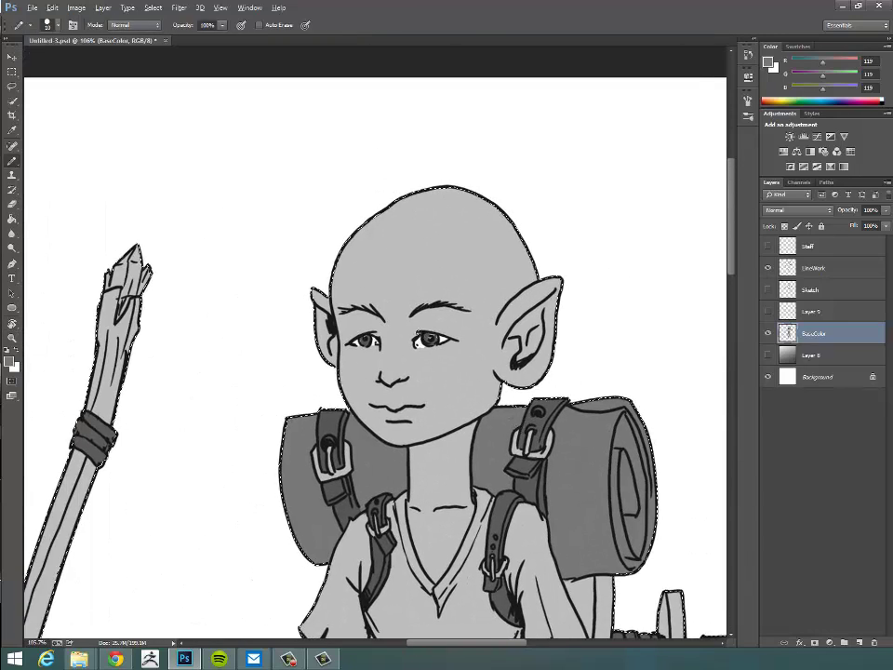
{"action": "key", "text": "x"}
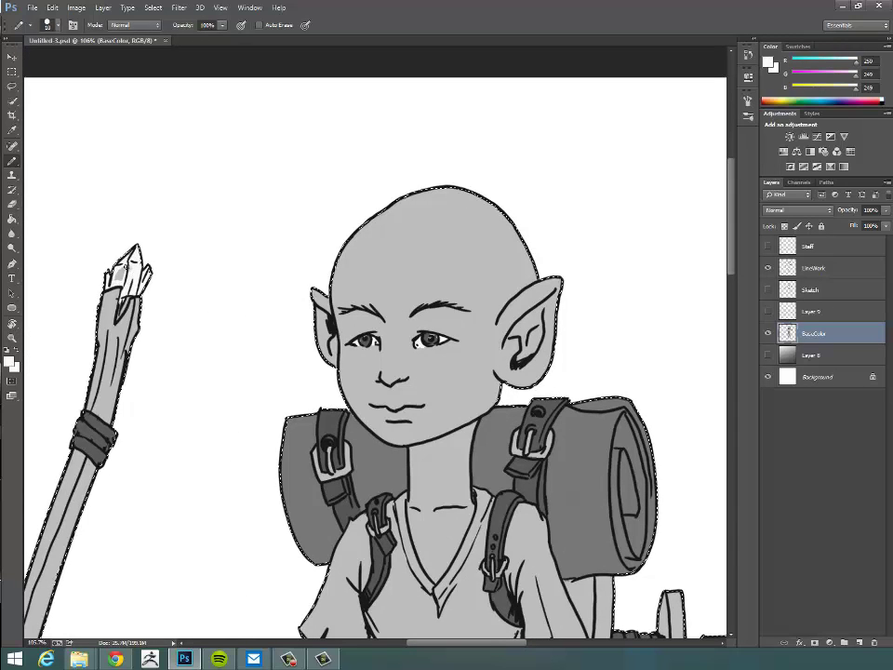
Paint the bedroll buckles, the shoulder strap buckles and the collar beside the sword guard near-white
{"action": "mouse_move", "coordinate": [450, 361]}
{"action": "left_mouse_down"}
{"action": "mouse_move", "coordinate": [452, 316]}
{"action": "mouse_move", "coordinate": [339, 168]}
{"action": "mouse_move", "coordinate": [342, 196]}
{"action": "left_mouse_up"}
{"action": "left_click_drag", "start_coordinate": [210, 296], "coordinate": [225, 308]}
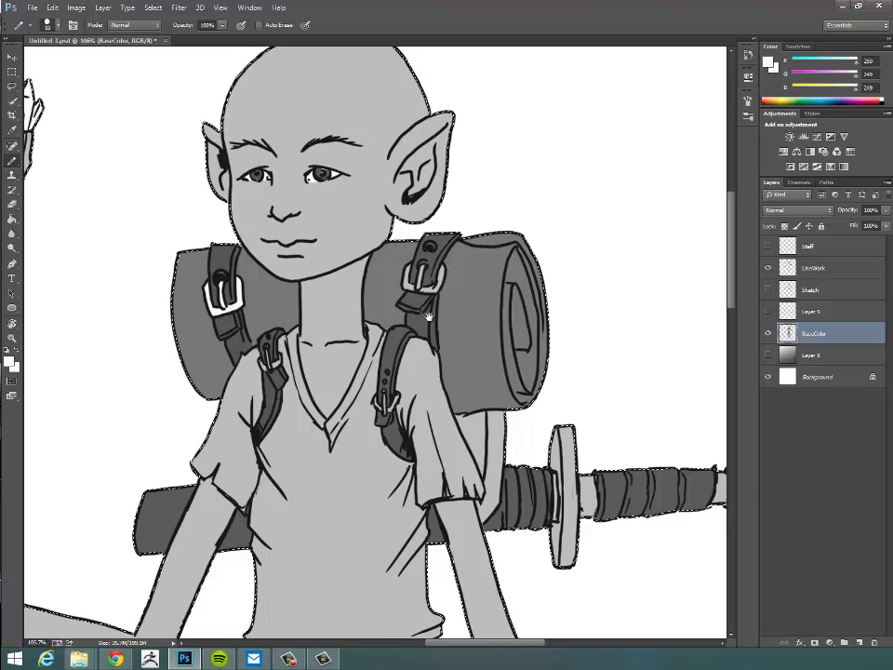
{"action": "left_click_drag", "start_coordinate": [429, 316], "coordinate": [408, 319]}
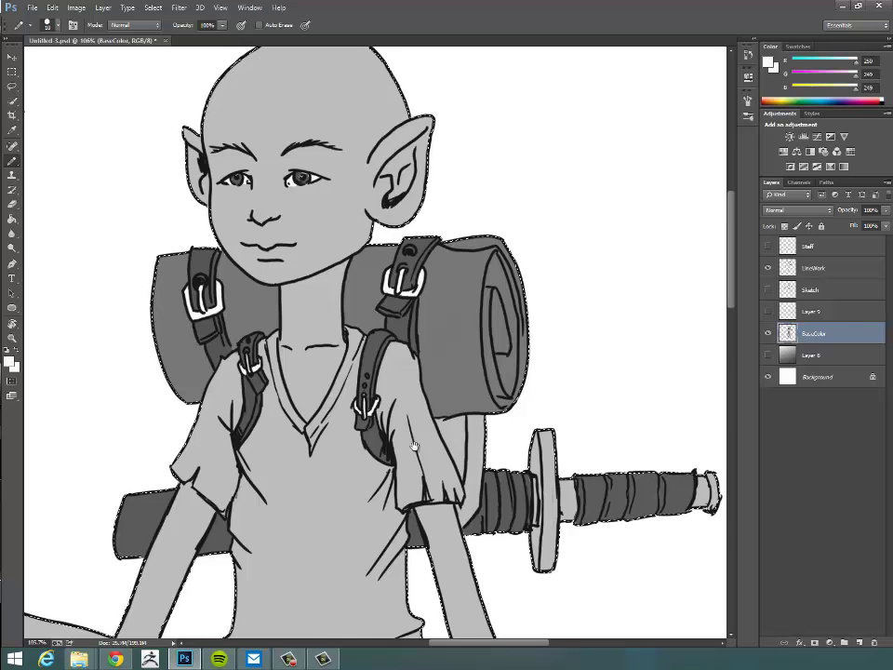
{"action": "left_click_drag", "start_coordinate": [415, 446], "coordinate": [427, 263]}
{"action": "left_click_drag", "start_coordinate": [438, 461], "coordinate": [317, 522]}
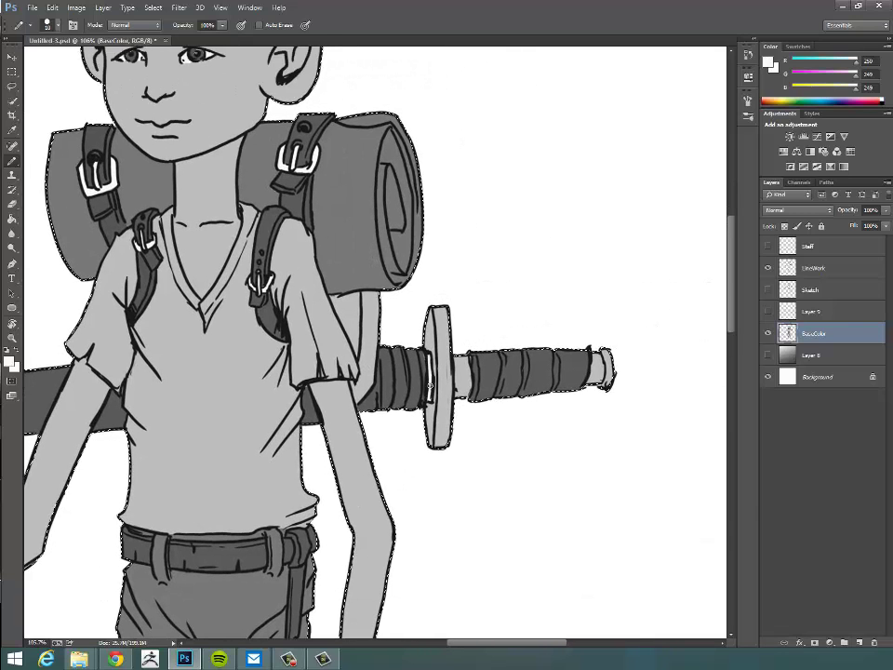
Look over the whole figure and its gear to check the blocked-in grey values
{"action": "key", "text": "ctrl+d"}
{"action": "left_click_drag", "start_coordinate": [627, 456], "coordinate": [552, 423]}
{"action": "left_click_drag", "start_coordinate": [502, 526], "coordinate": [641, 242]}
{"action": "left_click_drag", "start_coordinate": [470, 569], "coordinate": [595, 261]}
{"action": "left_click_drag", "start_coordinate": [544, 572], "coordinate": [560, 493]}
{"action": "left_click_drag", "start_coordinate": [565, 429], "coordinate": [493, 430]}
{"action": "left_click_drag", "start_coordinate": [545, 377], "coordinate": [504, 527]}
{"action": "key", "text": "z"}
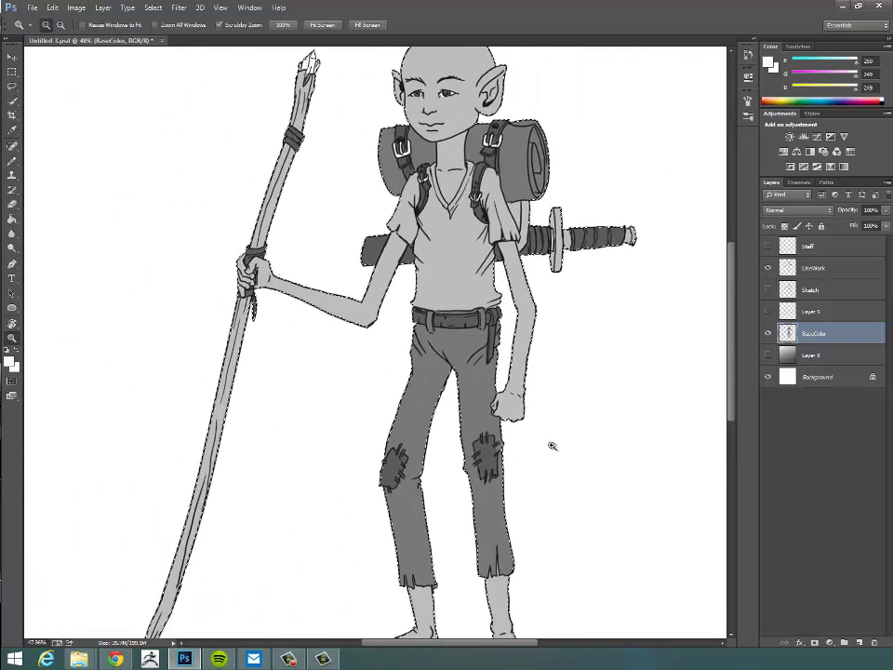
{"action": "left_click_drag", "start_coordinate": [553, 446], "coordinate": [512, 447]}
{"action": "key", "text": "ctrl+shift+d"}
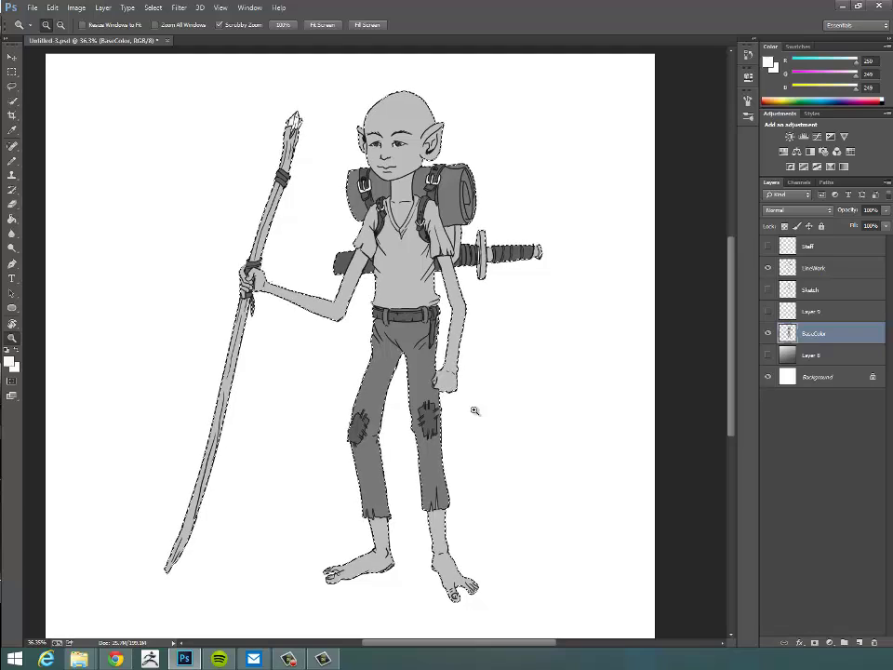
{"action": "left_click_drag", "start_coordinate": [462, 384], "coordinate": [507, 384]}
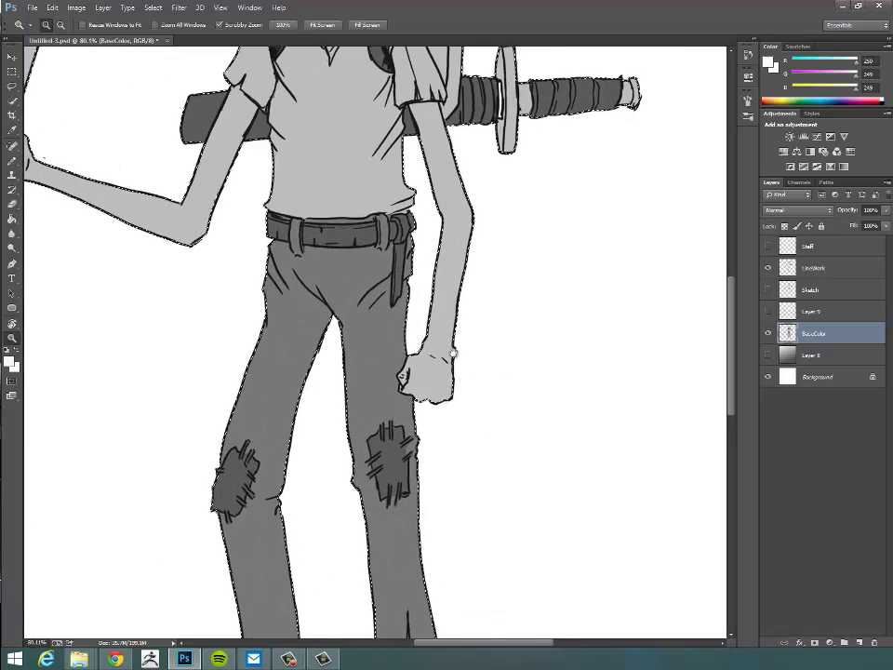
{"action": "left_click_drag", "start_coordinate": [365, 230], "coordinate": [415, 389]}
Sample the belt's grey and darken the foreground color to RGB 54, 54, 54
{"action": "key", "text": "v"}
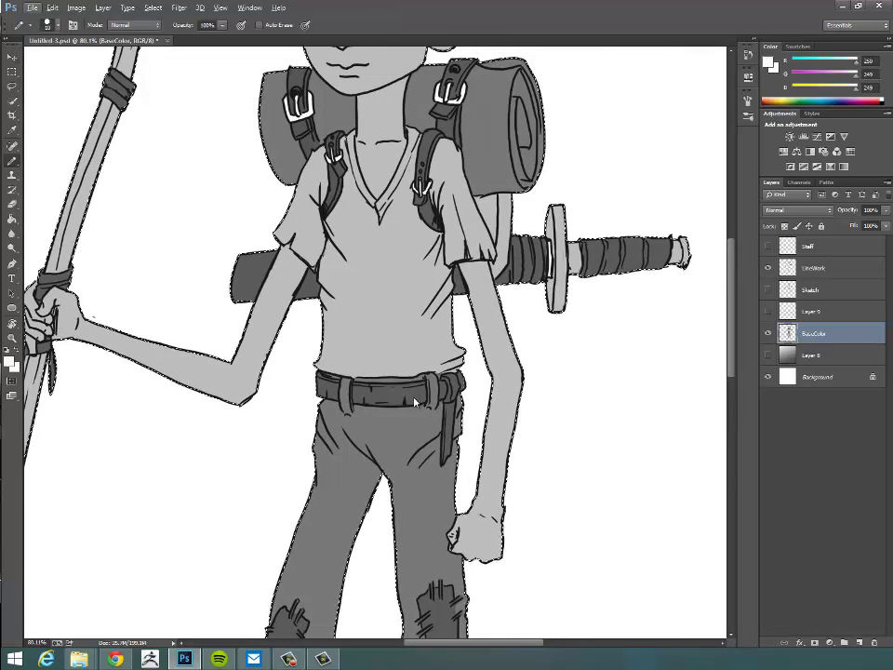
{"action": "key", "text": "alt+v"}
{"action": "key", "text": "Escape"}
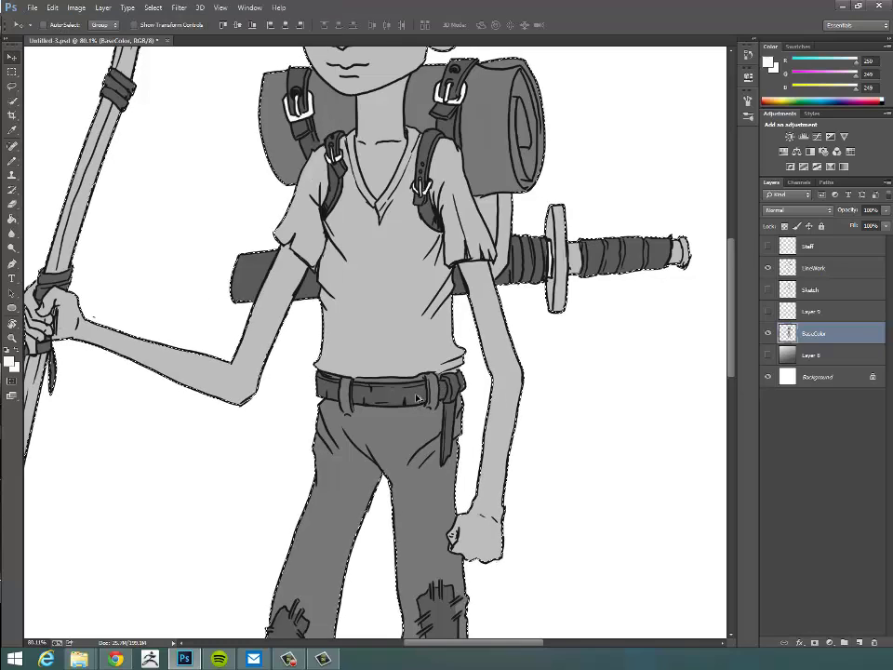
{"action": "key", "text": "b"}
{"action": "left_click", "coordinate": [417, 398], "text": "alt"}
{"action": "left_click", "coordinate": [8, 360]}
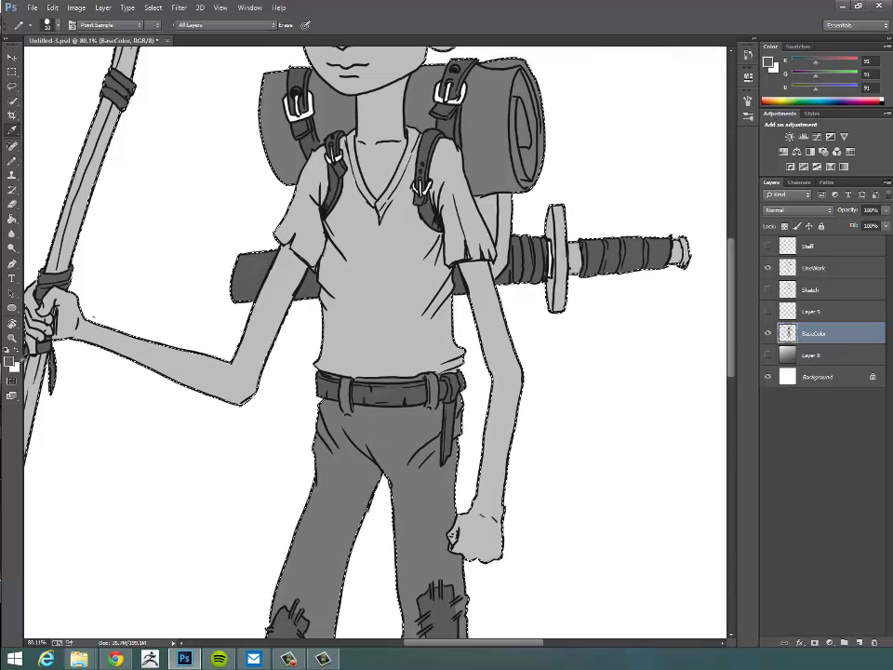
{"action": "left_click", "coordinate": [309, 283]}
{"action": "key", "text": "Return"}
Outline the shirt's staff-side sleeve and torso edge in dark grey, and fill that sleeve
{"action": "left_click_drag", "start_coordinate": [380, 305], "coordinate": [384, 355]}
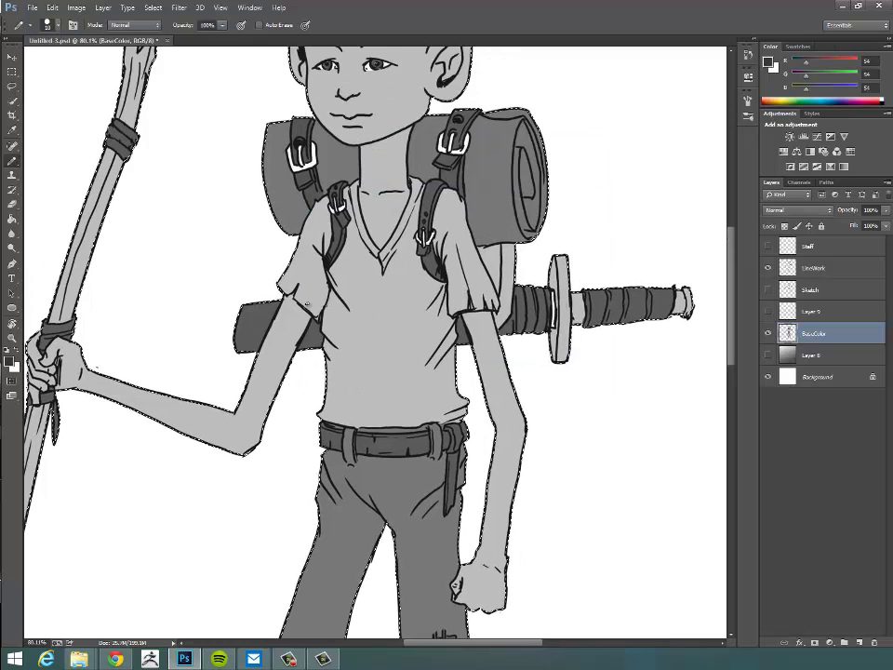
{"action": "mouse_move", "coordinate": [295, 297]}
{"action": "left_mouse_down"}
{"action": "mouse_move", "coordinate": [317, 318]}
{"action": "mouse_move", "coordinate": [326, 405]}
{"action": "left_mouse_up"}
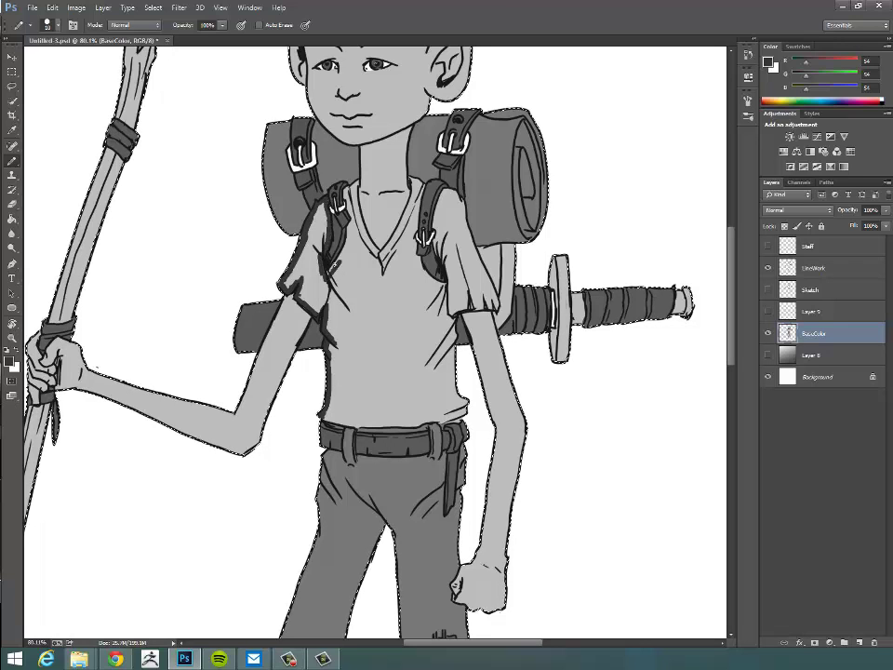
{"action": "left_click_drag", "start_coordinate": [328, 283], "coordinate": [326, 308]}
{"action": "key", "text": "g"}
{"action": "left_click", "coordinate": [309, 260]}
Outline the shirt along the staff-side shoulder strap and around the V-neck opening in dark grey
{"action": "mouse_move", "coordinate": [390, 414]}
{"action": "left_mouse_down"}
{"action": "mouse_move", "coordinate": [357, 537]}
{"action": "mouse_move", "coordinate": [415, 398]}
{"action": "mouse_move", "coordinate": [454, 416]}
{"action": "left_mouse_up"}
{"action": "key", "text": "b"}
{"action": "left_click_drag", "start_coordinate": [222, 379], "coordinate": [259, 303]}
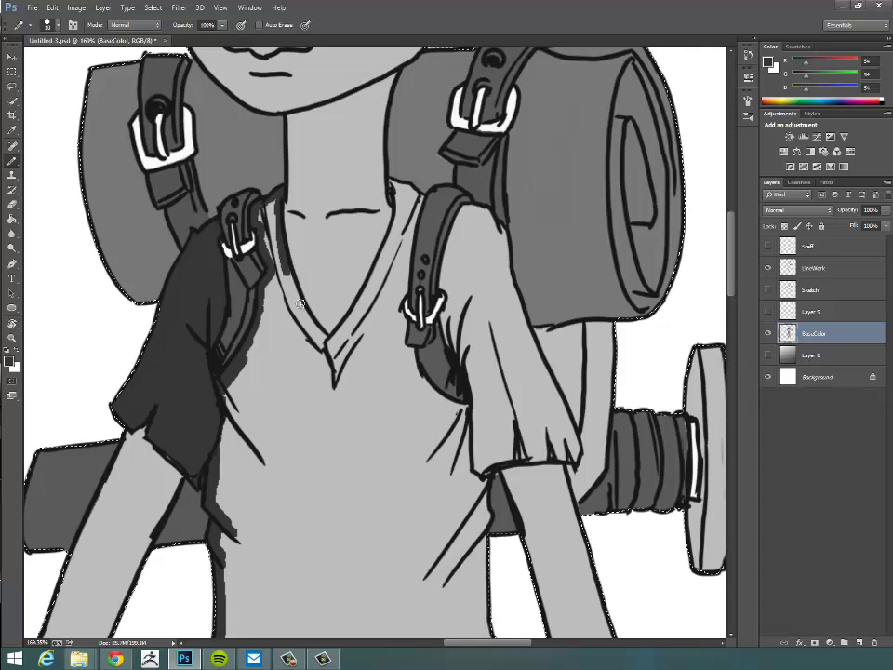
{"action": "mouse_move", "coordinate": [306, 319]}
{"action": "left_mouse_down"}
{"action": "mouse_move", "coordinate": [345, 330]}
{"action": "mouse_move", "coordinate": [361, 300]}
{"action": "left_mouse_up"}
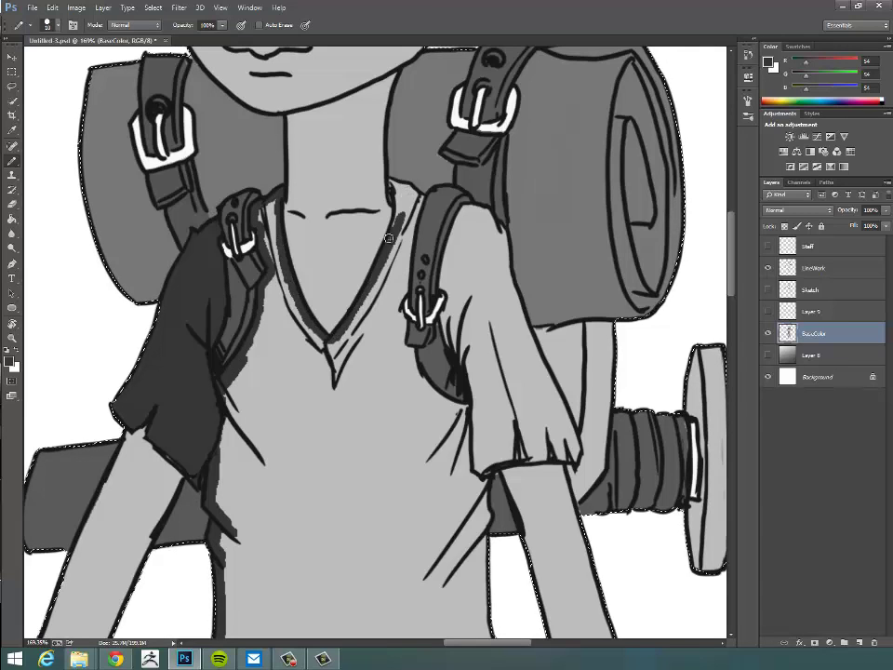
{"action": "left_click_drag", "start_coordinate": [389, 238], "coordinate": [392, 186]}
Outline the hem and outer edge of the sword-hilt-side sleeve in dark grey
{"action": "scroll", "coordinate": [402, 197], "scroll_direction": "down", "scroll_amount": 3}
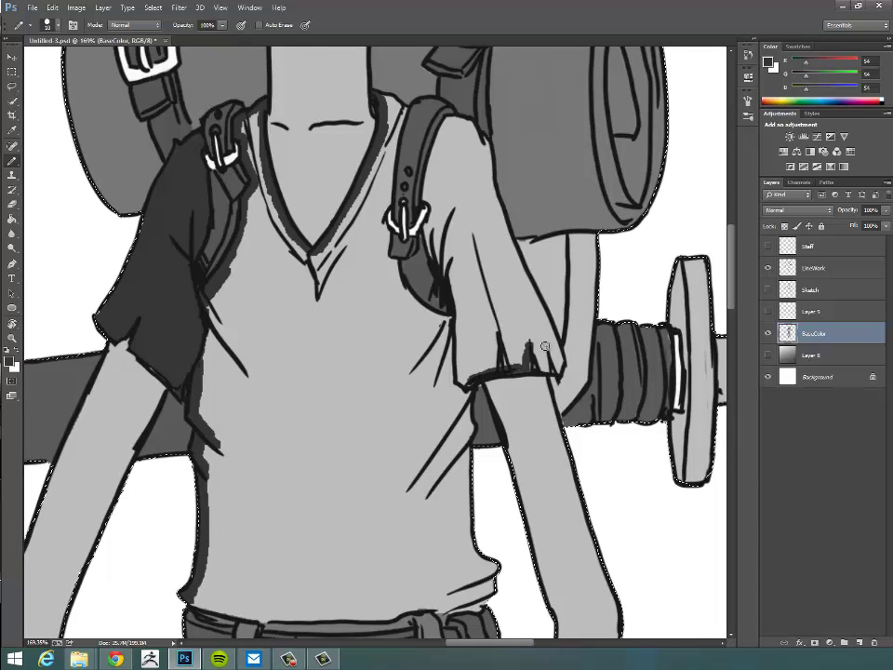
{"action": "mouse_move", "coordinate": [547, 366]}
{"action": "left_mouse_down"}
{"action": "mouse_move", "coordinate": [559, 361]}
{"action": "mouse_move", "coordinate": [554, 354]}
{"action": "left_mouse_up"}
{"action": "left_click_drag", "start_coordinate": [524, 284], "coordinate": [507, 232]}
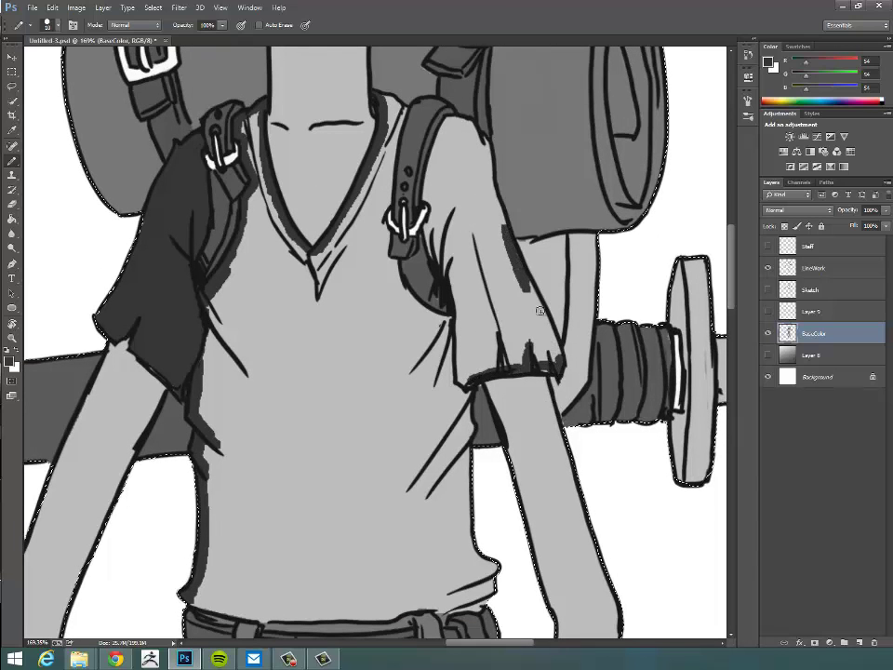
{"action": "mouse_move", "coordinate": [526, 281]}
{"action": "left_mouse_down"}
{"action": "mouse_move", "coordinate": [554, 347]}
{"action": "mouse_move", "coordinate": [489, 193]}
{"action": "left_mouse_up"}
{"action": "left_click_drag", "start_coordinate": [487, 259], "coordinate": [496, 173]}
{"action": "key", "text": "g"}
{"action": "left_click", "coordinate": [474, 463]}
{"action": "mouse_move", "coordinate": [433, 228]}
{"action": "left_mouse_down"}
{"action": "mouse_move", "coordinate": [444, 323]}
{"action": "mouse_move", "coordinate": [371, 264]}
{"action": "left_mouse_up"}
{"action": "key", "text": "ctrl+z"}
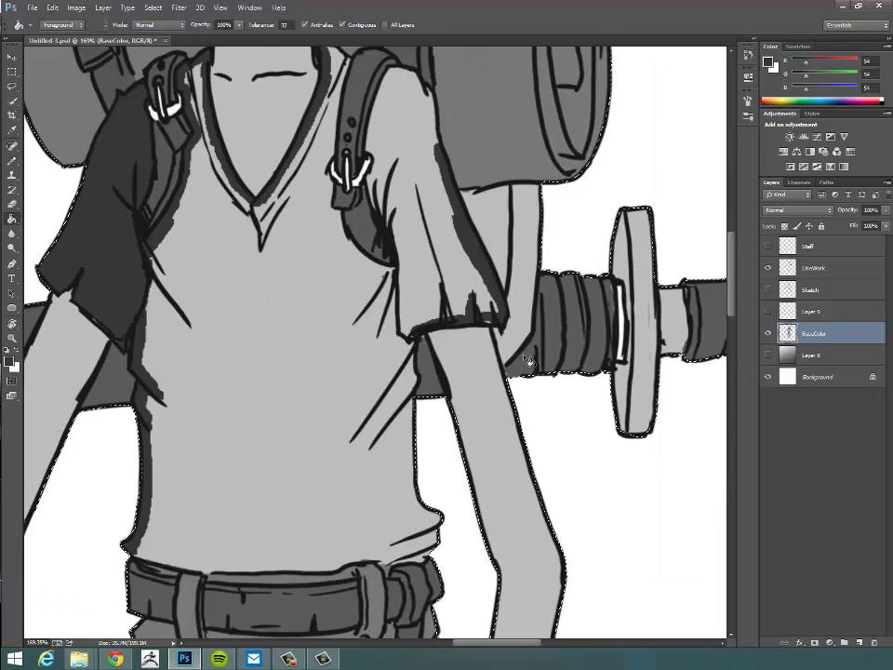
Close the shirt's edge below the sword-hilt-side armpit and fill the rest of the shirt with dark grey
{"action": "key", "text": "b"}
{"action": "left_click_drag", "start_coordinate": [421, 328], "coordinate": [408, 338]}
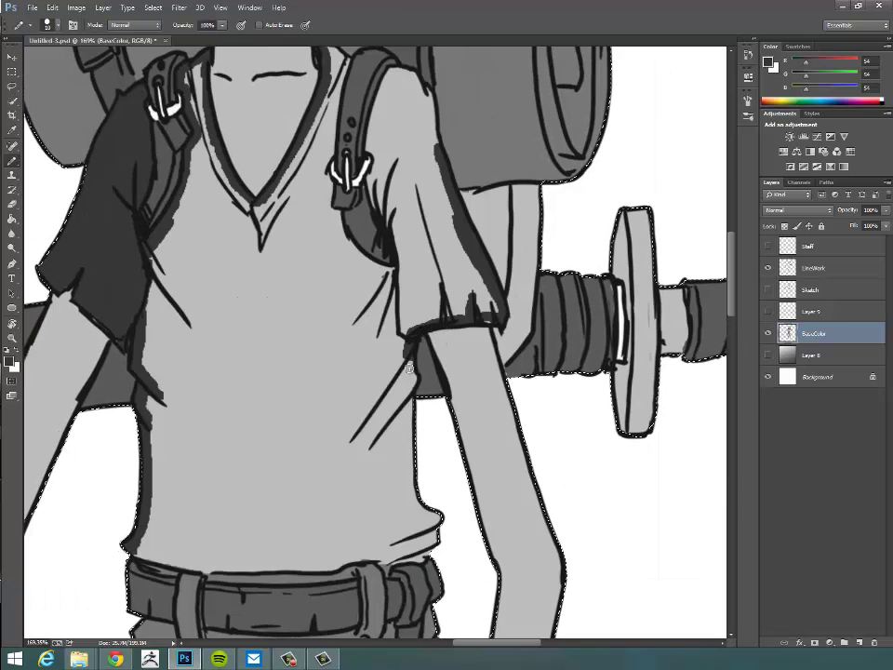
{"action": "key", "text": "g"}
{"action": "left_click", "coordinate": [454, 303]}
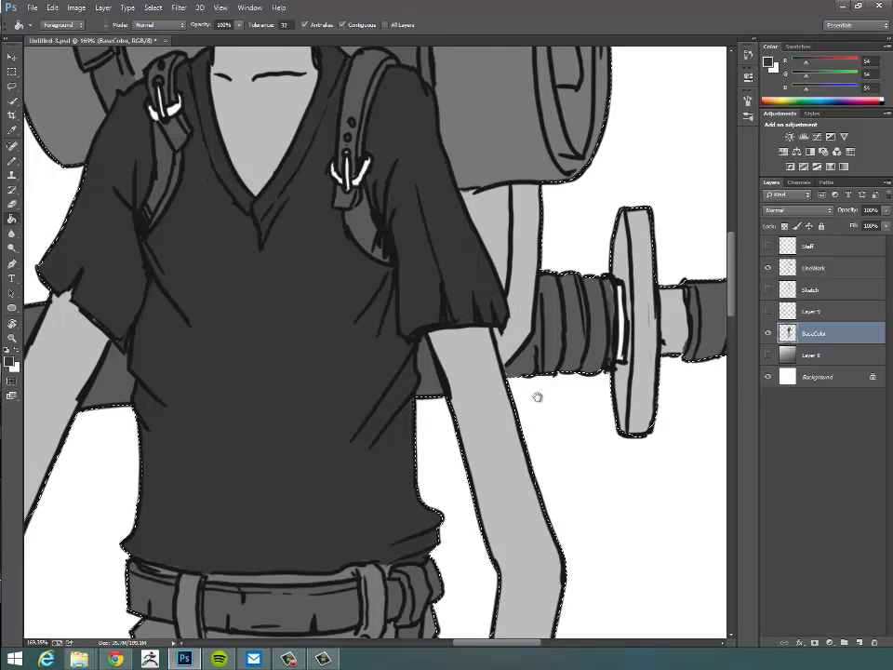
Sample the trousers' mid grey (RGB 120, 120, 120) and paint the staff side and pointed tip of the V-neck collar band
{"action": "left_click_drag", "start_coordinate": [496, 237], "coordinate": [618, 366]}
{"action": "left_click_drag", "start_coordinate": [569, 396], "coordinate": [507, 402]}
{"action": "left_click_drag", "start_coordinate": [648, 601], "coordinate": [510, 508]}
{"action": "left_click", "coordinate": [406, 563], "text": "alt"}
{"action": "scroll", "coordinate": [417, 554], "scroll_direction": "up", "scroll_amount": 2}
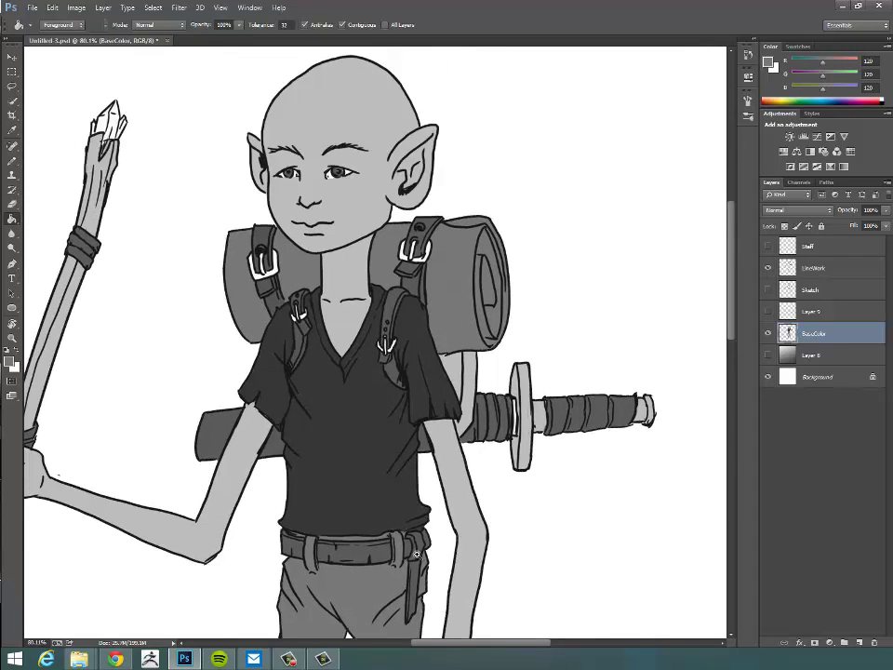
{"action": "left_click_drag", "start_coordinate": [417, 554], "coordinate": [443, 532]}
{"action": "left_click", "coordinate": [231, 207]}
{"action": "key", "text": "b"}
{"action": "left_click_drag", "start_coordinate": [234, 213], "coordinate": [237, 188]}
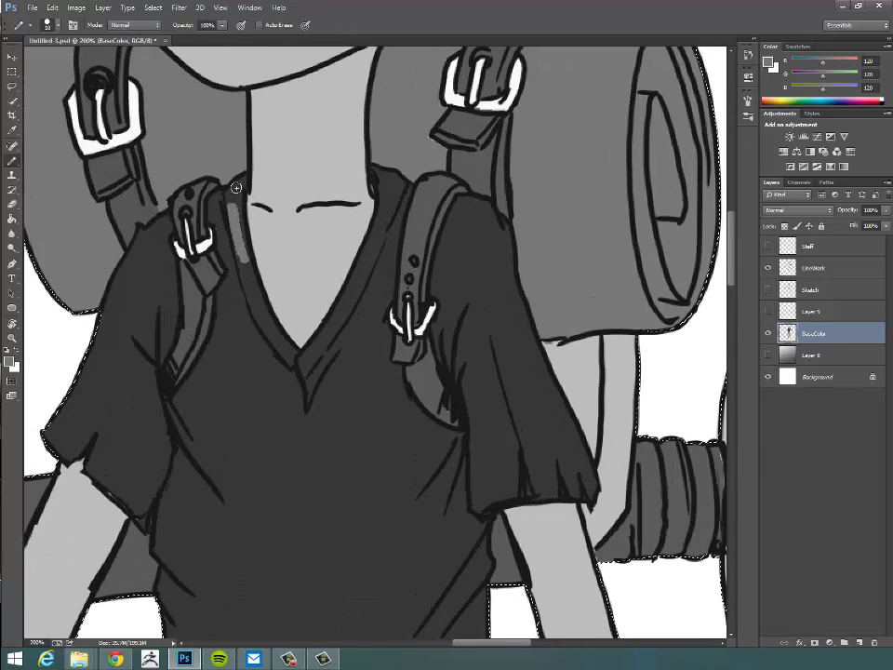
{"action": "mouse_move", "coordinate": [253, 303]}
{"action": "left_mouse_down"}
{"action": "mouse_move", "coordinate": [276, 347]}
{"action": "mouse_move", "coordinate": [259, 299]}
{"action": "mouse_move", "coordinate": [306, 378]}
{"action": "mouse_move", "coordinate": [328, 347]}
{"action": "mouse_move", "coordinate": [319, 370]}
{"action": "mouse_move", "coordinate": [303, 360]}
{"action": "mouse_move", "coordinate": [308, 393]}
{"action": "mouse_move", "coordinate": [376, 270]}
{"action": "mouse_move", "coordinate": [347, 320]}
{"action": "mouse_move", "coordinate": [385, 237]}
{"action": "left_mouse_up"}
{"action": "key", "text": "ctrl+alt+z"}
{"action": "key", "text": "ctrl+alt+z"}
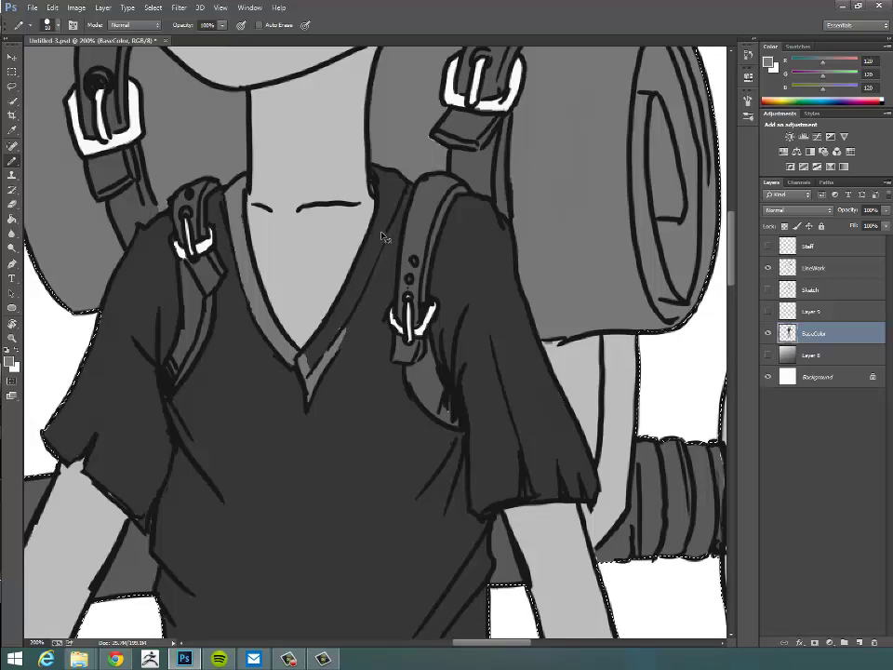
Paint the sword-hilt side of the V-neck collar band mid grey
{"action": "left_click_drag", "start_coordinate": [331, 341], "coordinate": [374, 250]}
{"action": "mouse_move", "coordinate": [393, 184]}
{"action": "left_mouse_down"}
{"action": "mouse_move", "coordinate": [385, 214]}
{"action": "mouse_move", "coordinate": [386, 176]}
{"action": "mouse_move", "coordinate": [377, 169]}
{"action": "mouse_move", "coordinate": [383, 213]}
{"action": "mouse_move", "coordinate": [369, 252]}
{"action": "mouse_move", "coordinate": [307, 365]}
{"action": "mouse_move", "coordinate": [335, 326]}
{"action": "left_mouse_up"}
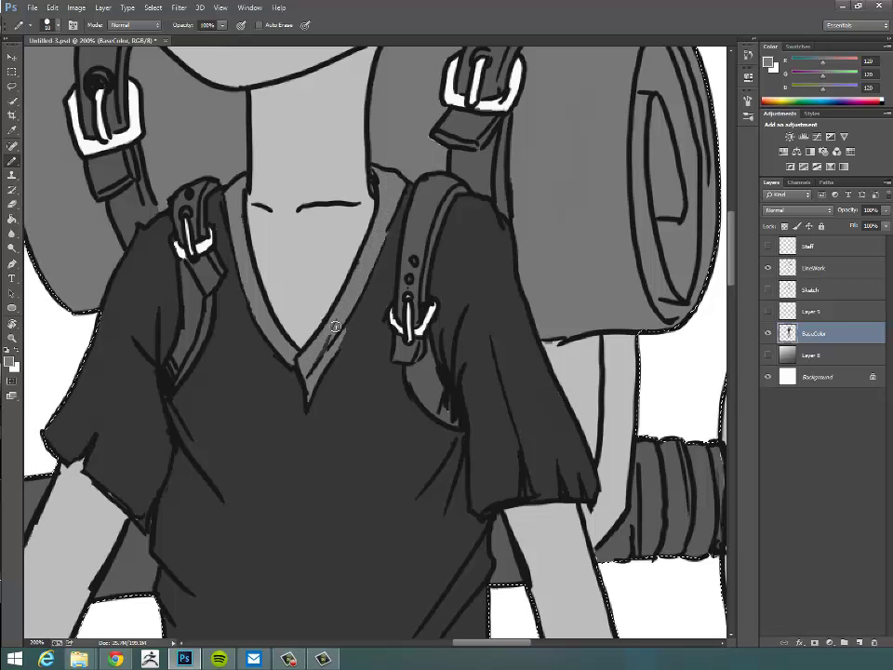
{"action": "scroll", "coordinate": [434, 363], "scroll_direction": "down", "scroll_amount": 3}
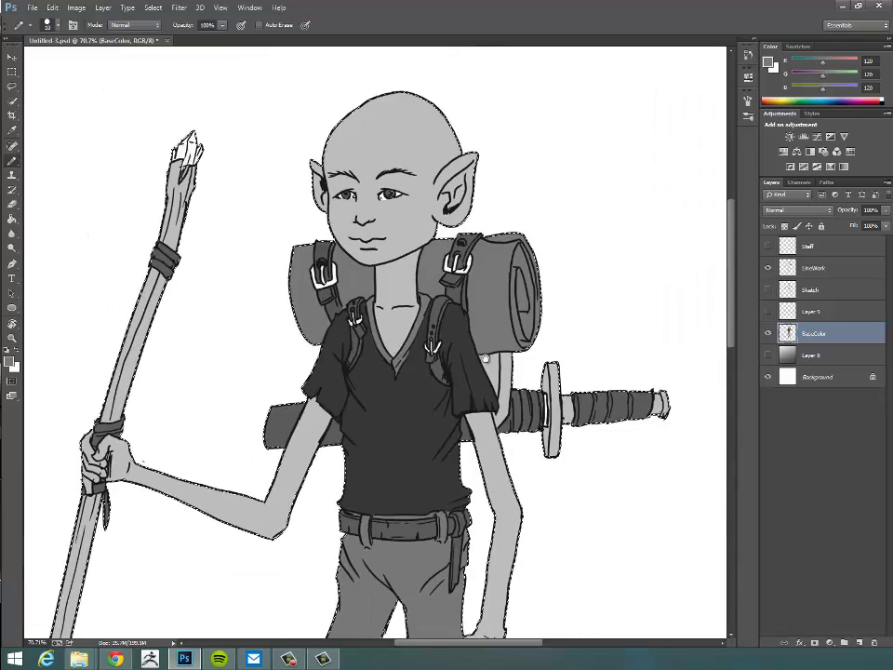
{"action": "left_click_drag", "start_coordinate": [535, 630], "coordinate": [532, 415]}
{"action": "scroll", "coordinate": [531, 413], "scroll_direction": "down", "scroll_amount": 3}
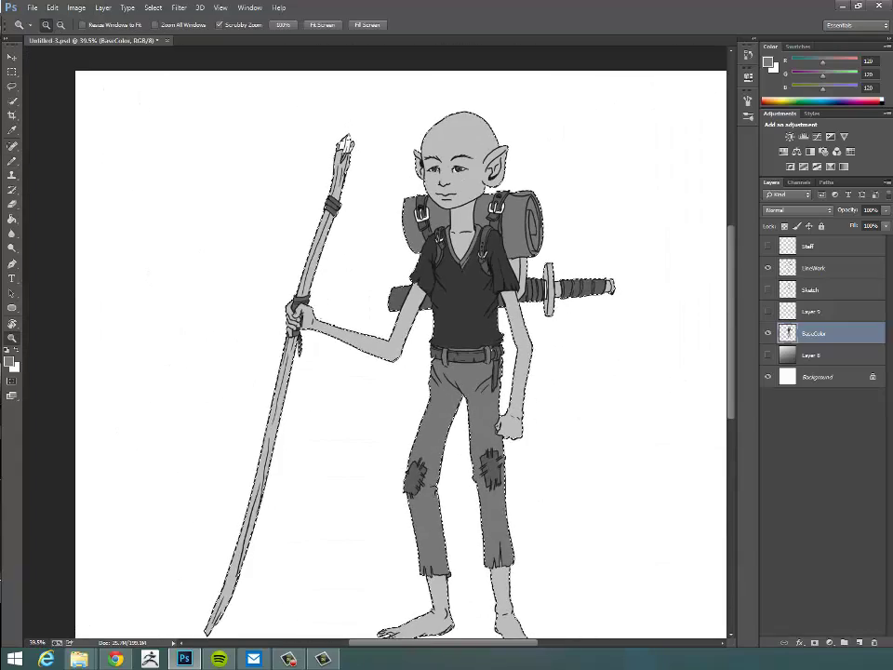
Close off the staff just below the gripping hand with dark grey (RGB 55, 55, 55) and fill the lower shaft
{"action": "scroll", "coordinate": [317, 317], "scroll_direction": "up", "scroll_amount": 5}
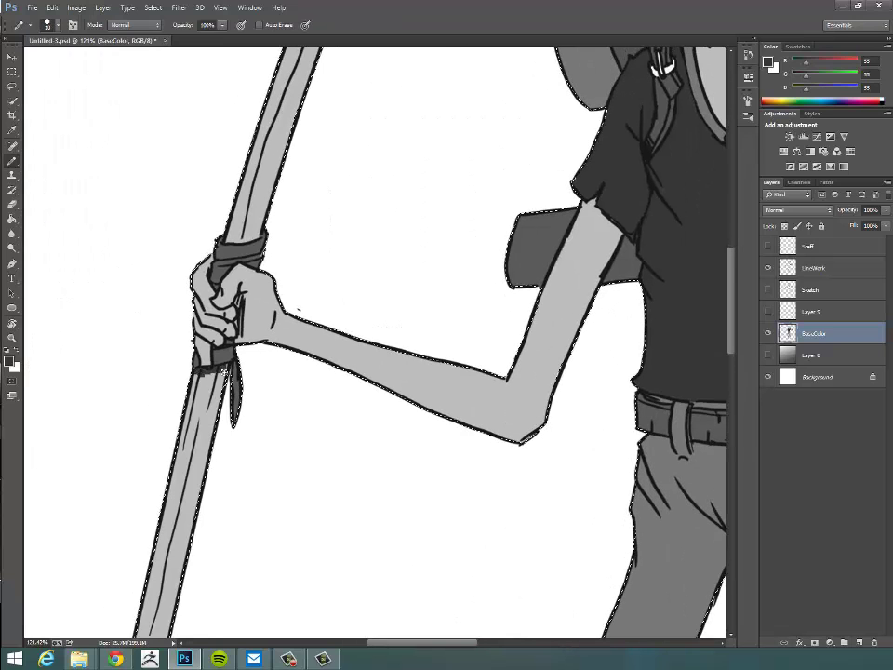
{"action": "left_click_drag", "start_coordinate": [219, 392], "coordinate": [220, 405]}
{"action": "key", "text": "g"}
{"action": "left_click", "coordinate": [206, 430]}
Fill the staff's shaft above the hand and its top section below the crystal with the same dark grey, and clear the selection
{"action": "left_click_drag", "start_coordinate": [288, 480], "coordinate": [276, 554]}
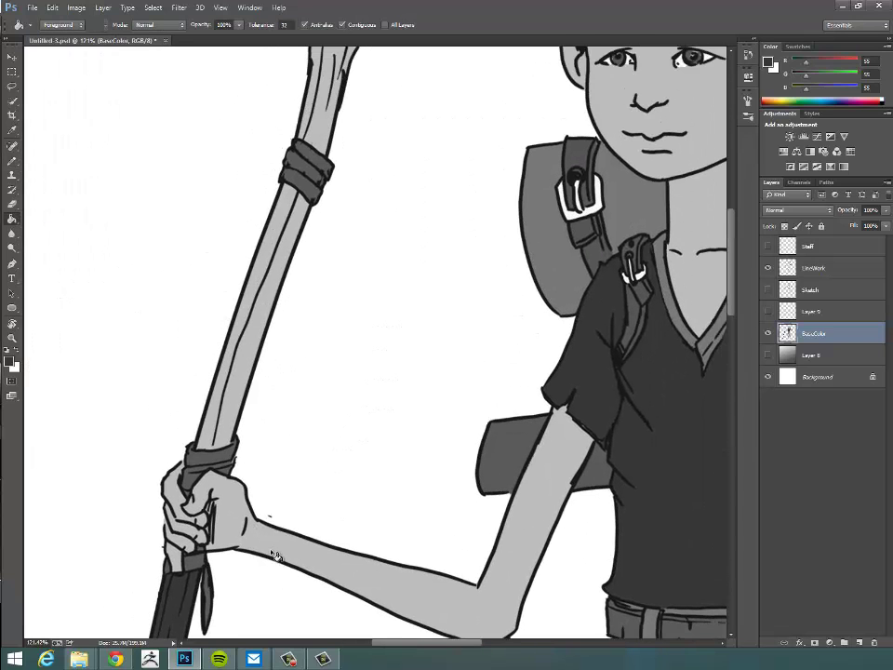
{"action": "left_click", "coordinate": [235, 382]}
{"action": "scroll", "coordinate": [335, 465], "scroll_direction": "up", "scroll_amount": 5}
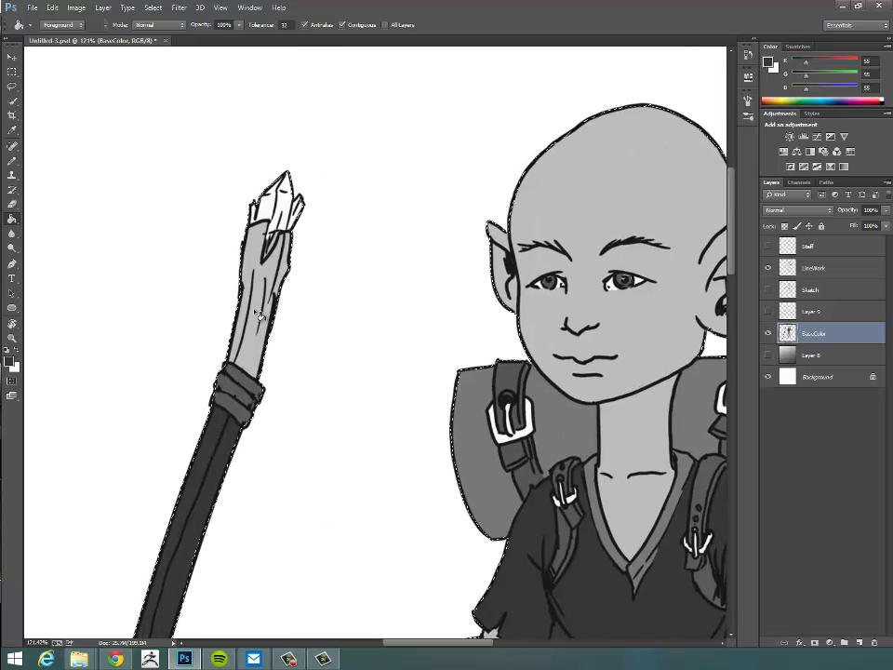
{"action": "left_click_drag", "start_coordinate": [361, 410], "coordinate": [380, 346]}
{"action": "left_click_drag", "start_coordinate": [488, 453], "coordinate": [467, 424]}
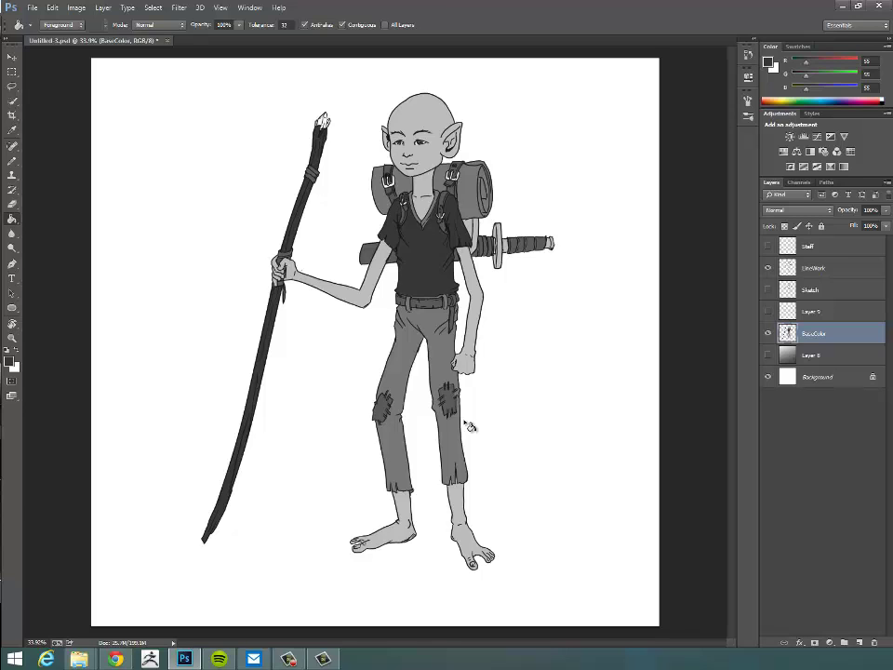
Show the Sketch layer and make it the active layer
{"action": "left_click", "coordinate": [826, 291]}
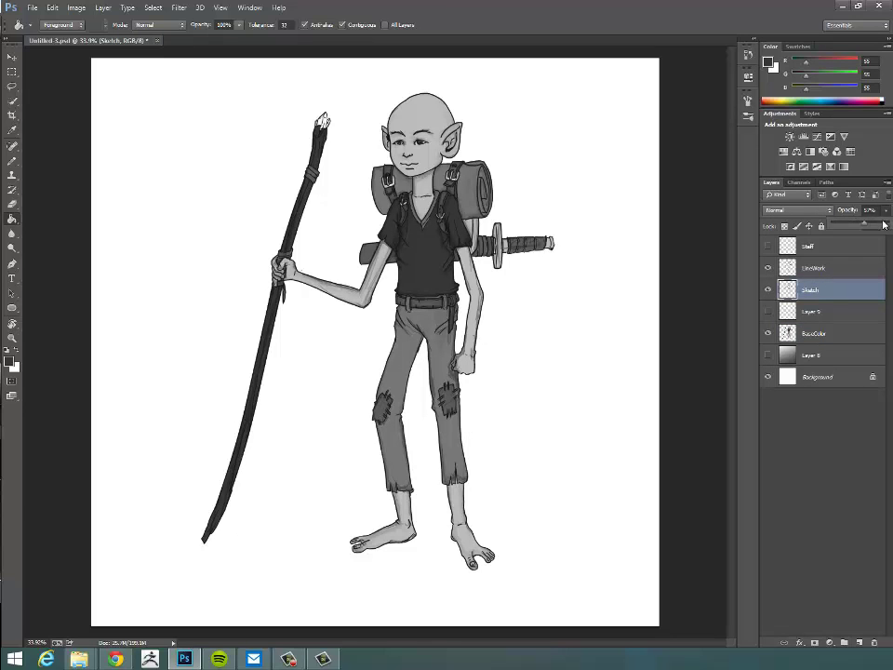
{"action": "left_click", "coordinate": [884, 212]}
{"action": "left_click", "coordinate": [884, 212]}
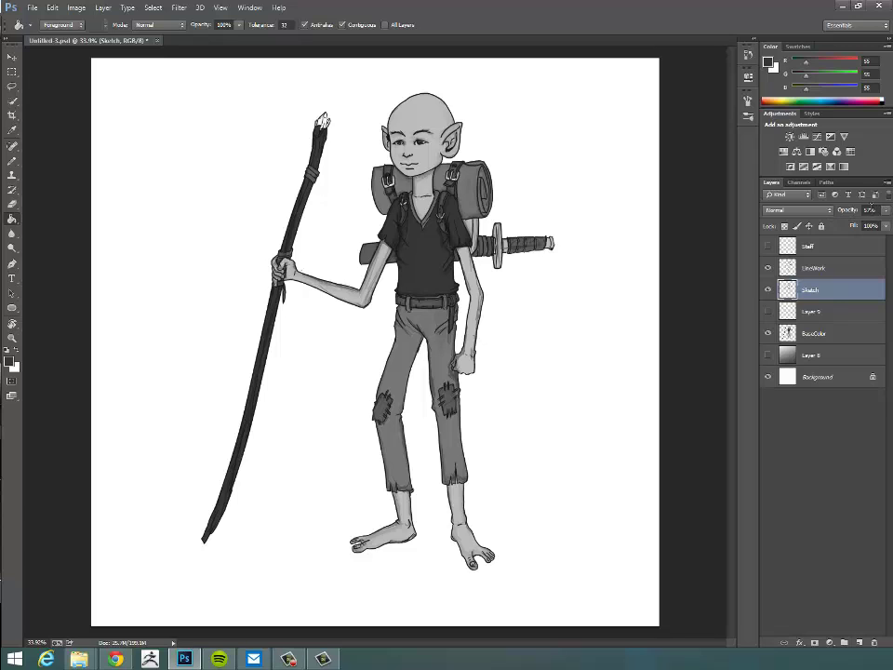
{"action": "left_click", "coordinate": [885, 212]}
{"action": "left_click", "coordinate": [885, 212]}
{"action": "left_click", "coordinate": [803, 214]}
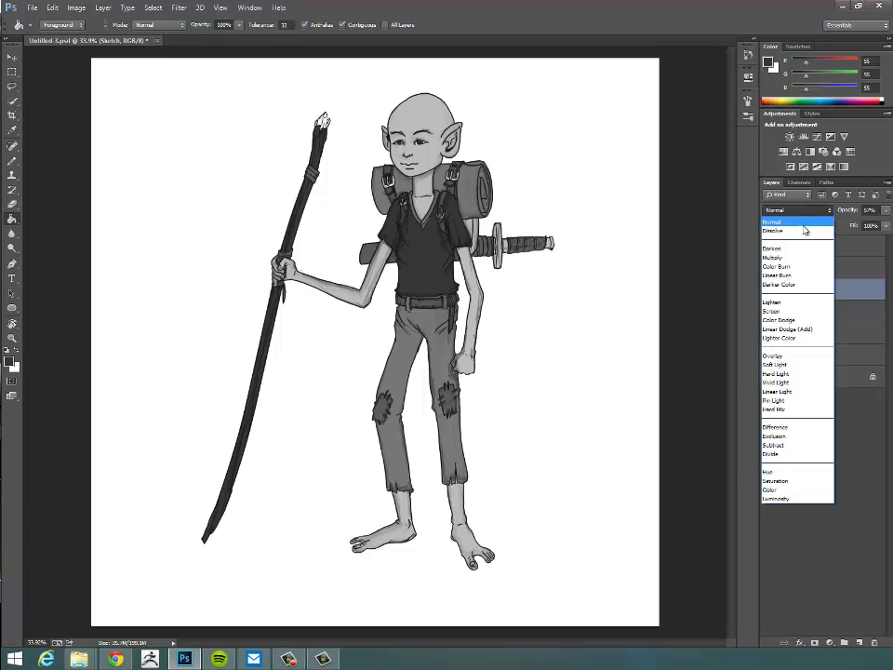
{"action": "left_click", "coordinate": [799, 216]}
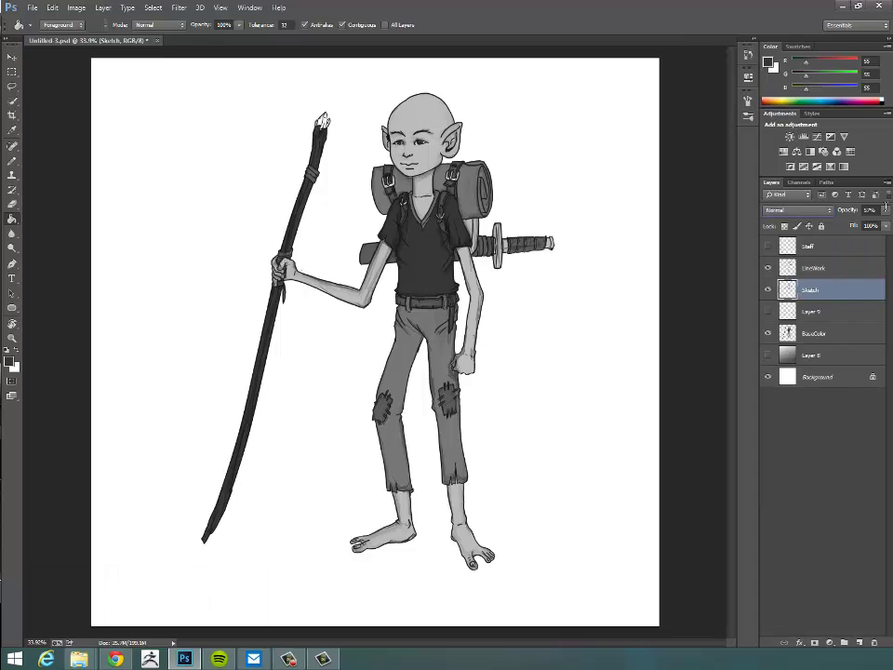
Try several blend modes on the Sketch layer, including Darker Color, Soft Light, Vivid Light and Lighter Color
{"action": "left_click", "coordinate": [13, 59]}
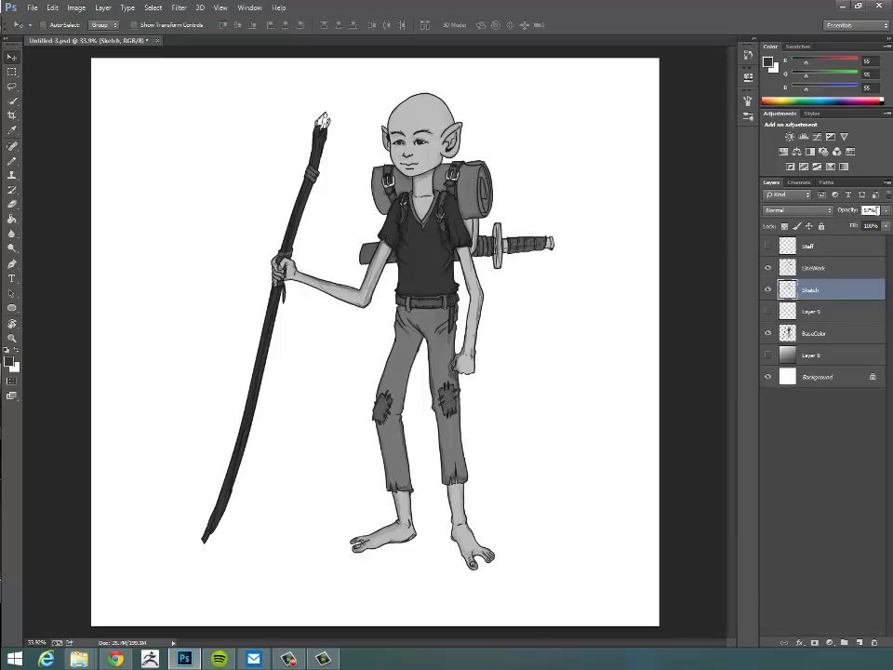
{"action": "left_click", "coordinate": [828, 213]}
{"action": "left_click", "coordinate": [826, 215]}
{"action": "left_click", "coordinate": [831, 214]}
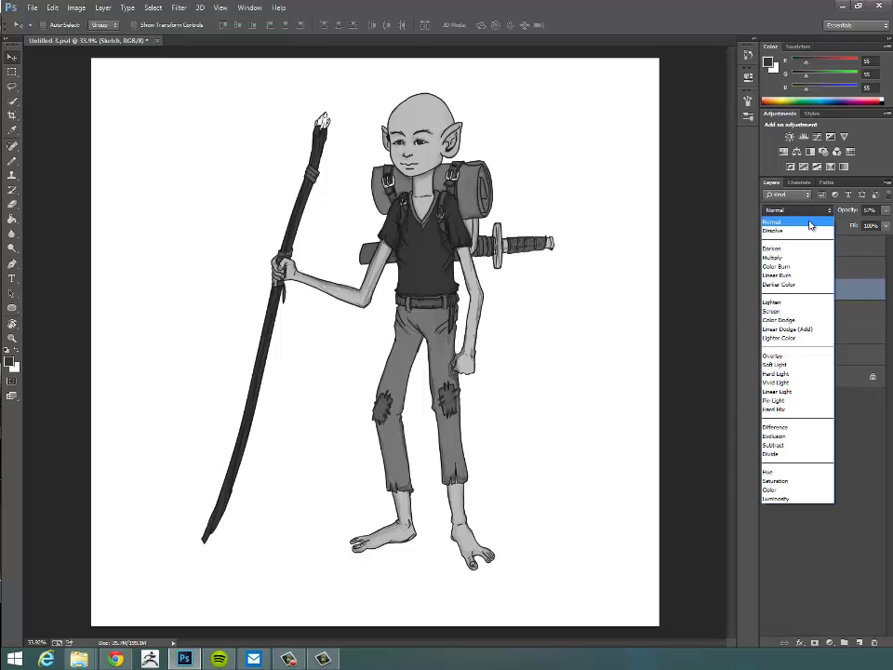
{"action": "left_click", "coordinate": [787, 260]}
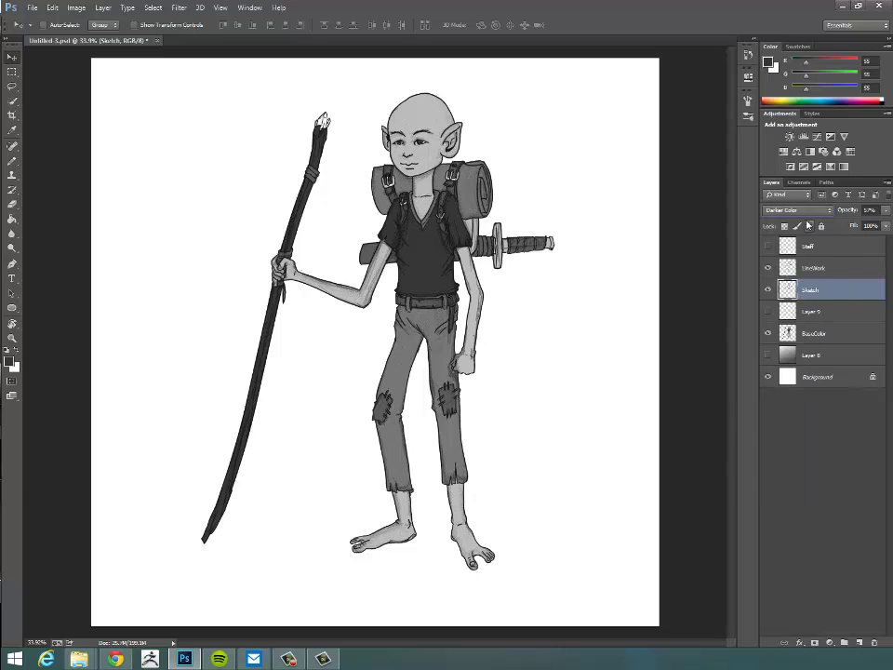
{"action": "key", "text": "Down"}
{"action": "key", "text": "Down"}
{"action": "key", "text": "Down"}
{"action": "key", "text": "Down"}
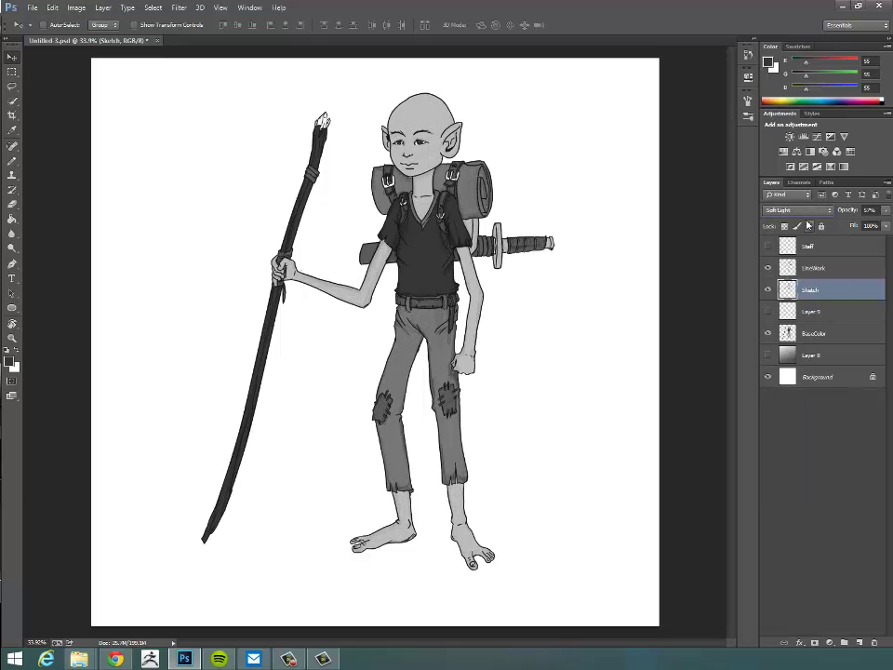
{"action": "key", "text": "Down"}
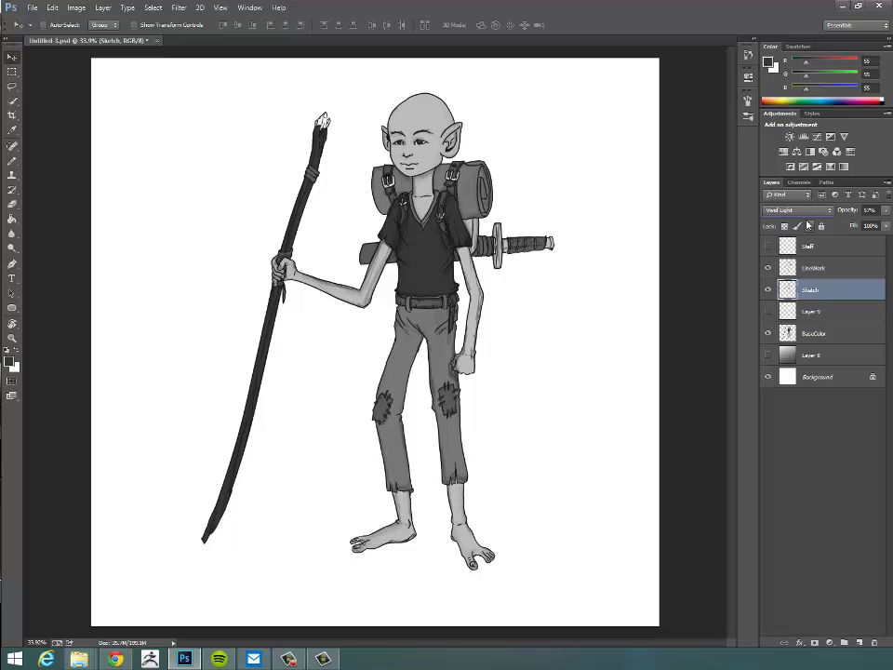
{"action": "key", "text": "Up"}
{"action": "key", "text": "Up"}
{"action": "key", "text": "Up"}
{"action": "key", "text": "Up"}
{"action": "key", "text": "Up"}
{"action": "key", "text": "Up"}
{"action": "key", "text": "Up"}
{"action": "key", "text": "Up"}
{"action": "key", "text": "Up"}
{"action": "key", "text": "Up"}
{"action": "key", "text": "Up"}
{"action": "key", "text": "Up"}
{"action": "key", "text": "Up"}
{"action": "key", "text": "Up"}
{"action": "key", "text": "Up"}
{"action": "key", "text": "Up"}
{"action": "key", "text": "Up"}
{"action": "key", "text": "Up"}
{"action": "key", "text": "Up"}
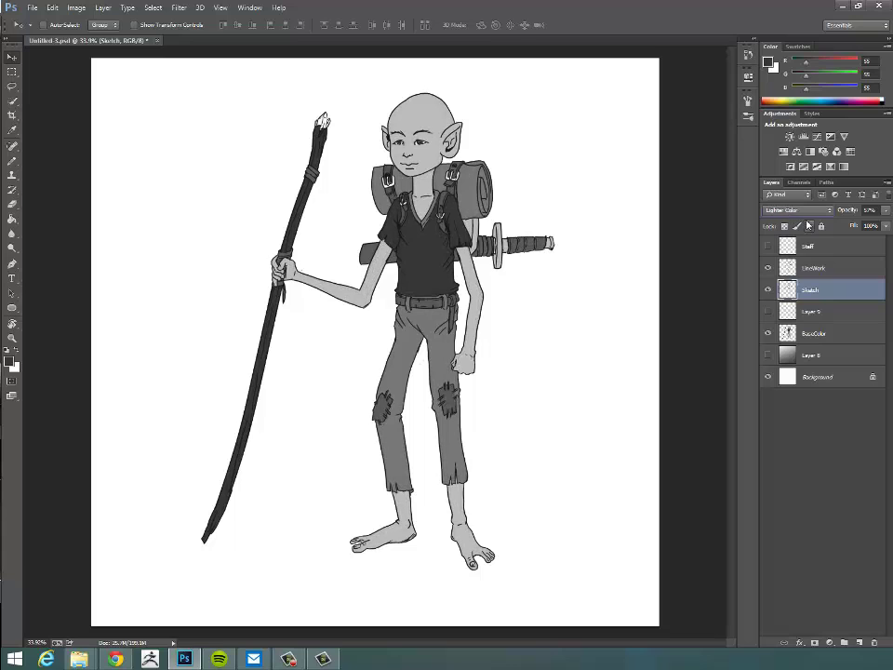
Set the Sketch layer's blend mode to Multiply and its opacity to 20%
{"action": "key", "text": "Down"}
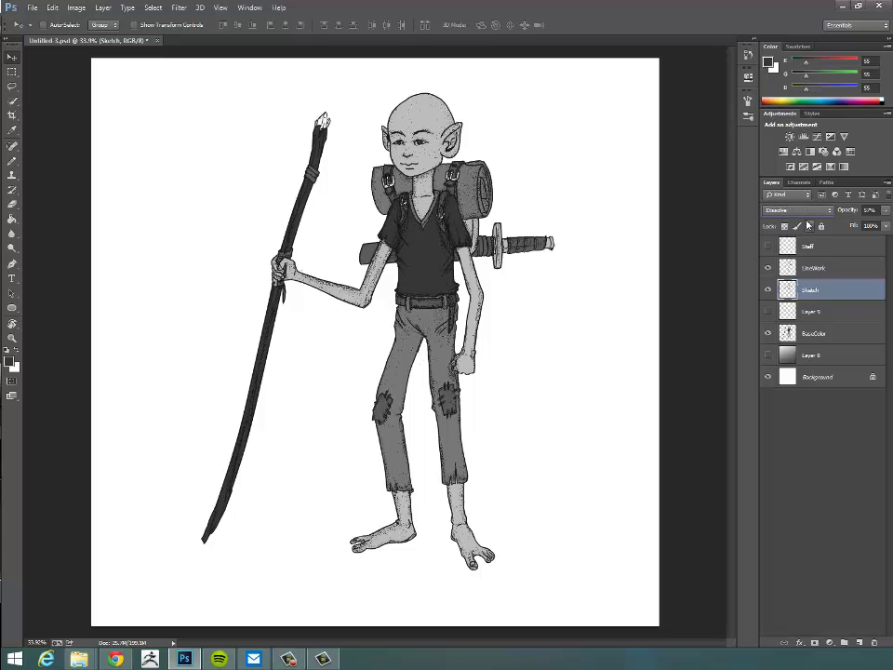
{"action": "key", "text": "Down"}
{"action": "key", "text": "Down"}
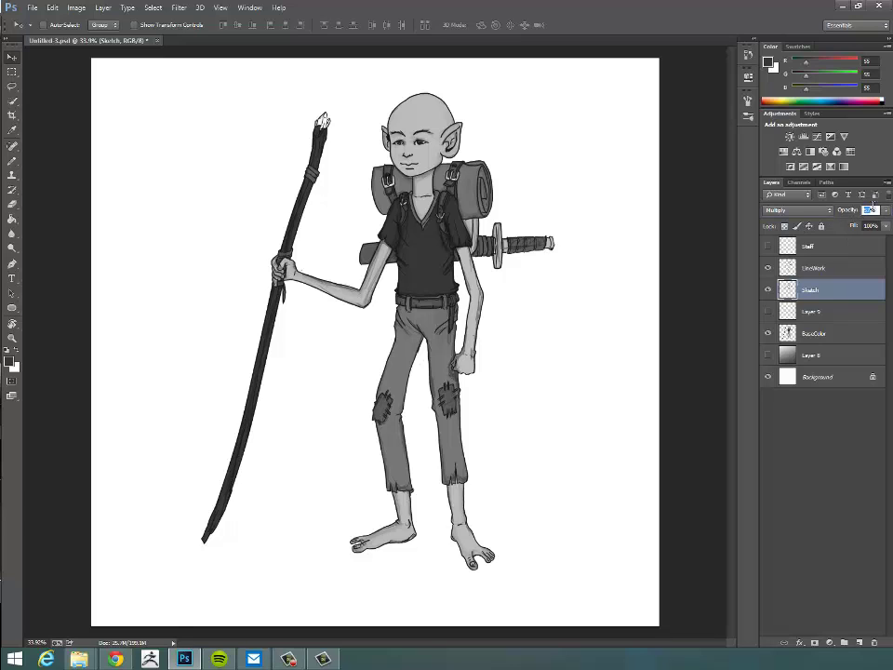
{"action": "type", "text": "20"}
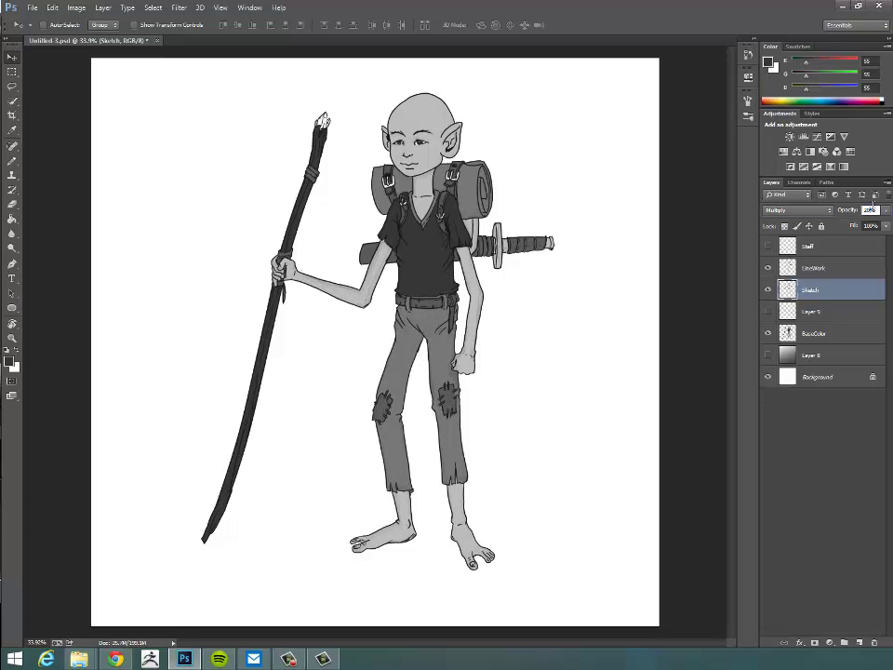